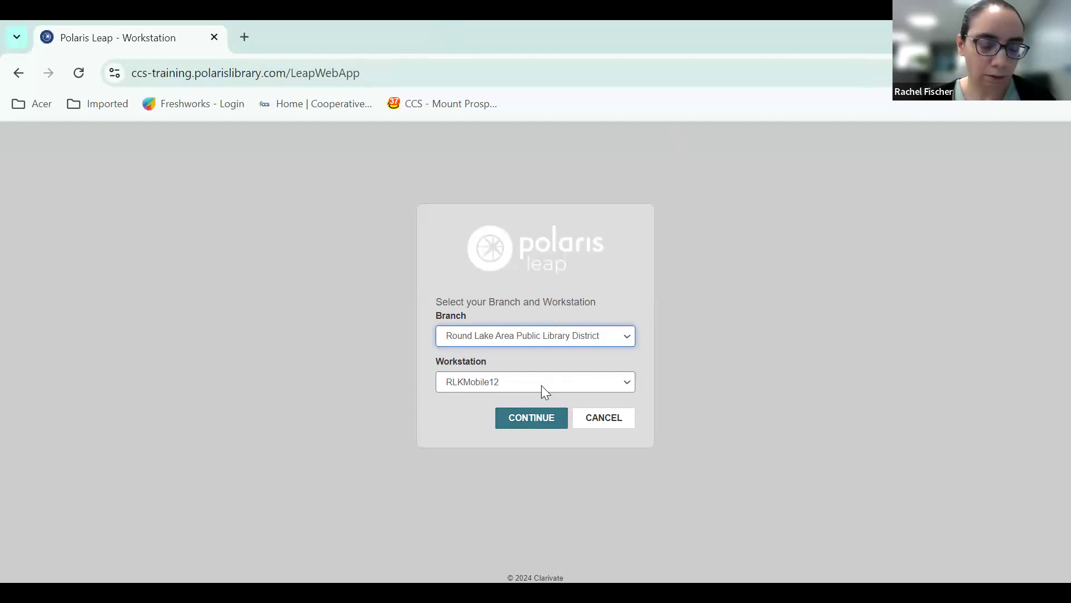
Sign in to the Round Lake Area Public Library District branch with workstation RLKMobile12 and acknowledge the training server alert.
{"action": "left_click", "coordinate": [530, 421]}
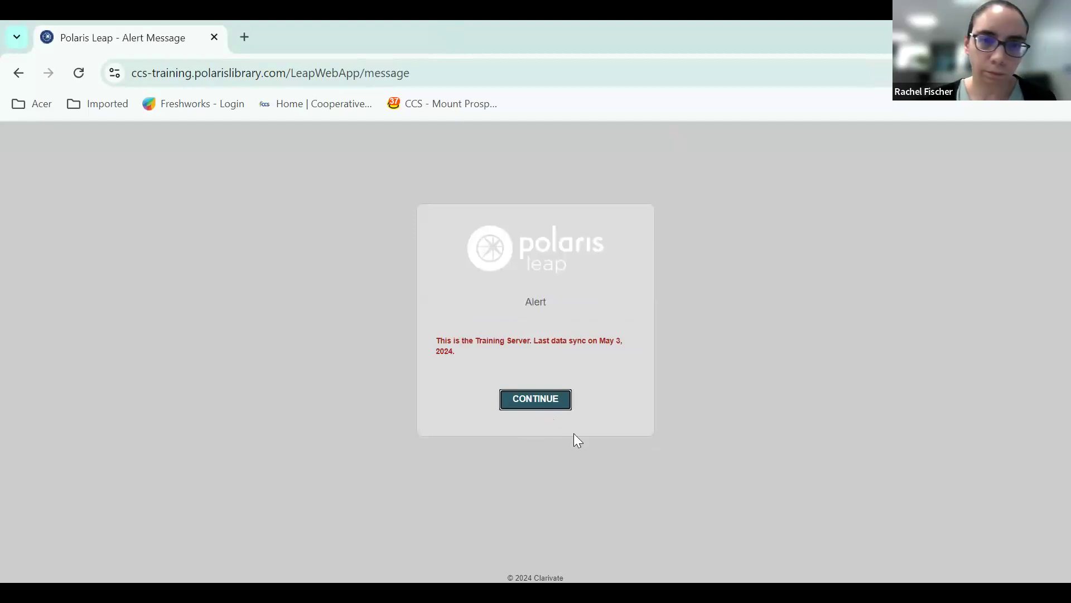
{"action": "left_click", "coordinate": [541, 403]}
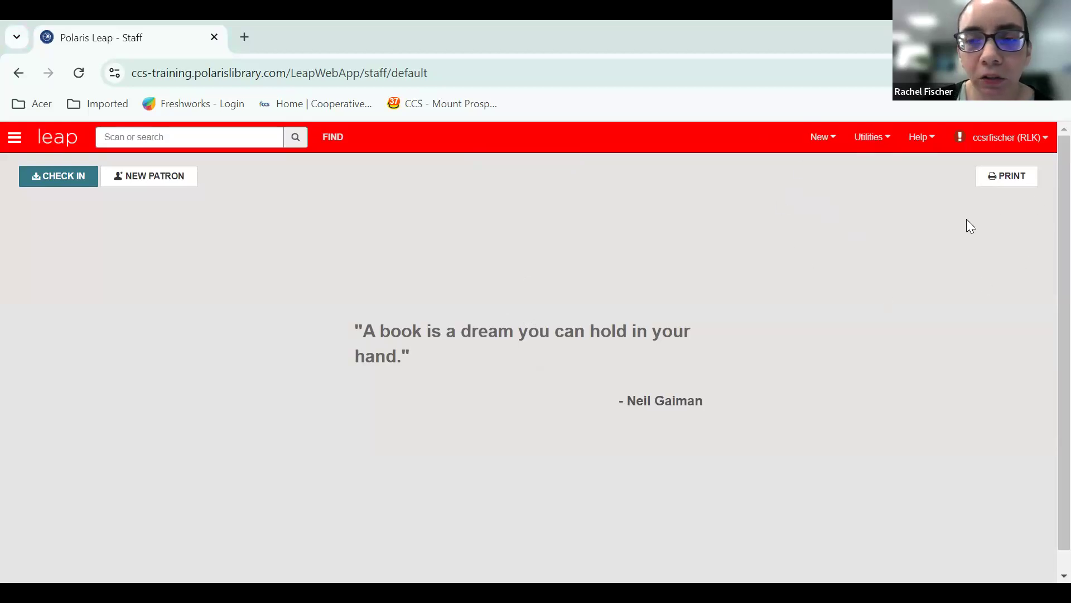
Look over the record and template types available for creation, and view the MARC Import jobs in Background Processing before closing it.
{"action": "left_click", "coordinate": [833, 144]}
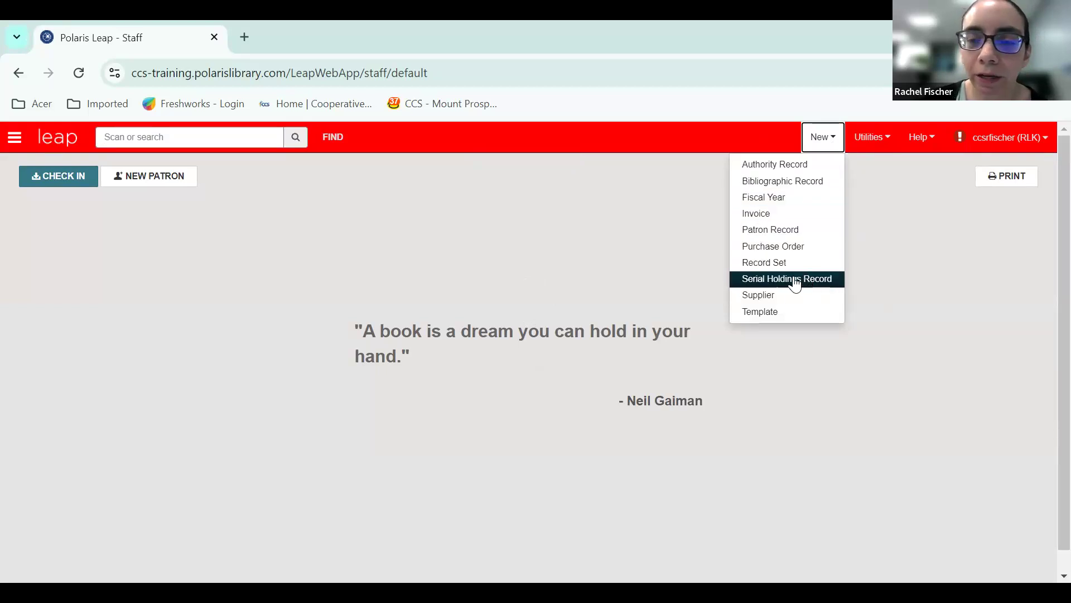
{"action": "mouse_move", "coordinate": [787, 316]}
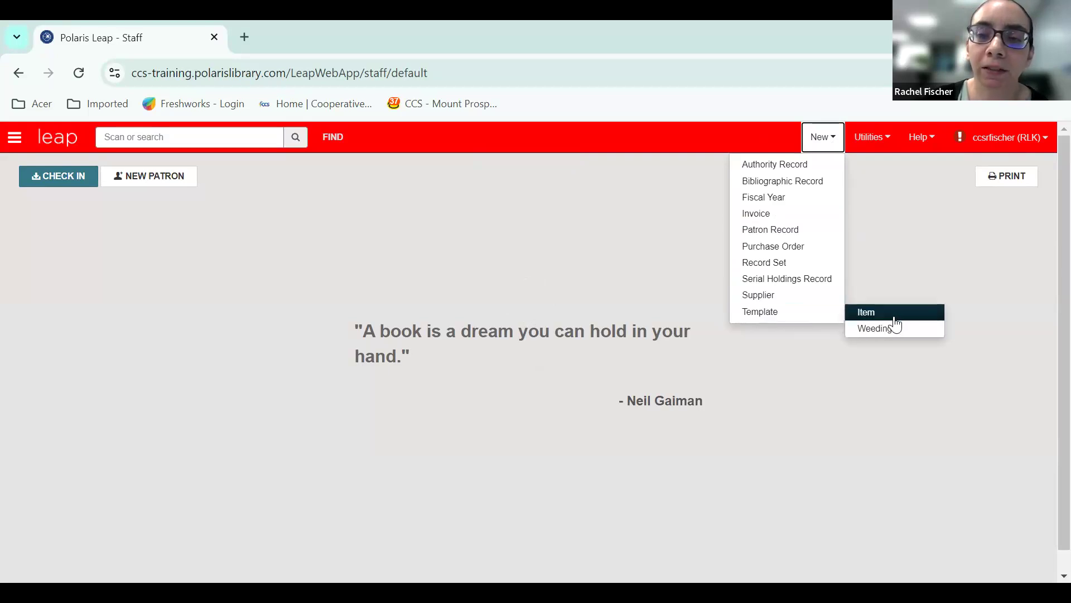
{"action": "left_click", "coordinate": [888, 140]}
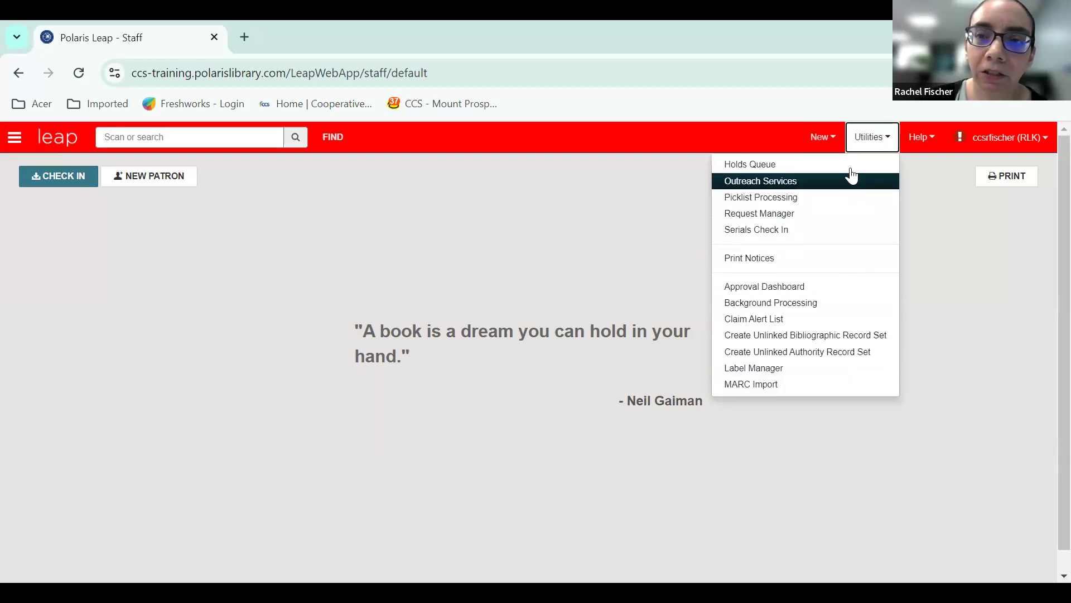
{"action": "left_click", "coordinate": [830, 305]}
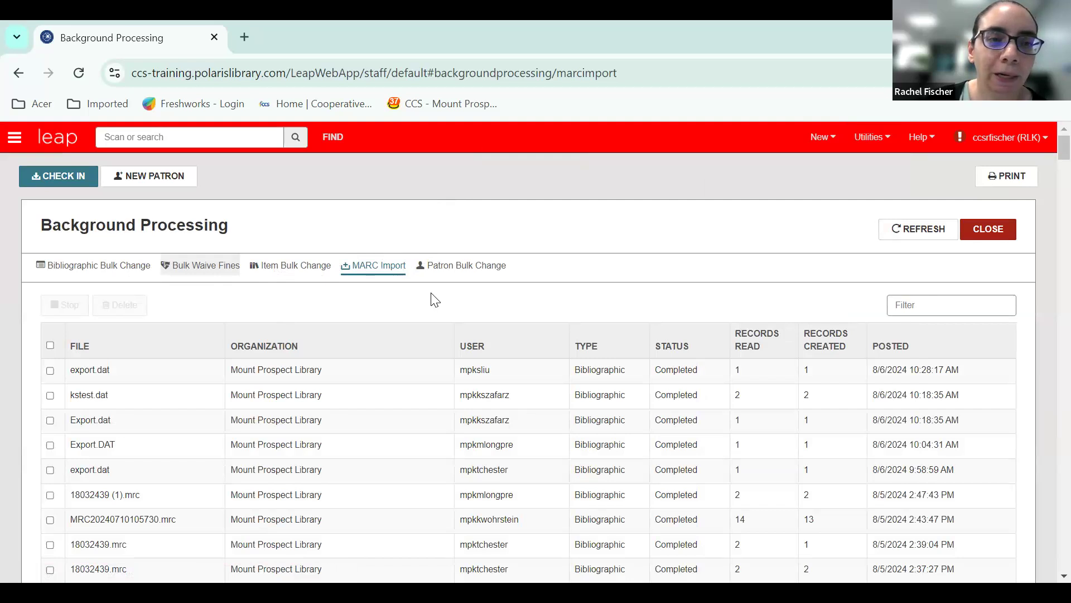
{"action": "left_click", "coordinate": [997, 233]}
View the keyboard shortcuts reference from the help resources and close it.
{"action": "left_click", "coordinate": [922, 138]}
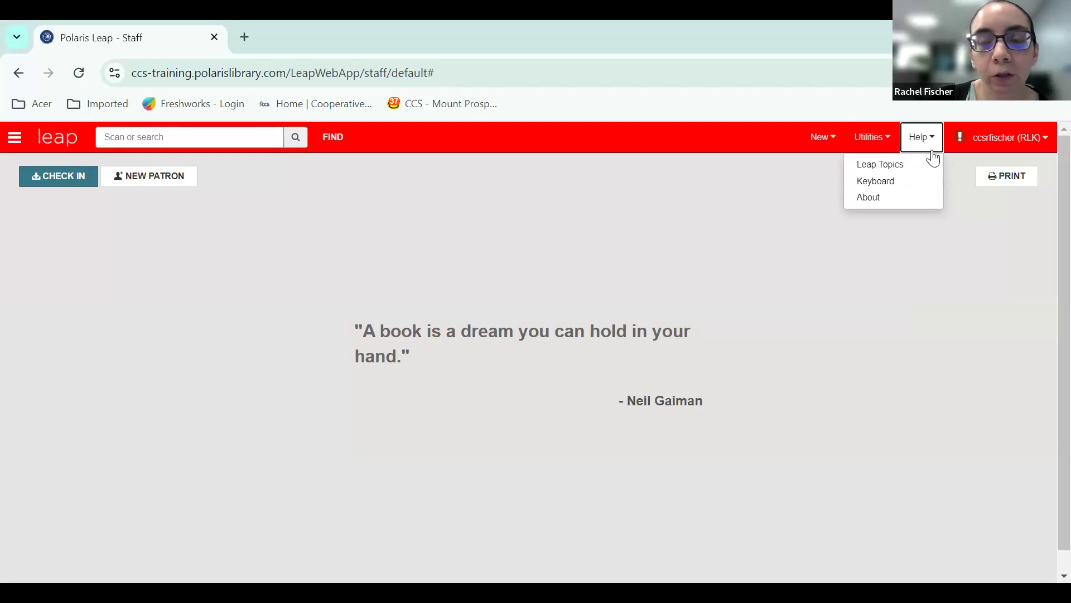
{"action": "left_click", "coordinate": [905, 190]}
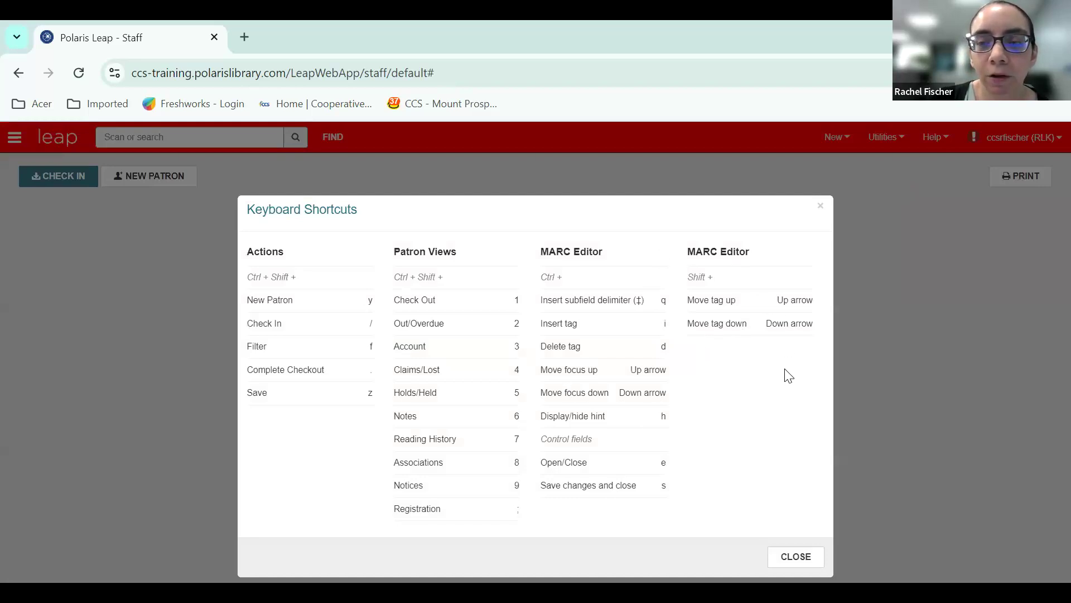
{"action": "left_click", "coordinate": [820, 208]}
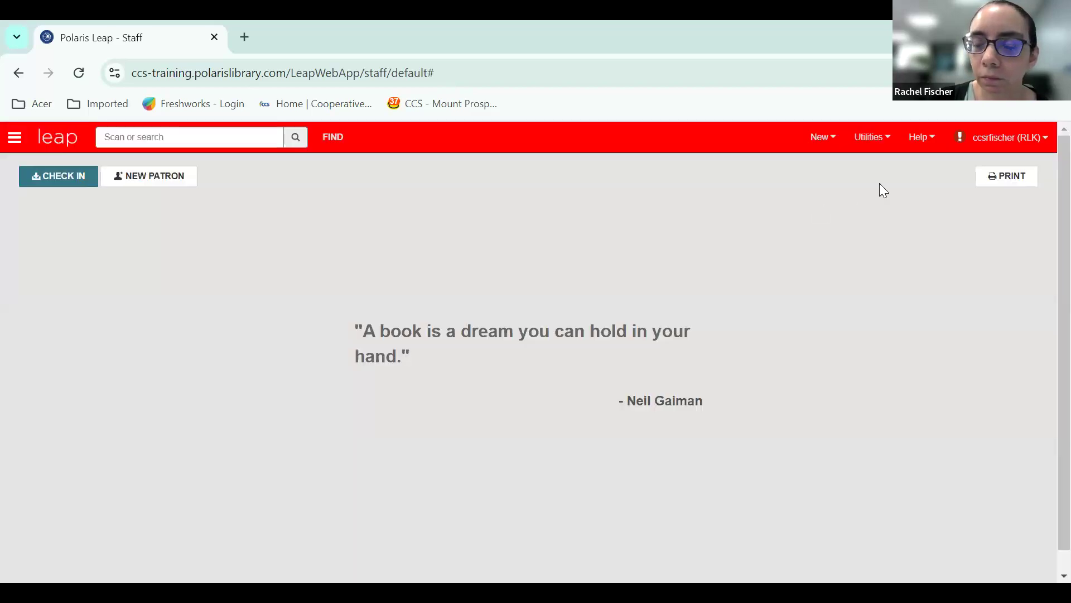
Review the Workform User Defaults in the user settings, including the default views for bibliographic records and background processing, and close the settings.
{"action": "left_click", "coordinate": [1046, 142]}
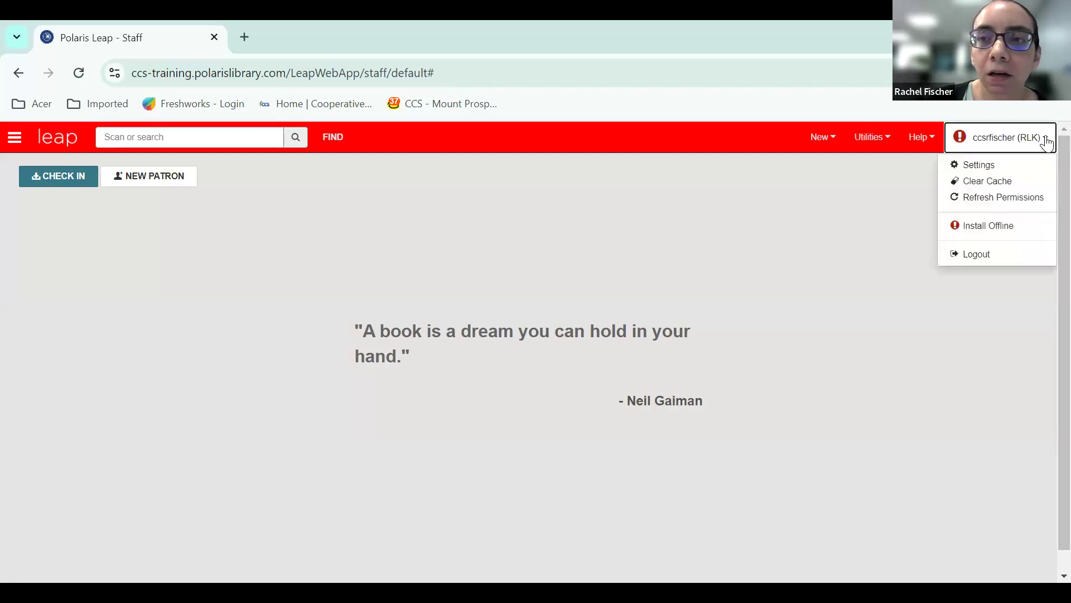
{"action": "left_click", "coordinate": [995, 165]}
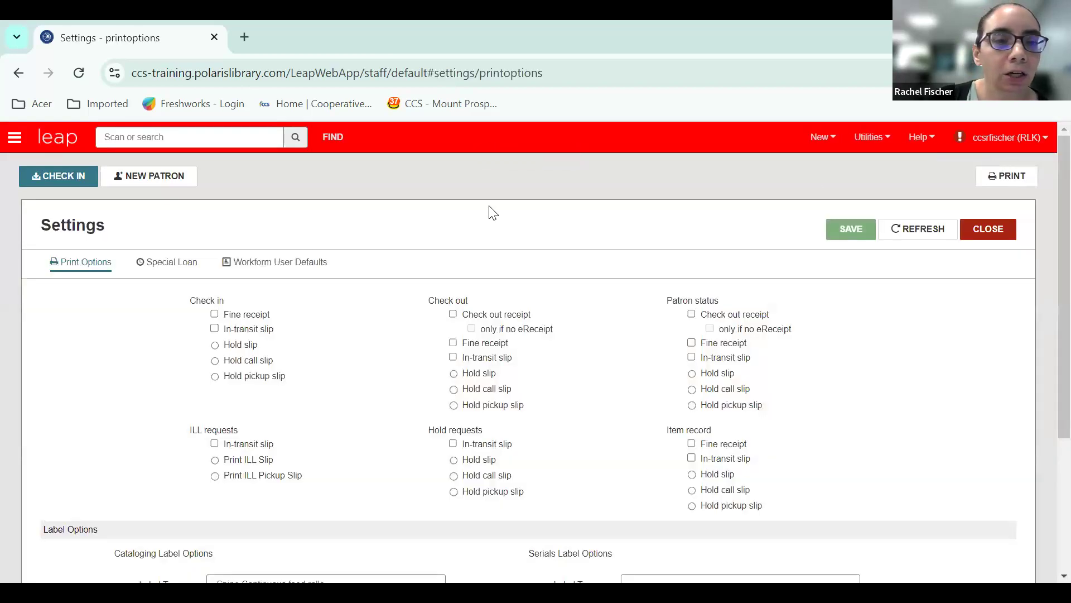
{"action": "left_click", "coordinate": [298, 261]}
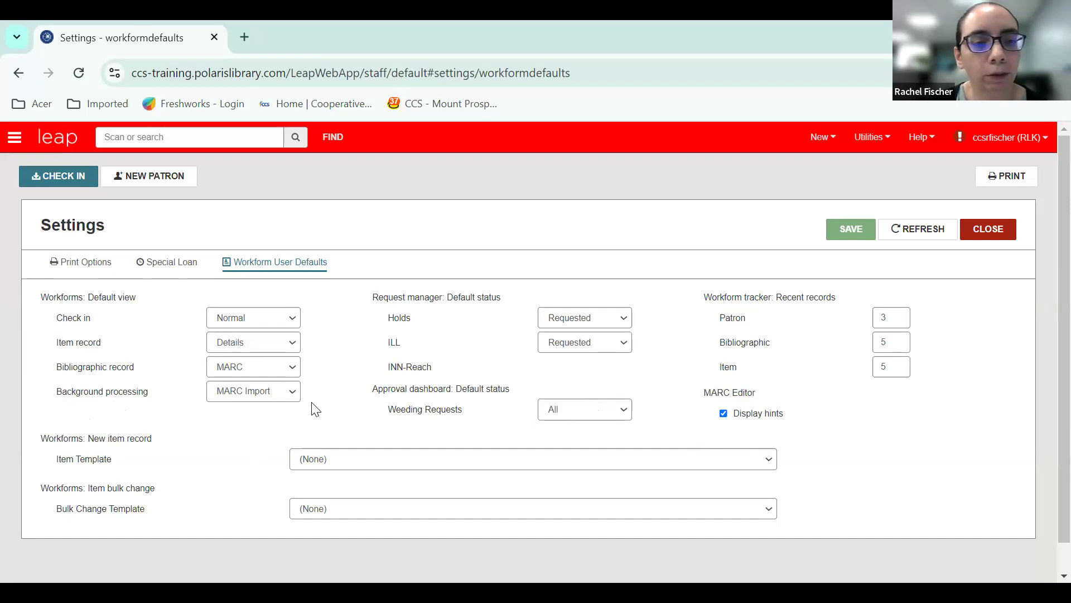
{"action": "left_click", "coordinate": [294, 368]}
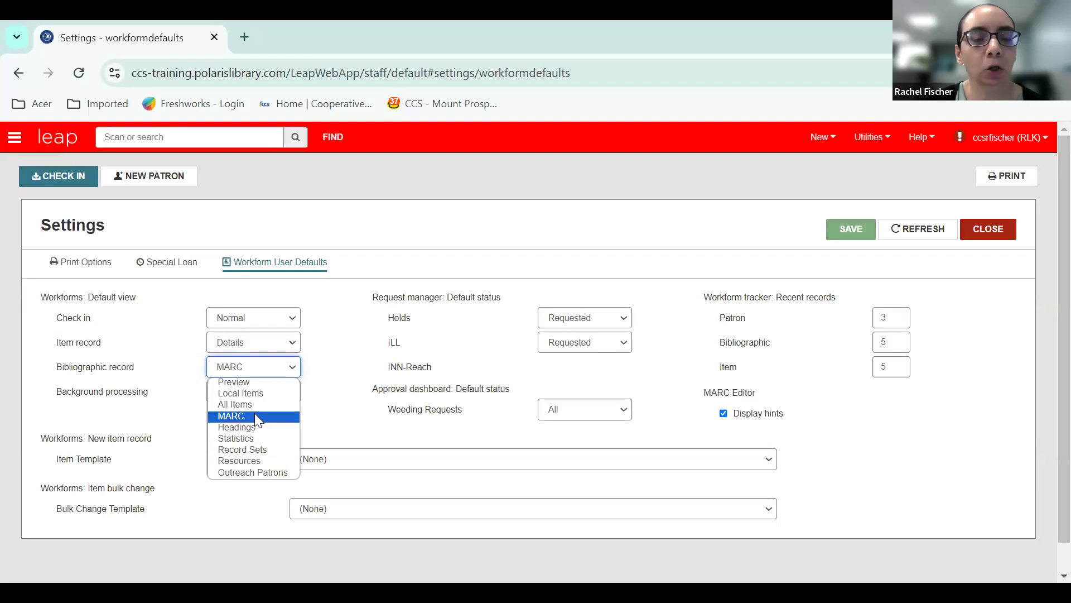
{"action": "left_click", "coordinate": [309, 424]}
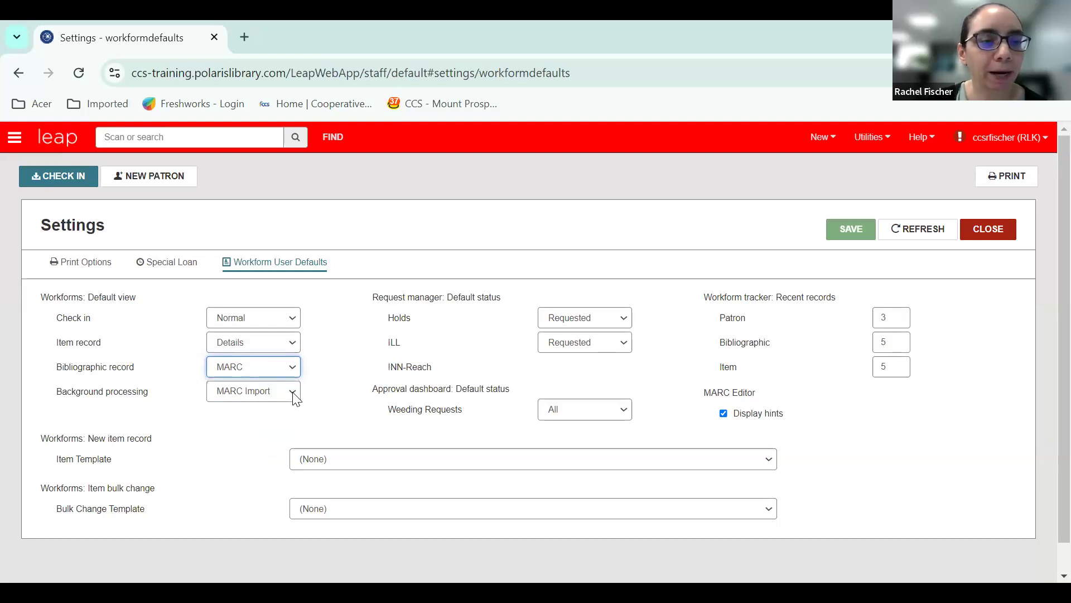
{"action": "left_click", "coordinate": [296, 398]}
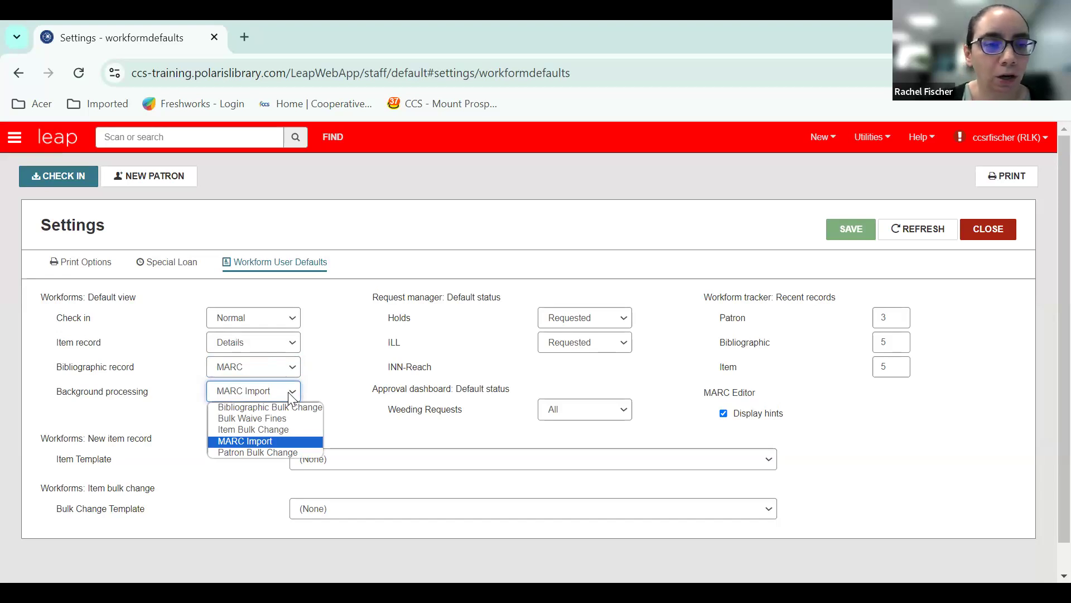
{"action": "left_click", "coordinate": [708, 397]}
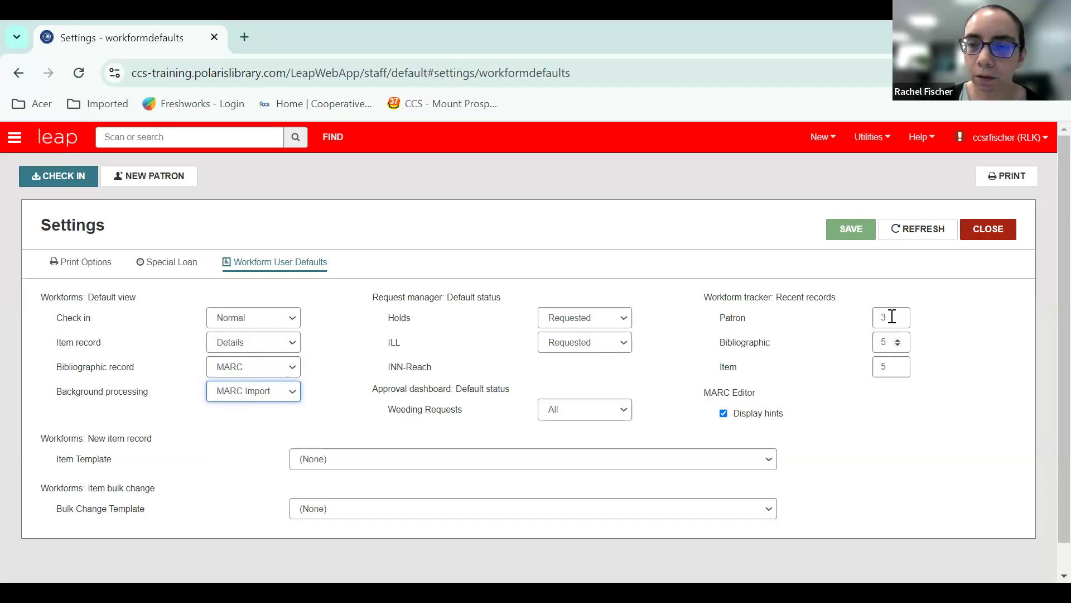
{"action": "left_click", "coordinate": [999, 235]}
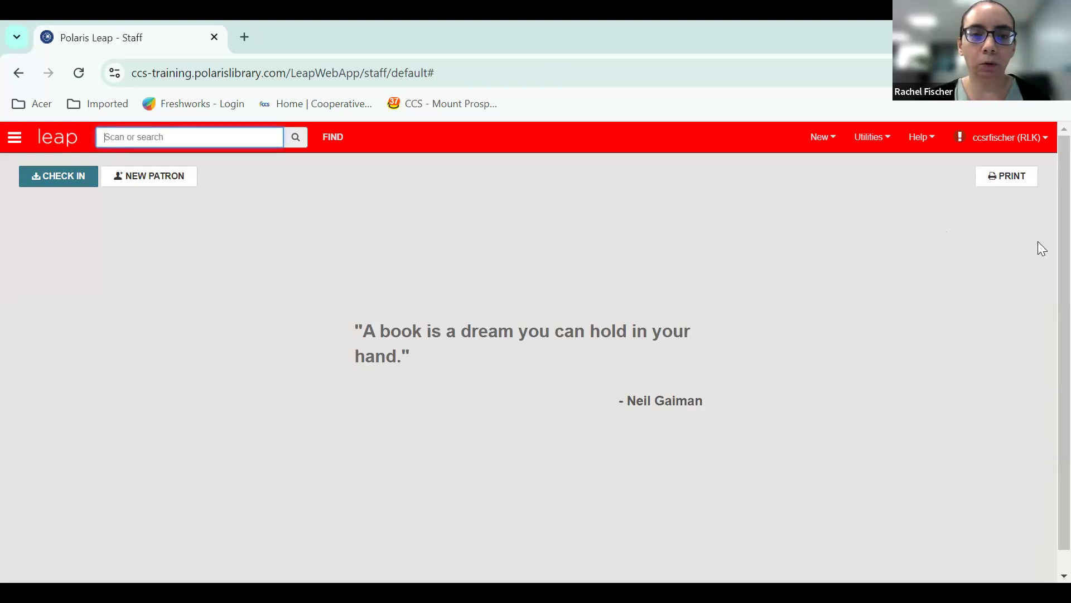
{"action": "left_click", "coordinate": [1045, 440]}
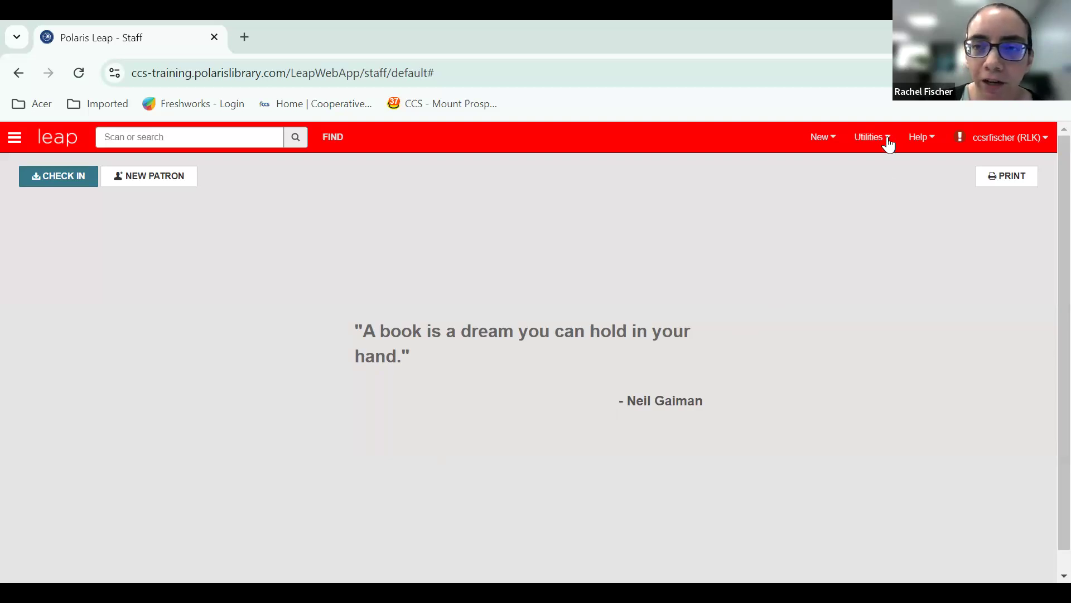
Open the MARC Import utility and select the "TEMPLATE TO COPY - OCLC Full record import" profile.
{"action": "left_click", "coordinate": [889, 139]}
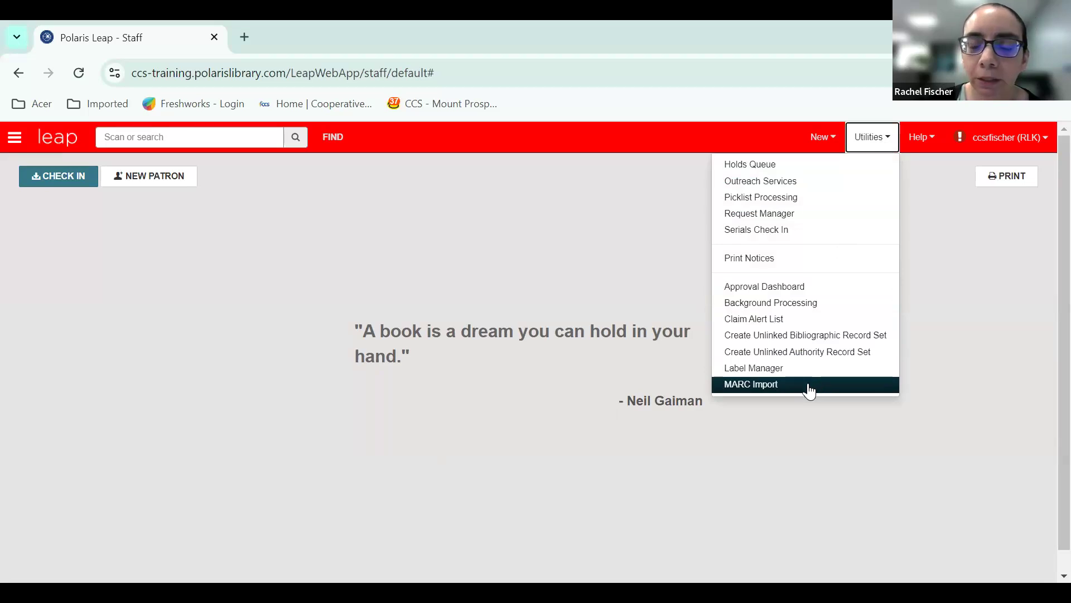
{"action": "left_click", "coordinate": [809, 390]}
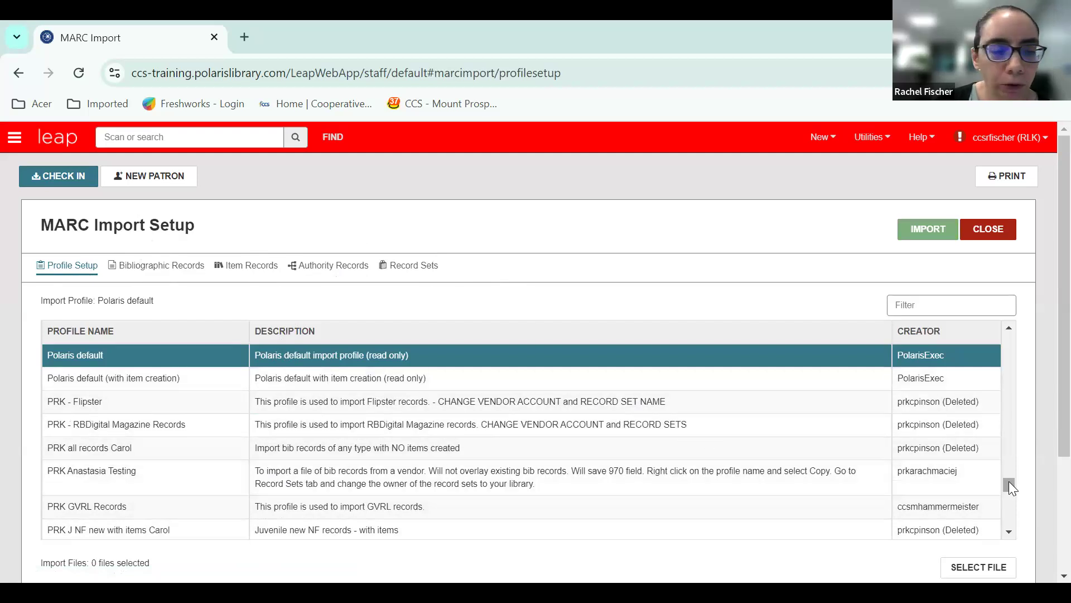
{"action": "left_click_drag", "start_coordinate": [1008, 481], "coordinate": [1003, 495]}
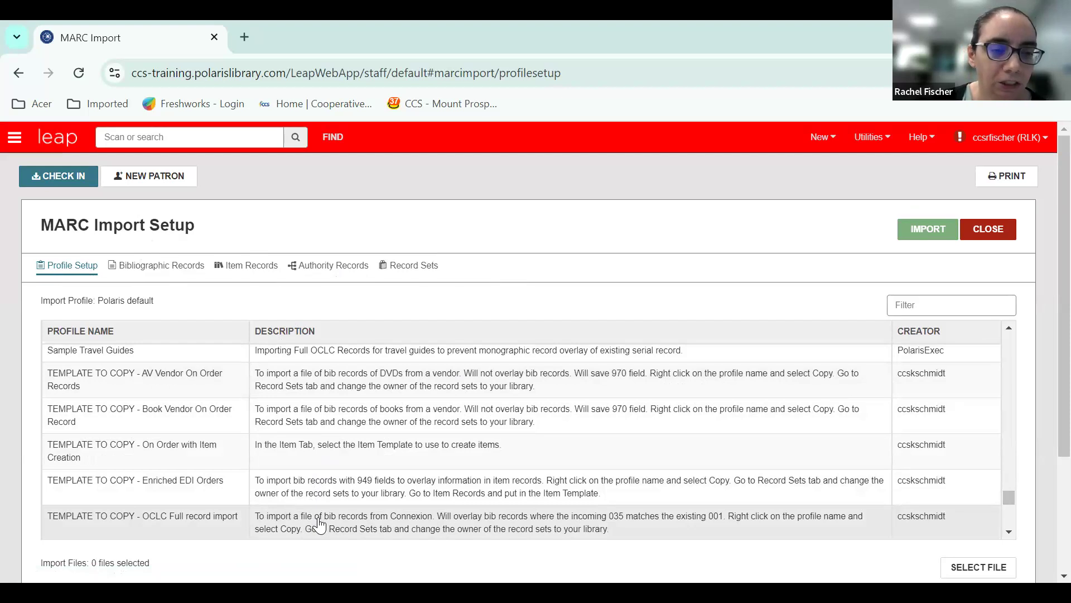
{"action": "left_click", "coordinate": [320, 524]}
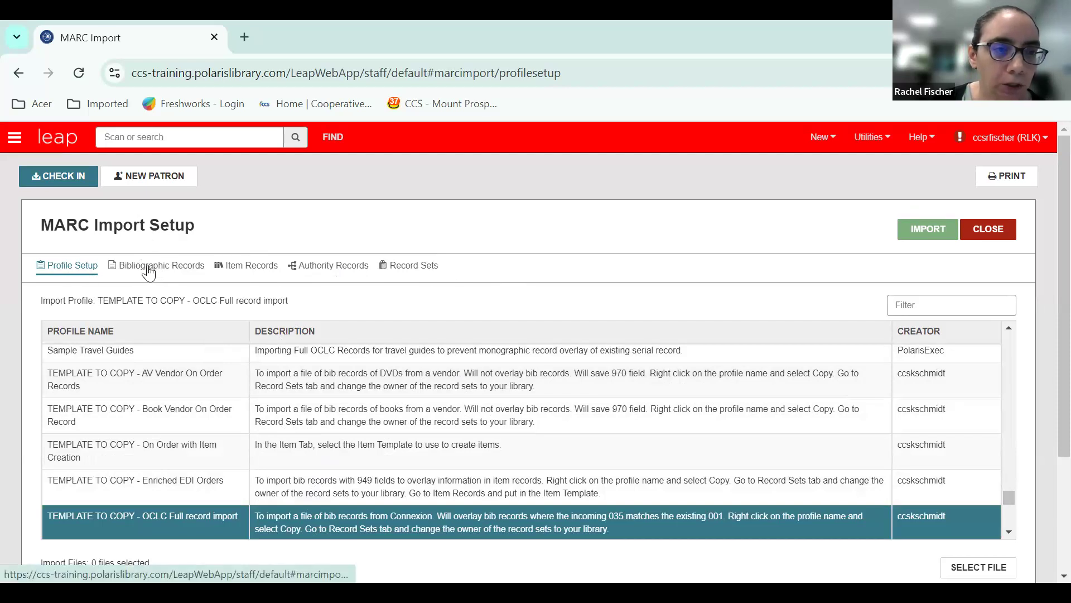
Examine the import profile's bibliographic record options, including save, validation, authority control and duplicate detection settings.
{"action": "left_click", "coordinate": [148, 273]}
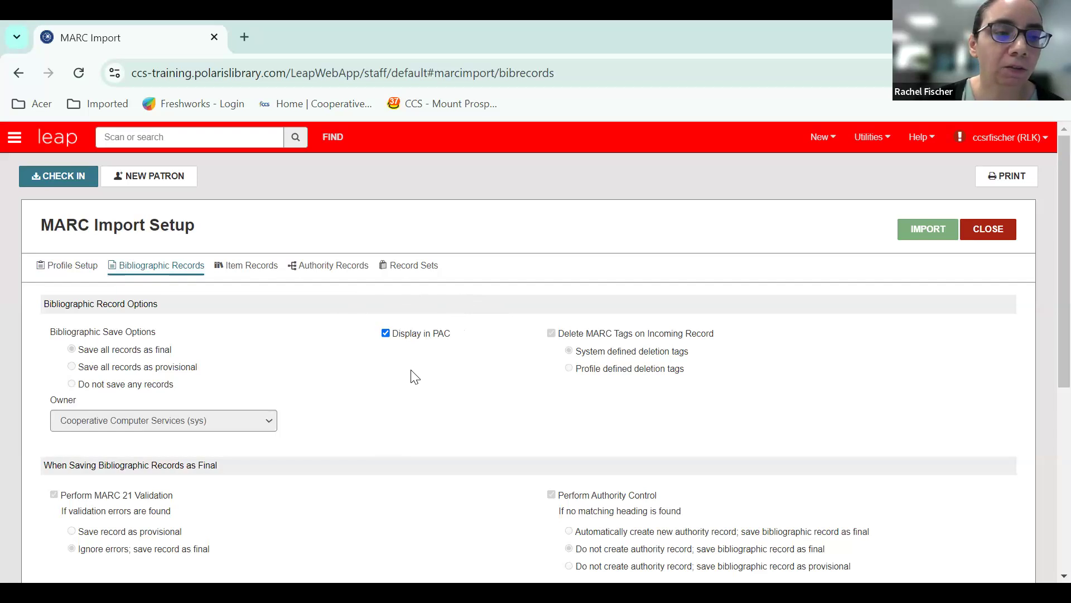
{"action": "scroll", "coordinate": [419, 393], "scroll_direction": "down", "scroll_amount": 1}
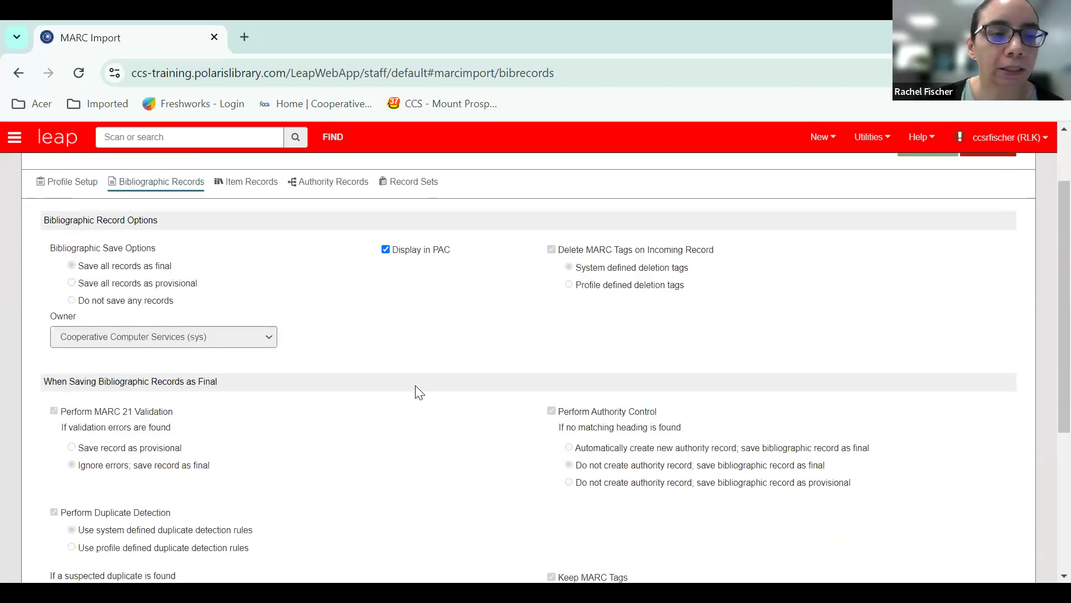
{"action": "scroll", "coordinate": [419, 393], "scroll_direction": "up", "scroll_amount": 1}
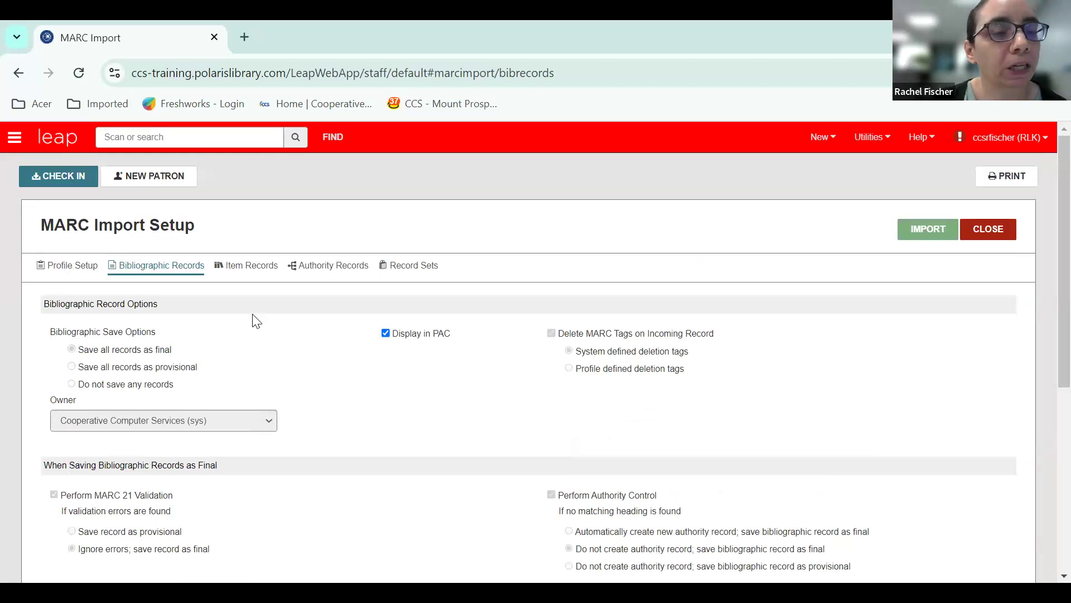
Examine the import profile's item record options, including item building, duplicate barcode handling, item template and embedded holdings mapping.
{"action": "left_click", "coordinate": [246, 276]}
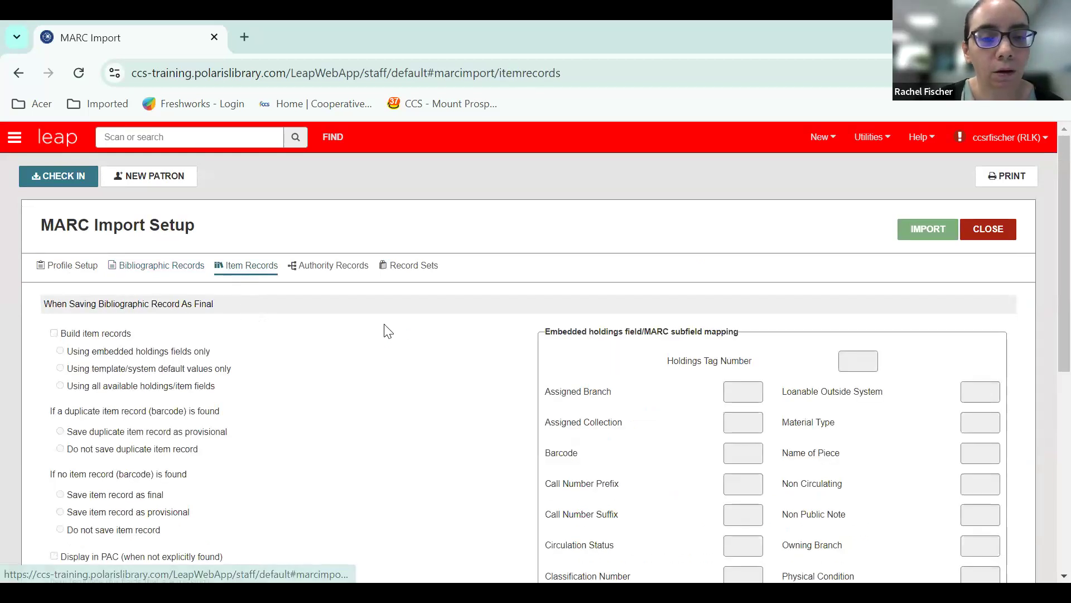
{"action": "scroll", "coordinate": [411, 372], "scroll_direction": "down", "scroll_amount": 3}
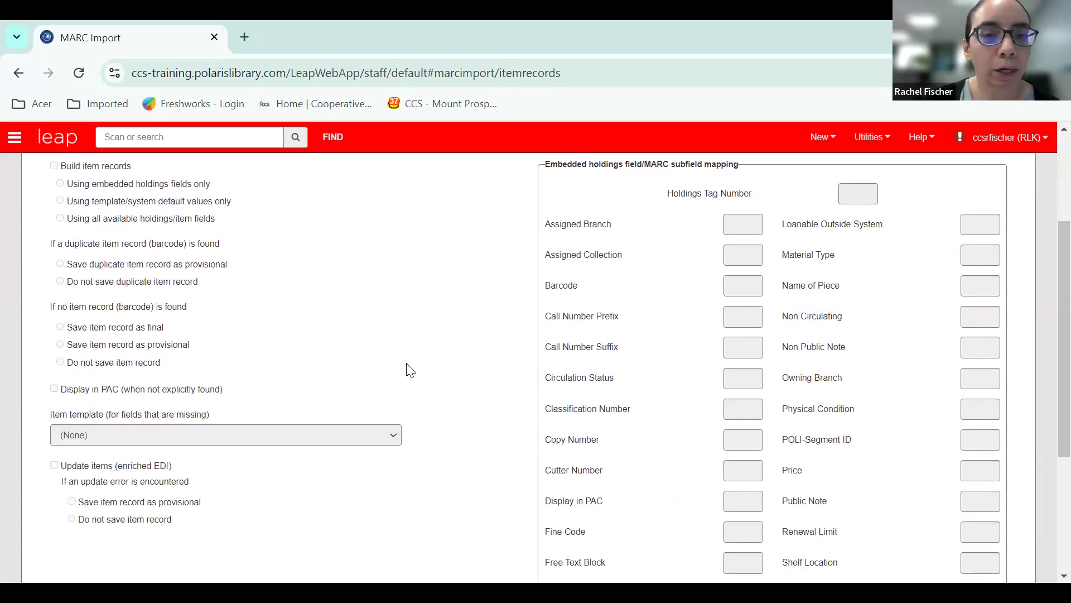
{"action": "scroll", "coordinate": [408, 365], "scroll_direction": "up", "scroll_amount": 3}
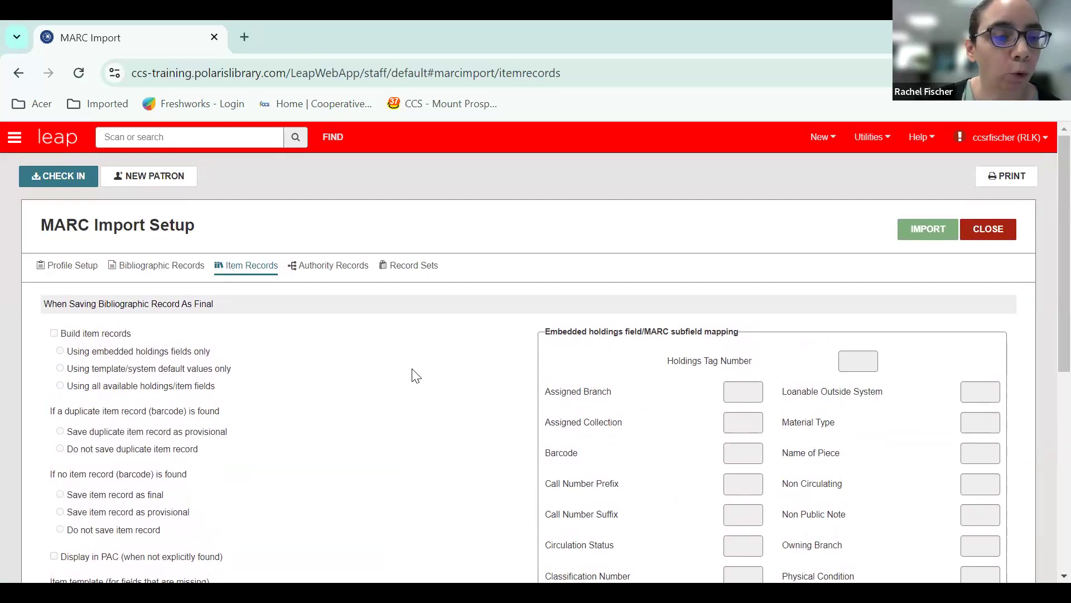
{"action": "scroll", "coordinate": [415, 375], "scroll_direction": "down", "scroll_amount": 5}
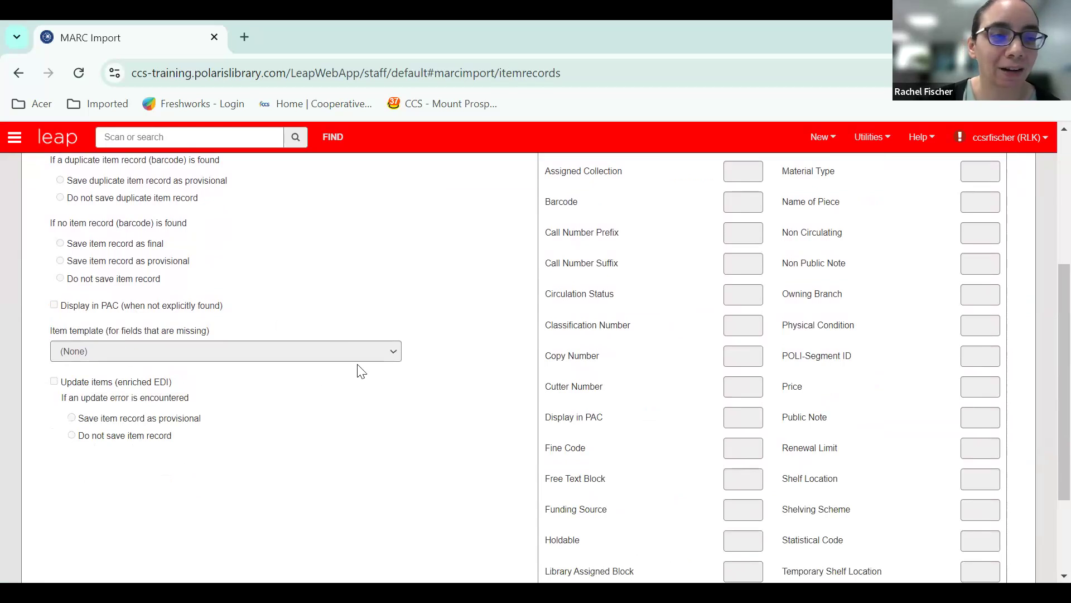
{"action": "scroll", "coordinate": [359, 377], "scroll_direction": "up", "scroll_amount": 1}
{"action": "scroll", "coordinate": [360, 385], "scroll_direction": "up", "scroll_amount": 5}
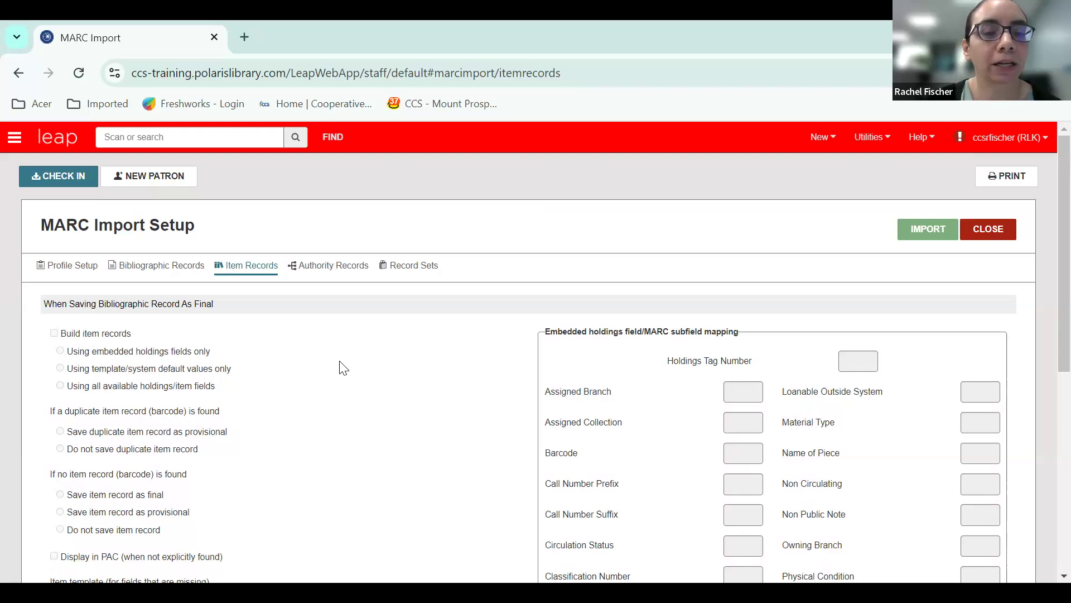
{"action": "scroll", "coordinate": [343, 368], "scroll_direction": "down", "scroll_amount": 5}
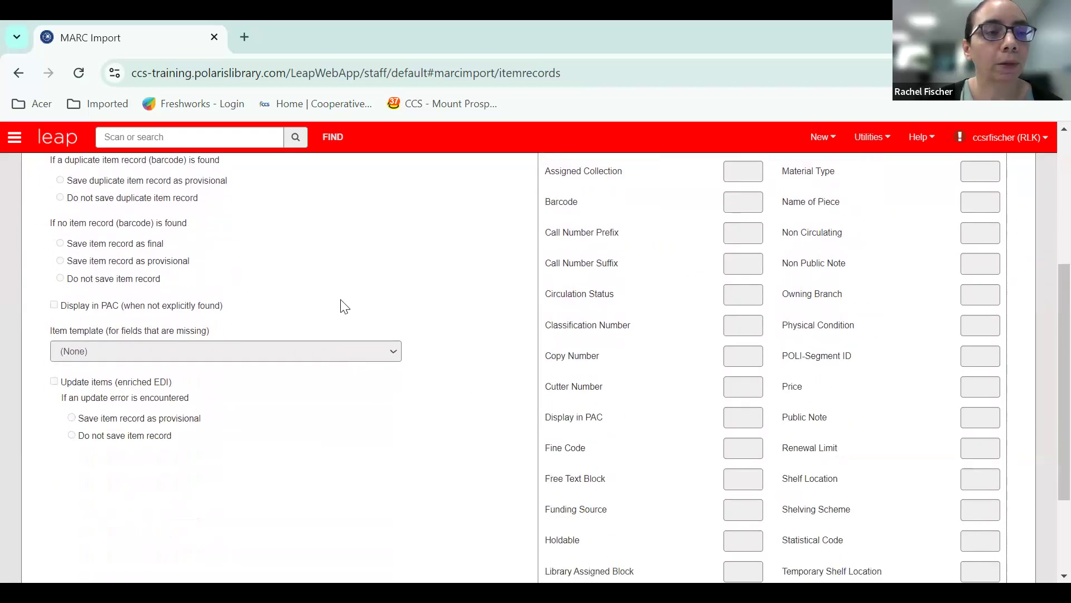
{"action": "scroll", "coordinate": [377, 389], "scroll_direction": "up", "scroll_amount": 3}
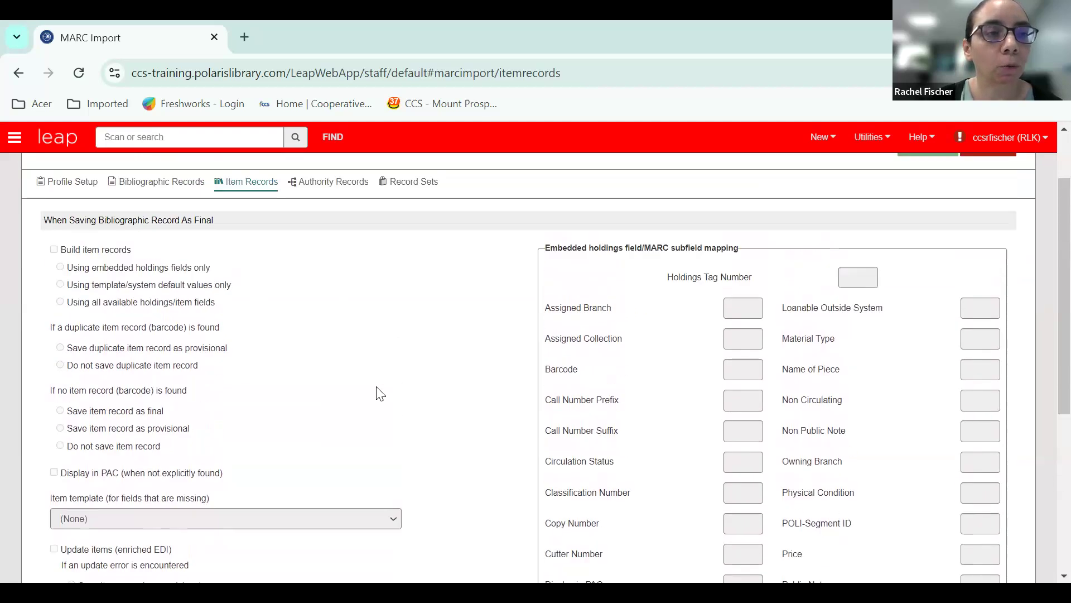
{"action": "scroll", "coordinate": [356, 368], "scroll_direction": "up", "scroll_amount": 2}
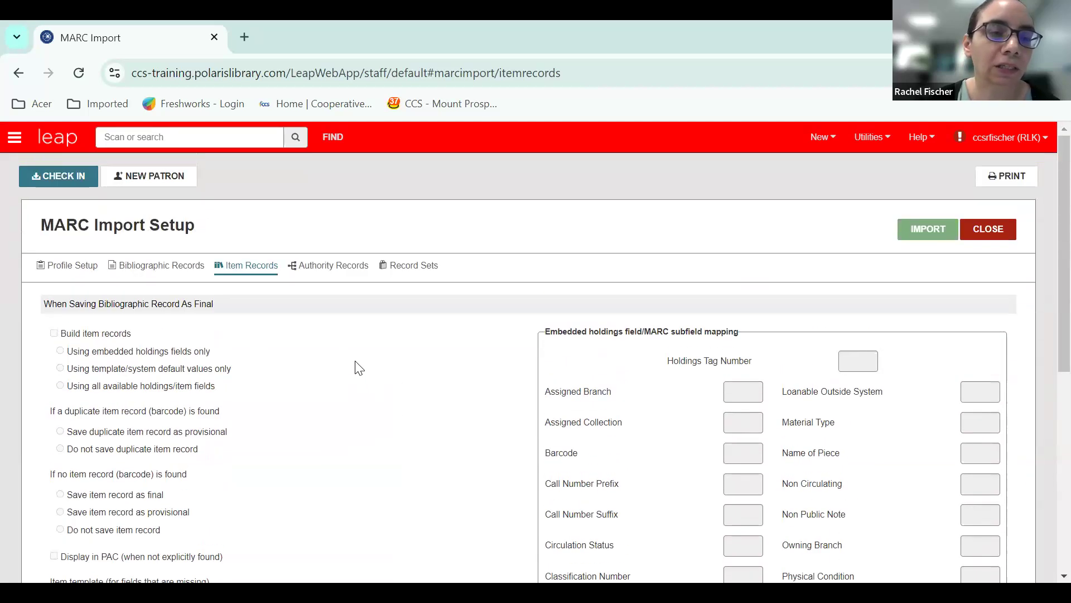
Review the import profile's authority record options and its record set settings.
{"action": "left_click", "coordinate": [335, 268]}
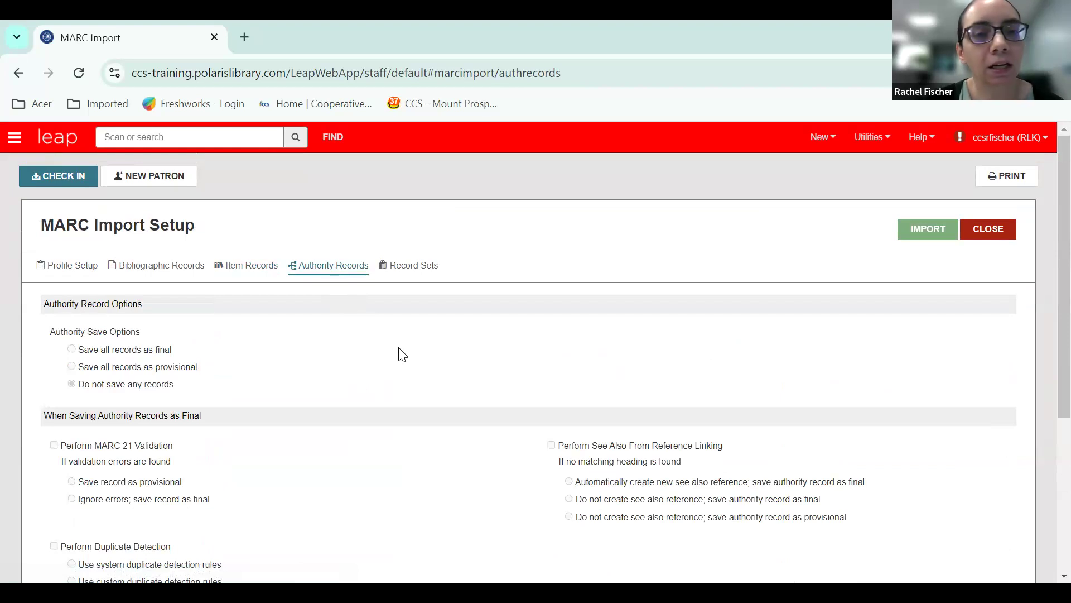
{"action": "left_click", "coordinate": [407, 271]}
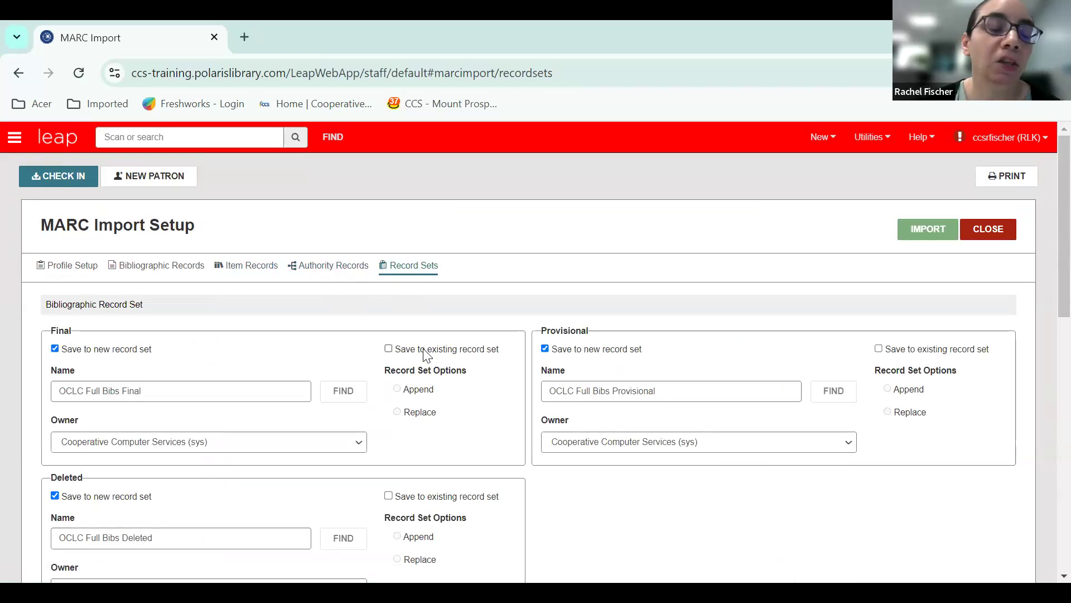
Check the bibliographic record set options for final, provisional and deleted records, and return to the import profile setup.
{"action": "scroll", "coordinate": [422, 359], "scroll_direction": "down", "scroll_amount": 1}
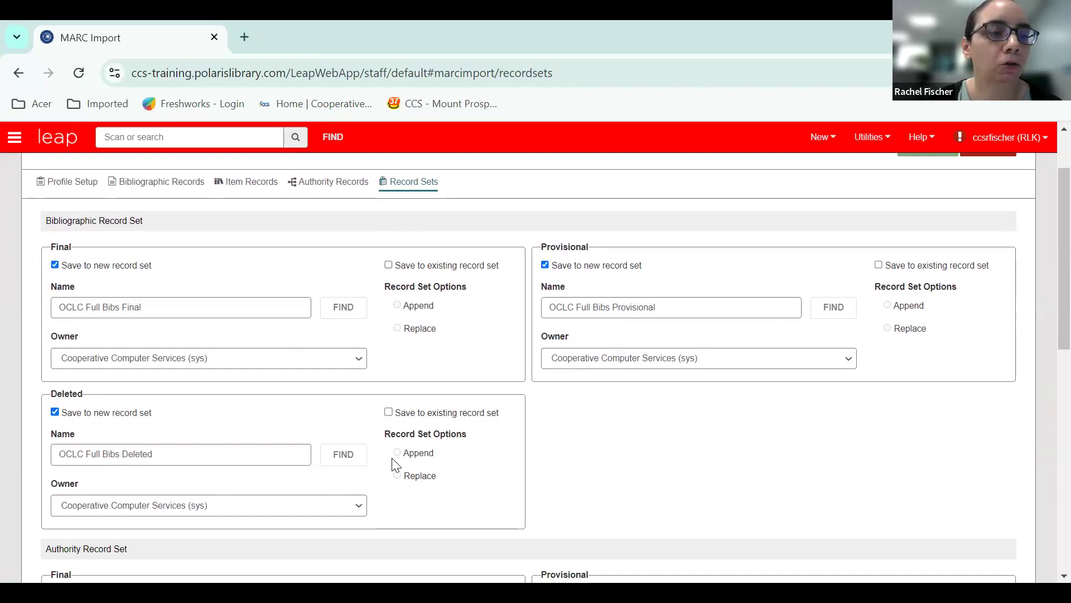
{"action": "scroll", "coordinate": [396, 464], "scroll_direction": "up", "scroll_amount": 2}
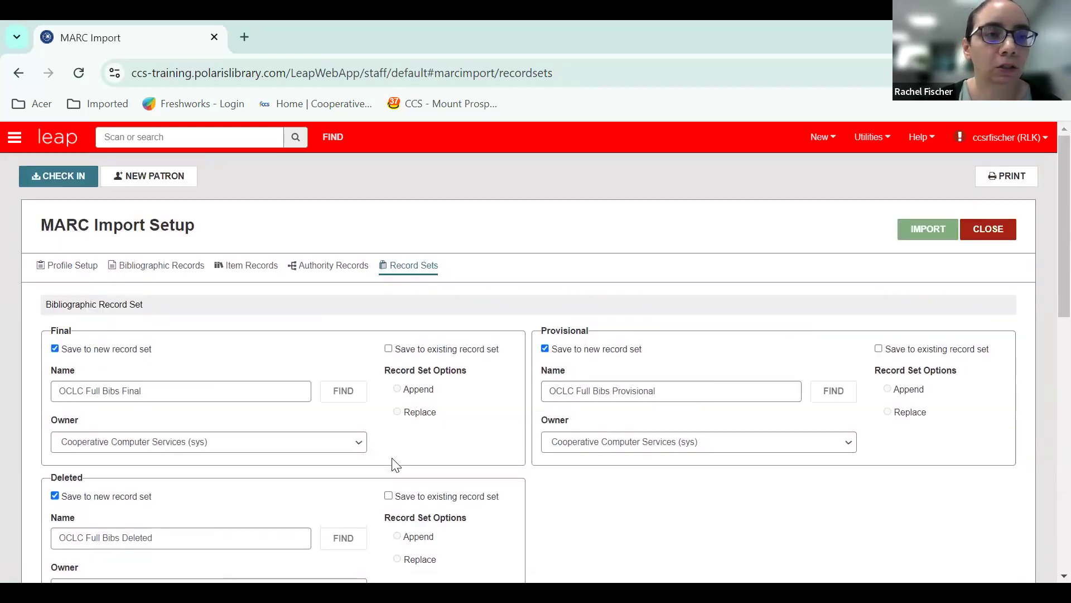
{"action": "left_click", "coordinate": [80, 270]}
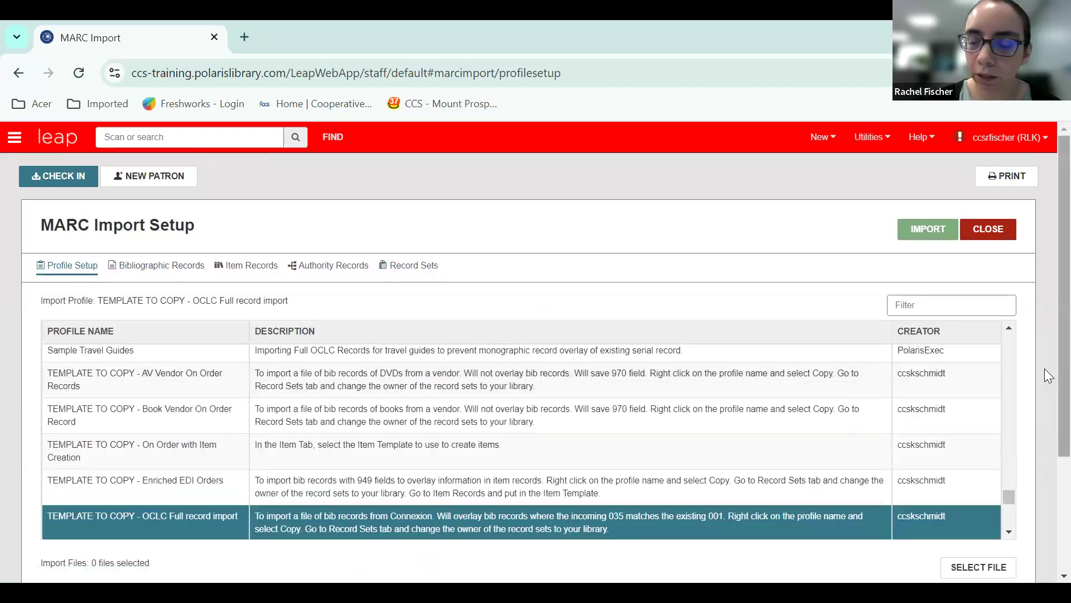
{"action": "scroll", "coordinate": [1045, 384], "scroll_direction": "down", "scroll_amount": 2}
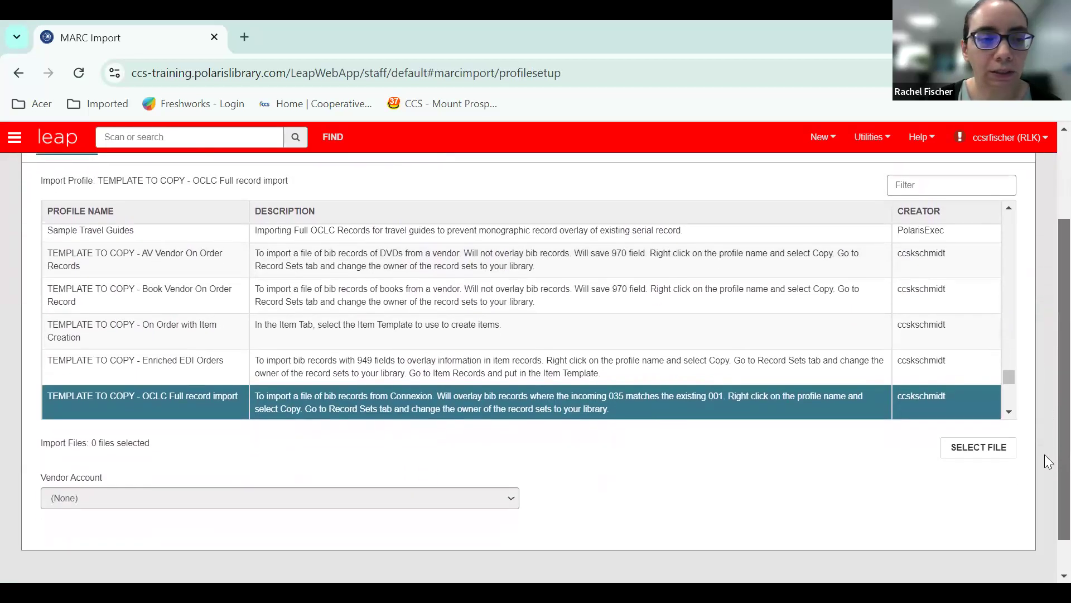
{"action": "scroll", "coordinate": [1048, 464], "scroll_direction": "down", "scroll_amount": 1}
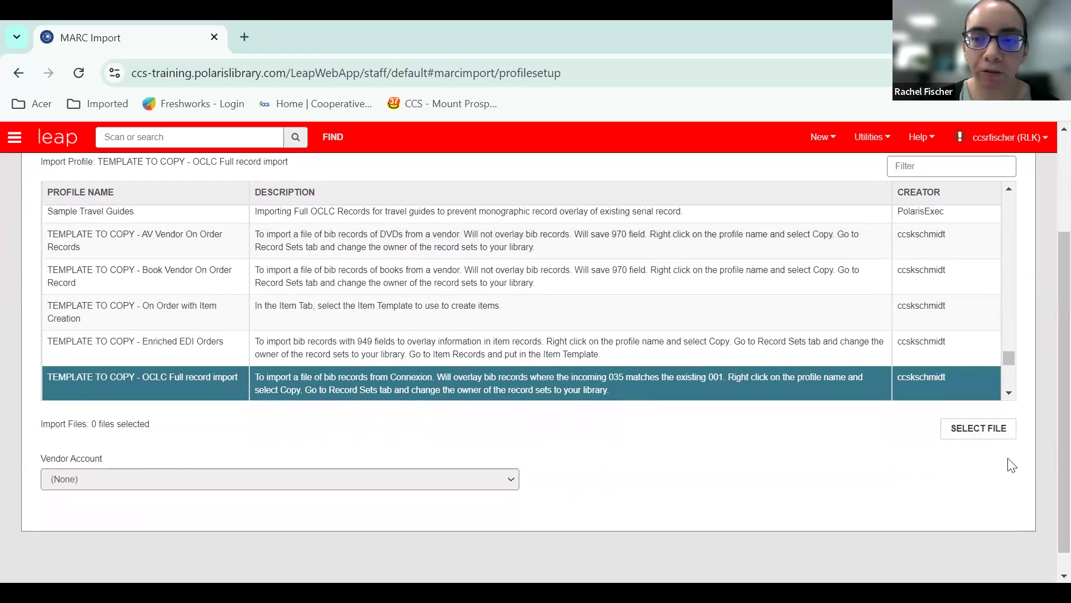
Add the file msplit00000000.mrc from the Import exercise folder on the USB drive as the import file.
{"action": "left_click", "coordinate": [965, 430]}
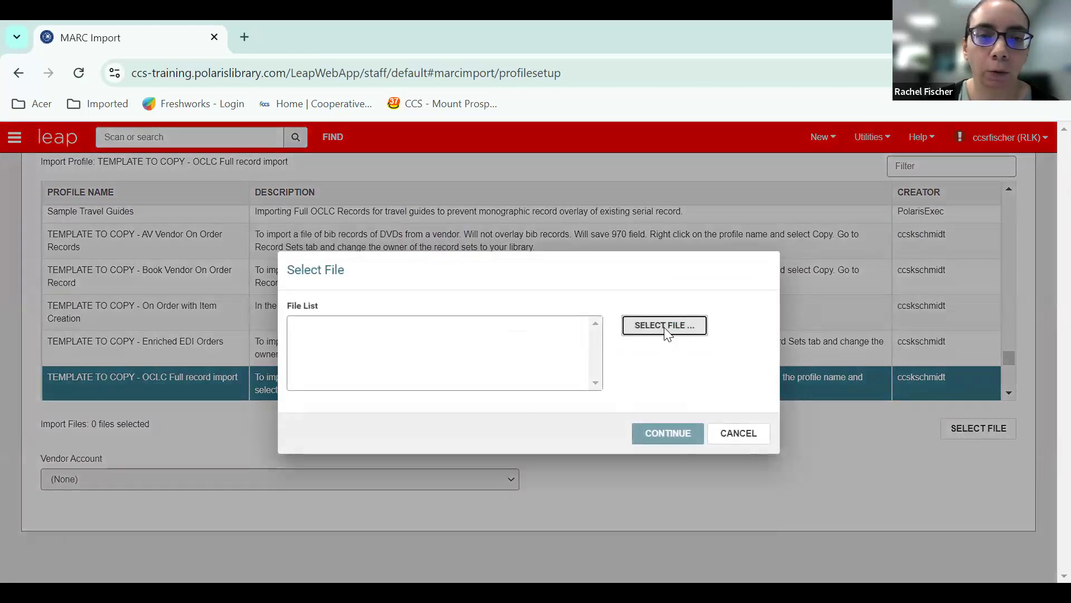
{"action": "left_click", "coordinate": [665, 329]}
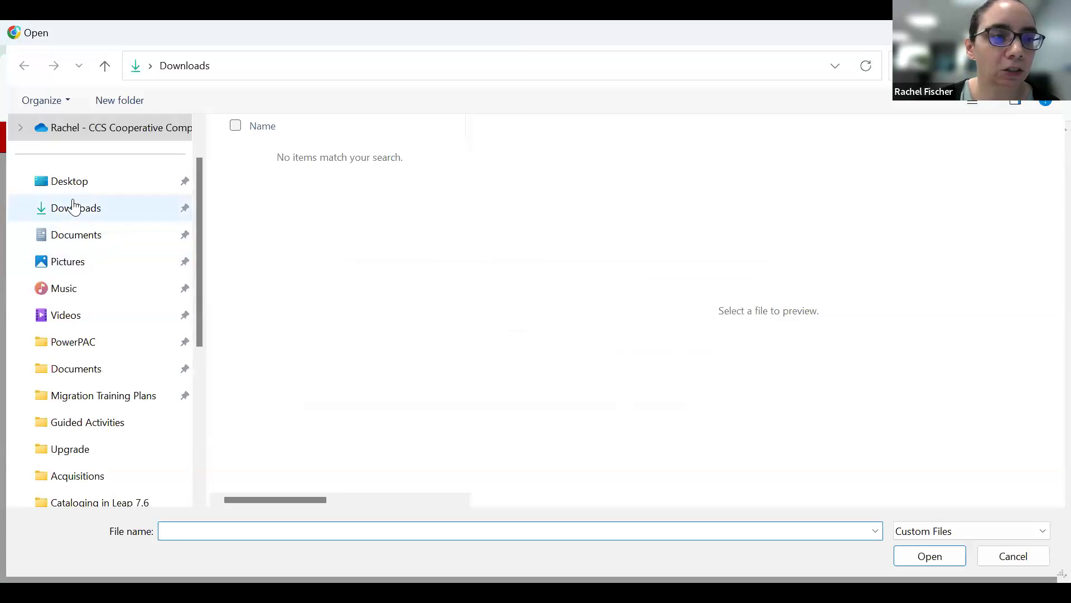
{"action": "scroll", "coordinate": [79, 218], "scroll_direction": "down", "scroll_amount": 4}
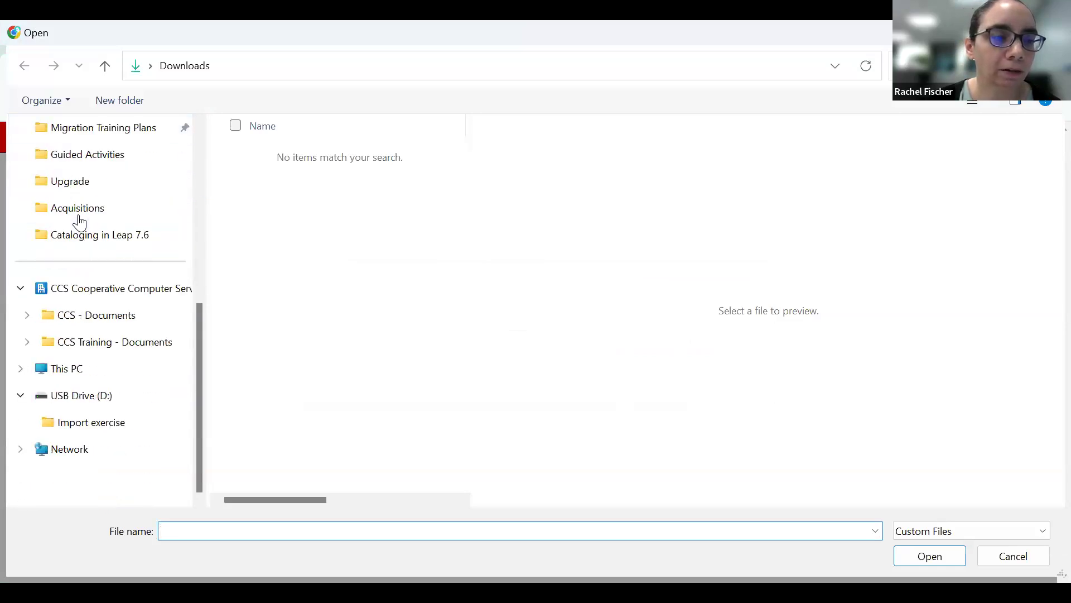
{"action": "left_click", "coordinate": [110, 425]}
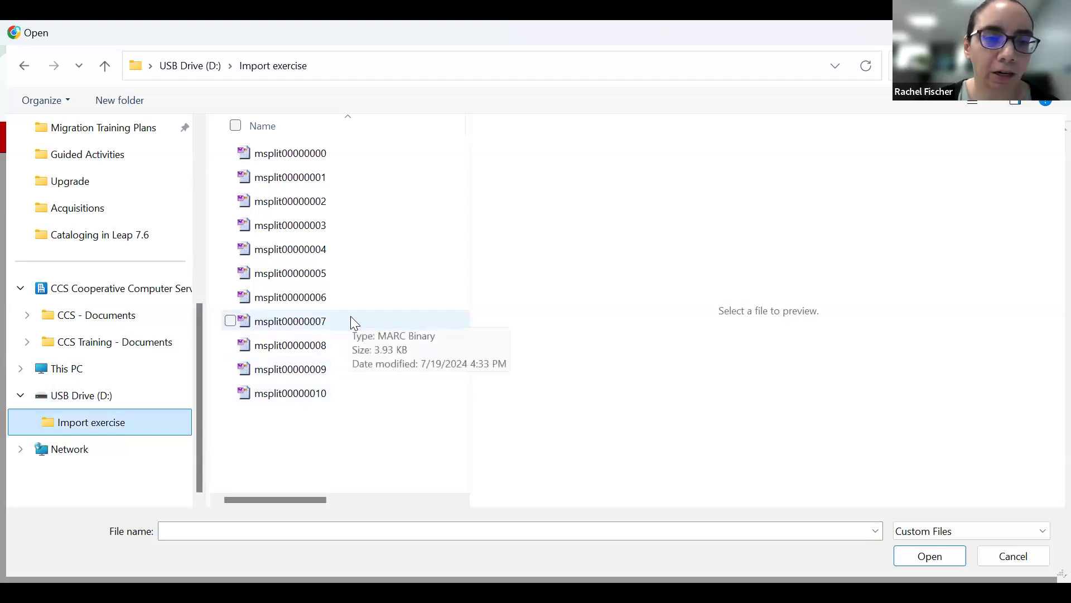
{"action": "left_click", "coordinate": [308, 156]}
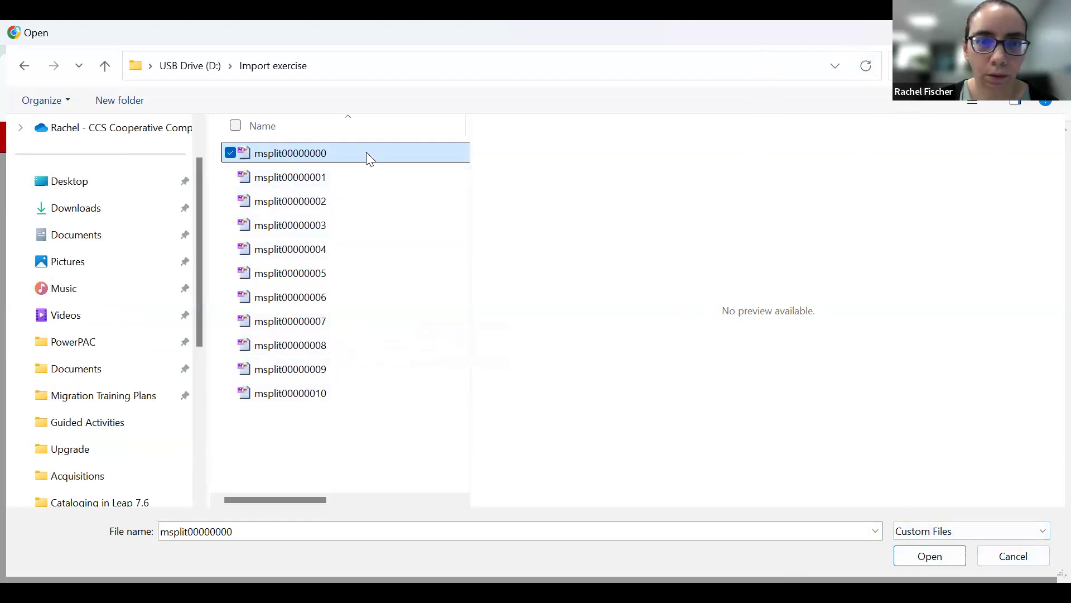
{"action": "key", "text": "Return"}
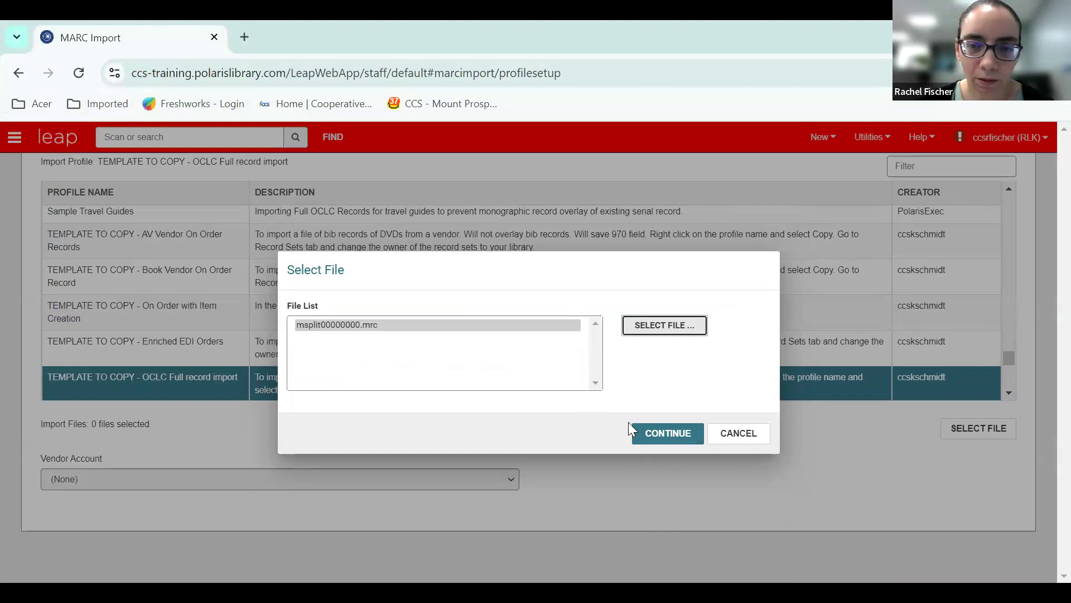
{"action": "left_click", "coordinate": [674, 434]}
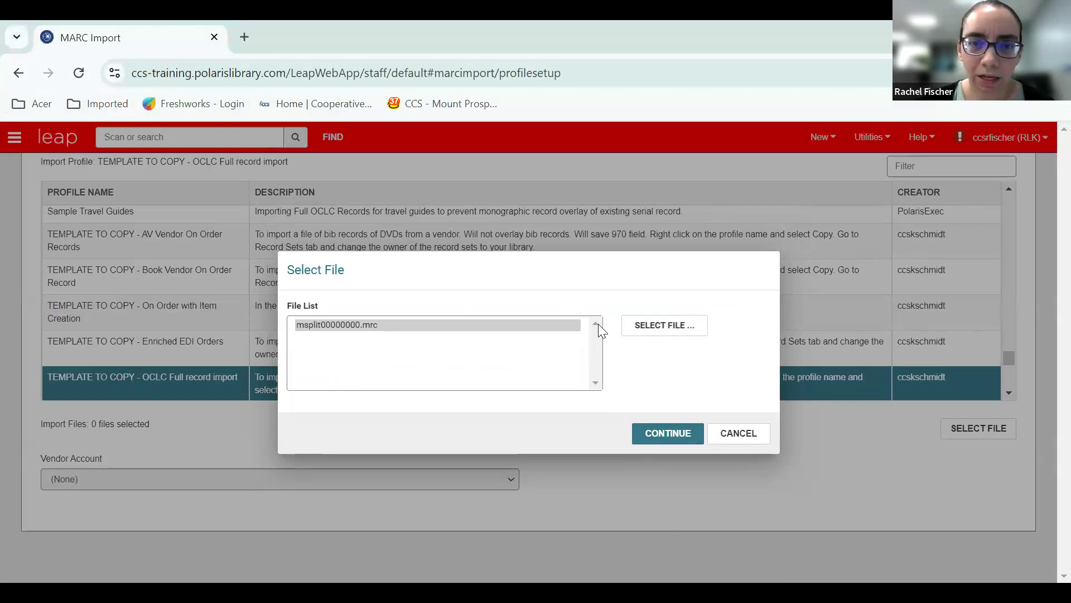
{"action": "left_click", "coordinate": [666, 431]}
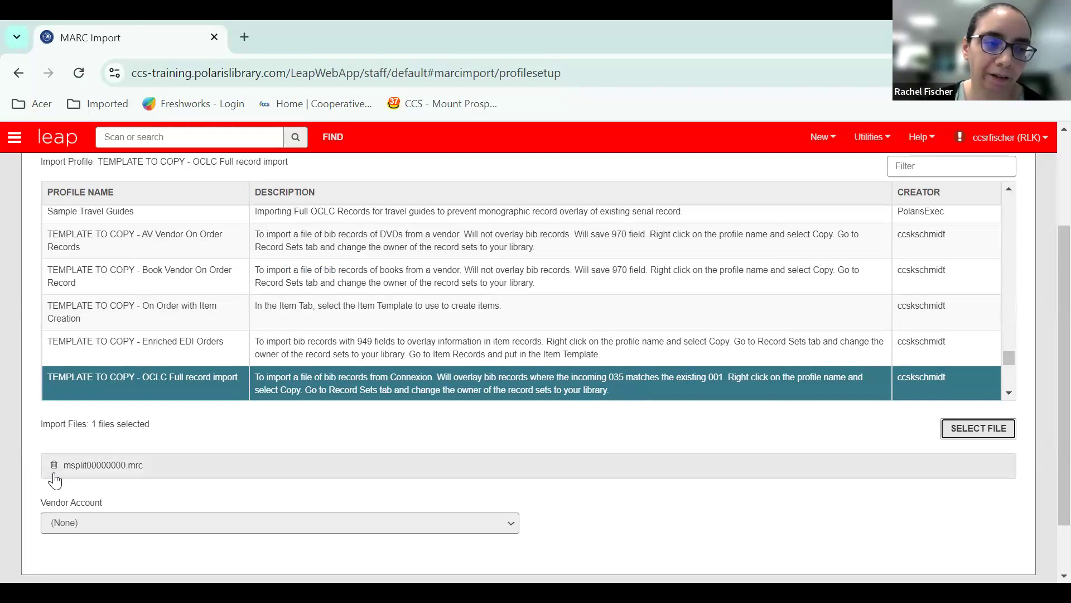
Submit the MARC import of msplit00000000.mrc with the selected profile and dismiss the notification.
{"action": "left_click", "coordinate": [988, 439]}
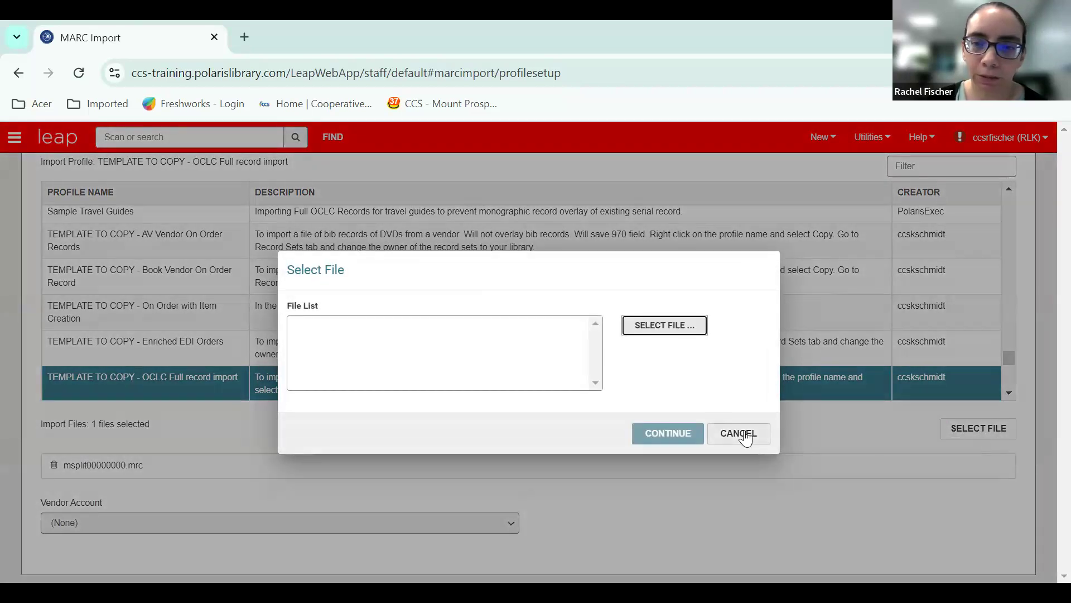
{"action": "left_click", "coordinate": [742, 436]}
{"action": "scroll", "coordinate": [759, 491], "scroll_direction": "up", "scroll_amount": 5}
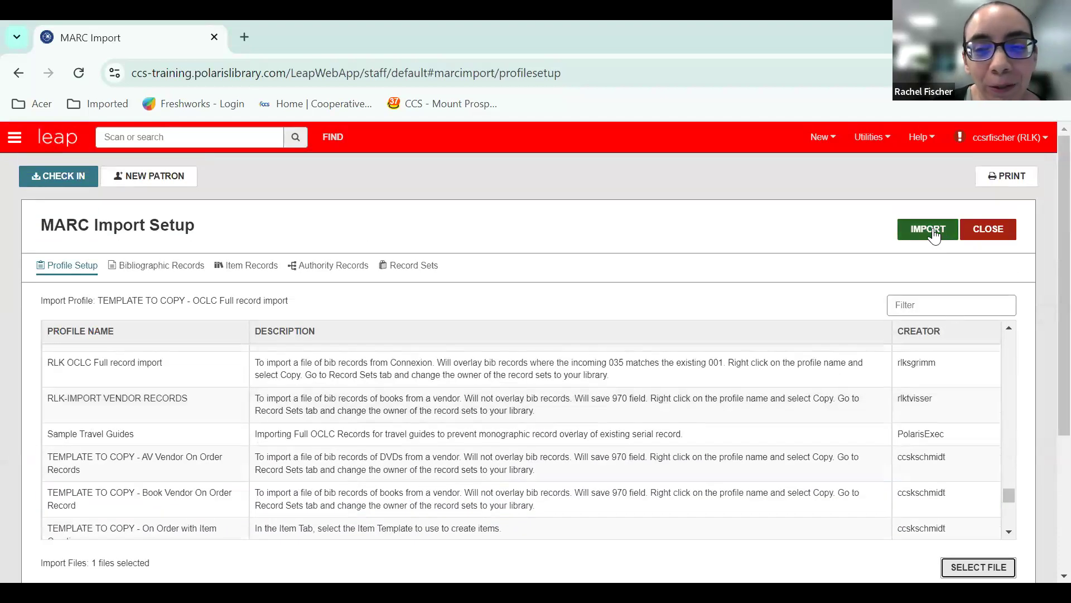
{"action": "left_click", "coordinate": [931, 232]}
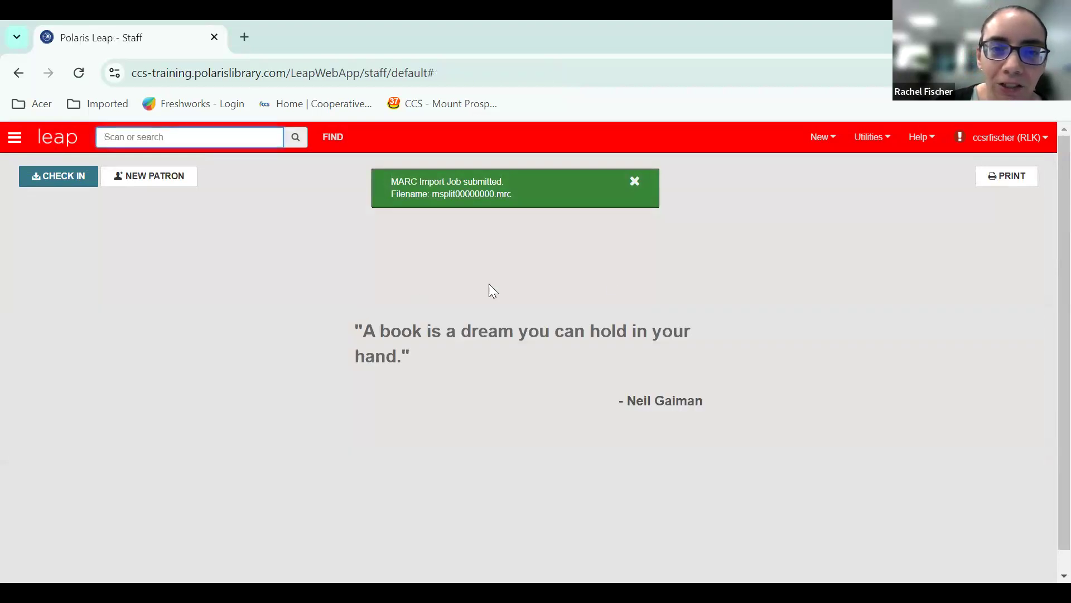
{"action": "left_click", "coordinate": [635, 181]}
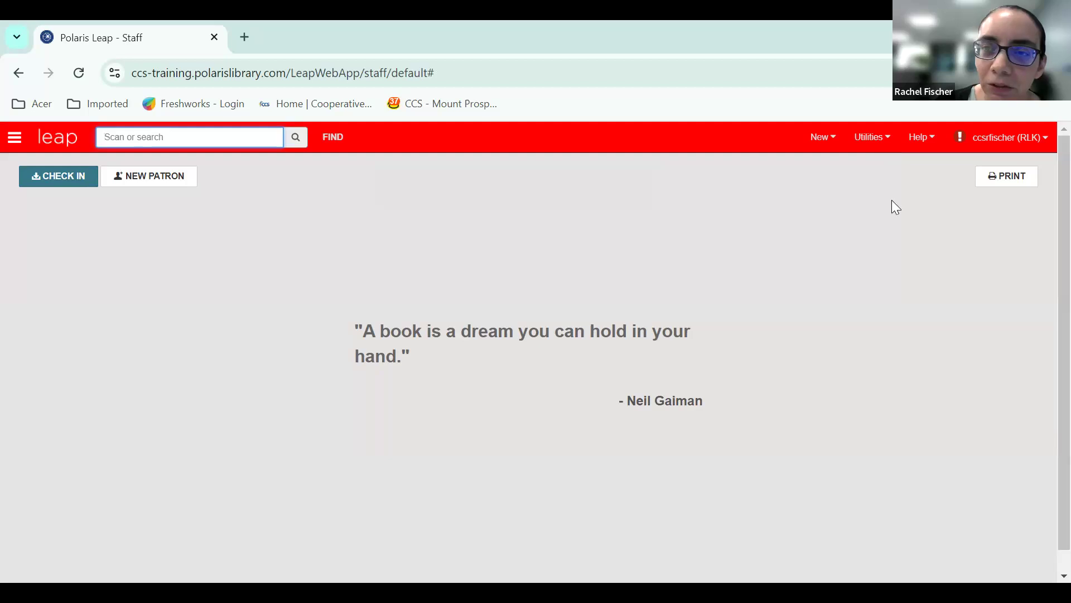
Open the Background Processing utility's MARC import jobs and refresh the list.
{"action": "left_click", "coordinate": [880, 140]}
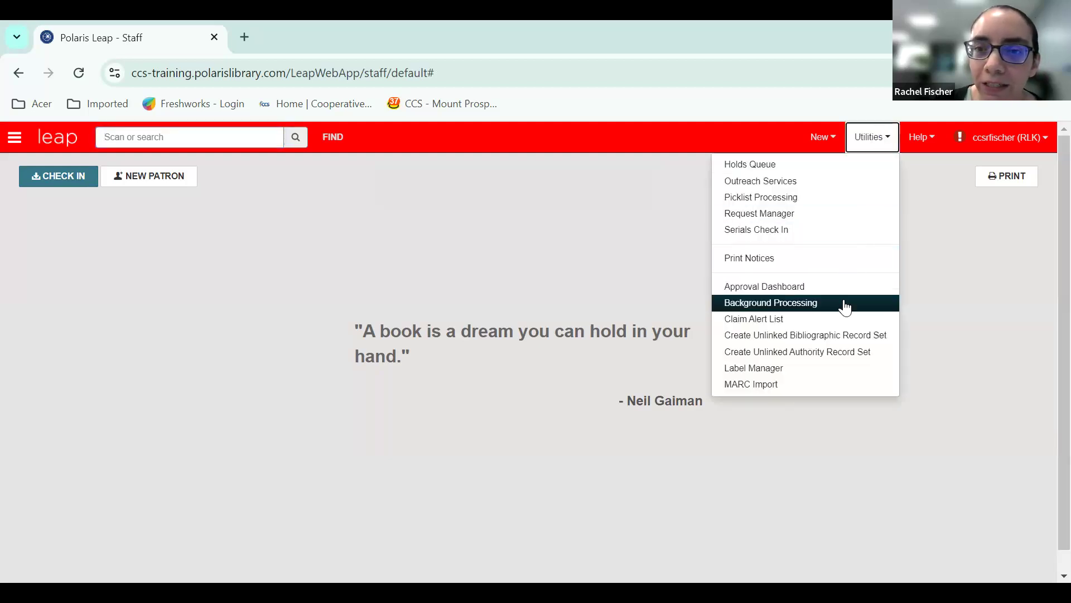
{"action": "left_click", "coordinate": [845, 306]}
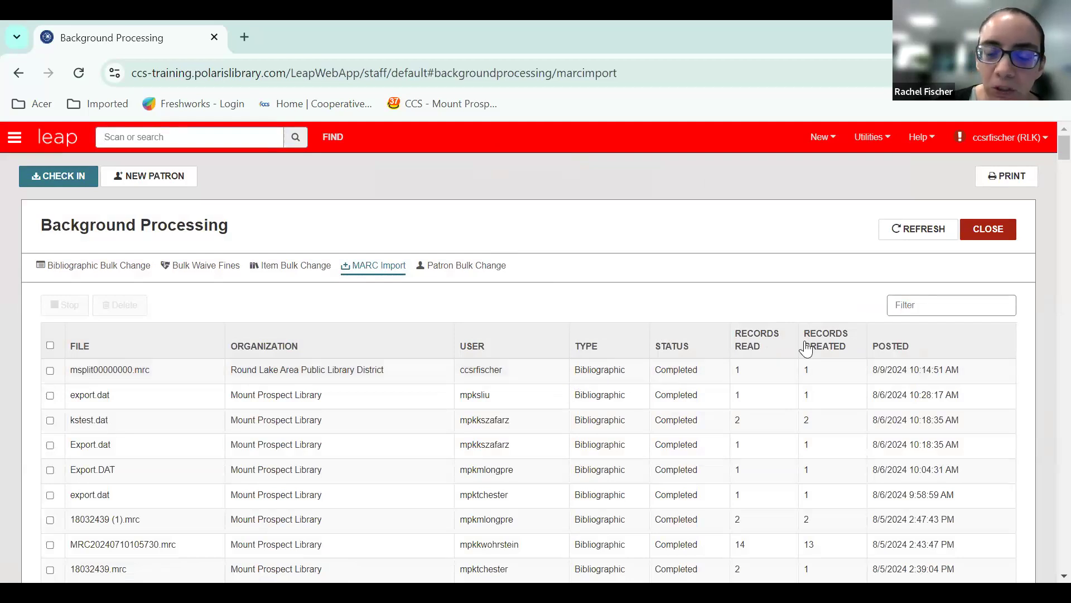
{"action": "left_click", "coordinate": [915, 231]}
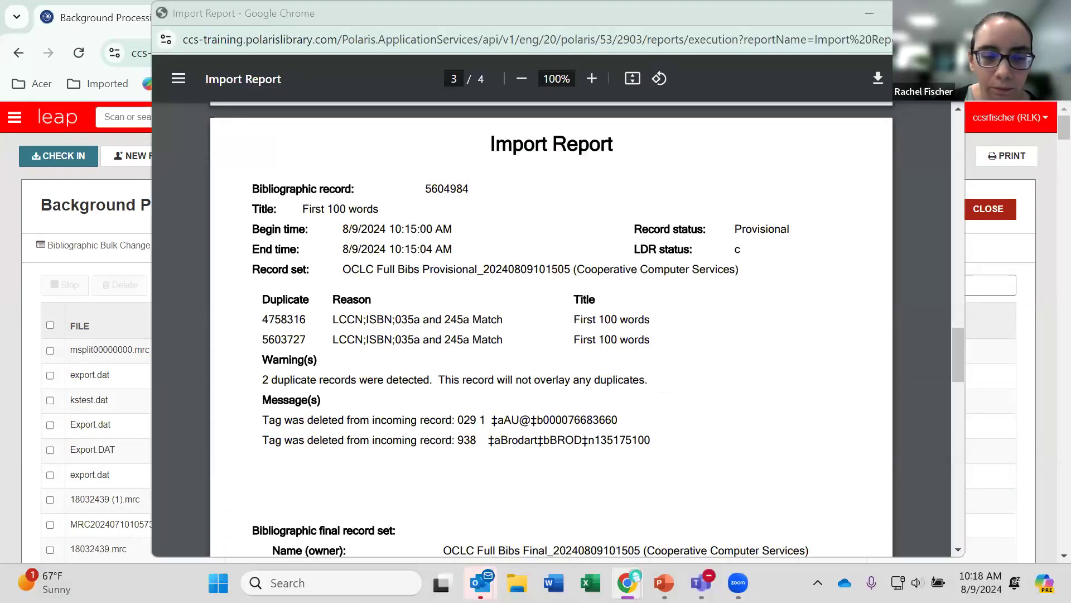
Examine the import report's duplicates, warnings, deleted tags and bibliographic record sets, and close the report.
{"action": "scroll", "coordinate": [680, 328], "scroll_direction": "up", "scroll_amount": 1}
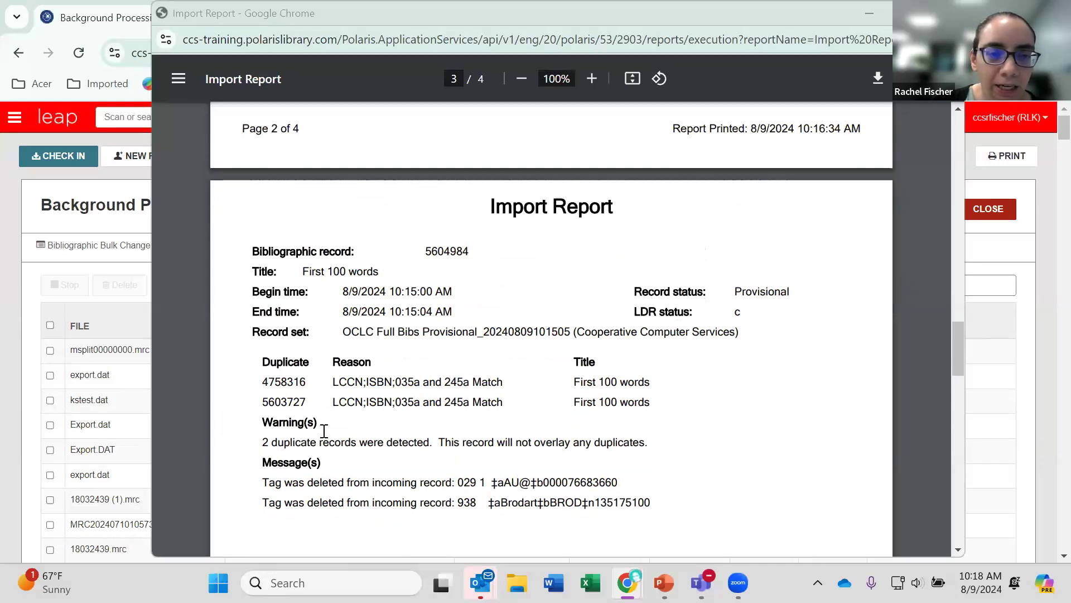
{"action": "scroll", "coordinate": [312, 430], "scroll_direction": "down", "scroll_amount": 1}
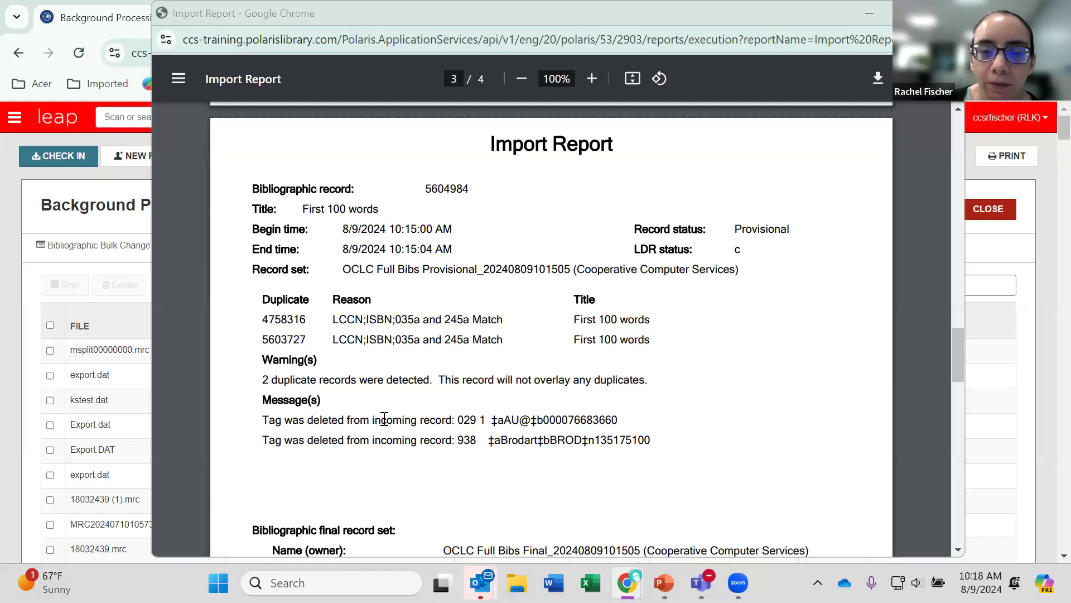
{"action": "scroll", "coordinate": [421, 268], "scroll_direction": "down", "scroll_amount": 5}
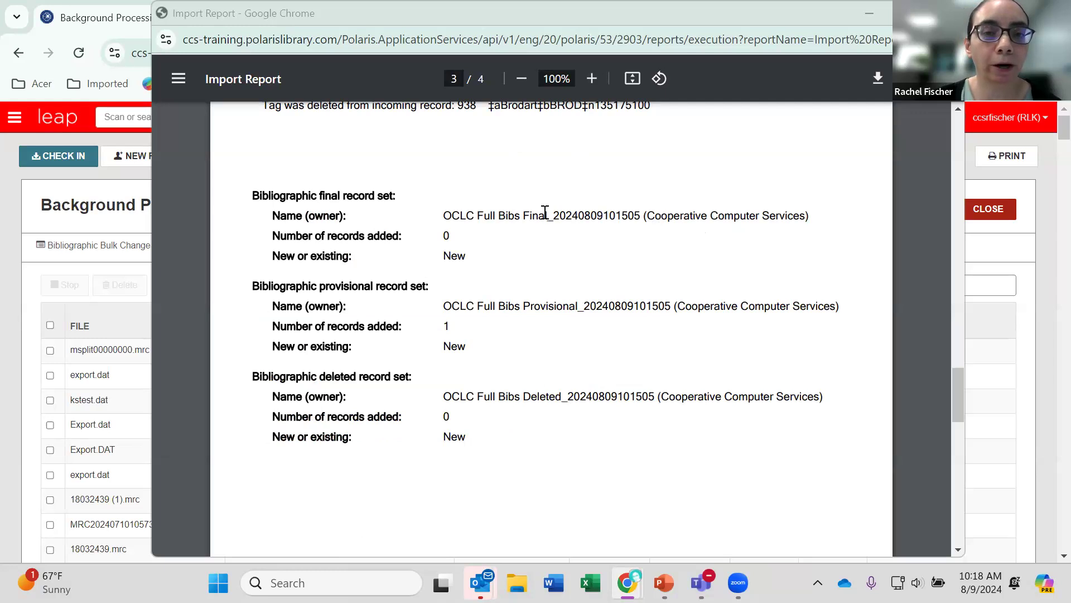
{"action": "left_click_drag", "start_coordinate": [547, 215], "coordinate": [441, 216]}
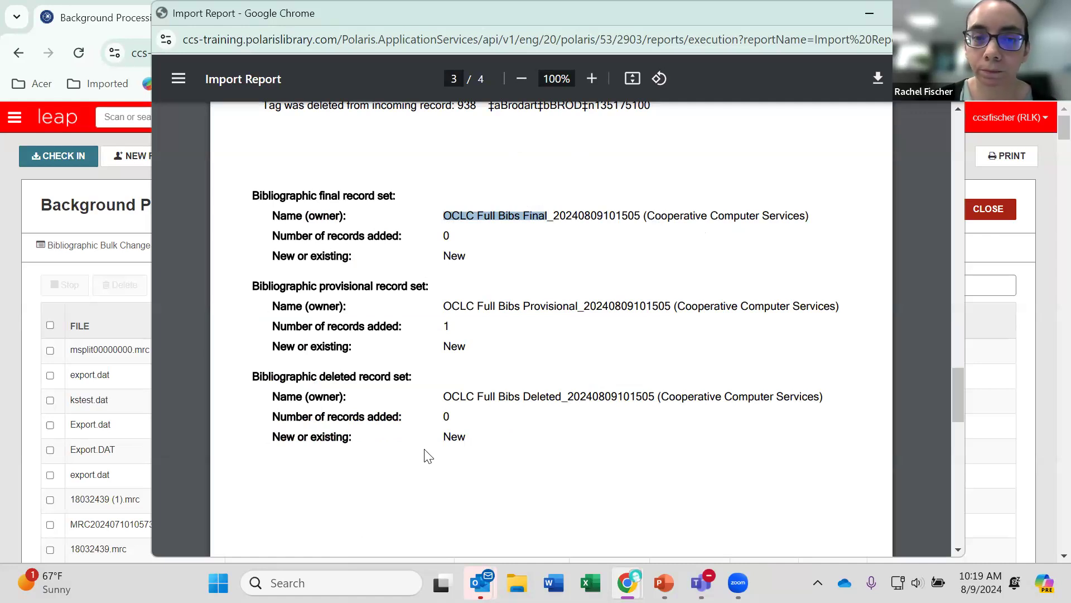
{"action": "scroll", "coordinate": [595, 361], "scroll_direction": "down", "scroll_amount": 6}
{"action": "scroll", "coordinate": [592, 373], "scroll_direction": "up", "scroll_amount": 7}
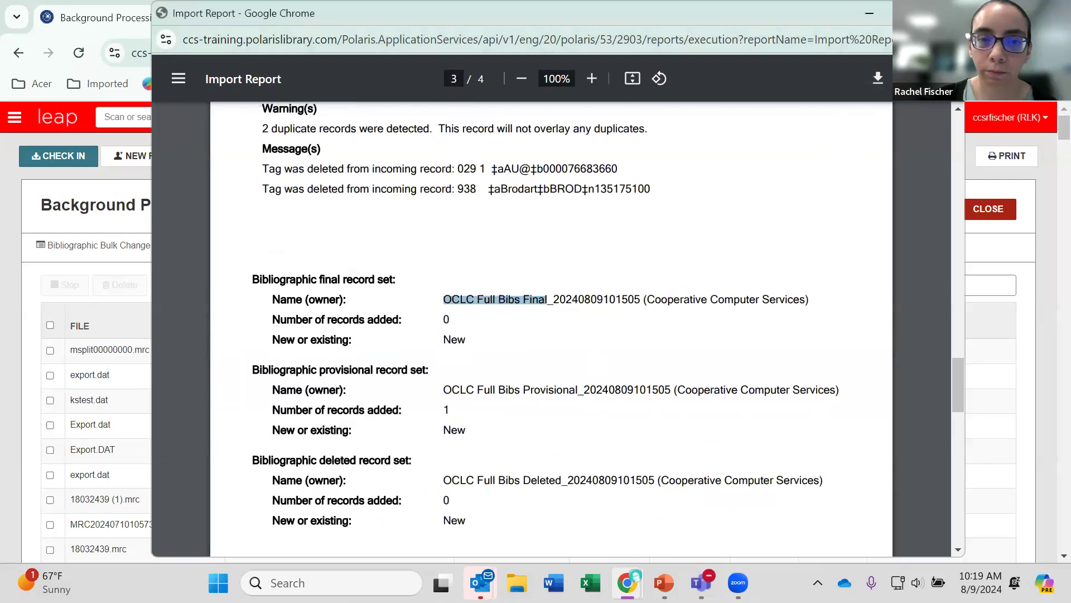
{"action": "left_click", "coordinate": [947, 13]}
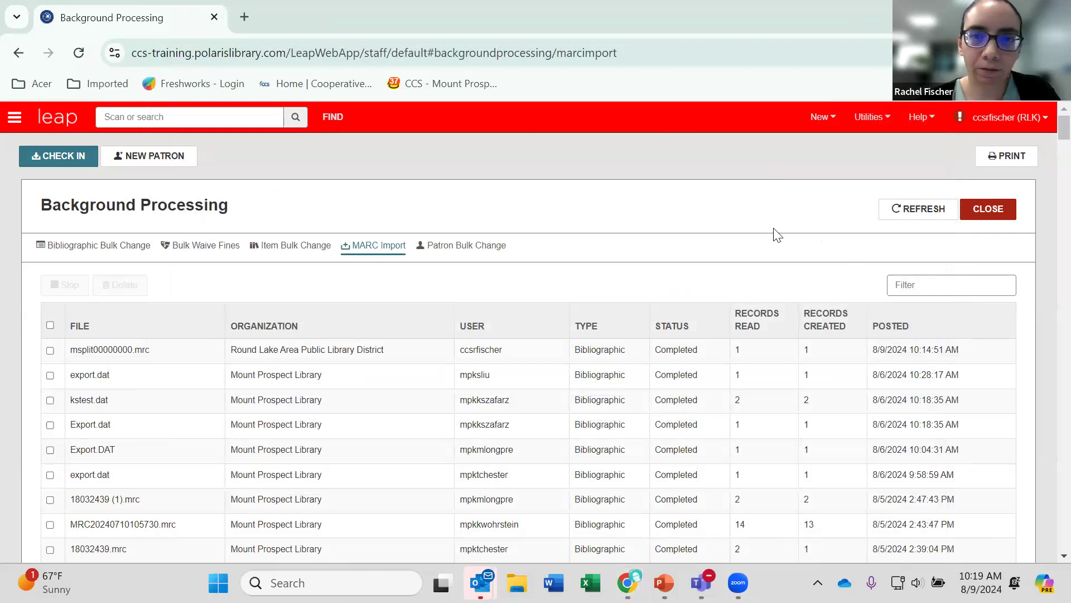
Close Background Processing and set the Find Tool to search Bibliographic Record (Remote Databases).
{"action": "left_click", "coordinate": [987, 210]}
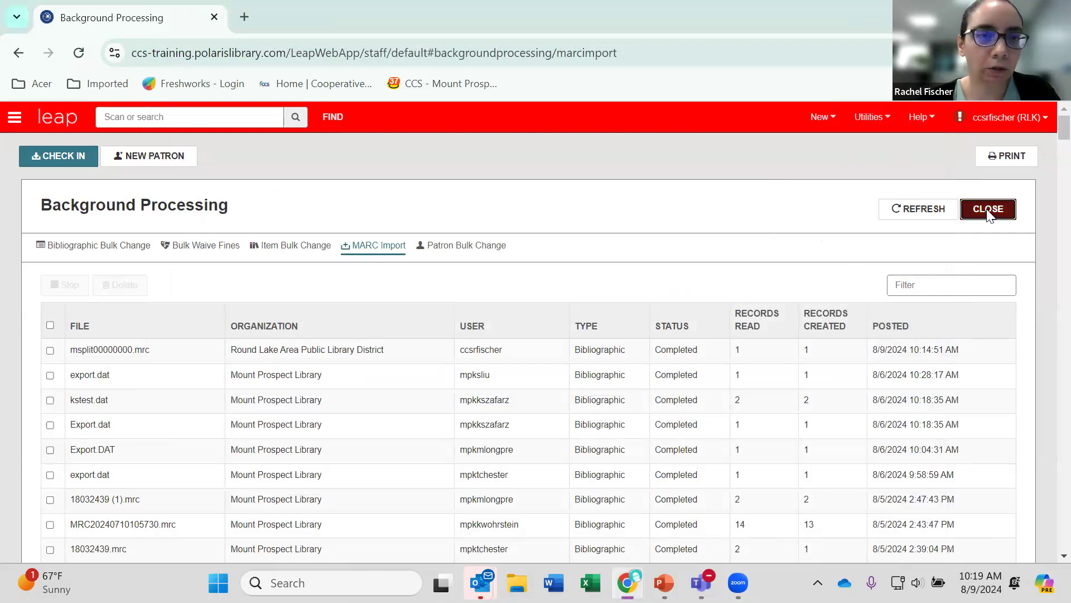
{"action": "left_click", "coordinate": [333, 118]}
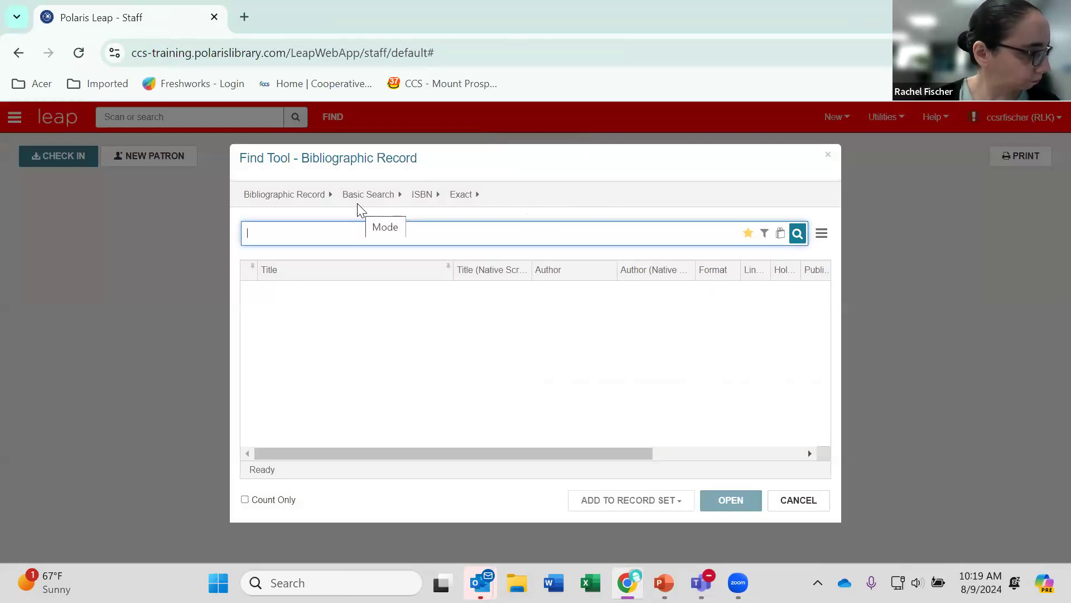
{"action": "left_click", "coordinate": [299, 197]}
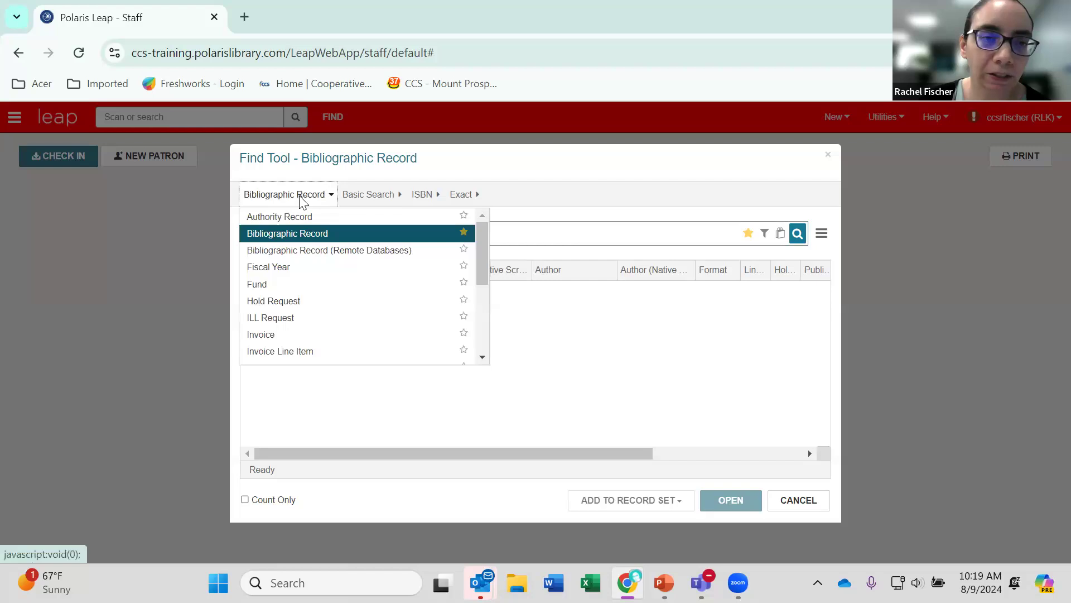
{"action": "left_click", "coordinate": [323, 255]}
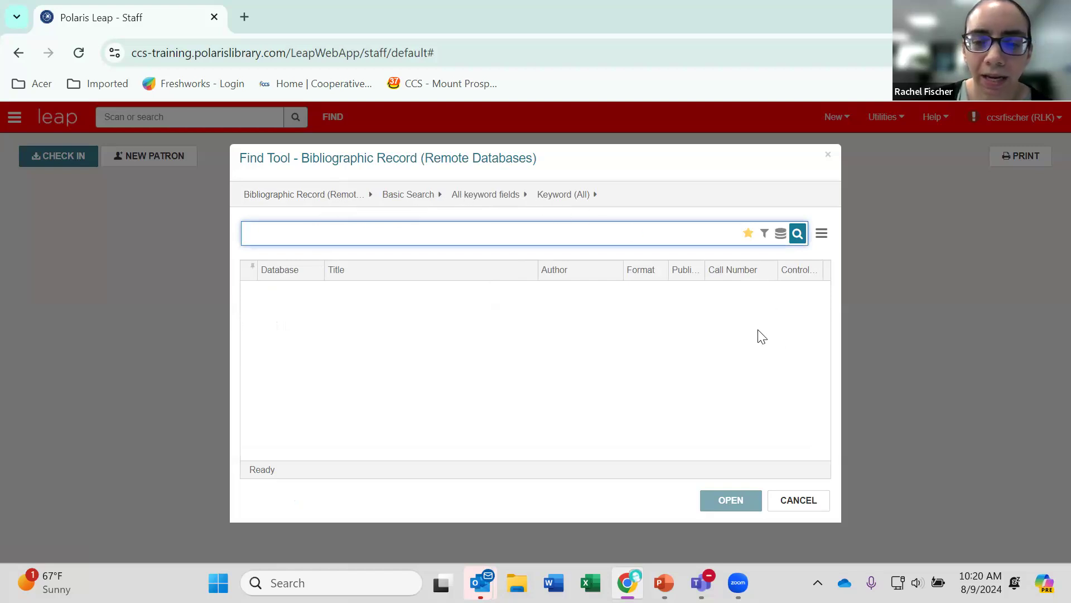
Include the OCLC Round Lake (OCLC WorldCat) and (Local) databases in the remote database search.
{"action": "left_click", "coordinate": [780, 240]}
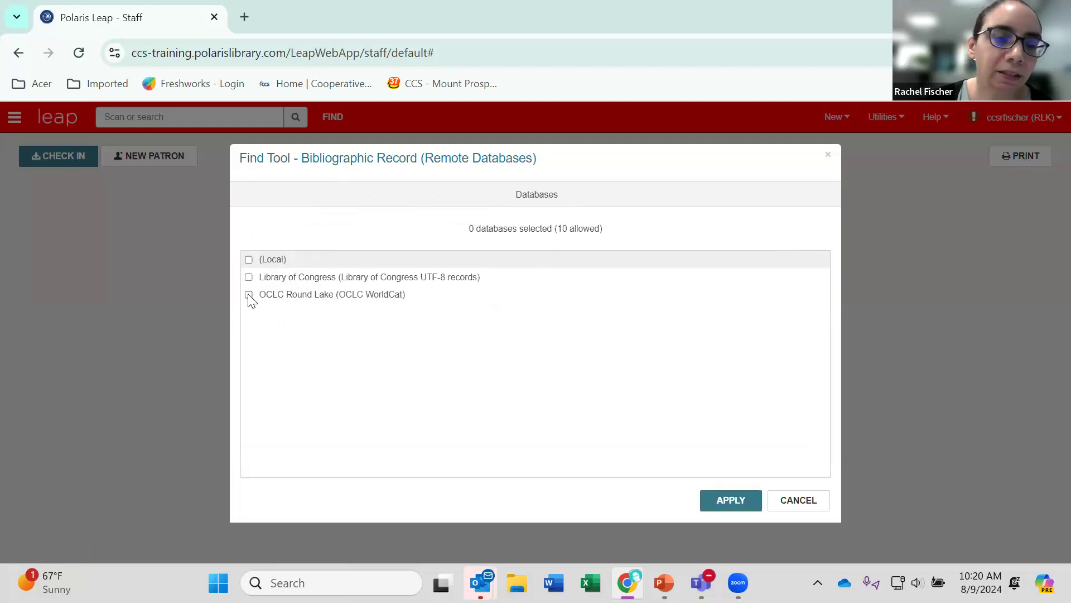
{"action": "left_click", "coordinate": [249, 295]}
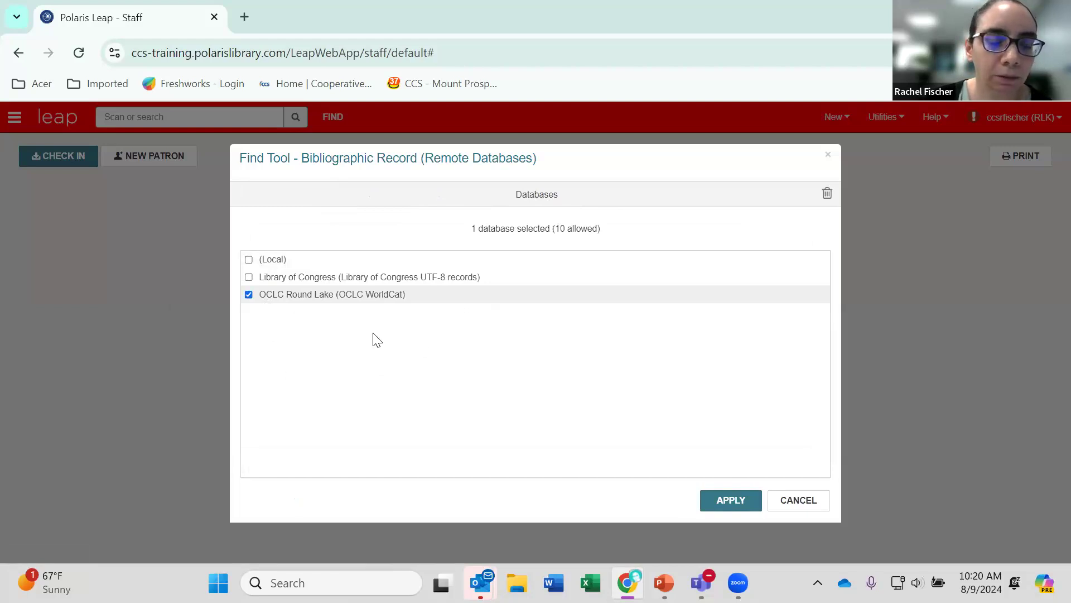
{"action": "left_click", "coordinate": [249, 260]}
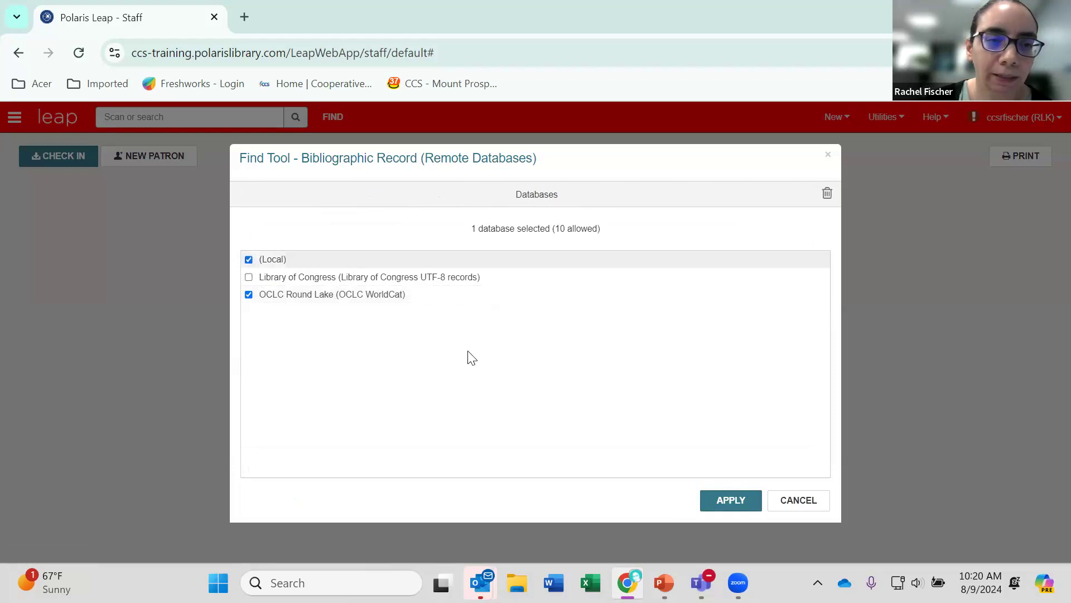
{"action": "left_click", "coordinate": [731, 501]}
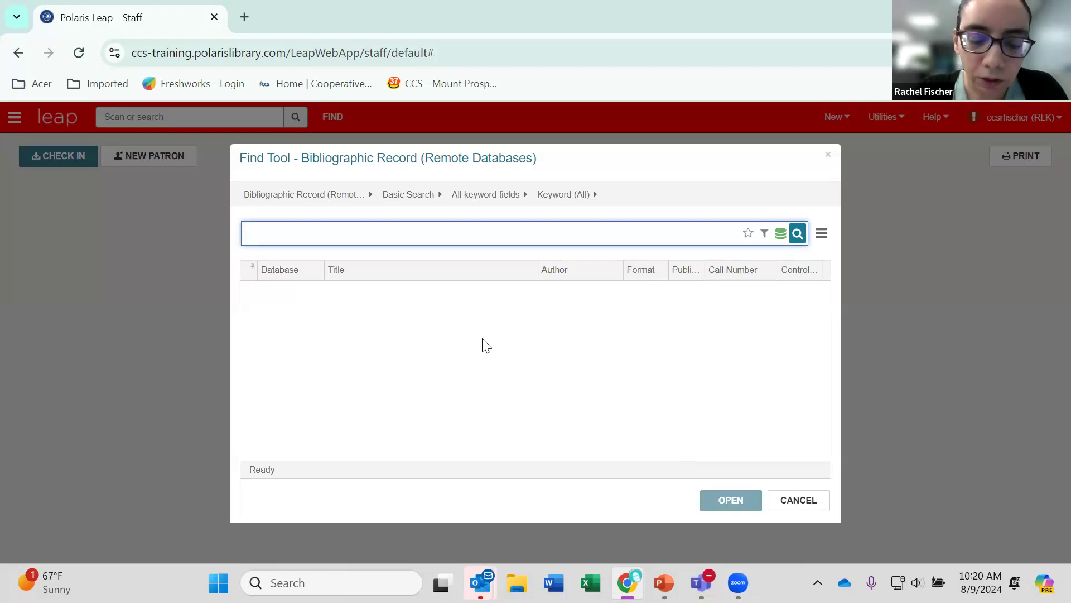
Search the selected databases for "marsupial frogs" and widen the Database column in the results.
{"action": "type", "text": "marsupial"}
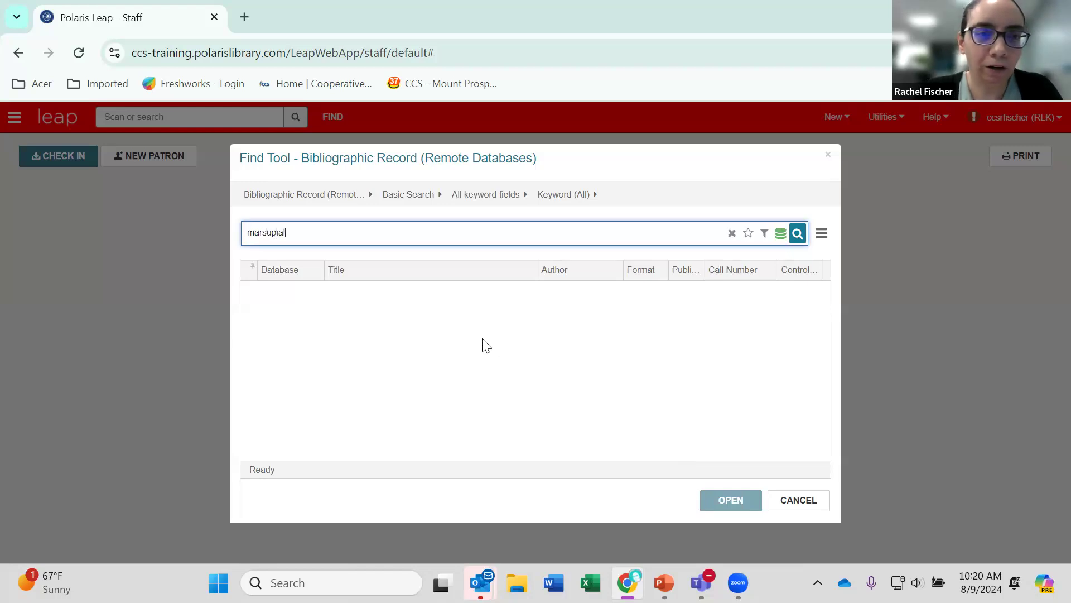
{"action": "type", "text": " frogs"}
{"action": "key", "text": "Return"}
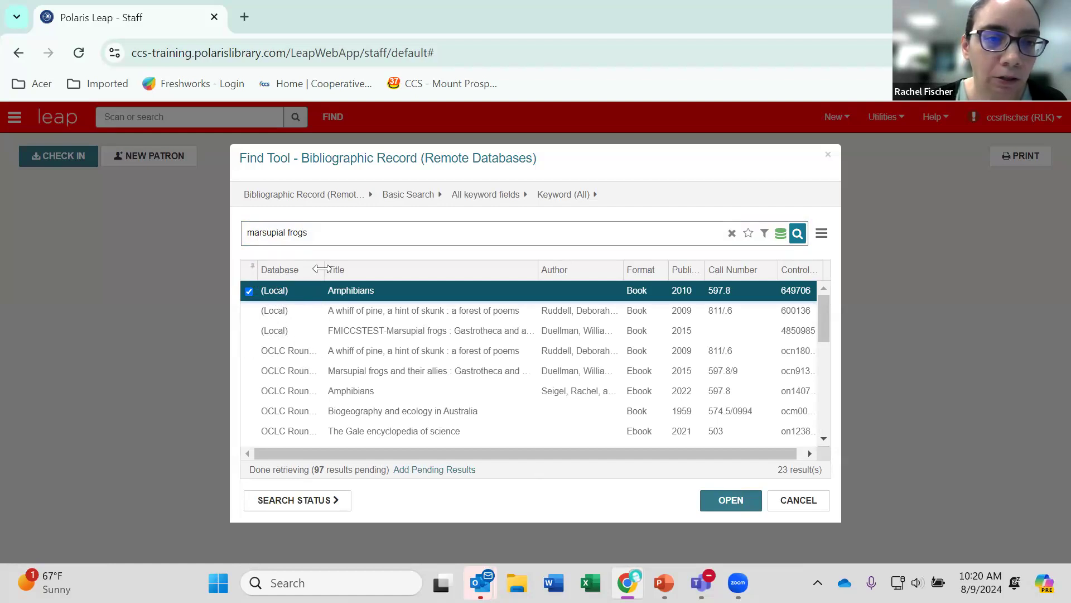
{"action": "left_click_drag", "start_coordinate": [322, 269], "coordinate": [336, 269]}
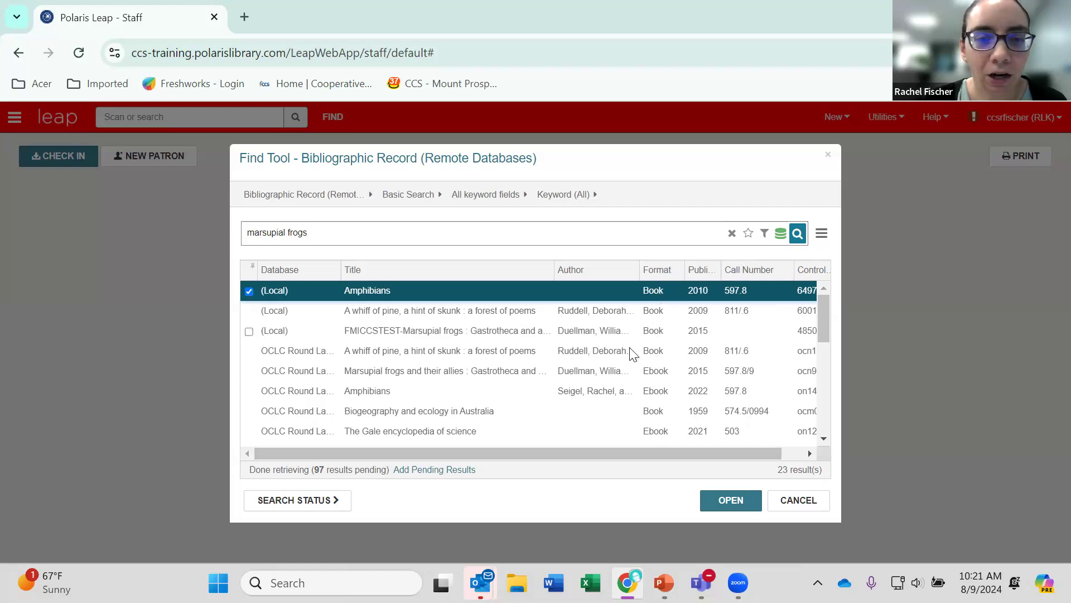
Open the OCLC Round Lake book record "A whiff of pine, a hint of skunk : a forest of poems" and review its MARC fields.
{"action": "left_click", "coordinate": [488, 353]}
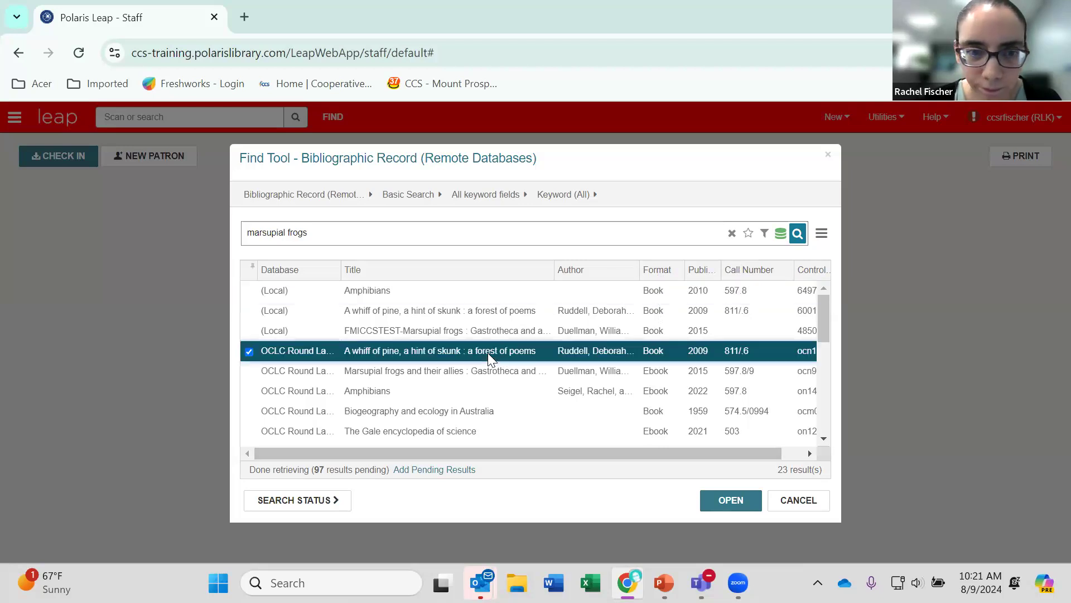
{"action": "double_click", "coordinate": [488, 353]}
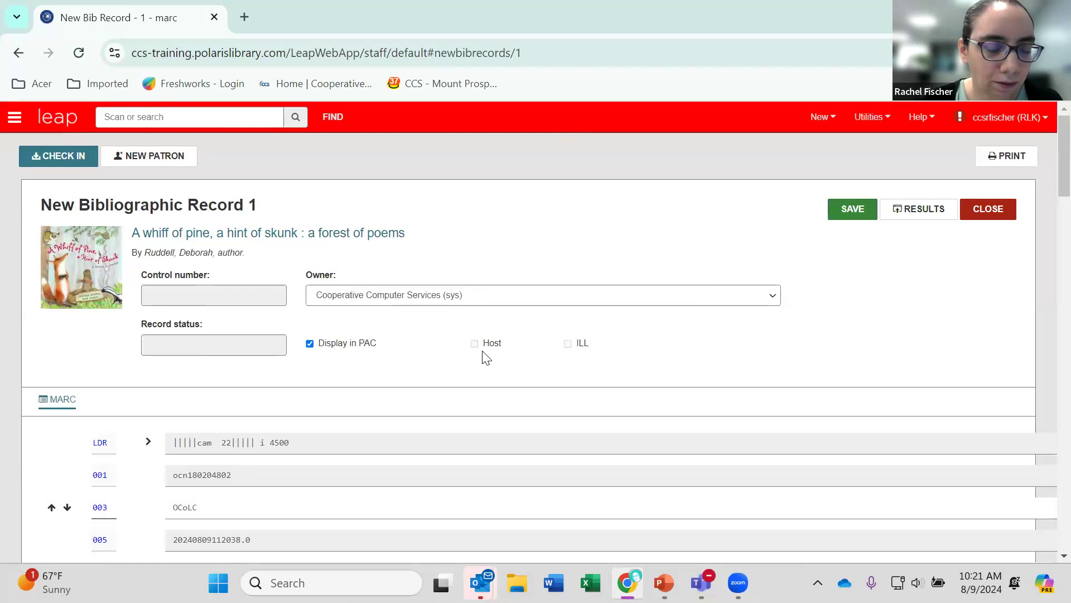
{"action": "scroll", "coordinate": [432, 368], "scroll_direction": "down", "scroll_amount": 3}
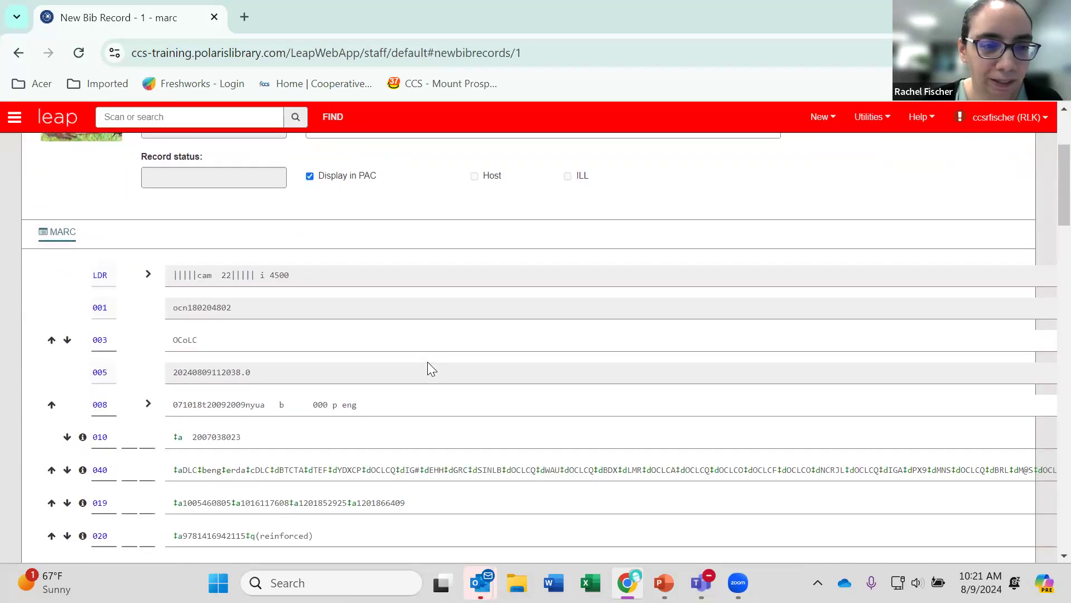
{"action": "scroll", "coordinate": [426, 362], "scroll_direction": "up", "scroll_amount": 3}
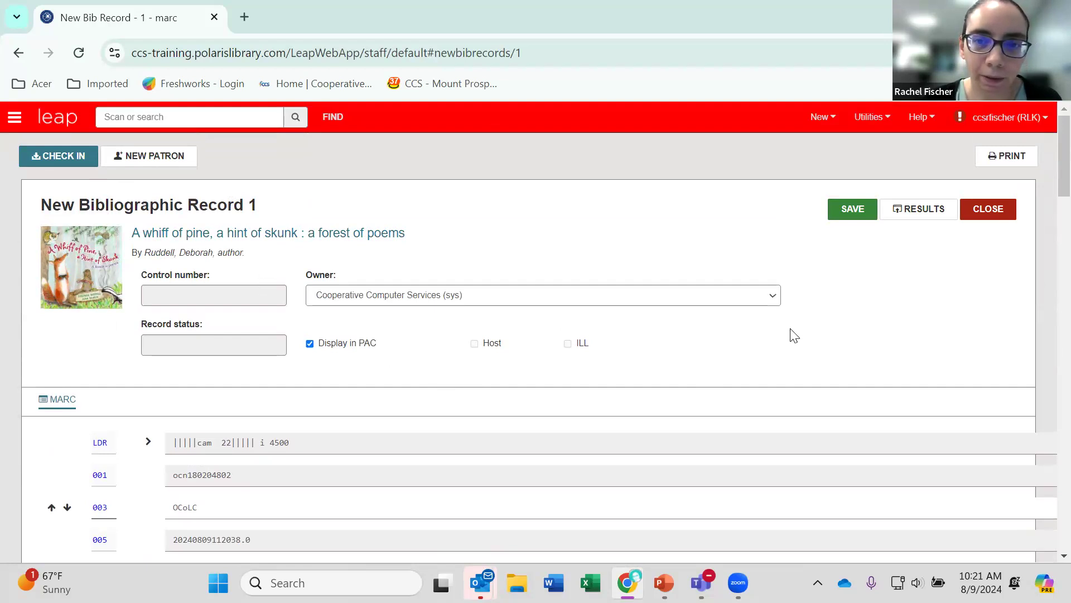
Save the new bibliographic record with unmatched headings left unlinked, replacing the duplicate local record and maintaining control number 600136.
{"action": "left_click", "coordinate": [853, 210]}
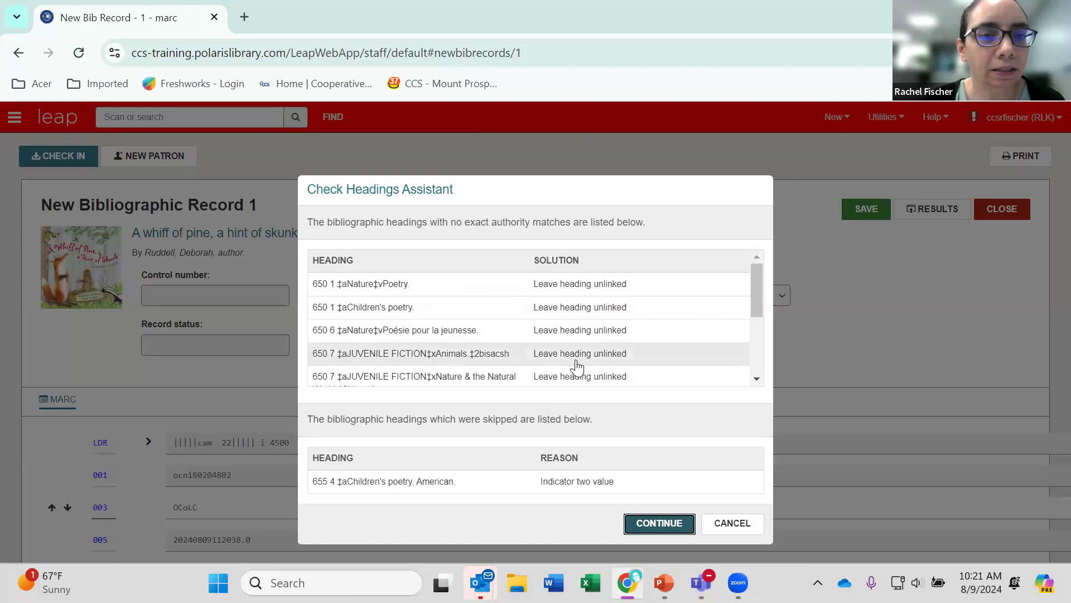
{"action": "left_click", "coordinate": [660, 525]}
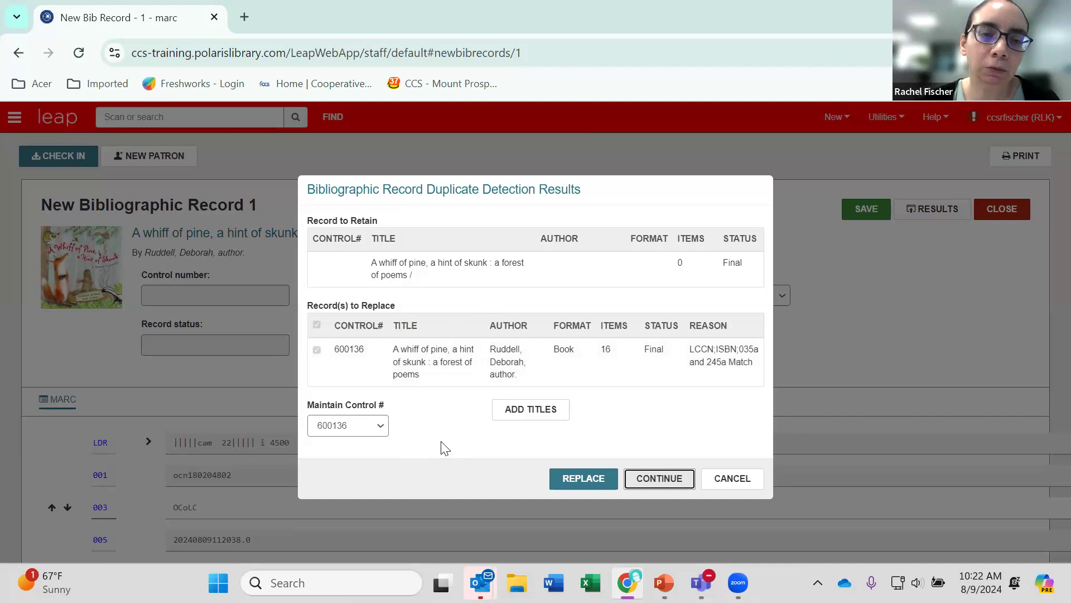
{"action": "left_click", "coordinate": [383, 425]}
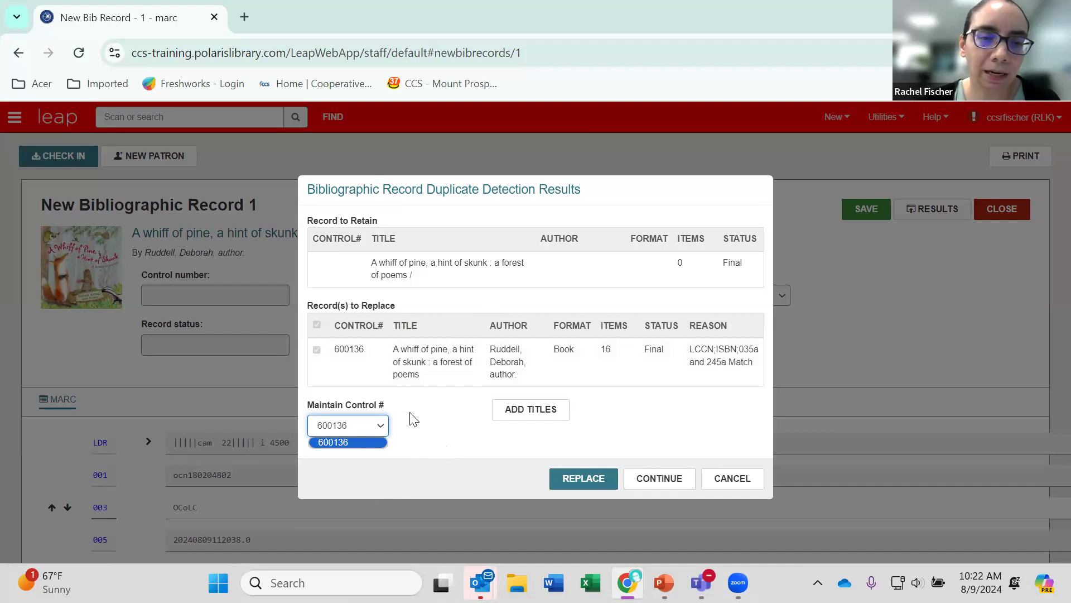
{"action": "left_click", "coordinate": [431, 414]}
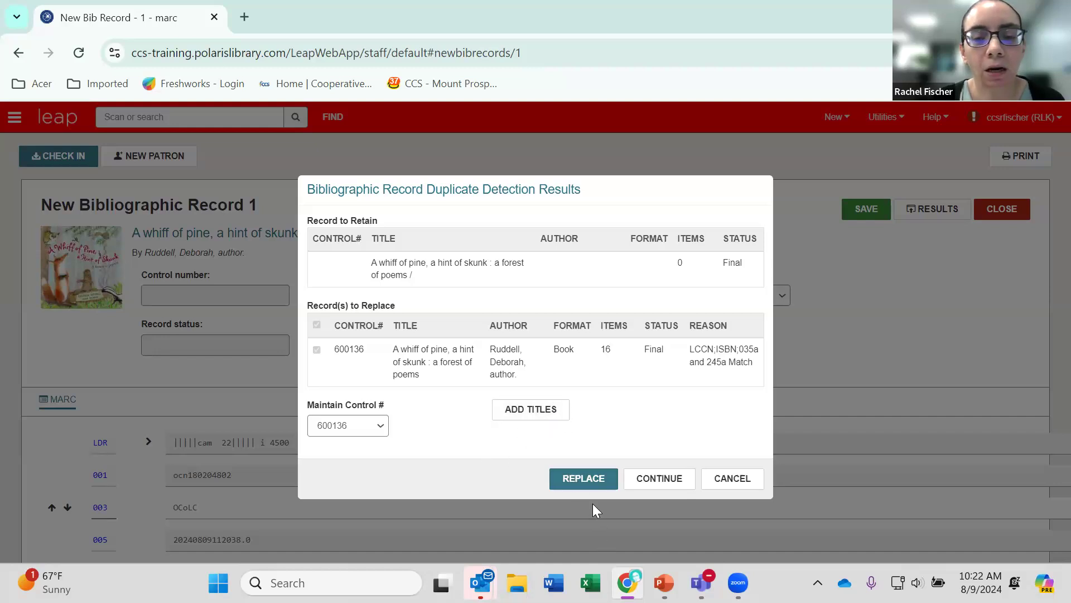
{"action": "left_click", "coordinate": [594, 480]}
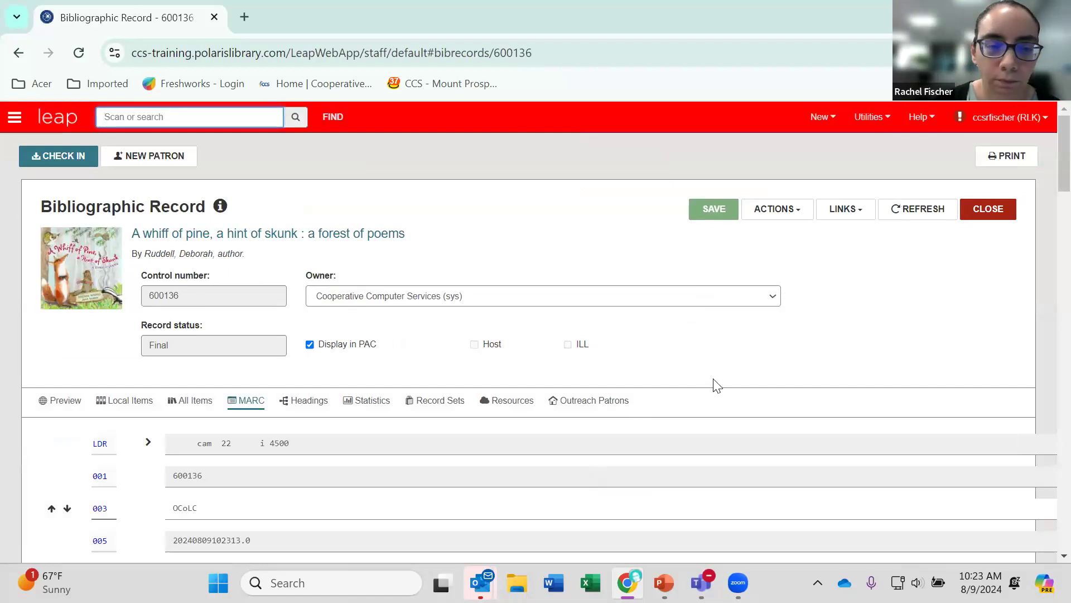
Look over the MARC fields of the saved bibliographic record and close it.
{"action": "scroll", "coordinate": [713, 381], "scroll_direction": "down", "scroll_amount": 5}
{"action": "scroll", "coordinate": [706, 377], "scroll_direction": "up", "scroll_amount": 5}
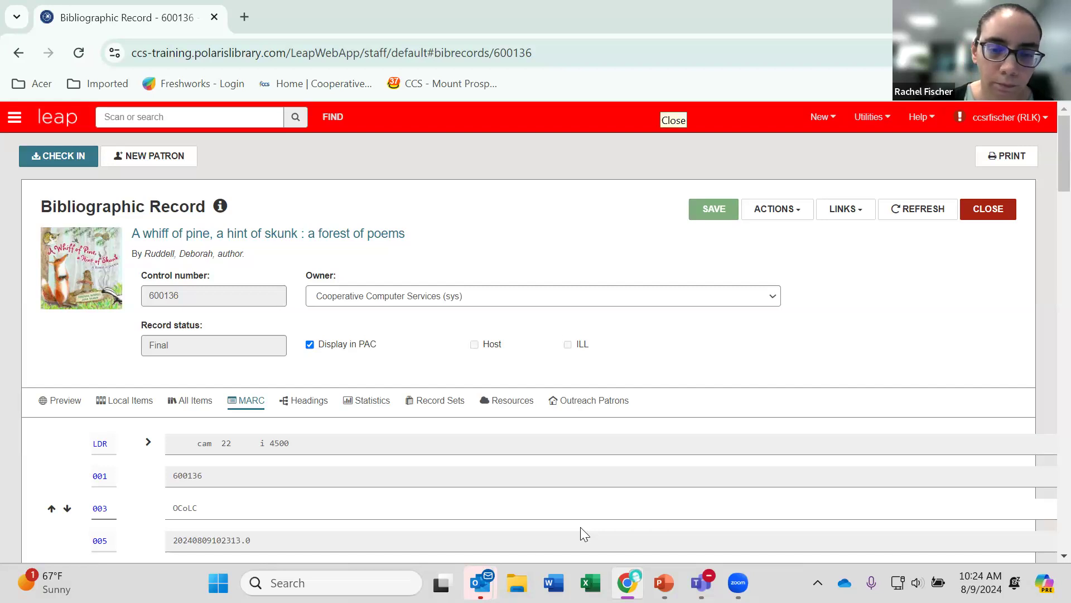
{"action": "left_click", "coordinate": [982, 215]}
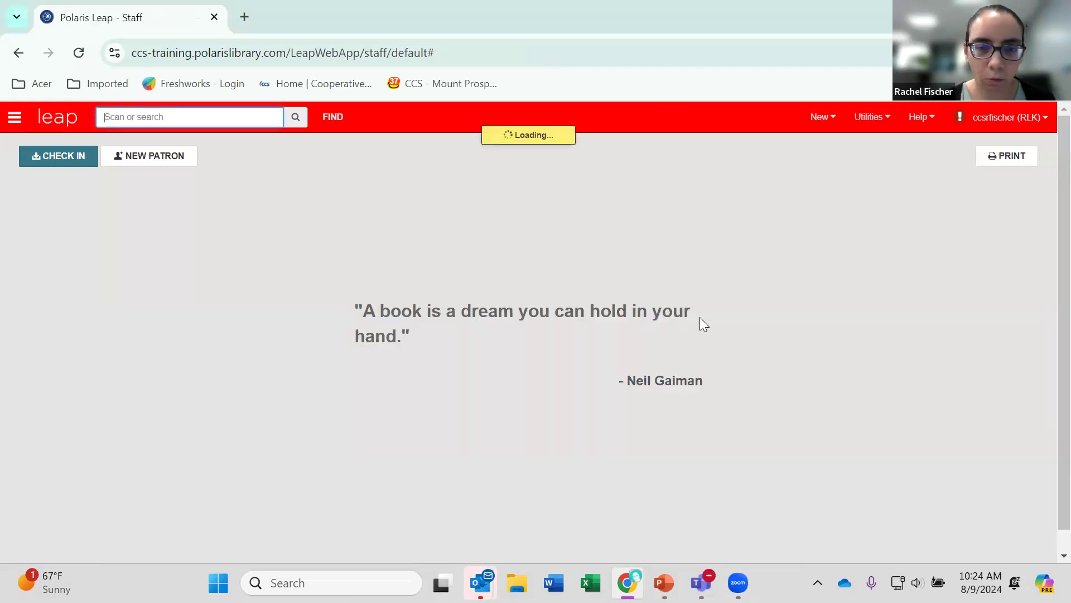
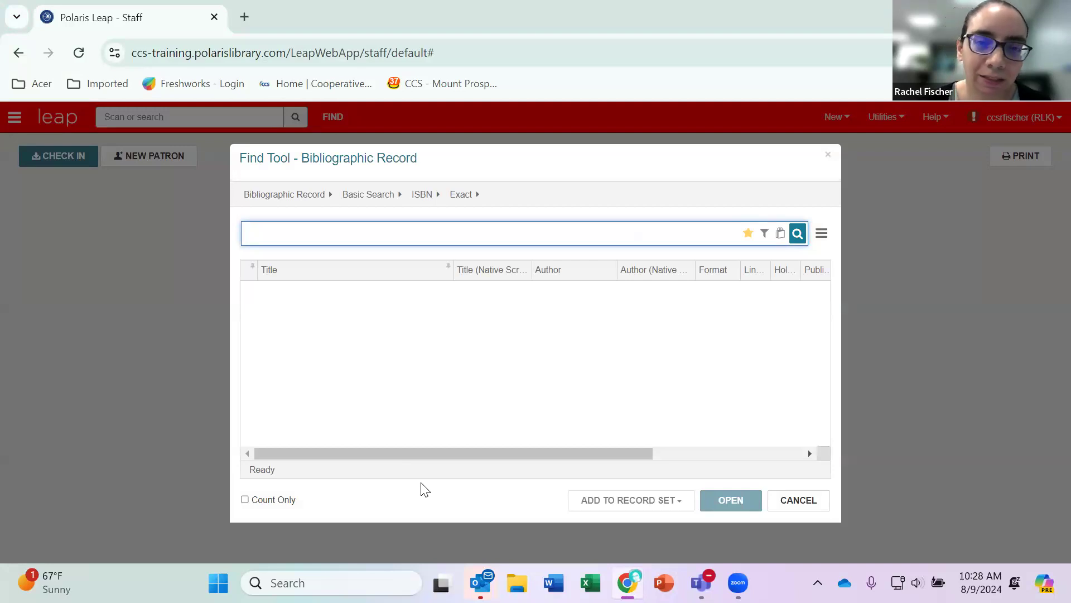
Search bibliographic records by title for "sufficiently advanced magic" and open the first result.
{"action": "left_click", "coordinate": [422, 193]}
{"action": "scroll", "coordinate": [452, 314], "scroll_direction": "down", "scroll_amount": 2}
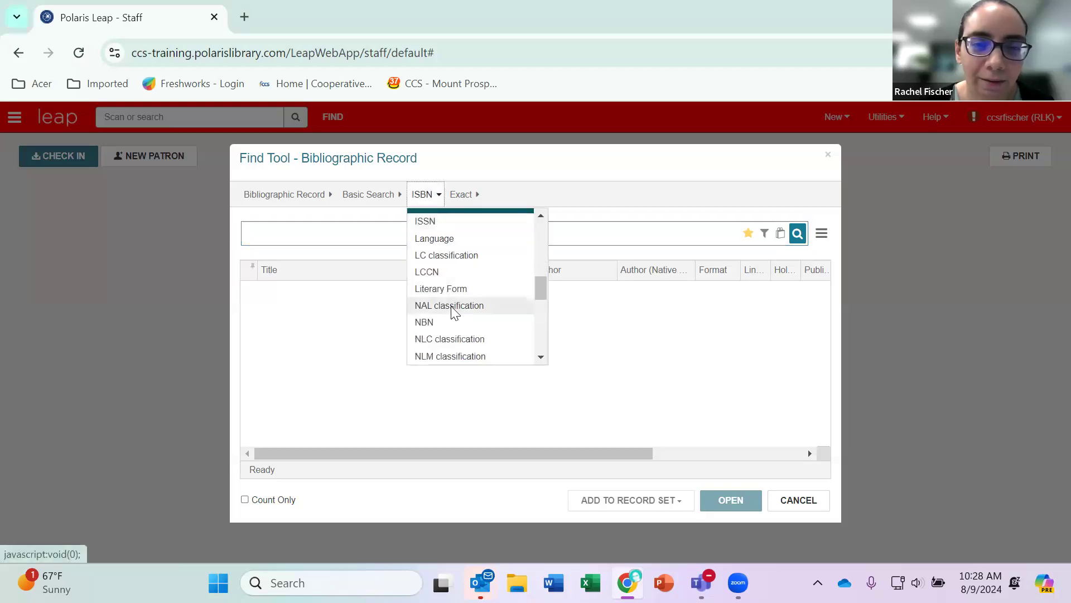
{"action": "scroll", "coordinate": [452, 313], "scroll_direction": "down", "scroll_amount": 4}
{"action": "scroll", "coordinate": [452, 307], "scroll_direction": "down", "scroll_amount": 3}
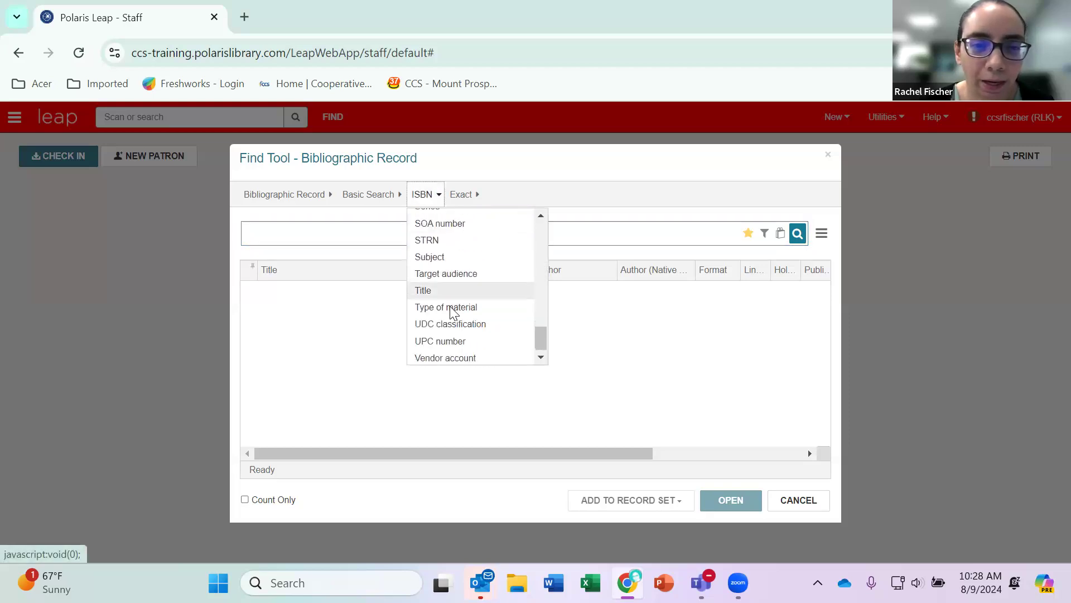
{"action": "left_click", "coordinate": [445, 291]}
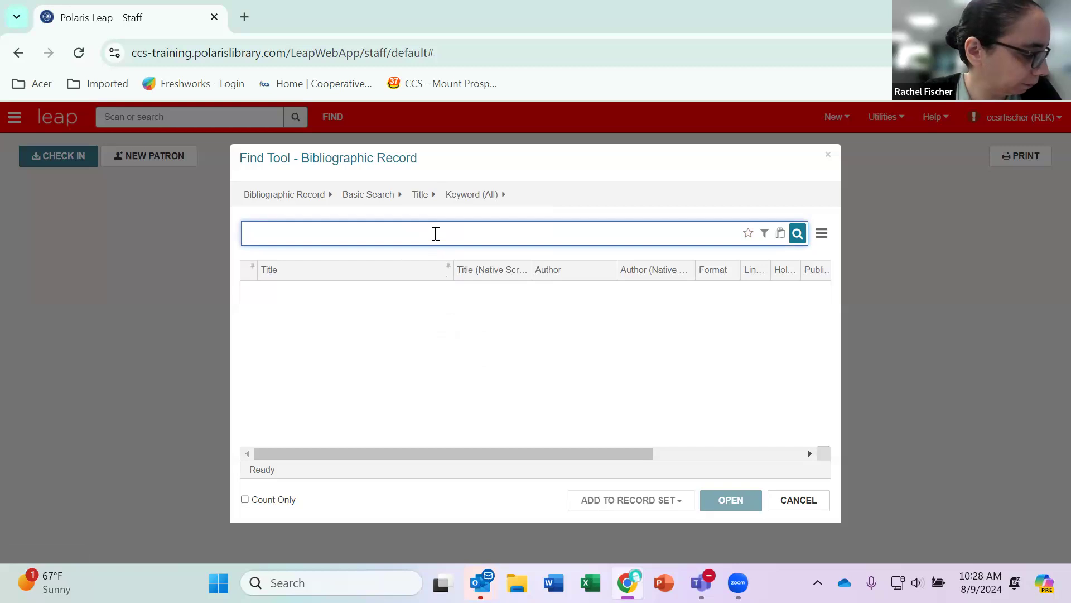
{"action": "type", "text": "suffic"}
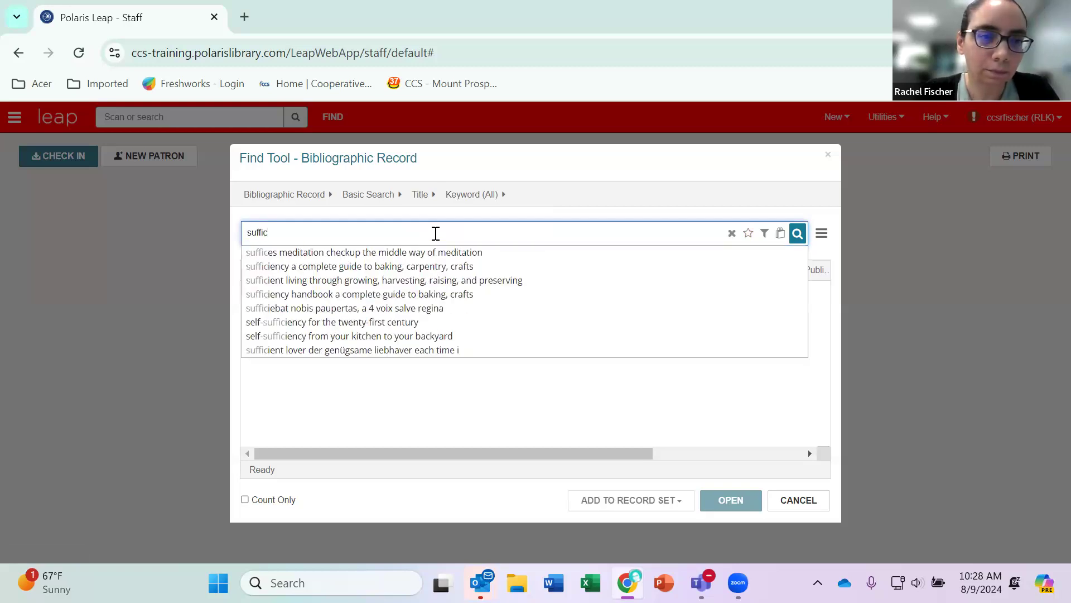
{"action": "type", "text": "iently ad"}
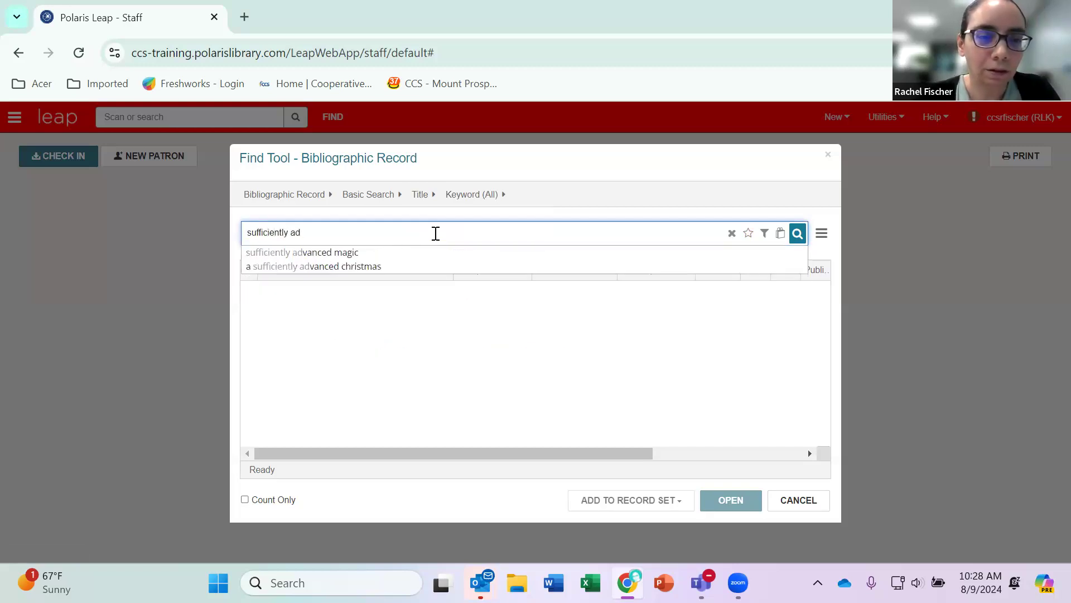
{"action": "left_click", "coordinate": [370, 252]}
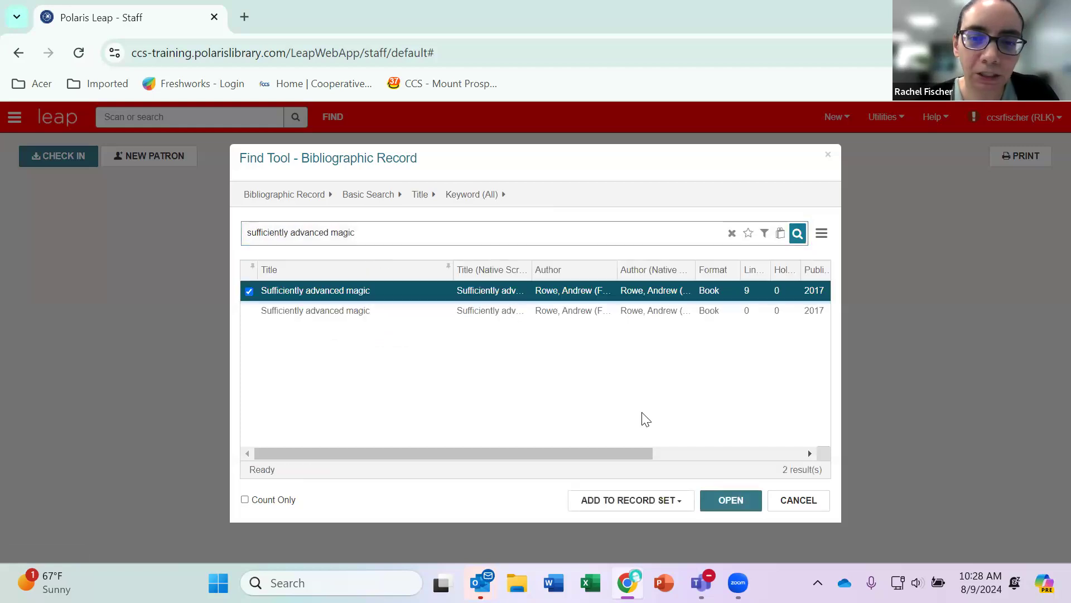
{"action": "double_click", "coordinate": [598, 291]}
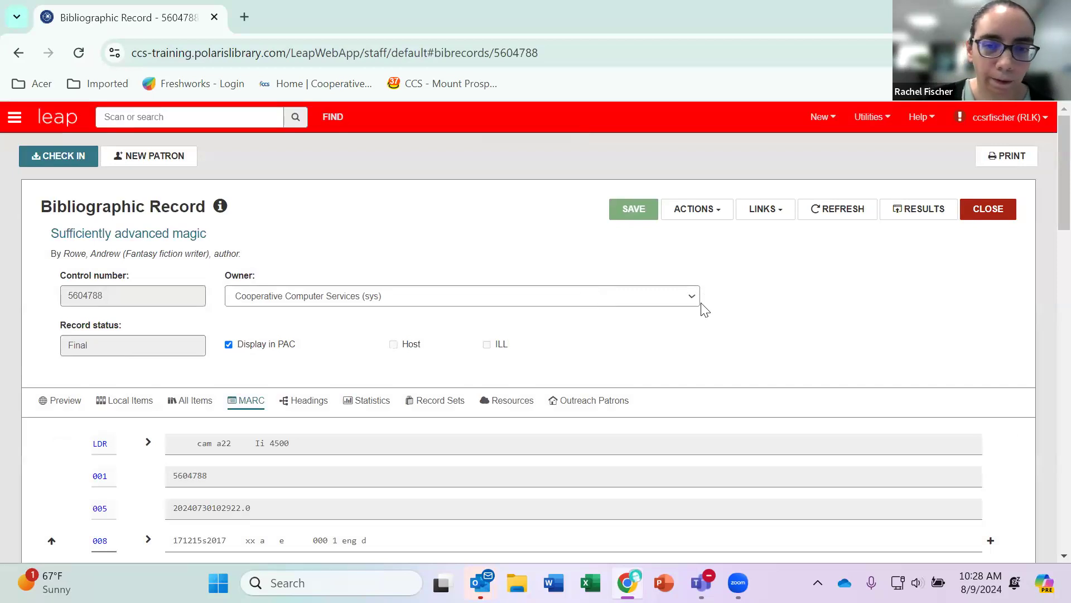
Adjust the page zoom so the bibliographic record displays at 80%.
{"action": "scroll", "coordinate": [785, 297], "scroll_direction": "down", "scroll_amount": 3}
{"action": "scroll", "coordinate": [783, 291], "scroll_direction": "up", "scroll_amount": 1}
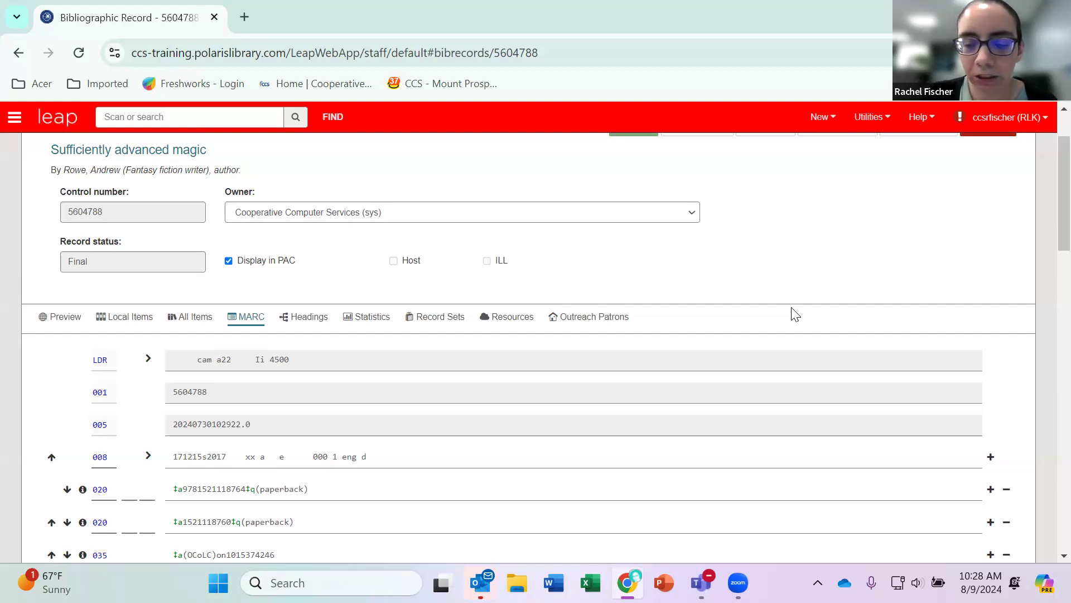
{"action": "key", "text": "ctrl+plus"}
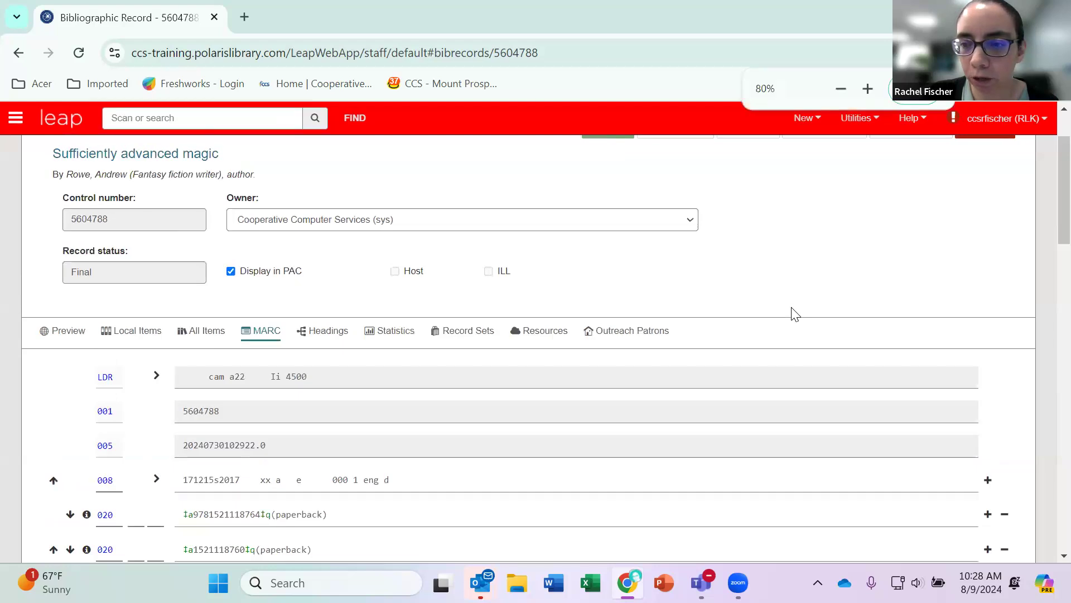
{"action": "key", "text": "ctrl+minus"}
{"action": "key", "text": "ctrl+minus"}
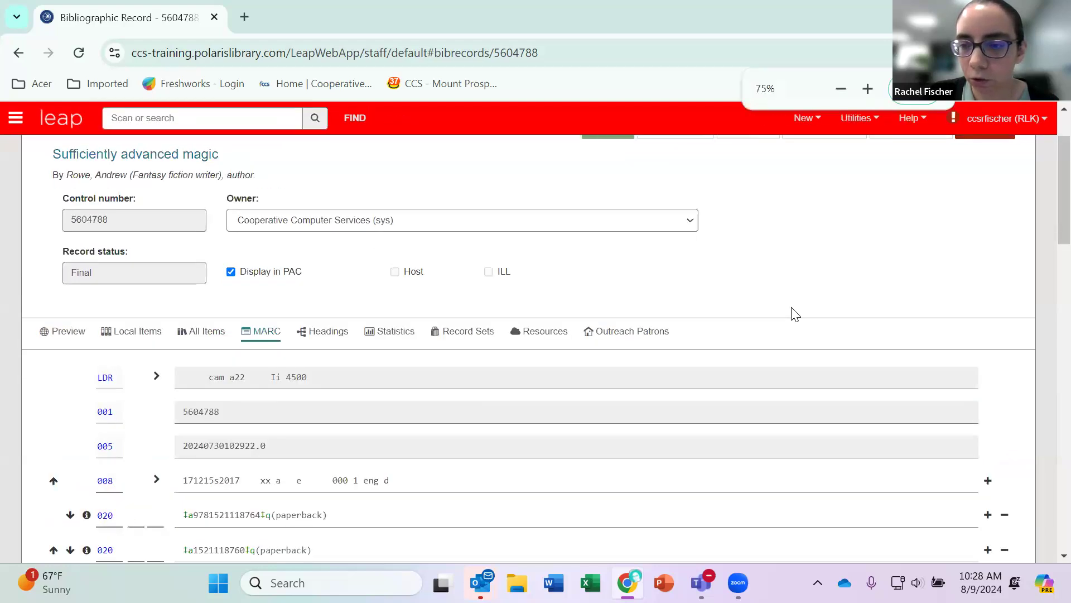
{"action": "key", "text": "ctrl+plus"}
{"action": "key", "text": "ctrl+plus"}
{"action": "key", "text": "ctrl+plus"}
{"action": "key", "text": "ctrl+plus"}
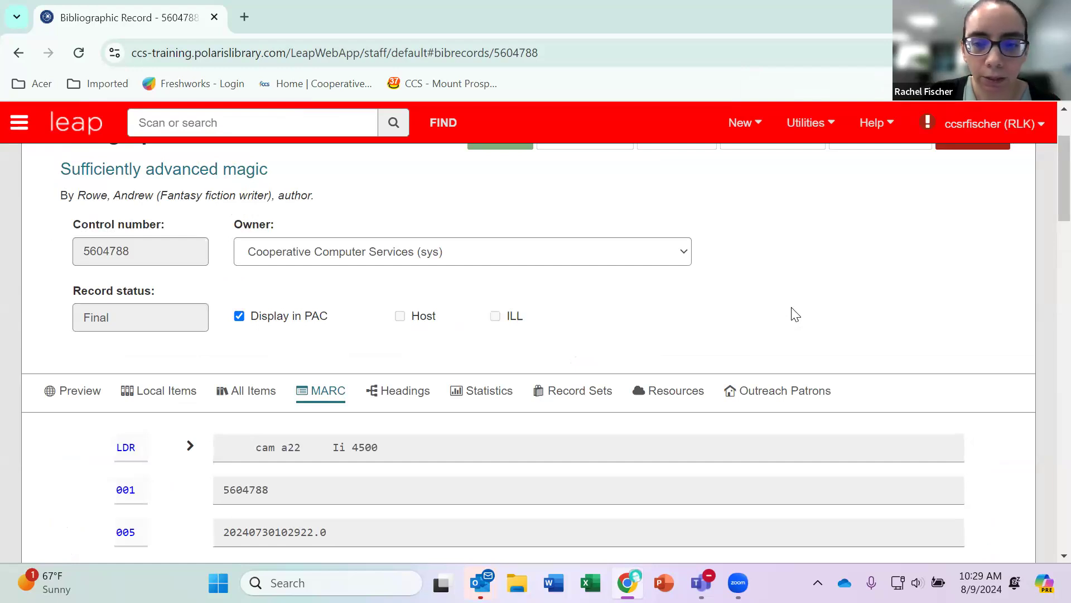
{"action": "key", "text": "ctrl+minus"}
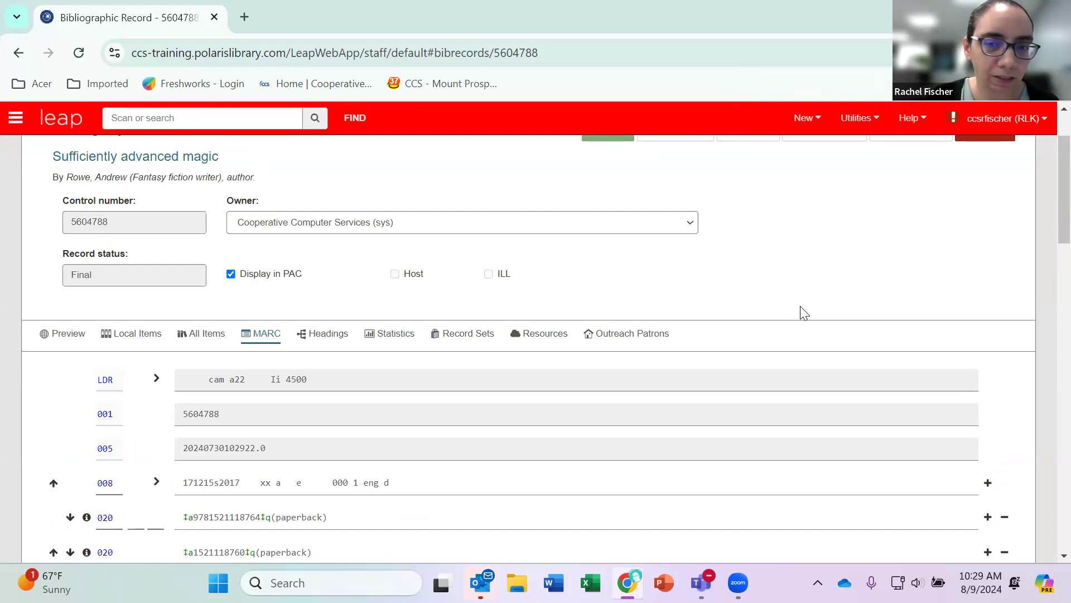
Expand the 008 field, examine its Books data elements from entry date through cataloging source, and collapse it again.
{"action": "scroll", "coordinate": [811, 259], "scroll_direction": "down", "scroll_amount": 1}
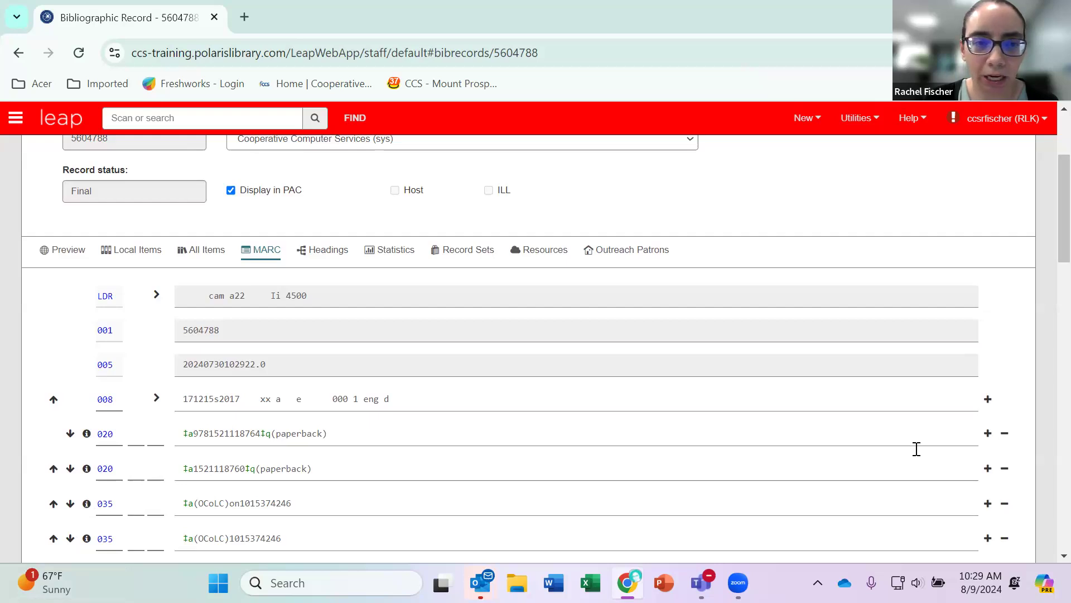
{"action": "scroll", "coordinate": [454, 382], "scroll_direction": "up", "scroll_amount": 3}
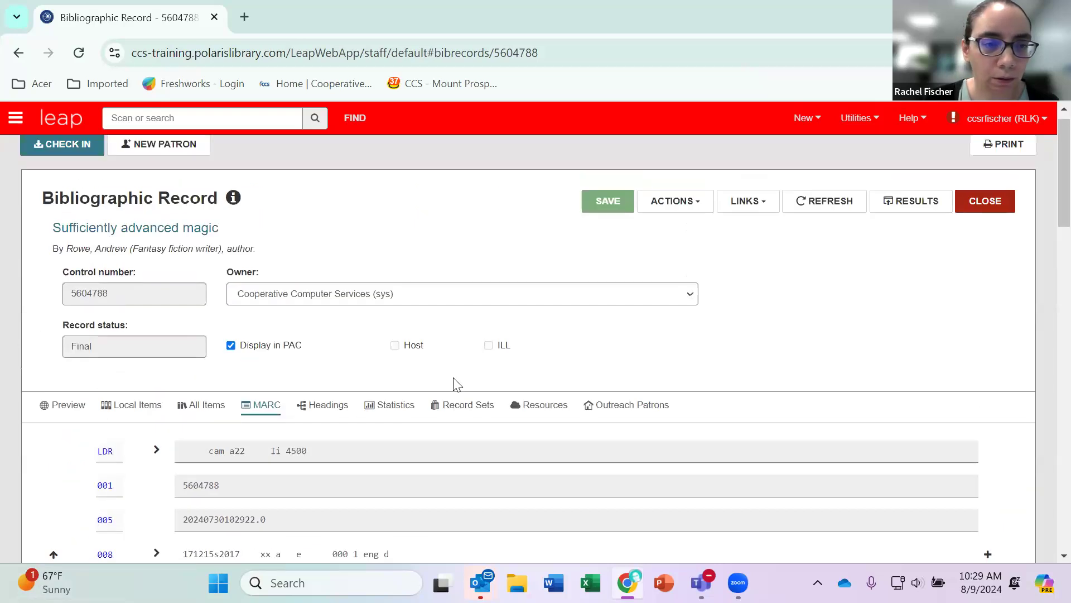
{"action": "scroll", "coordinate": [424, 310], "scroll_direction": "down", "scroll_amount": 3}
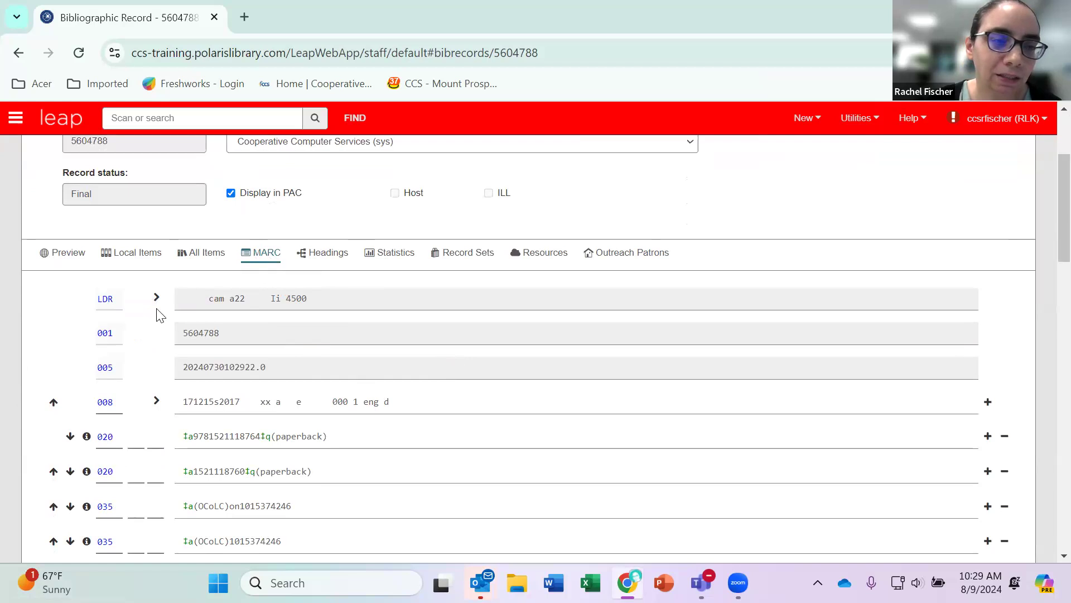
{"action": "left_click", "coordinate": [157, 401]}
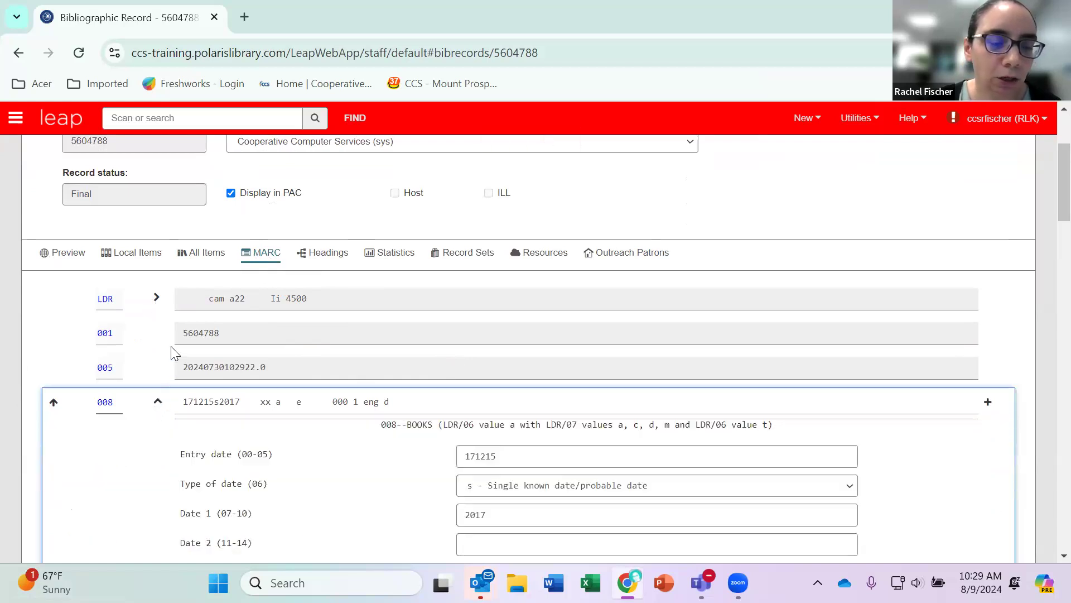
{"action": "scroll", "coordinate": [174, 351], "scroll_direction": "down", "scroll_amount": 3}
{"action": "scroll", "coordinate": [173, 352], "scroll_direction": "down", "scroll_amount": 1}
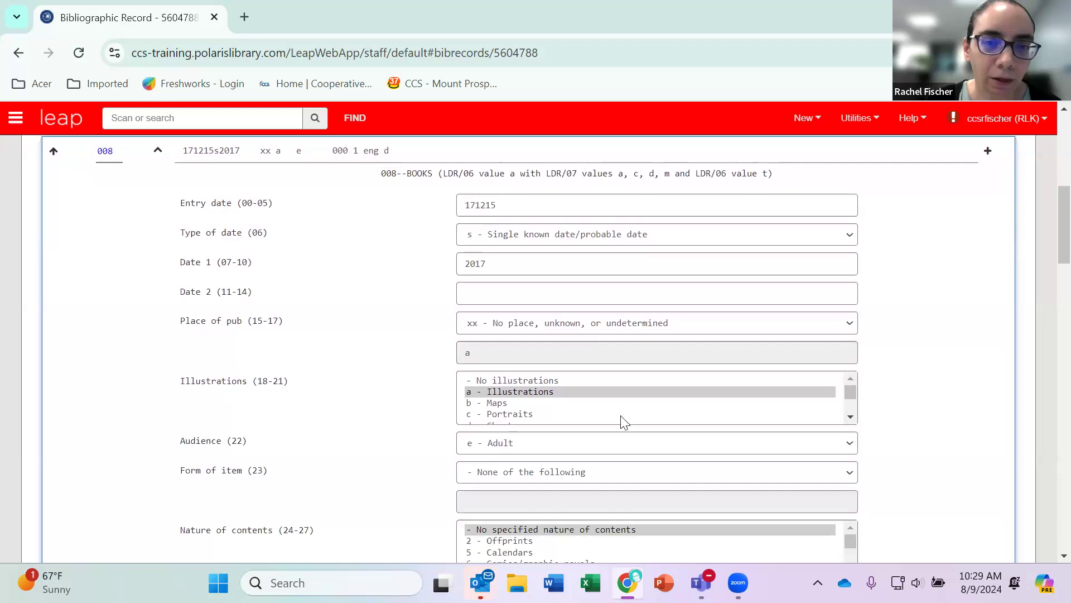
{"action": "scroll", "coordinate": [361, 362], "scroll_direction": "down", "scroll_amount": 3}
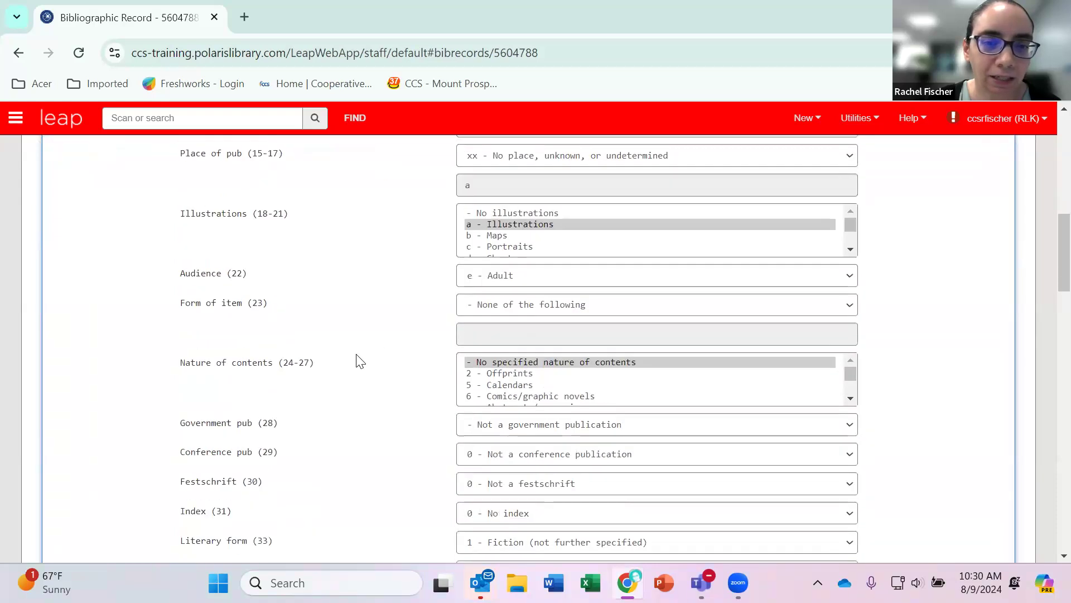
{"action": "scroll", "coordinate": [361, 362], "scroll_direction": "down", "scroll_amount": 1}
{"action": "scroll", "coordinate": [360, 361], "scroll_direction": "down", "scroll_amount": 2}
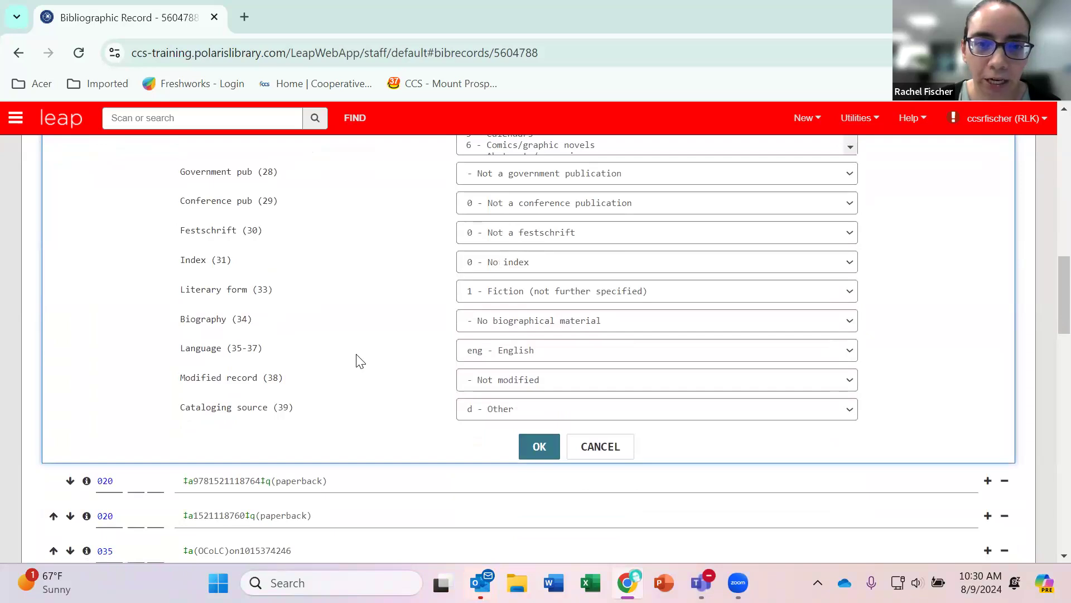
{"action": "scroll", "coordinate": [360, 362], "scroll_direction": "up", "scroll_amount": 5}
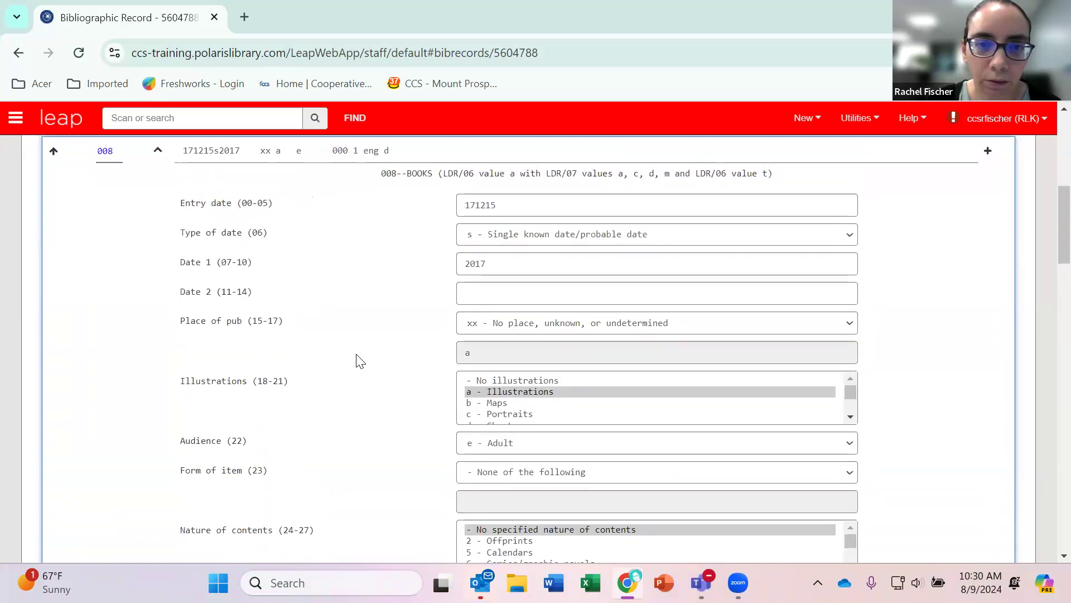
{"action": "scroll", "coordinate": [360, 362], "scroll_direction": "up", "scroll_amount": 3}
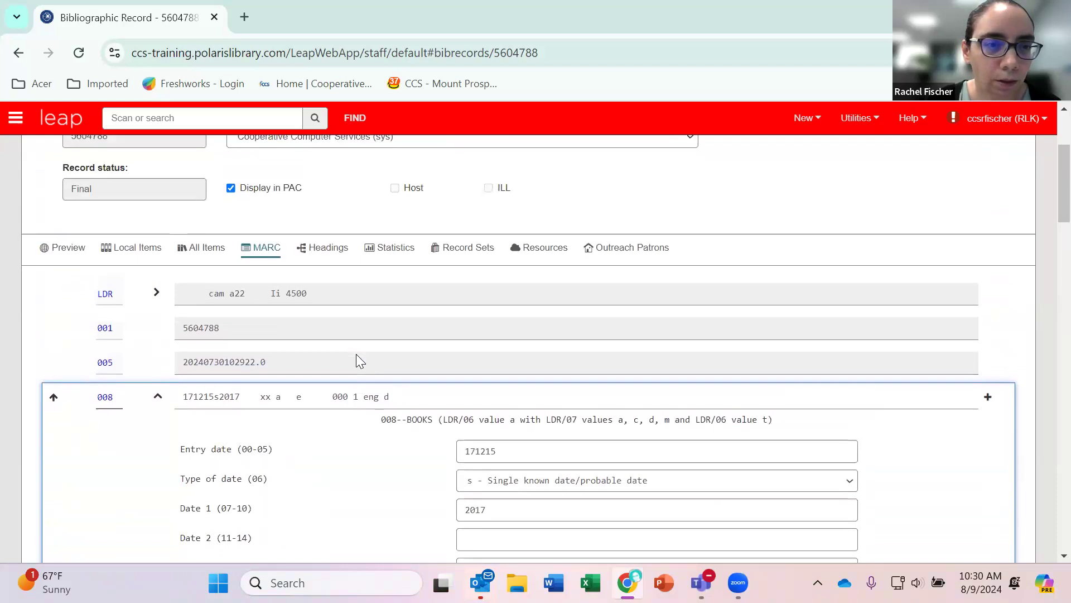
{"action": "scroll", "coordinate": [357, 355], "scroll_direction": "down", "scroll_amount": 1}
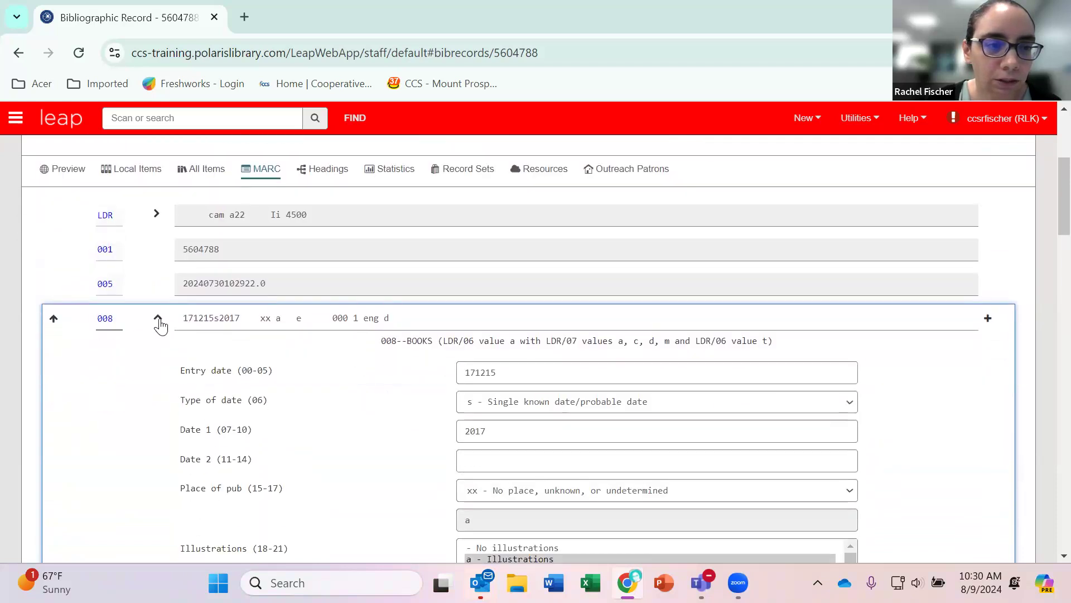
{"action": "left_click", "coordinate": [158, 319]}
Set the leader's Encoding level (17) to Full level and confirm the leader values.
{"action": "left_click", "coordinate": [156, 215]}
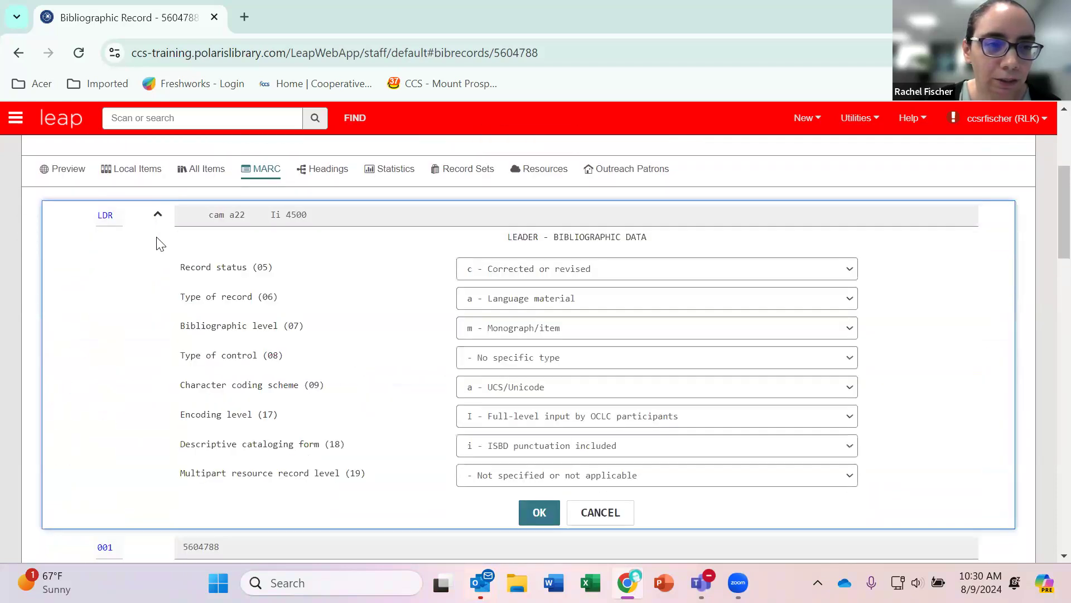
{"action": "left_click", "coordinate": [522, 423]}
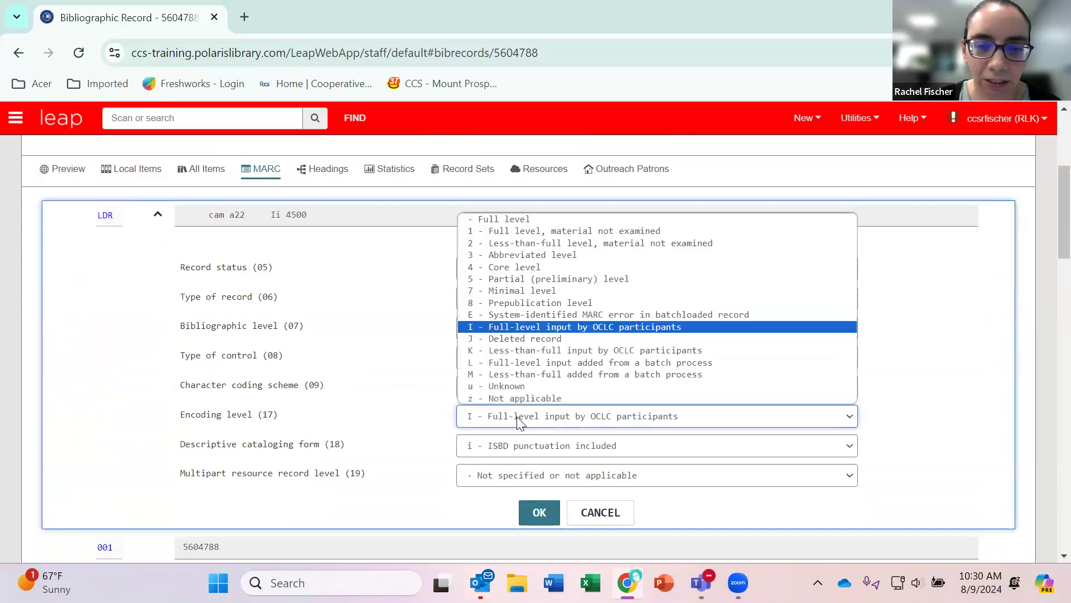
{"action": "left_click", "coordinate": [504, 220]}
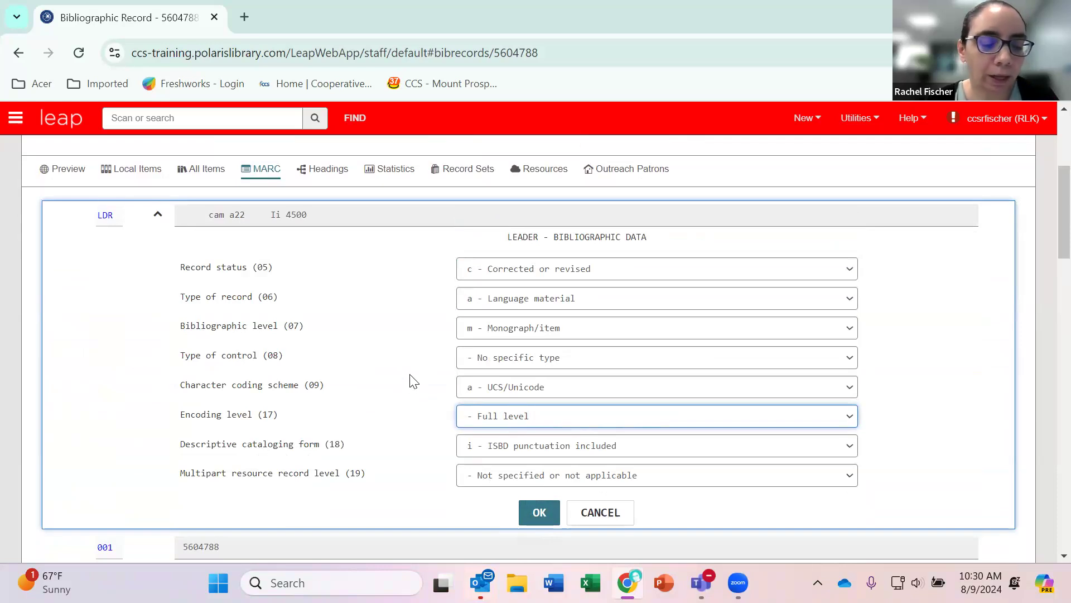
{"action": "key", "text": "Return"}
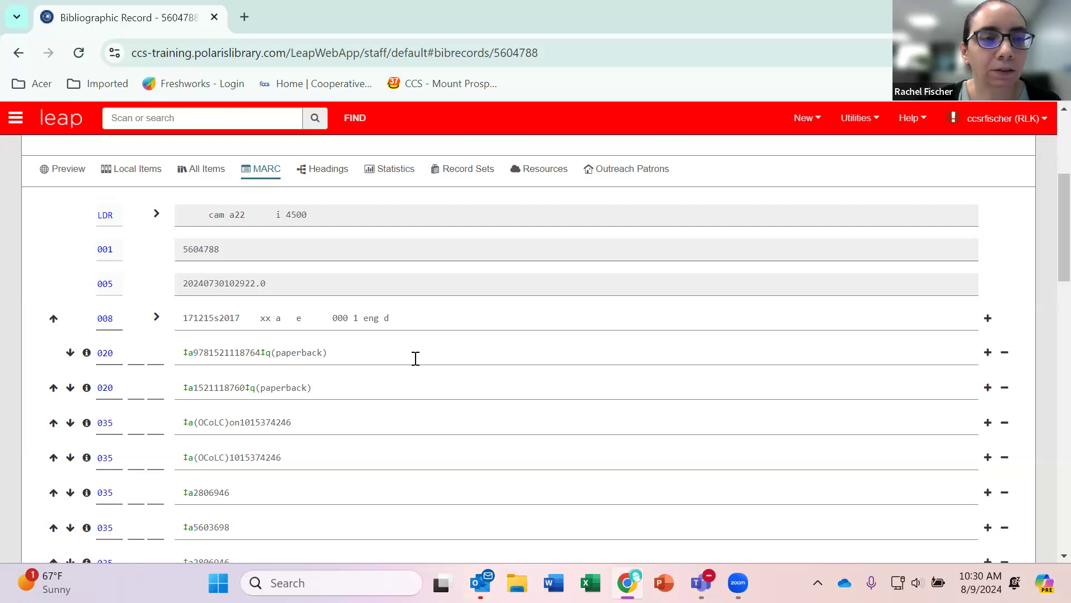
{"action": "scroll", "coordinate": [421, 374], "scroll_direction": "up", "scroll_amount": 5}
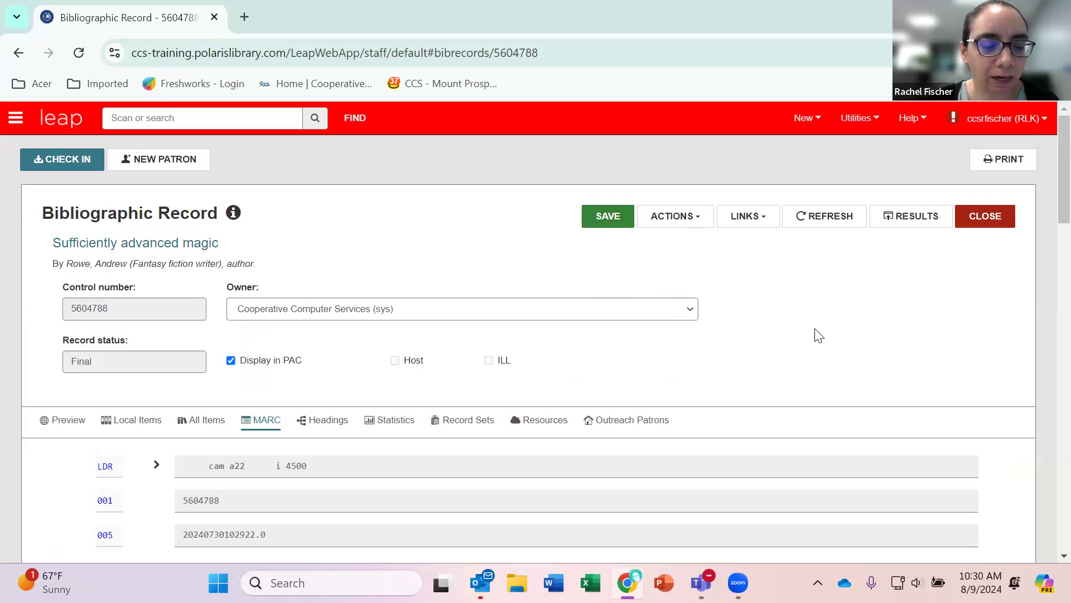
{"action": "key", "text": "ctrl+s"}
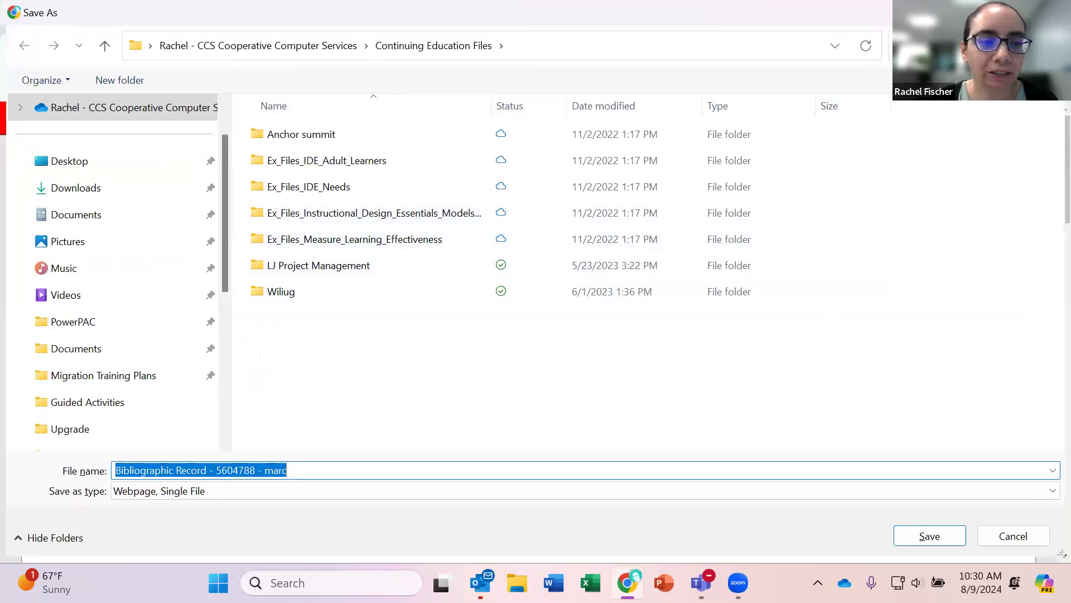
{"action": "left_click", "coordinate": [1046, 12]}
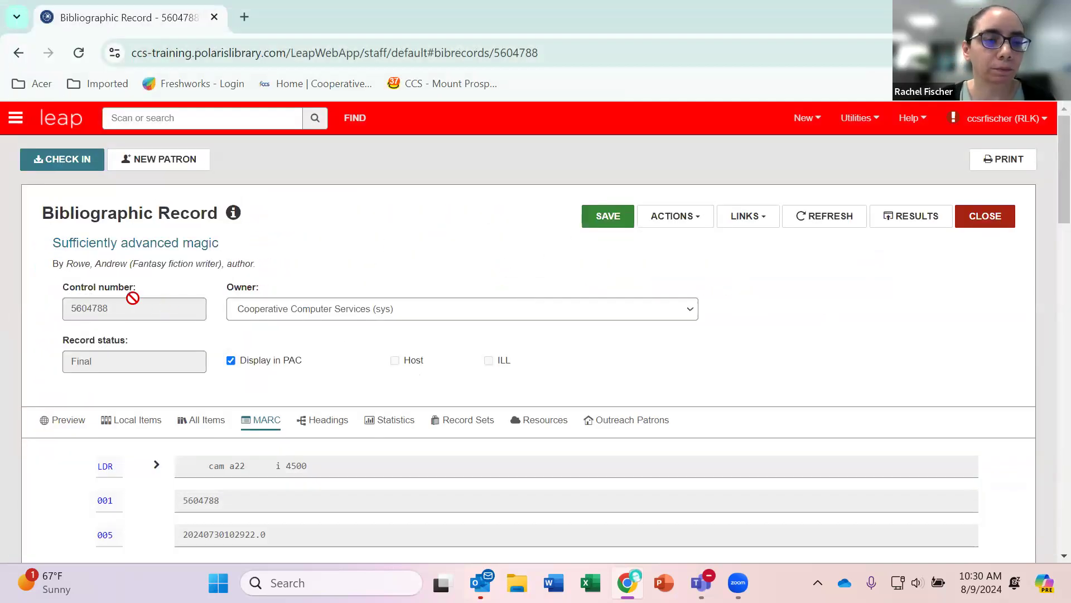
Examine the control, 020 and 035 fields of the MARC record, checking the second 035 field's tag, indicators and subfield data.
{"action": "scroll", "coordinate": [79, 428], "scroll_direction": "down", "scroll_amount": 1}
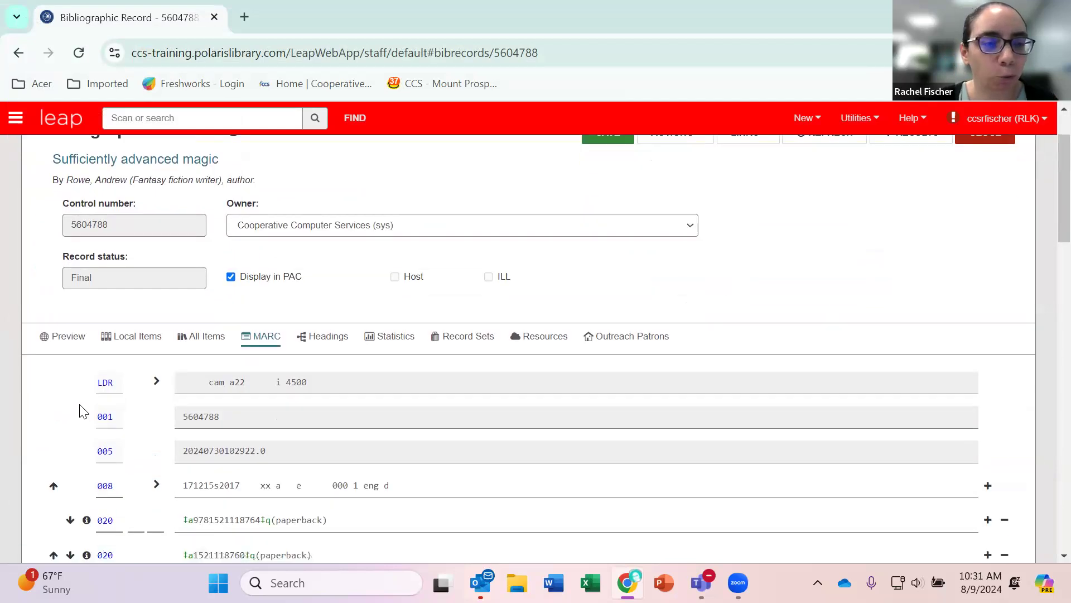
{"action": "scroll", "coordinate": [84, 404], "scroll_direction": "down", "scroll_amount": 1}
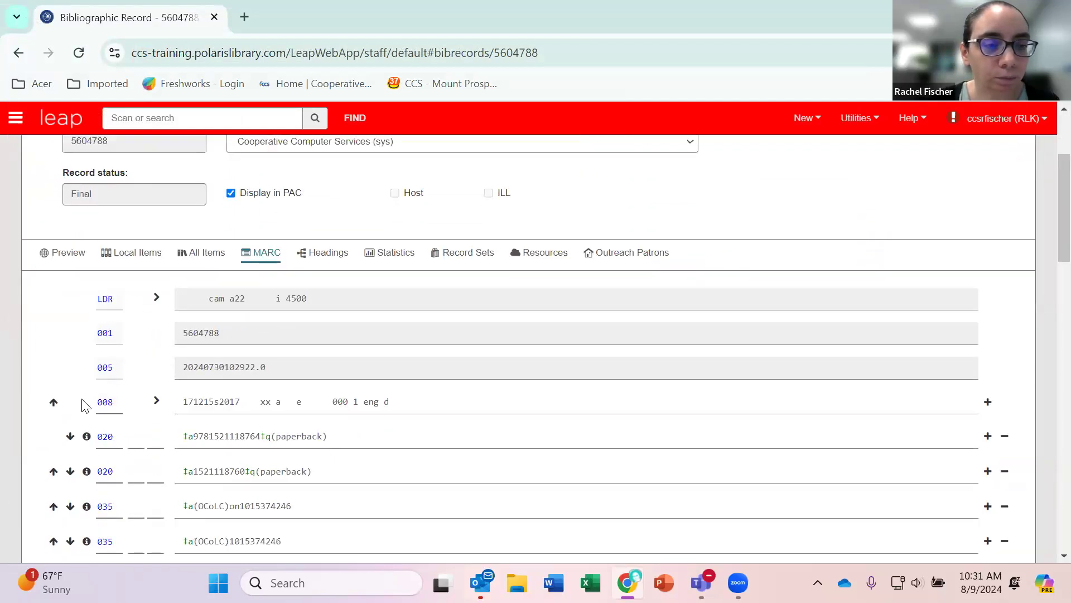
{"action": "scroll", "coordinate": [71, 383], "scroll_direction": "down", "scroll_amount": 1}
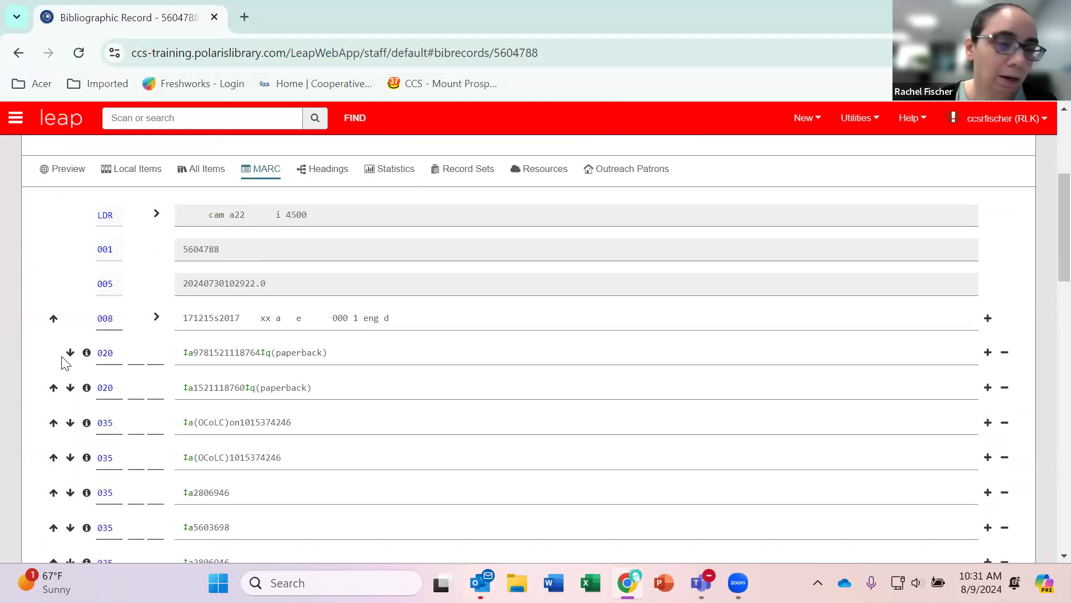
{"action": "scroll", "coordinate": [63, 365], "scroll_direction": "down", "scroll_amount": 1}
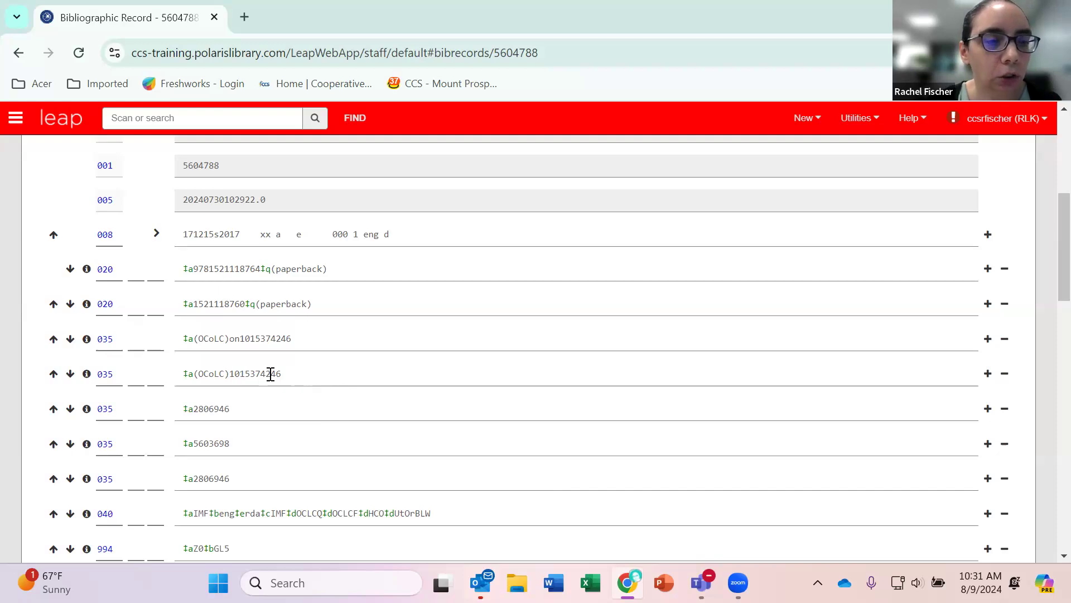
{"action": "left_click", "coordinate": [113, 368]}
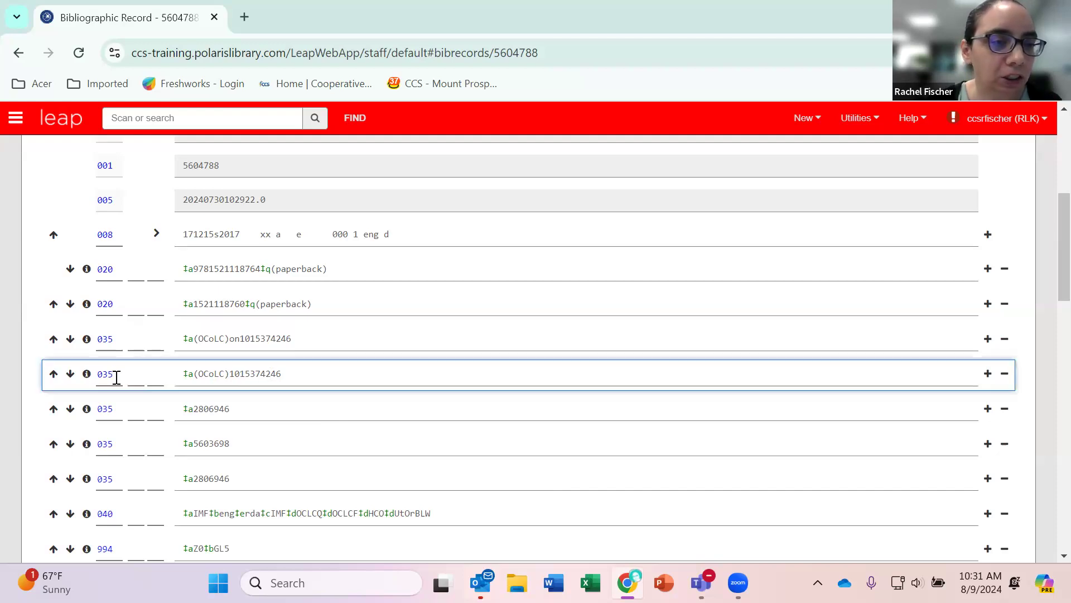
{"action": "left_click_drag", "start_coordinate": [119, 373], "coordinate": [89, 380]}
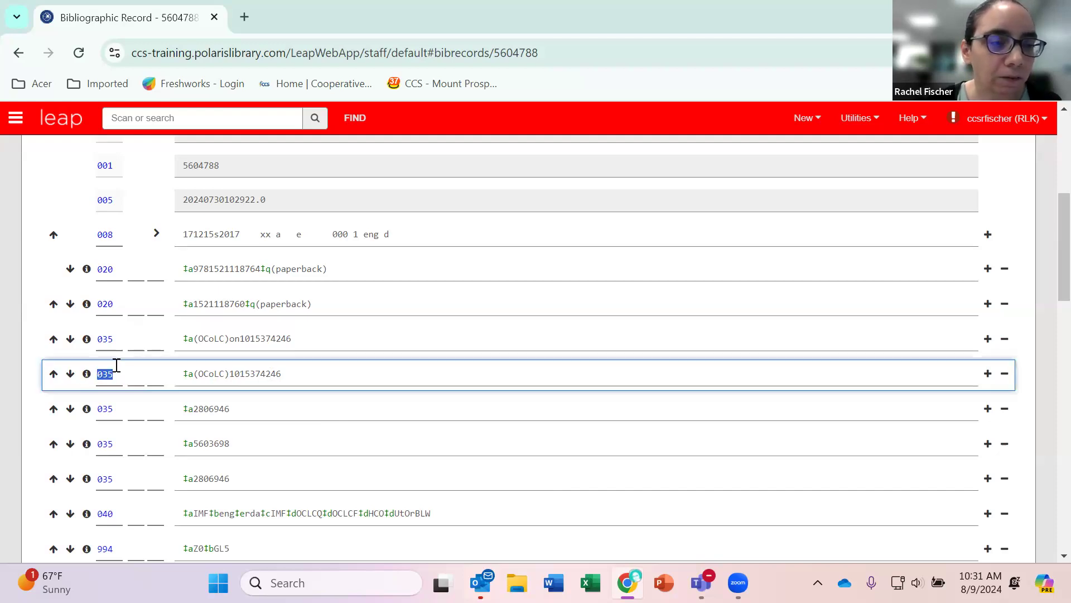
{"action": "left_click", "coordinate": [134, 375]}
{"action": "key", "text": "Tab"}
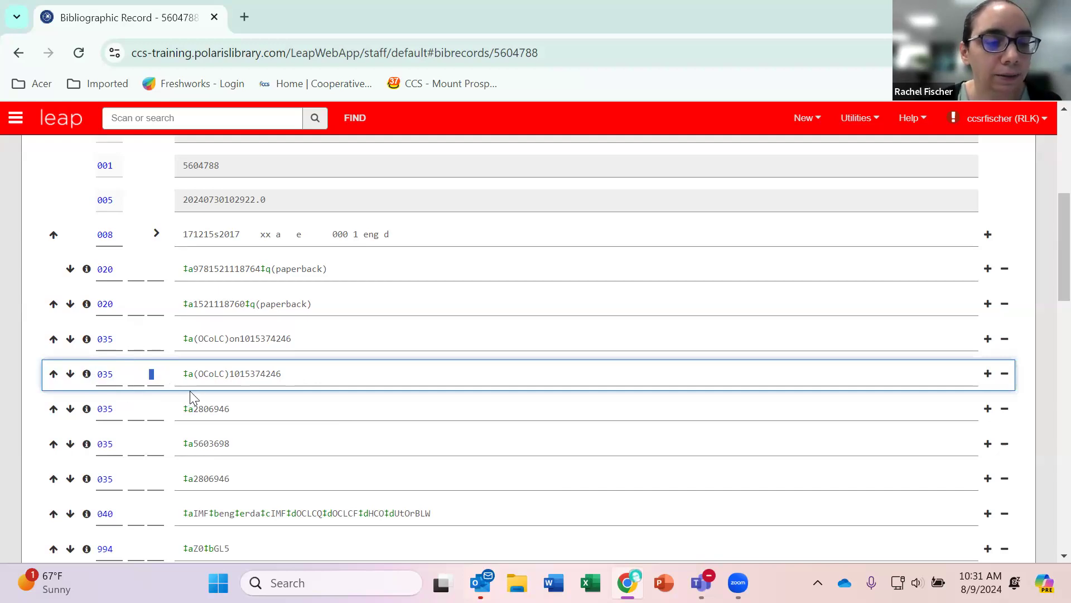
{"action": "left_click_drag", "start_coordinate": [293, 374], "coordinate": [150, 377]}
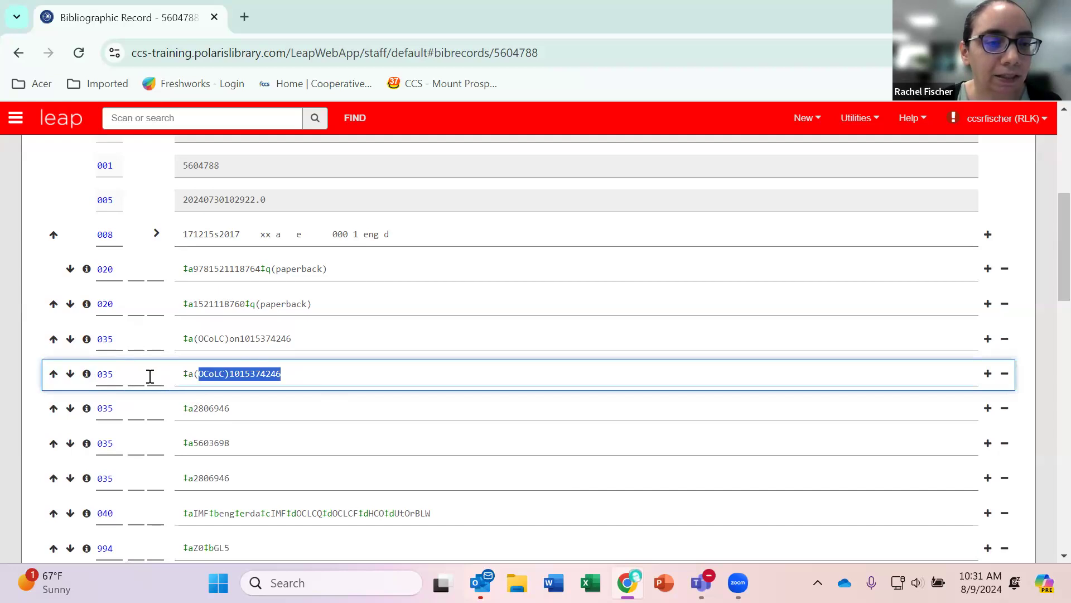
Append a subfield ‡x containing "test" to the end of the 245 title field.
{"action": "scroll", "coordinate": [312, 453], "scroll_direction": "down", "scroll_amount": 4}
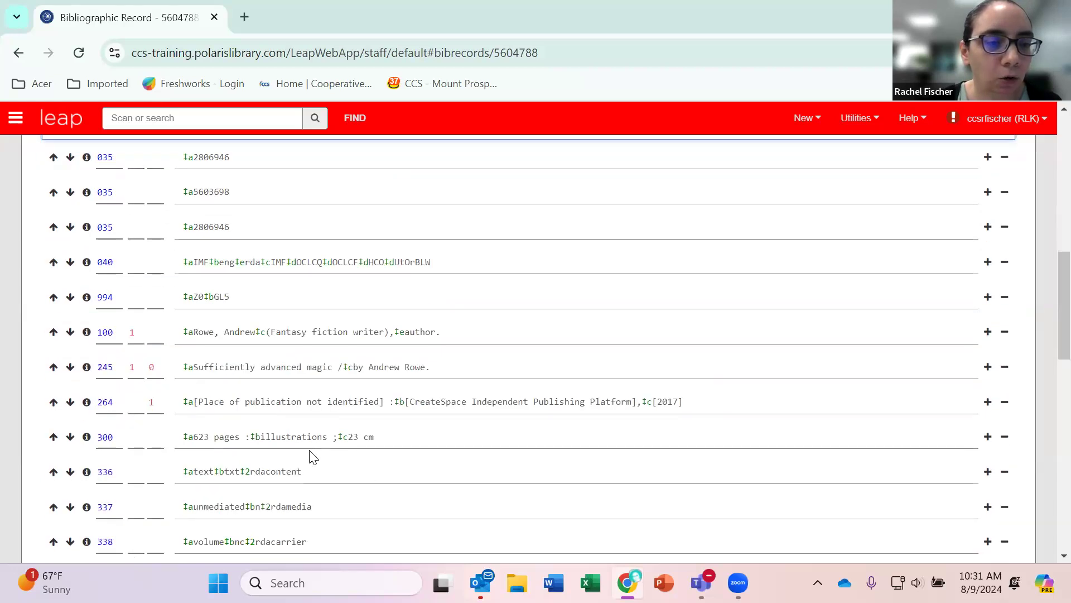
{"action": "left_click", "coordinate": [444, 367]}
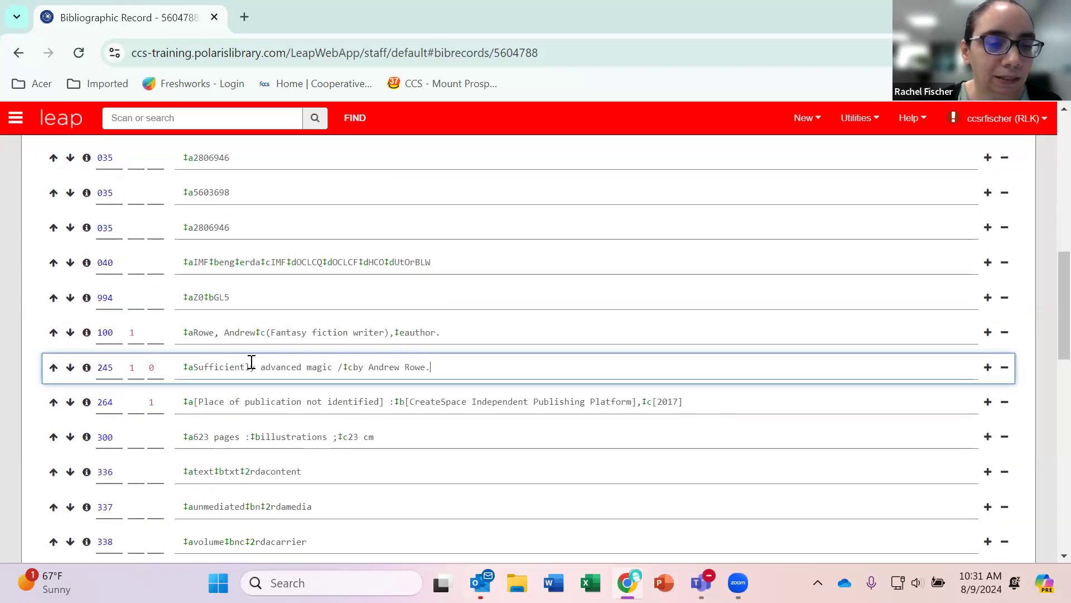
{"action": "triple_click", "coordinate": [211, 367]}
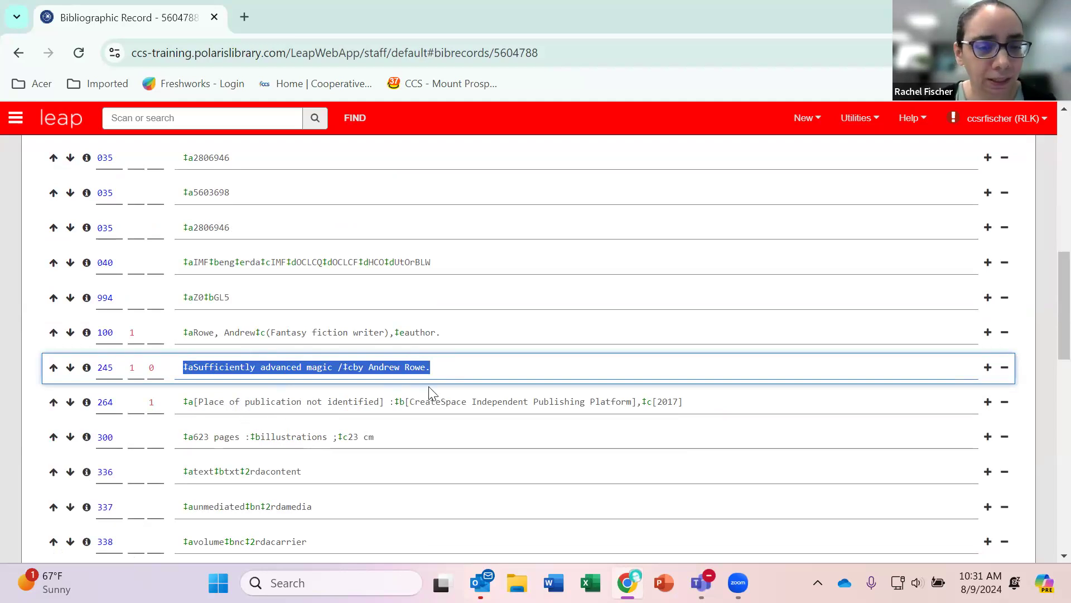
{"action": "left_click", "coordinate": [455, 368]}
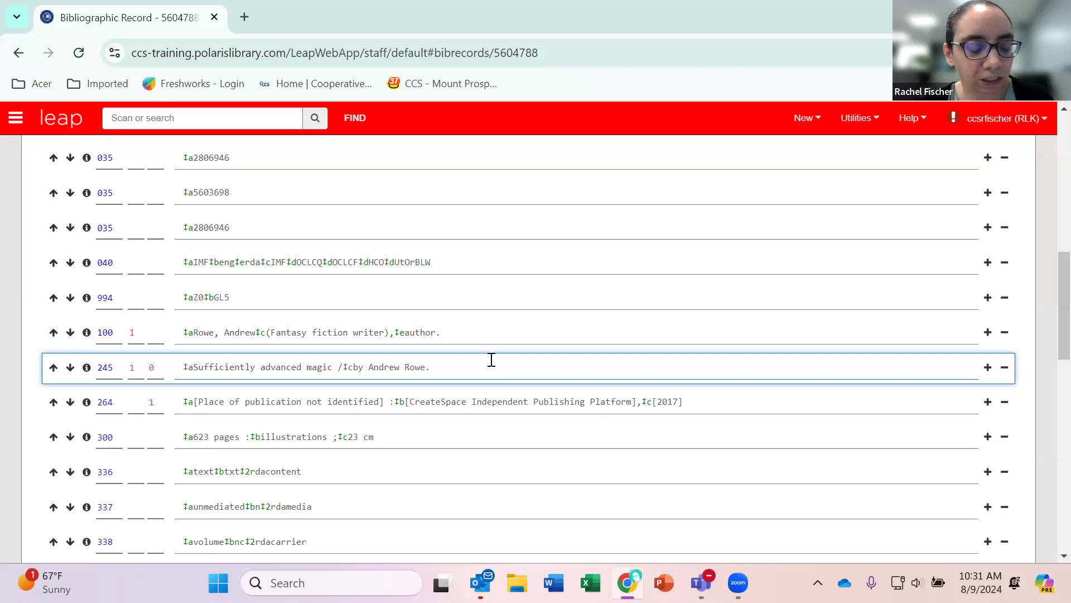
{"action": "type", "text": "‡"}
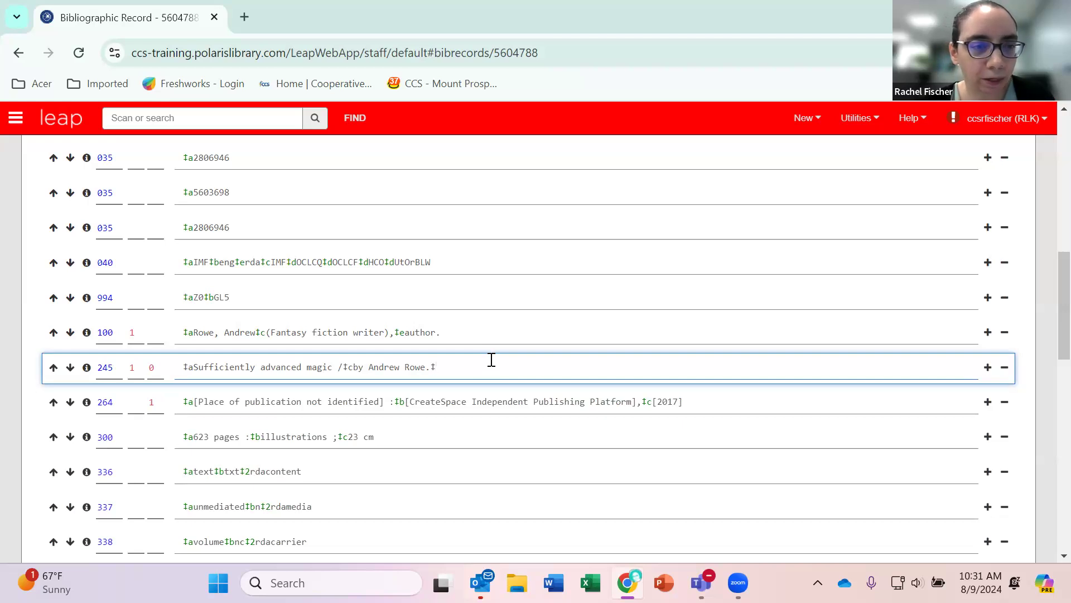
{"action": "type", "text": "x"}
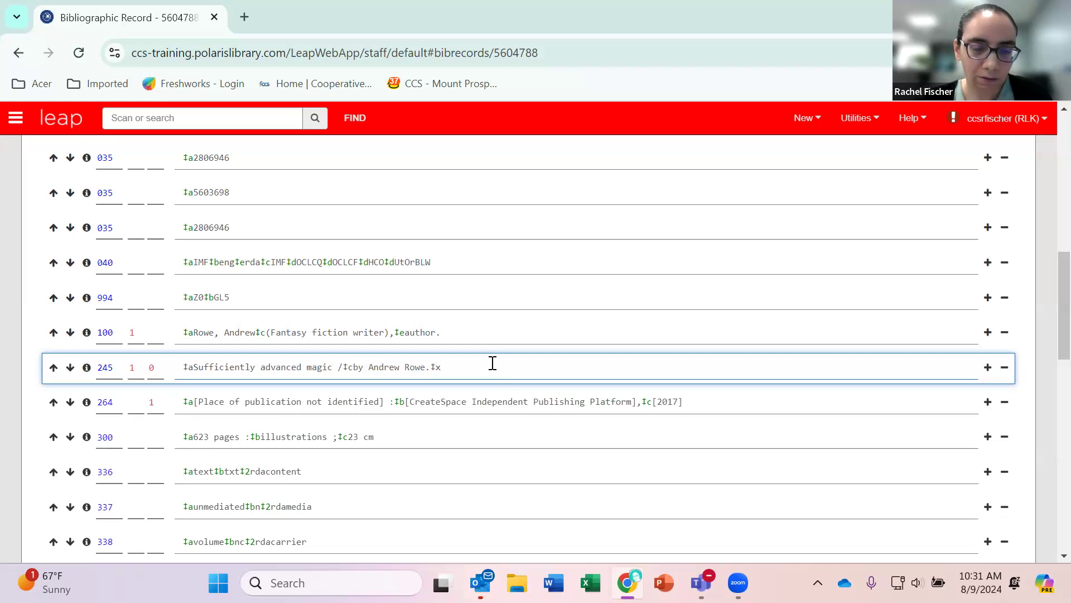
{"action": "type", "text": "test"}
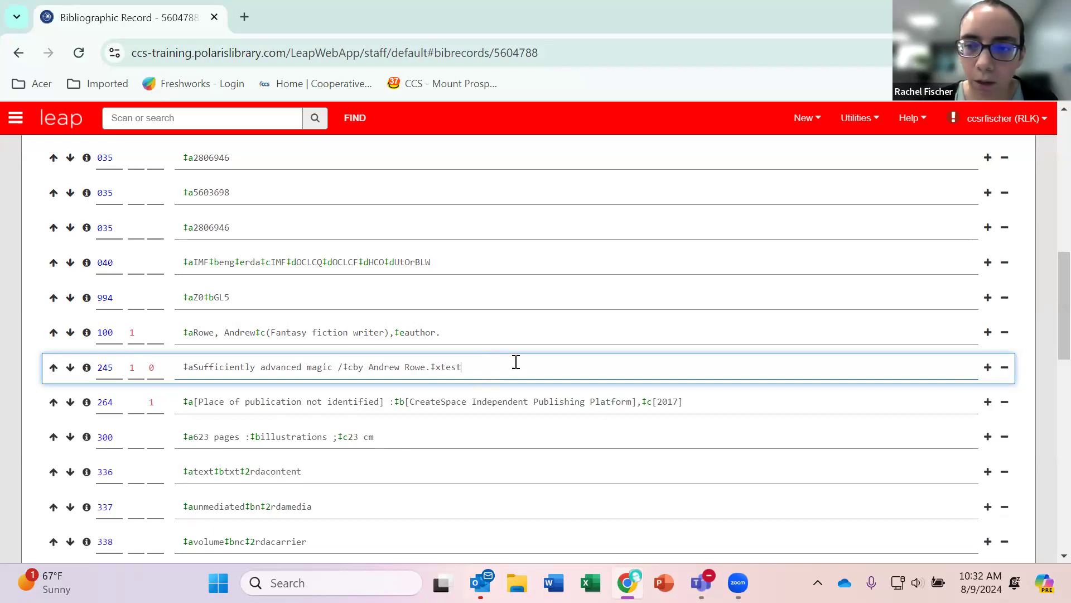
Add a 500 field below the 520 summary with the subfield ‡a text "This is a note.".
{"action": "scroll", "coordinate": [748, 375], "scroll_direction": "down", "scroll_amount": 2}
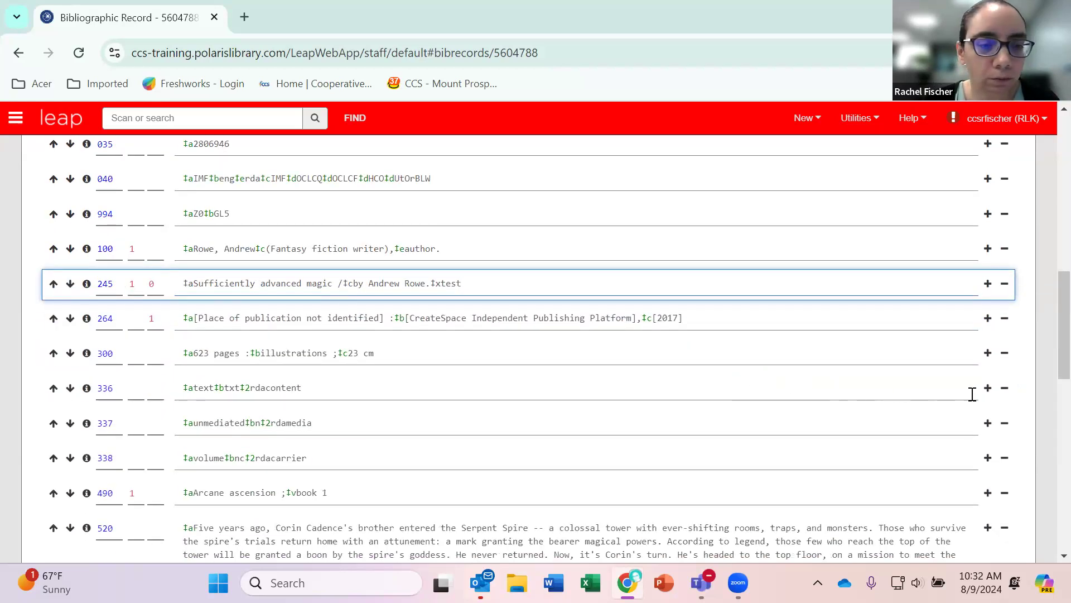
{"action": "scroll", "coordinate": [974, 394], "scroll_direction": "down", "scroll_amount": 4}
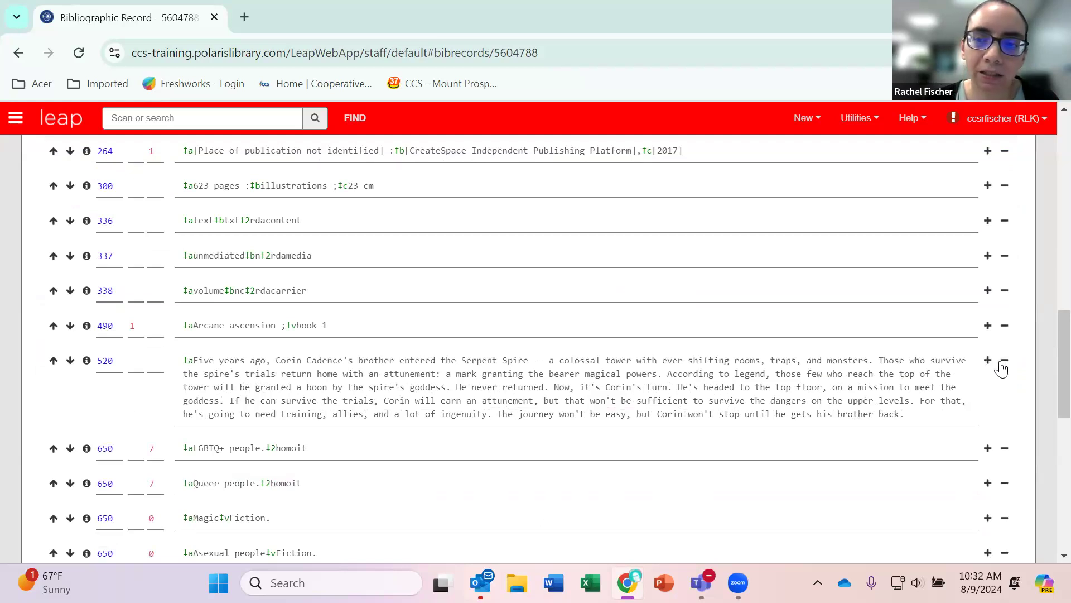
{"action": "left_click", "coordinate": [989, 361]}
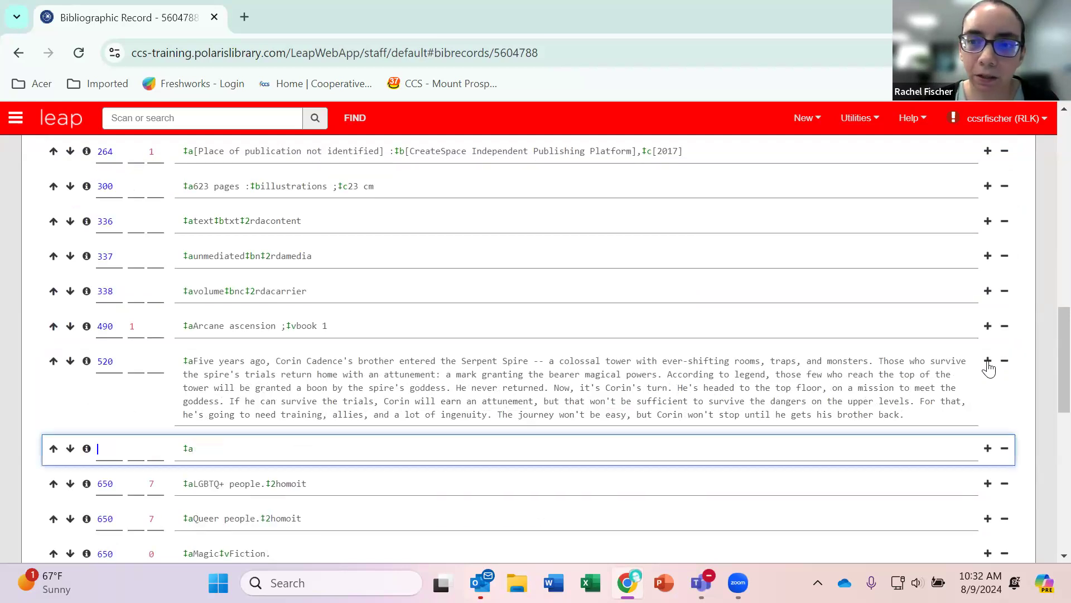
{"action": "left_click", "coordinate": [213, 447]}
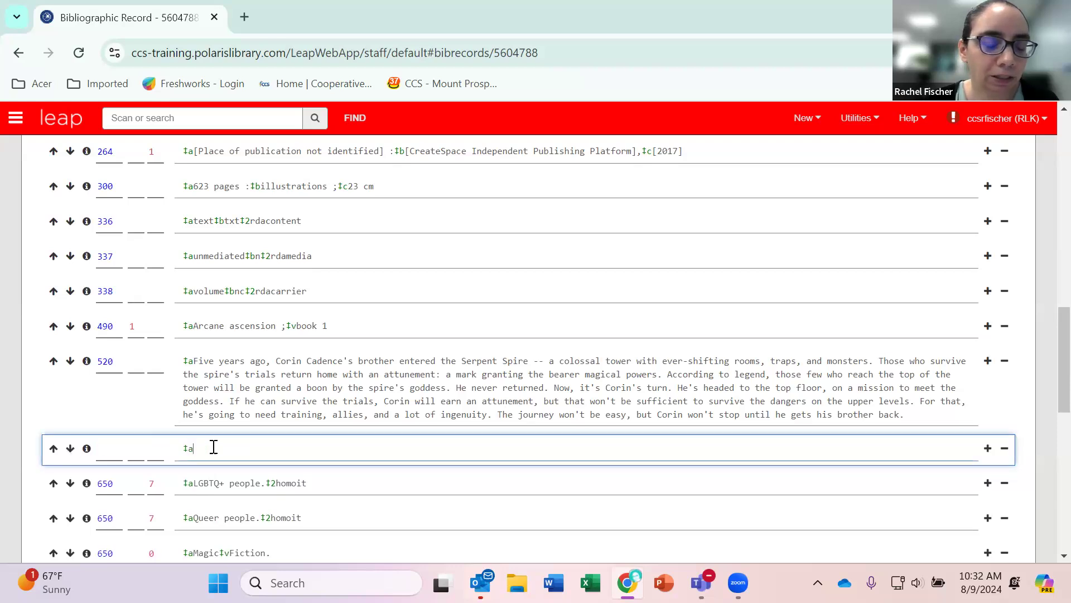
{"action": "left_click", "coordinate": [105, 450]}
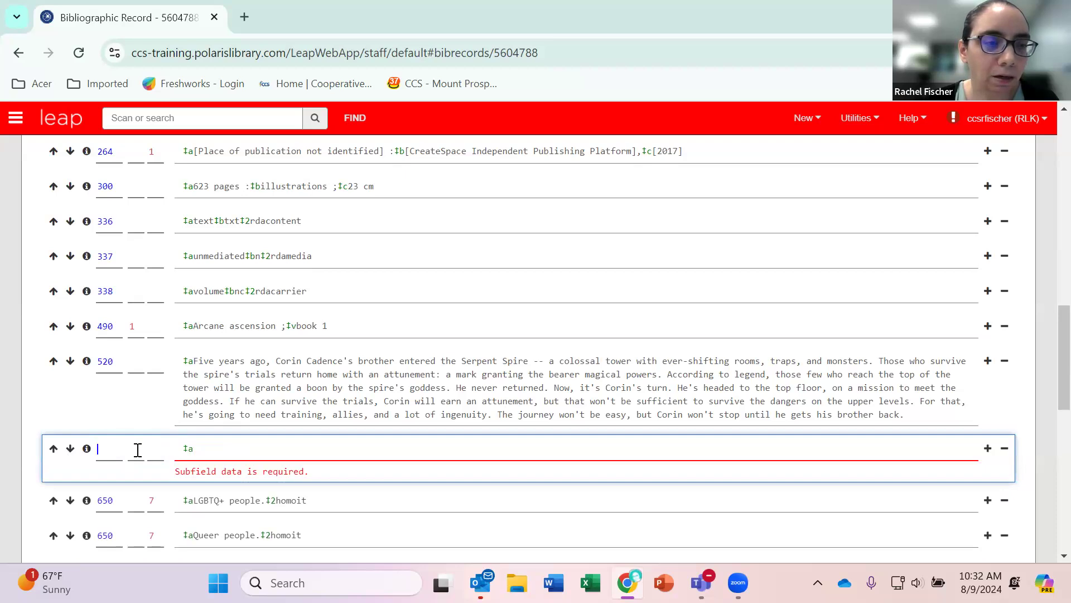
{"action": "type", "text": "500"}
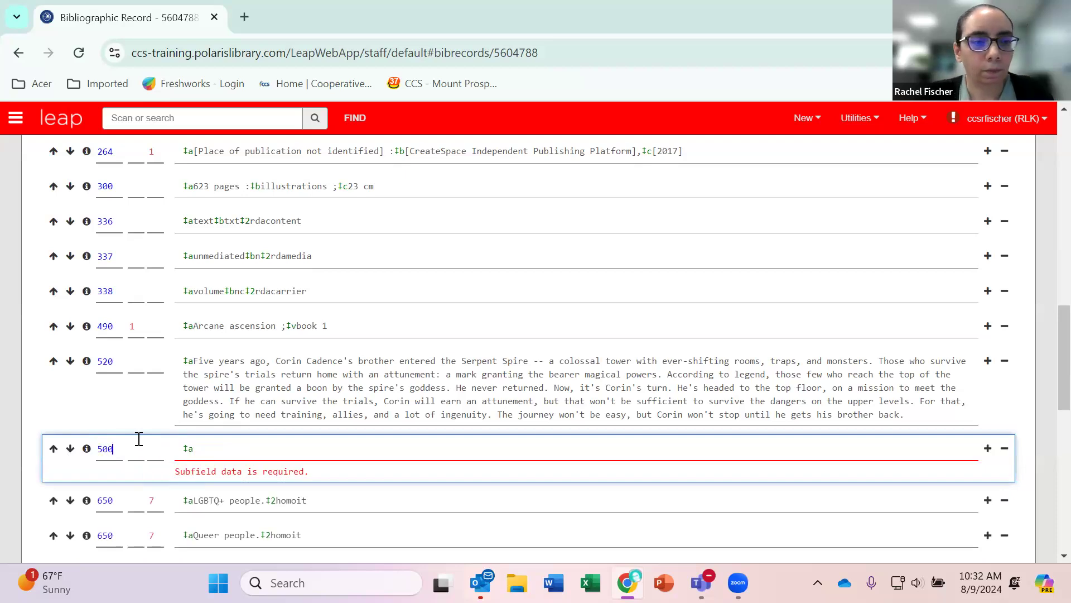
{"action": "left_click", "coordinate": [201, 448]}
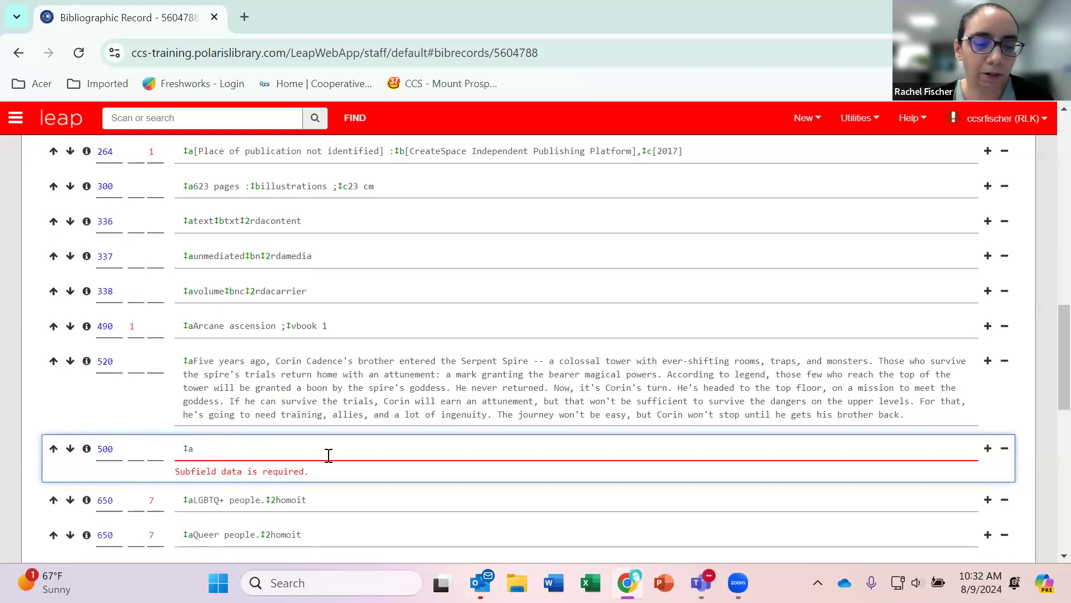
{"action": "type", "text": "This is "}
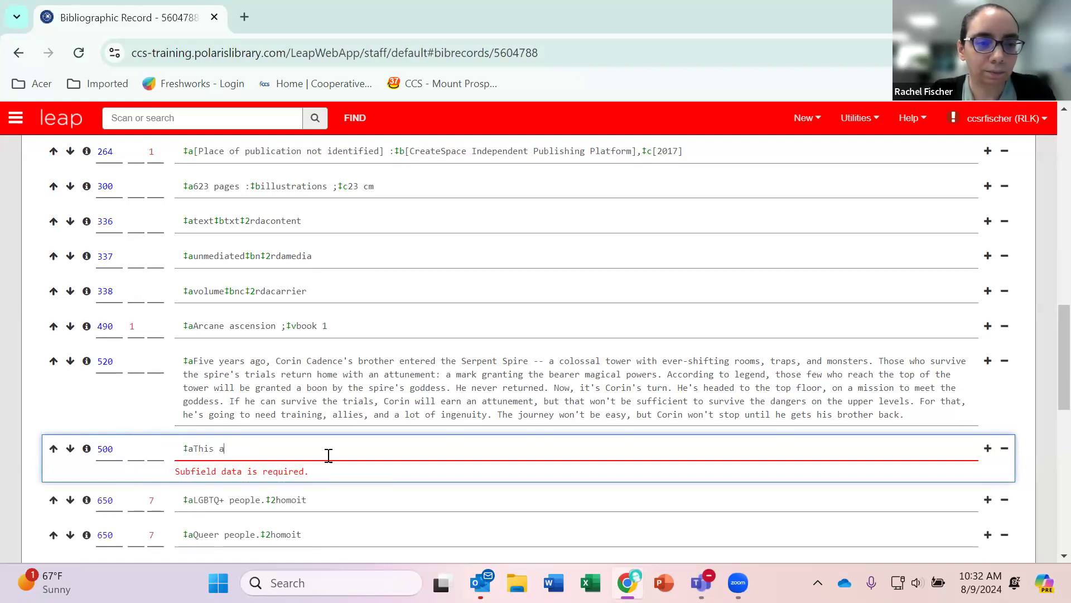
{"action": "type", "text": "a note."}
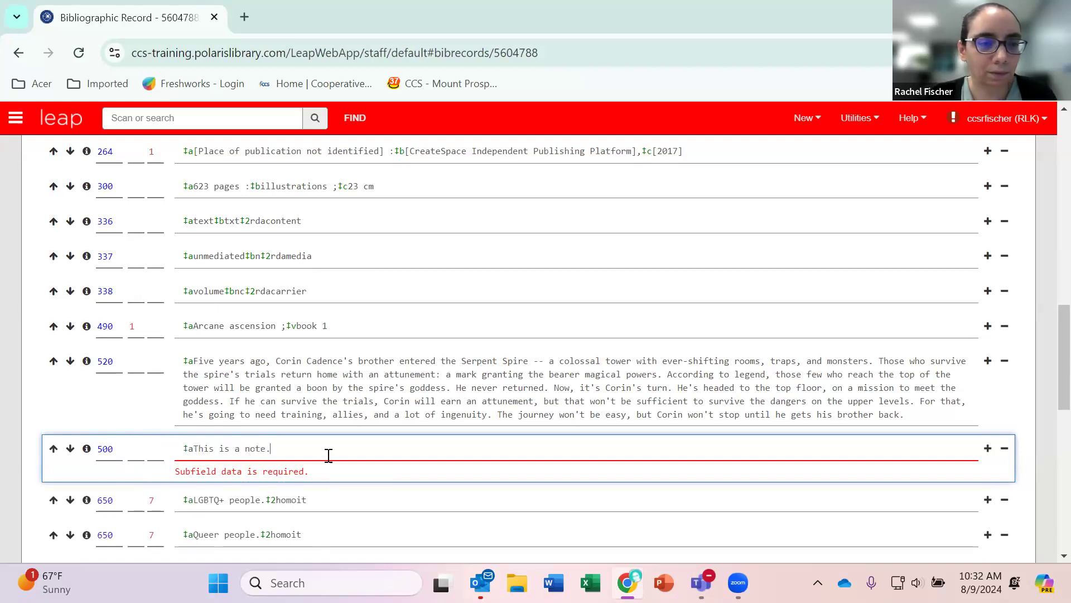
View the 500 field's subfield and indicator help, close it, and delete that field from the record.
{"action": "left_click", "coordinate": [87, 450]}
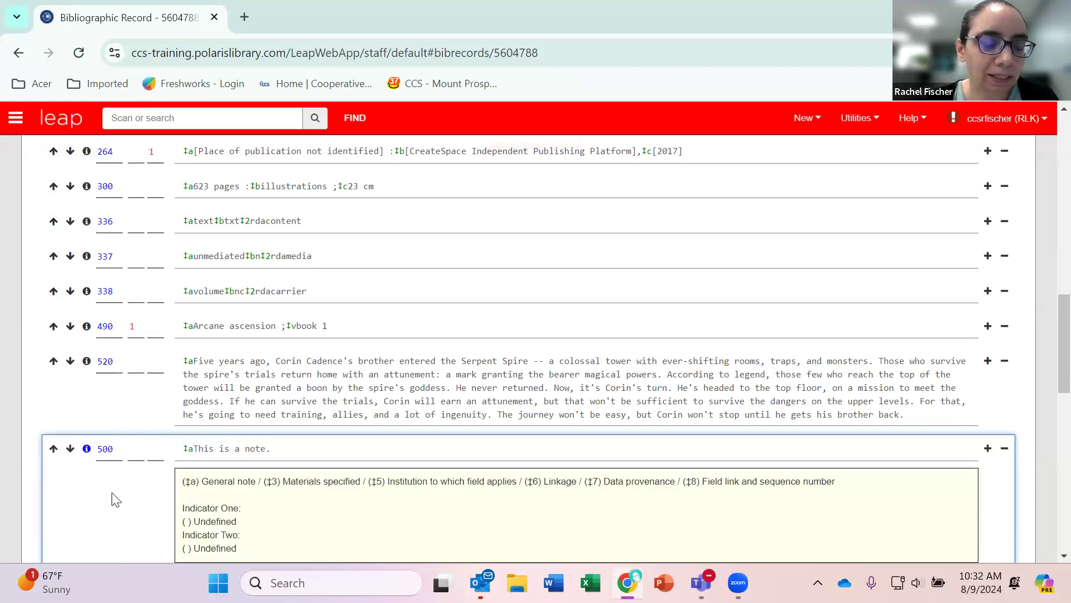
{"action": "scroll", "coordinate": [114, 497], "scroll_direction": "down", "scroll_amount": 2}
{"action": "scroll", "coordinate": [100, 389], "scroll_direction": "up", "scroll_amount": 1}
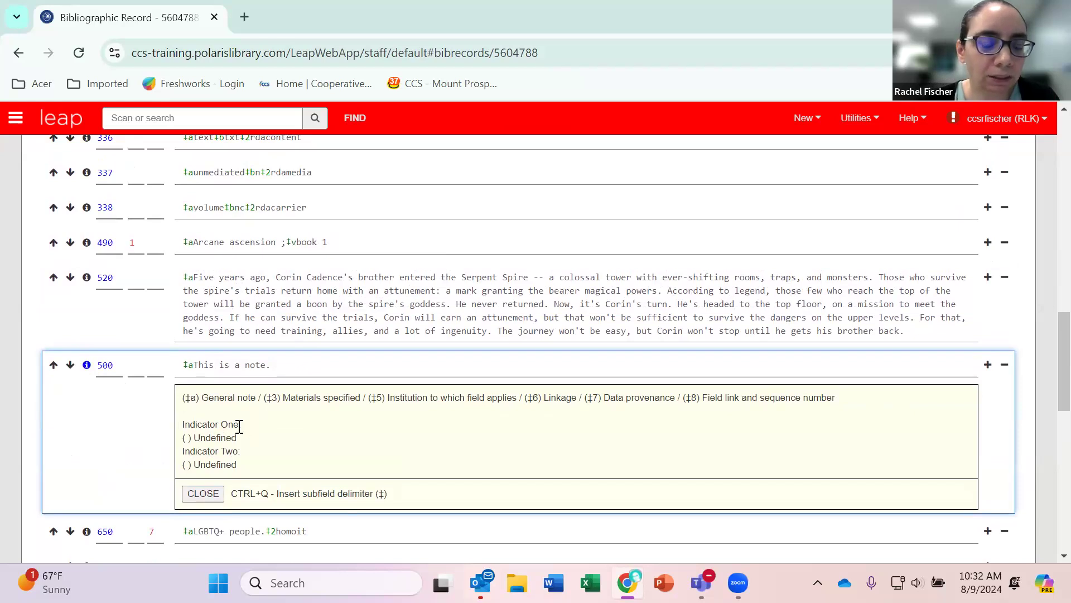
{"action": "left_click", "coordinate": [203, 494]}
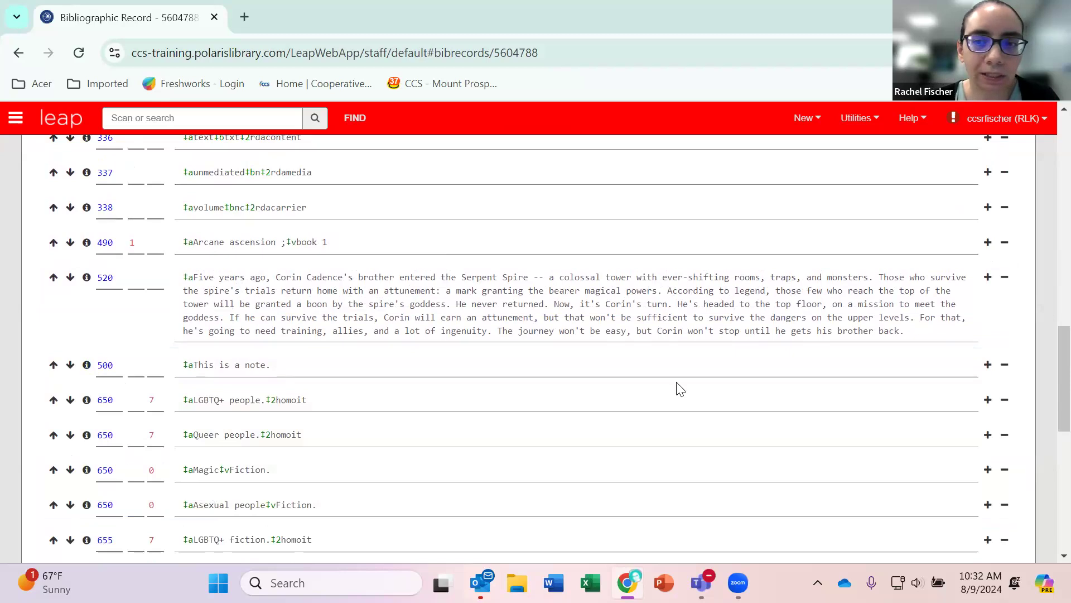
{"action": "left_click", "coordinate": [1004, 365]}
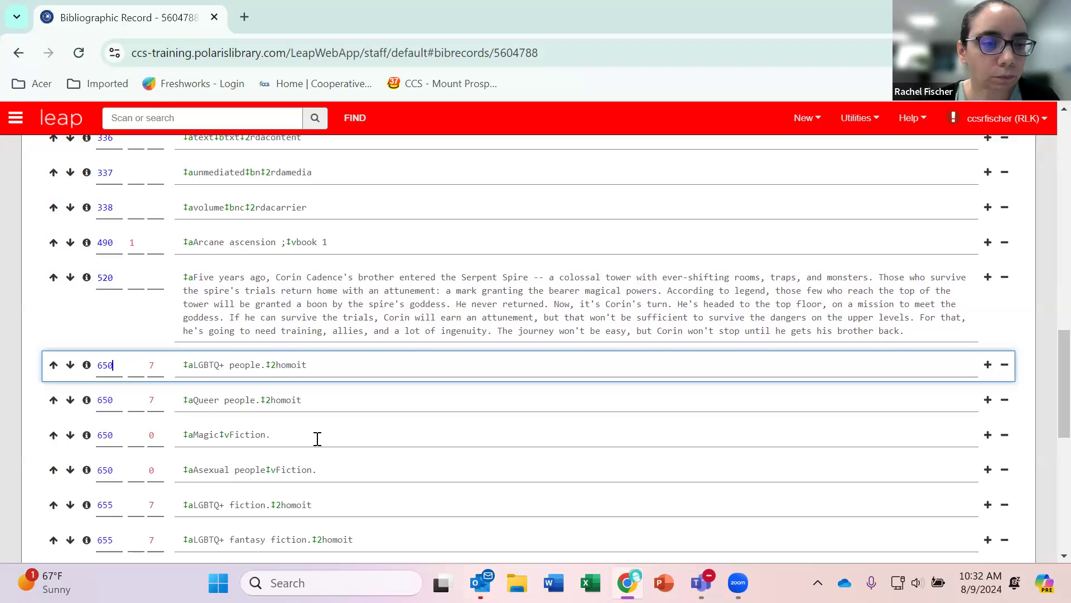
Move the 655 "LGBTQ+ fantasy fiction" field up one position and return it below "LGBTQ+ fiction".
{"action": "scroll", "coordinate": [312, 471], "scroll_direction": "down", "scroll_amount": 1}
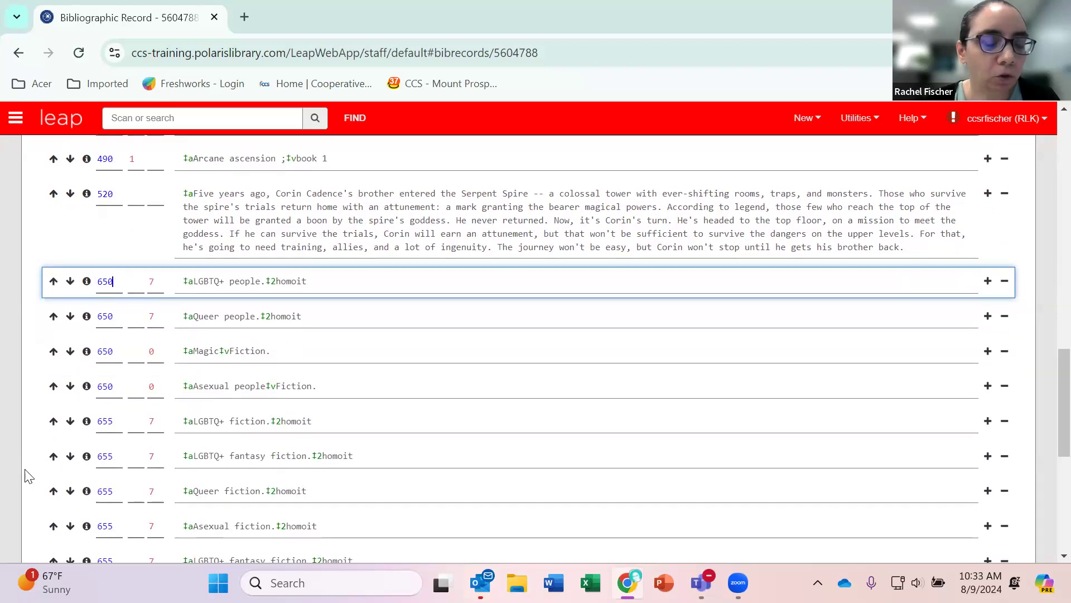
{"action": "left_click", "coordinate": [53, 457]}
{"action": "left_click", "coordinate": [70, 424]}
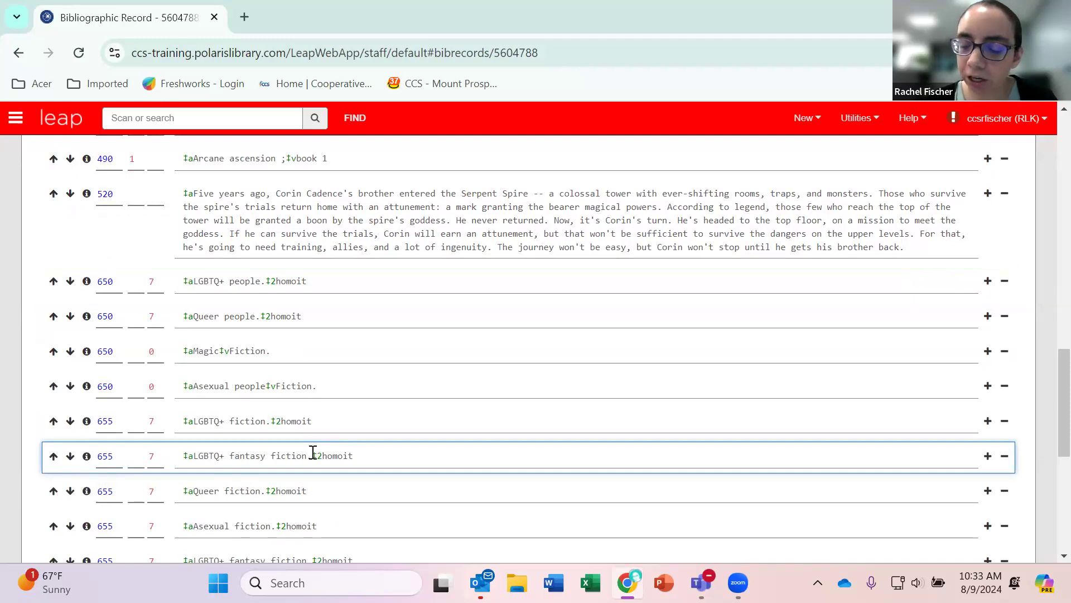
Move the focus back and forth between the 655 "LGBTQ+ fantasy fiction" and "Queer fiction" fields, ending on "LGBTQ+ fantasy fiction".
{"action": "key", "text": "Tab"}
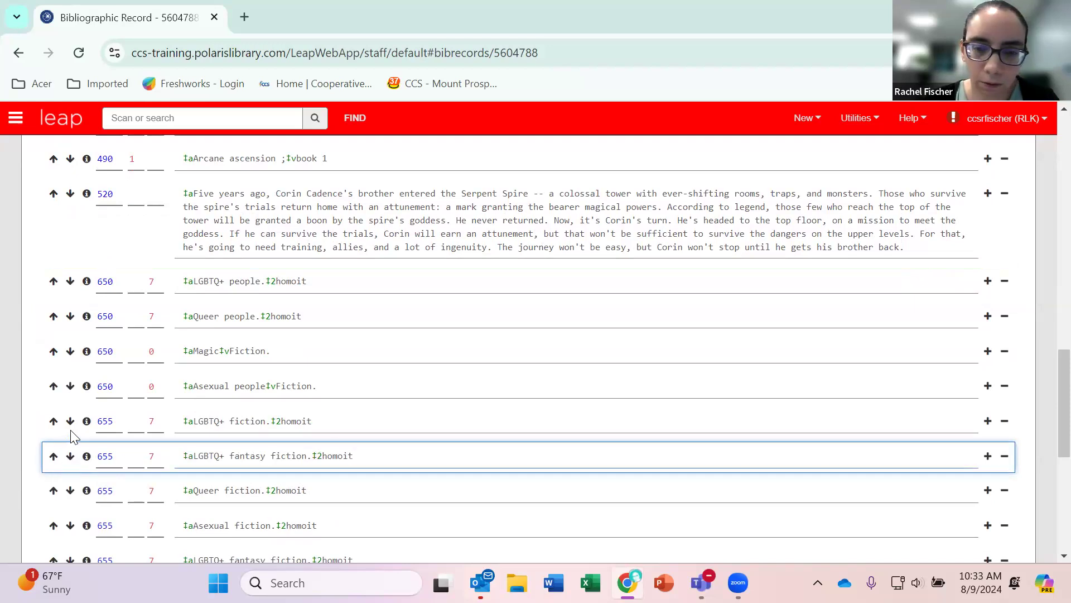
{"action": "key", "text": "Down"}
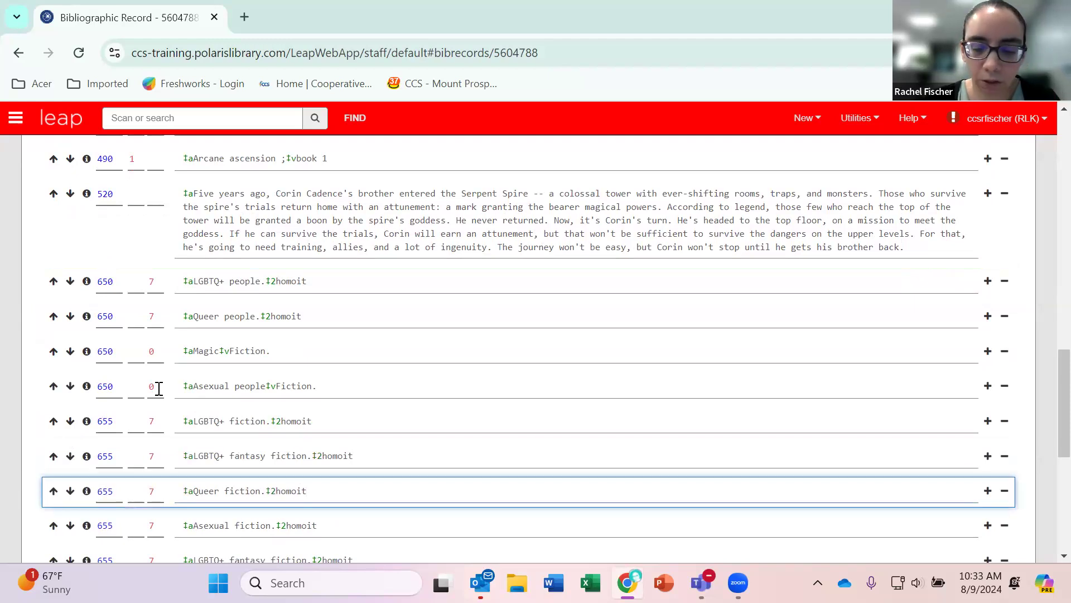
{"action": "key", "text": "Up"}
{"action": "key", "text": "Down"}
{"action": "key", "text": "Up"}
{"action": "key", "text": "Down"}
{"action": "key", "text": "Up"}
{"action": "key", "text": "Down"}
{"action": "key", "text": "Up"}
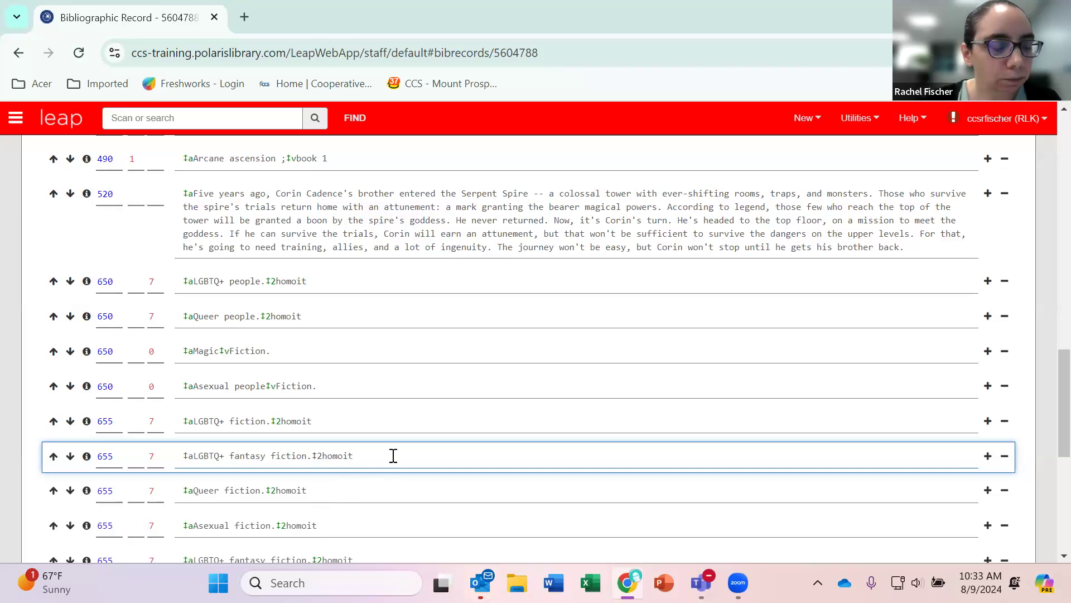
Delete the 945 field near the end of the MARC record.
{"action": "scroll", "coordinate": [408, 448], "scroll_direction": "down", "scroll_amount": 3}
{"action": "scroll", "coordinate": [408, 447], "scroll_direction": "down", "scroll_amount": 4}
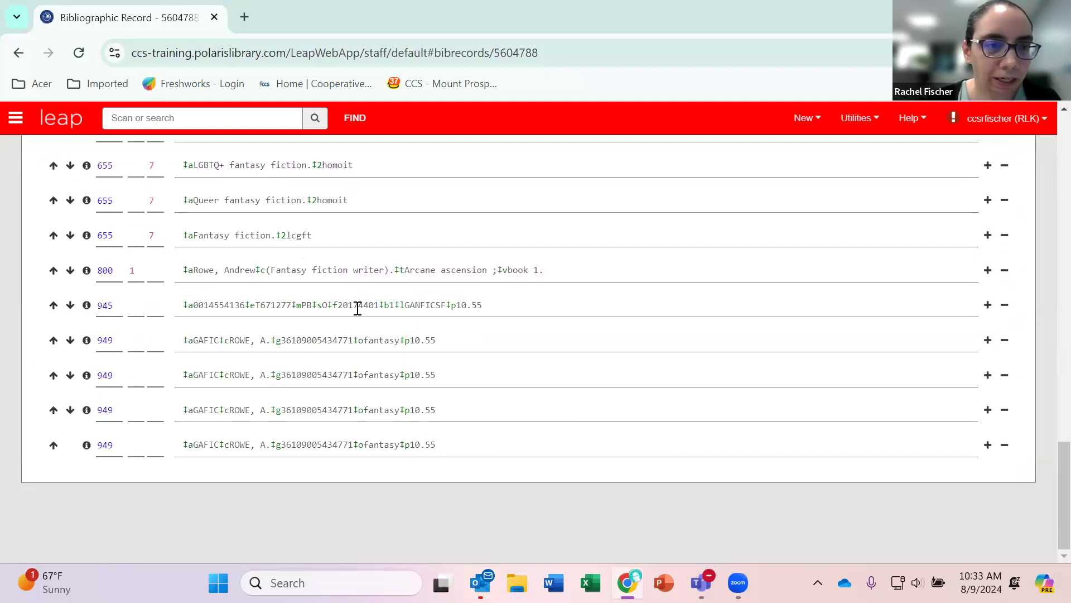
{"action": "left_click", "coordinate": [1005, 306]}
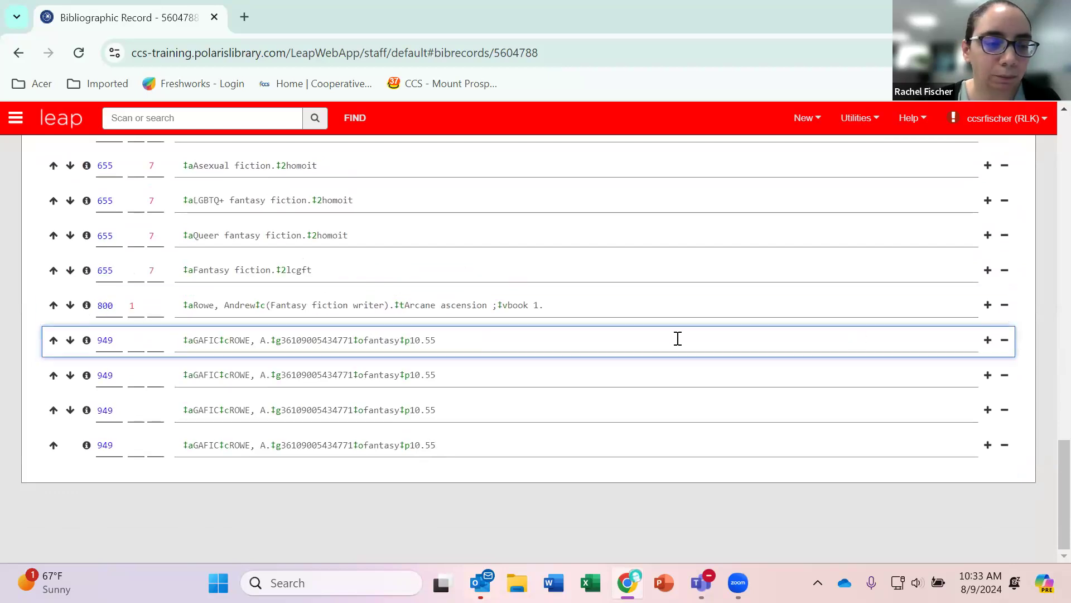
Review the edited MARC record, from the 655 subject fields back to the header, 040 and 245 fields.
{"action": "scroll", "coordinate": [705, 412], "scroll_direction": "up", "scroll_amount": 20}
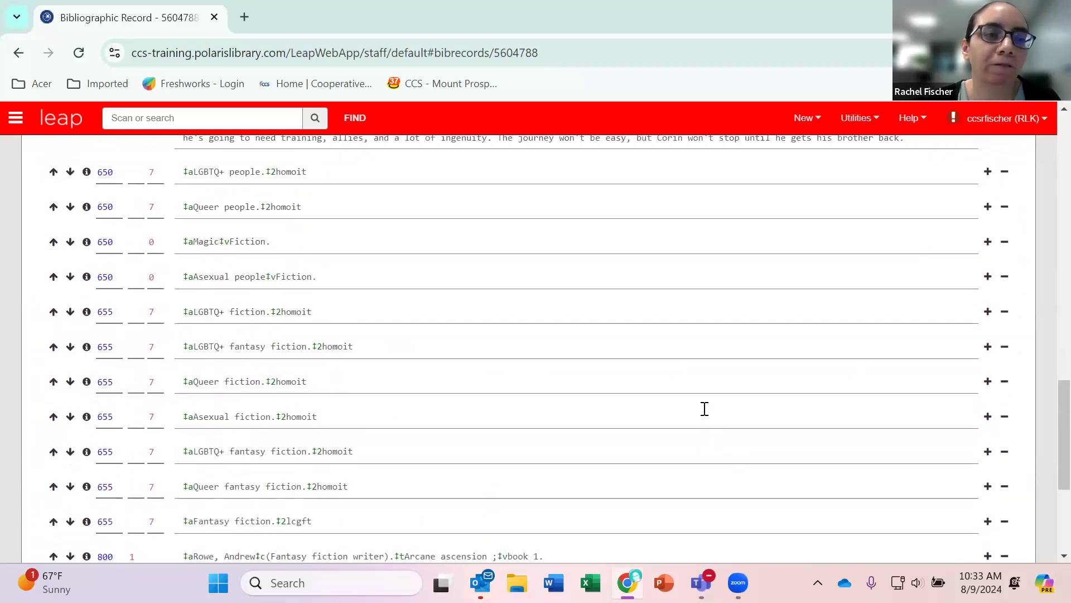
{"action": "scroll", "coordinate": [704, 416], "scroll_direction": "up", "scroll_amount": 10}
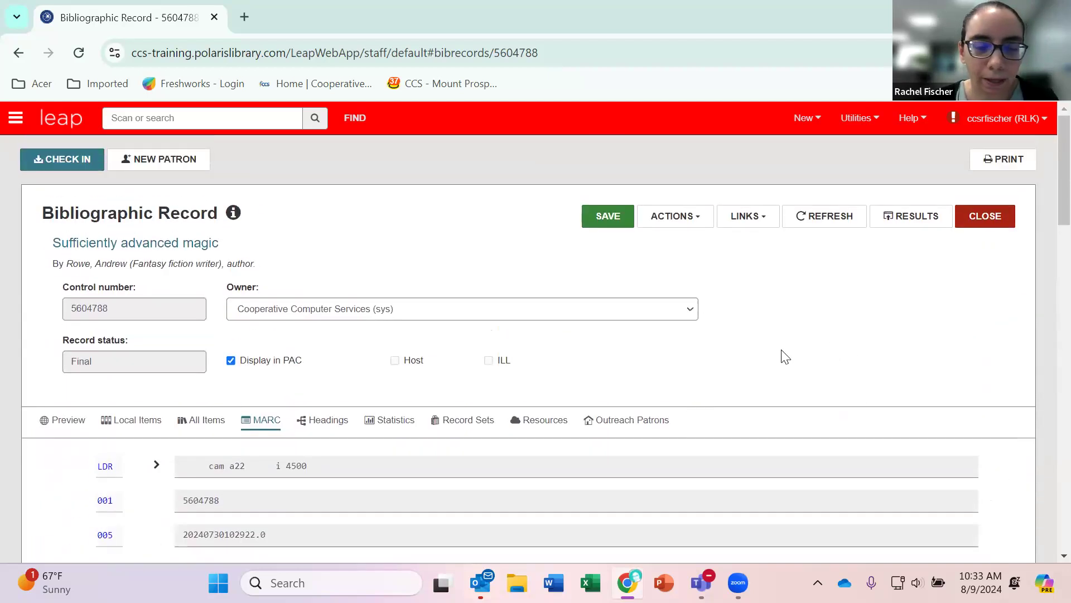
{"action": "scroll", "coordinate": [767, 363], "scroll_direction": "down", "scroll_amount": 2}
{"action": "scroll", "coordinate": [766, 356], "scroll_direction": "down", "scroll_amount": 4}
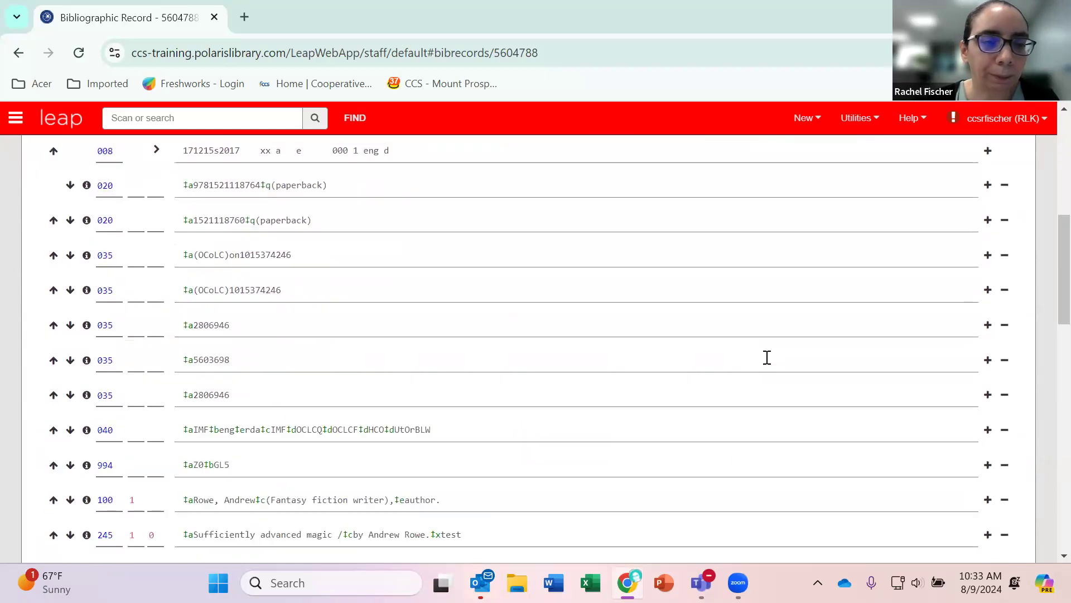
{"action": "scroll", "coordinate": [766, 356], "scroll_direction": "up", "scroll_amount": 6}
{"action": "scroll", "coordinate": [724, 356], "scroll_direction": "down", "scroll_amount": 6}
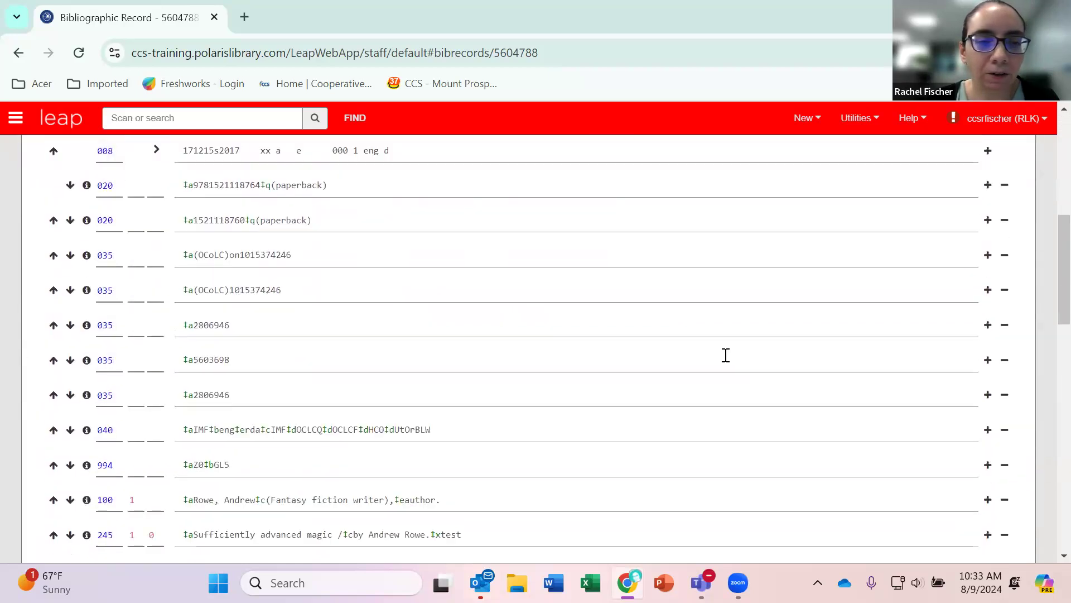
{"action": "left_click", "coordinate": [447, 426]}
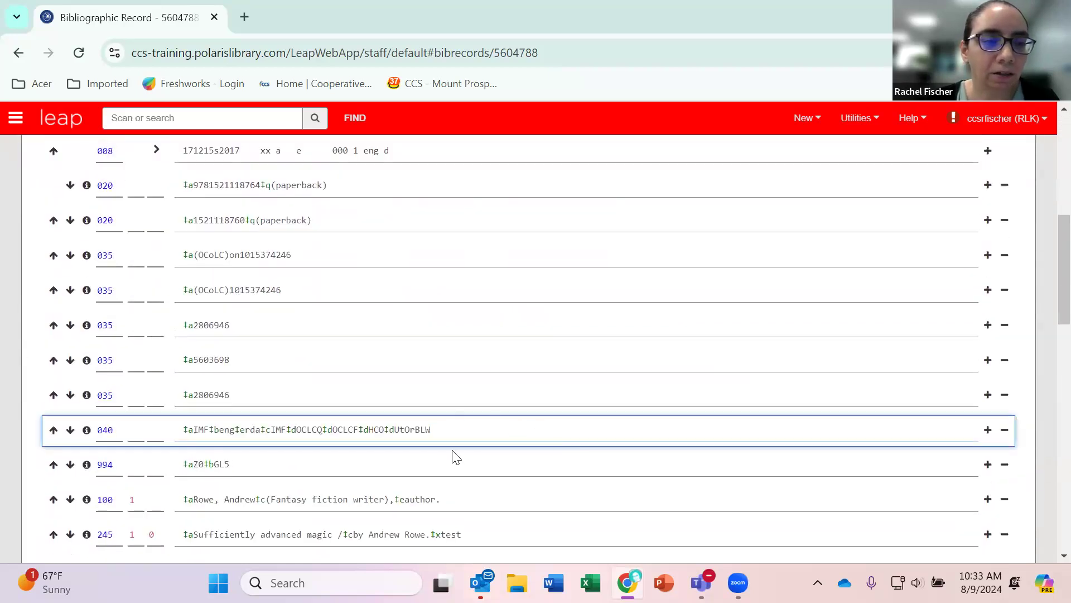
{"action": "scroll", "coordinate": [454, 456], "scroll_direction": "up", "scroll_amount": 6}
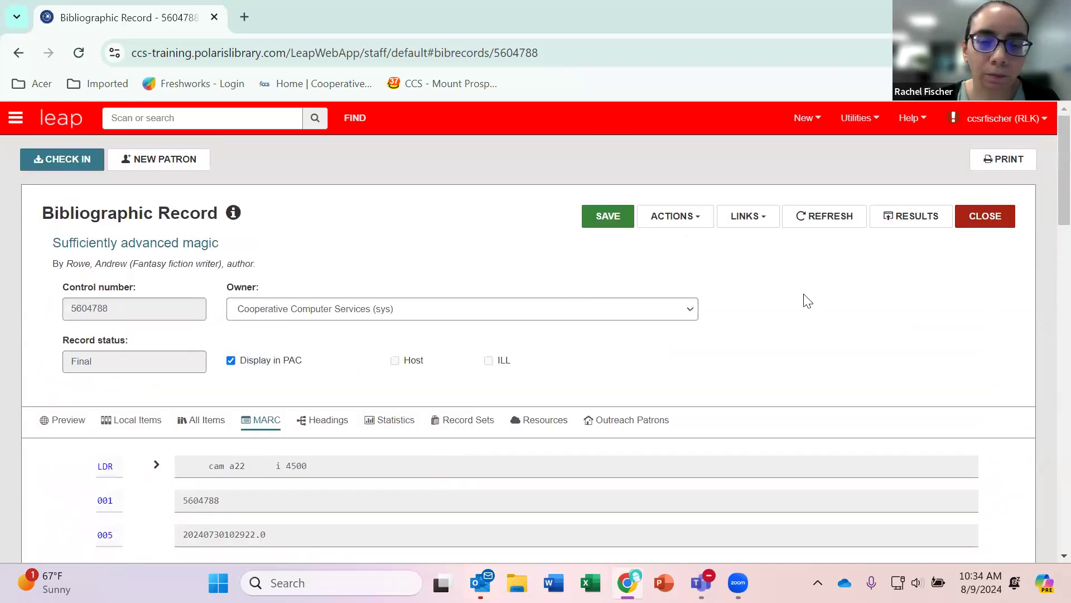
{"action": "scroll", "coordinate": [749, 362], "scroll_direction": "down", "scroll_amount": 5}
{"action": "scroll", "coordinate": [749, 365], "scroll_direction": "up", "scroll_amount": 5}
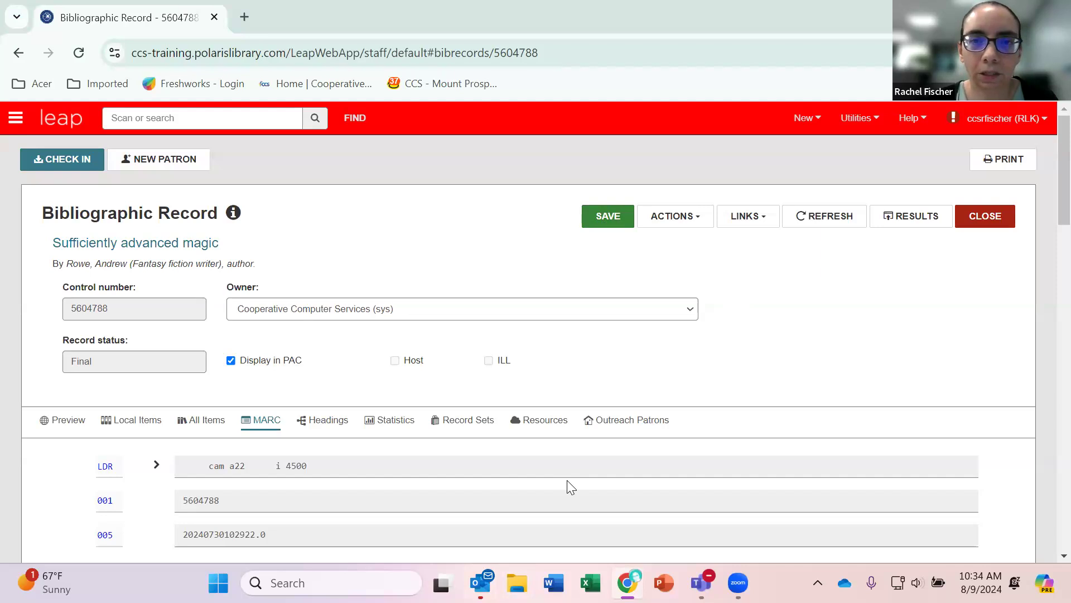
Try to save the record, leaving the unmatched 650 heading unlinked and cancelling at the MARC validation results.
{"action": "left_click", "coordinate": [611, 222]}
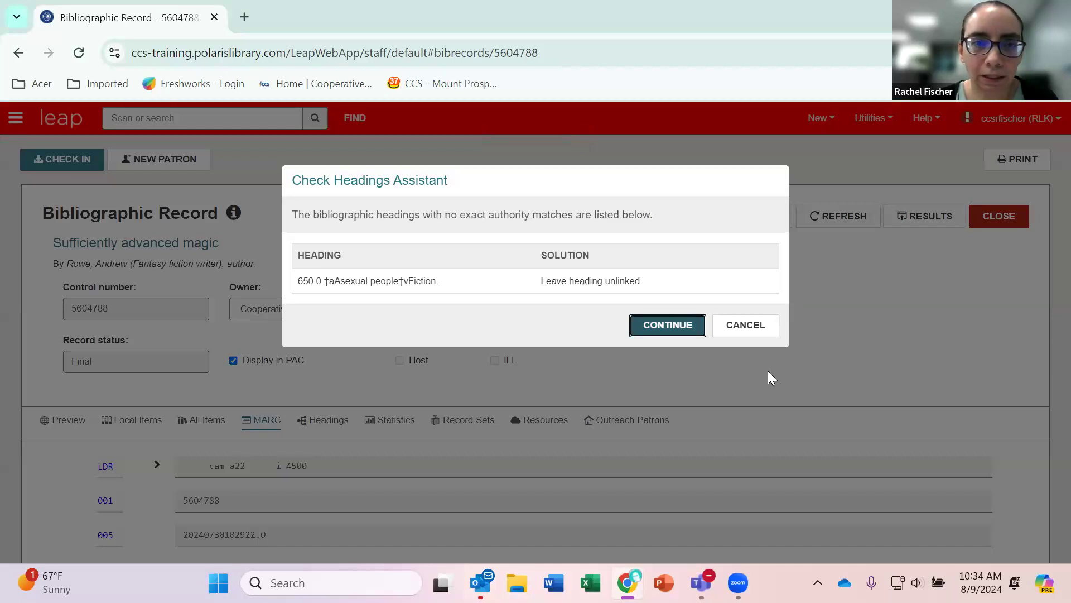
{"action": "left_click", "coordinate": [668, 330]}
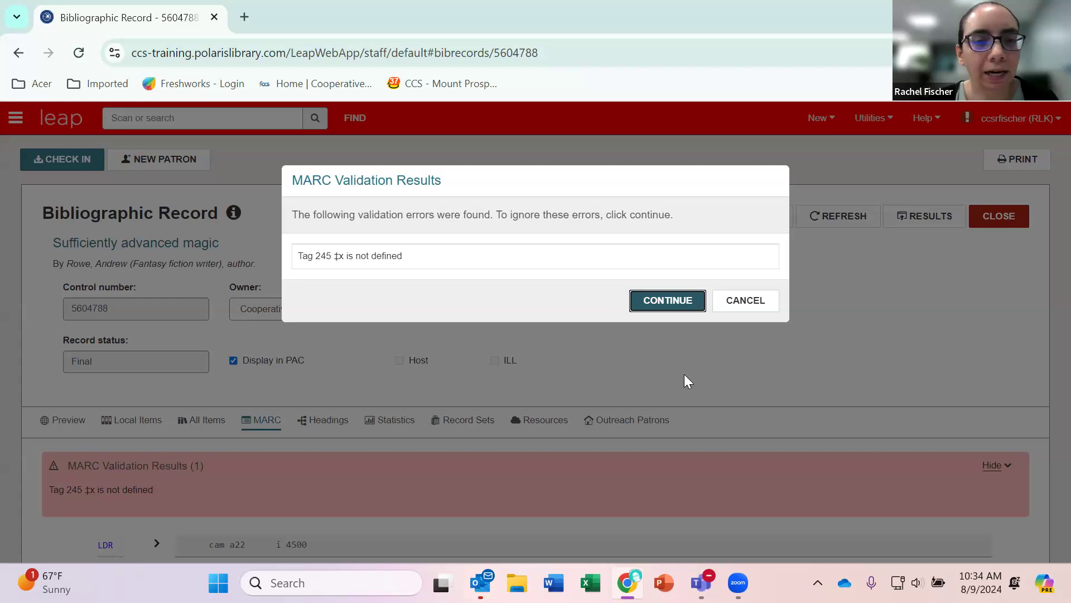
{"action": "left_click", "coordinate": [742, 310]}
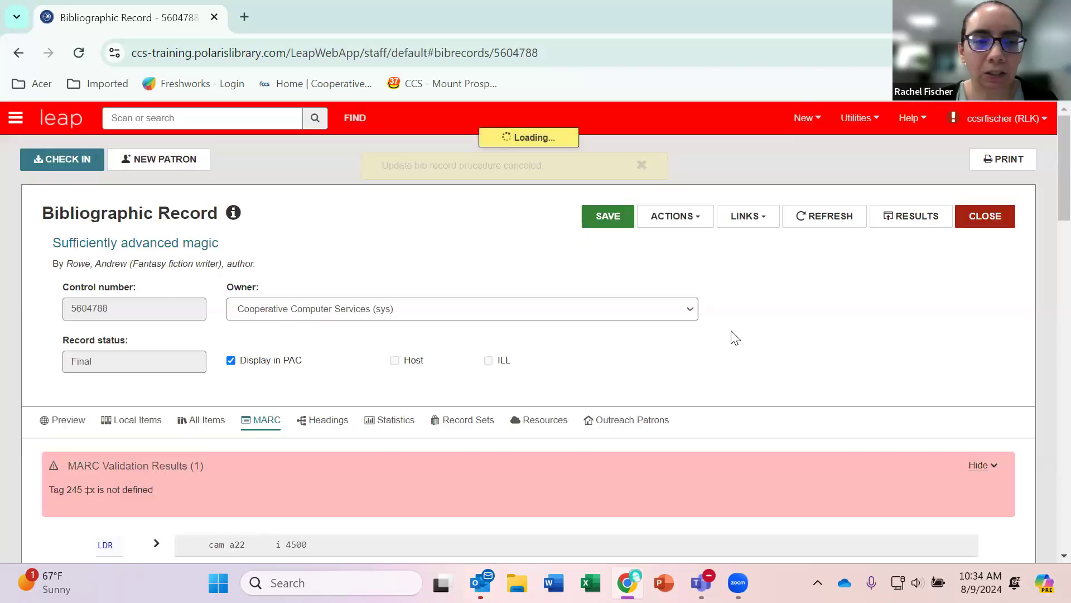
Delete the undefined ‡x subfield "test" from the end of the 245 title field.
{"action": "scroll", "coordinate": [720, 366], "scroll_direction": "down", "scroll_amount": 3}
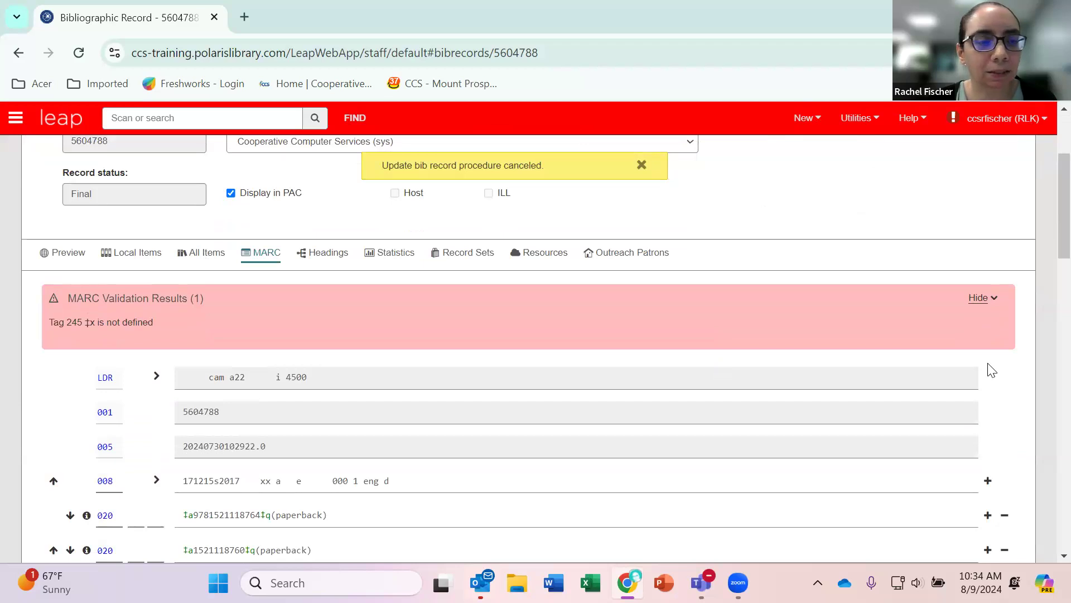
{"action": "scroll", "coordinate": [756, 391], "scroll_direction": "down", "scroll_amount": 9}
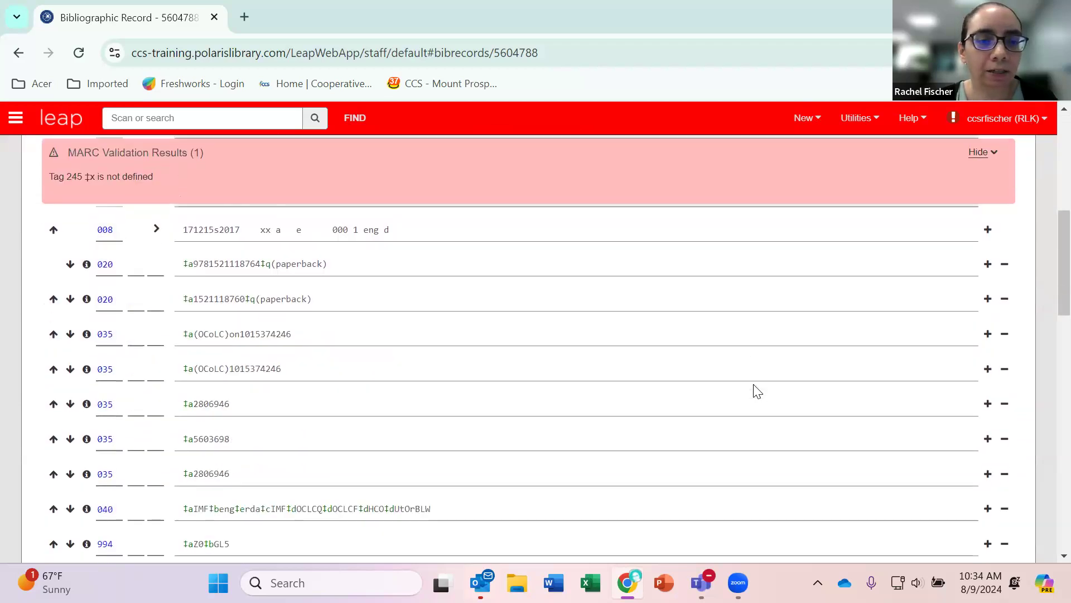
{"action": "scroll", "coordinate": [758, 391], "scroll_direction": "down", "scroll_amount": 1}
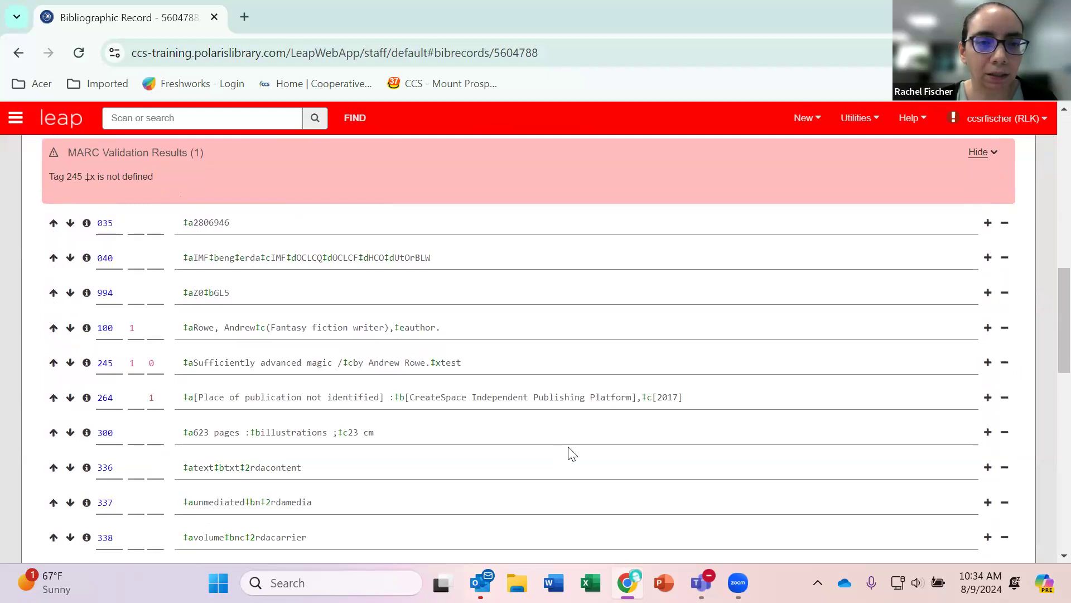
{"action": "left_click_drag", "start_coordinate": [491, 362], "coordinate": [434, 363]}
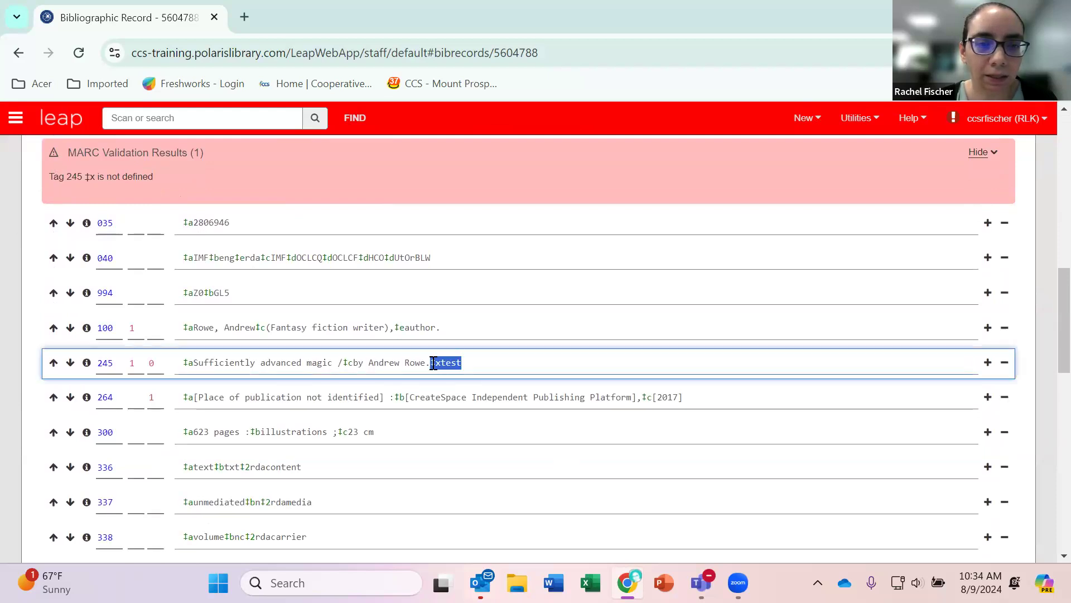
{"action": "key", "text": "BackSpace"}
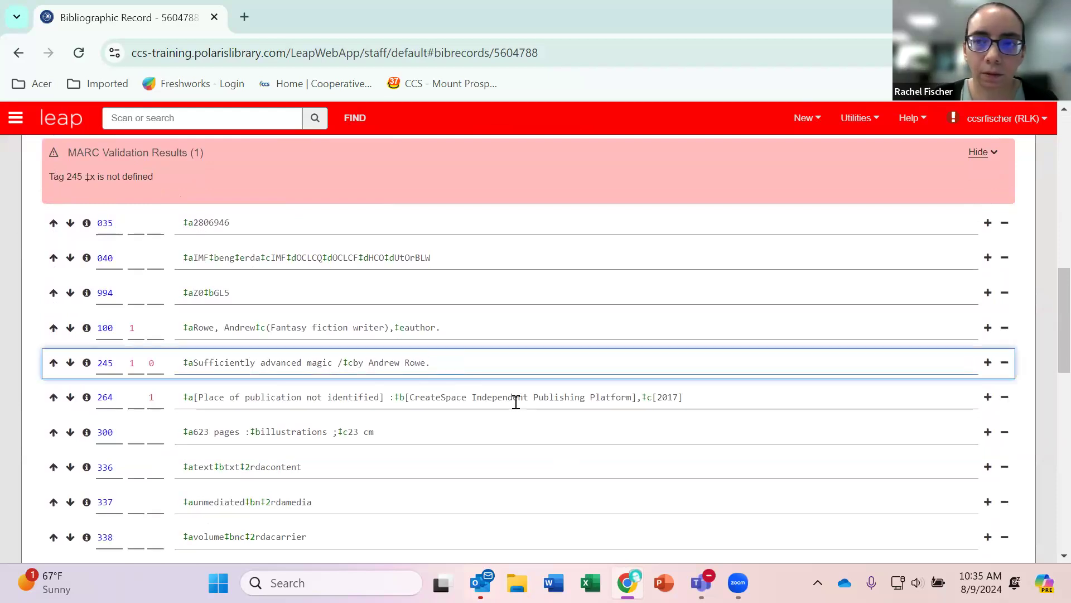
Save the record again, continue past the heading check, and open duplicate record 5604982 from the duplicate detection results.
{"action": "scroll", "coordinate": [516, 401], "scroll_direction": "up", "scroll_amount": 10}
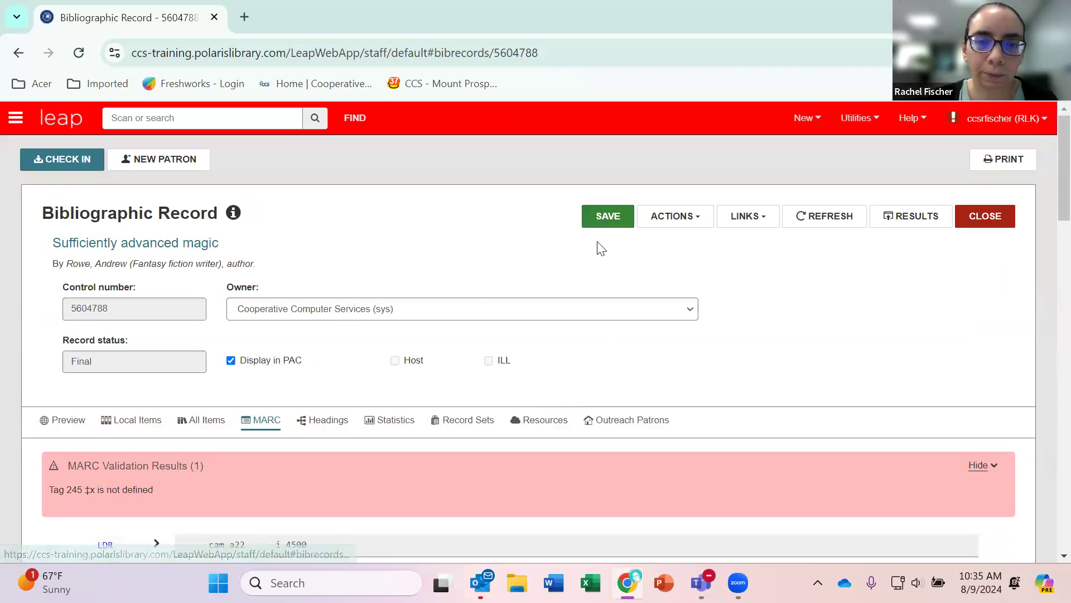
{"action": "left_click", "coordinate": [608, 219]}
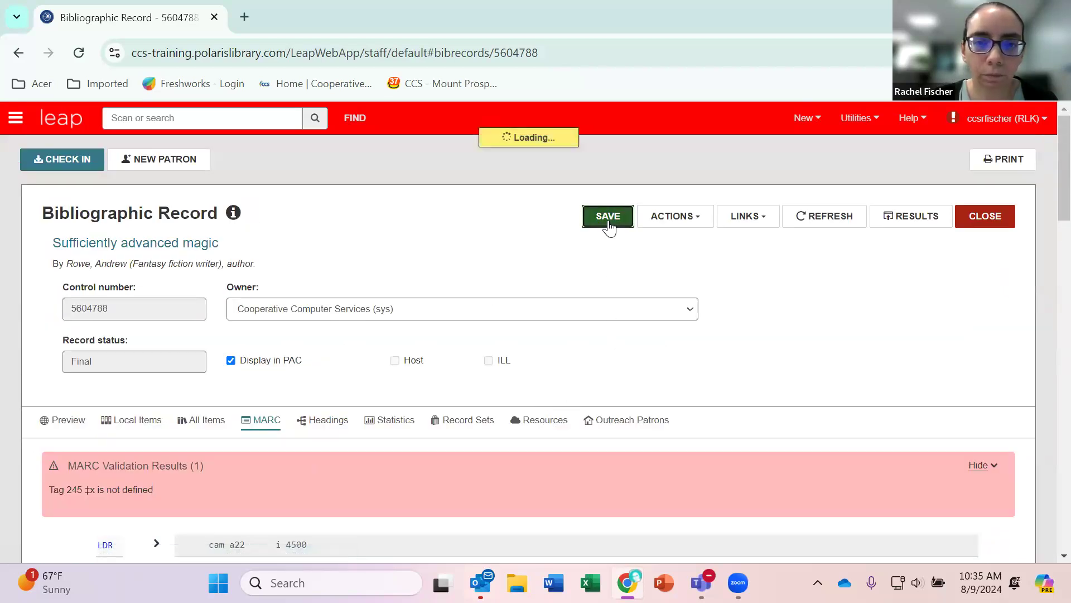
{"action": "left_click", "coordinate": [664, 329]}
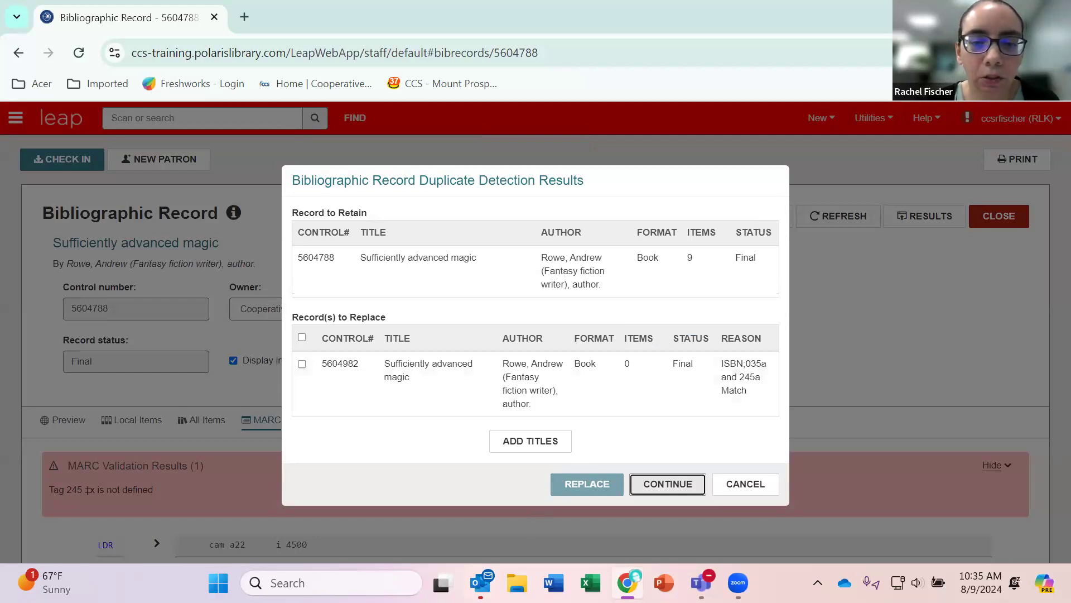
{"action": "right_click", "coordinate": [472, 565]}
{"action": "key", "text": "Escape"}
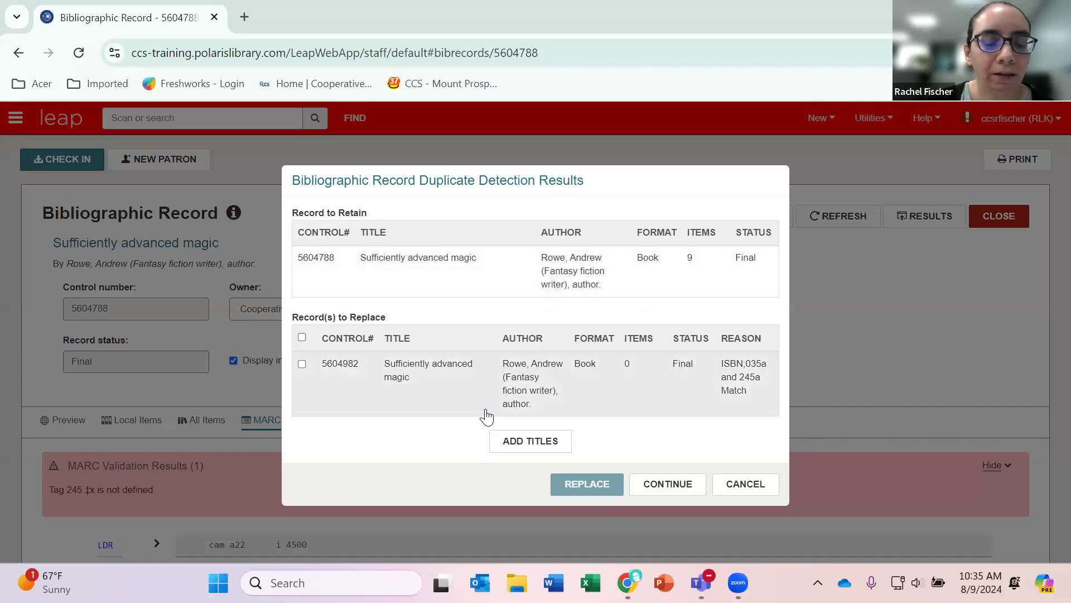
{"action": "left_click", "coordinate": [638, 380]}
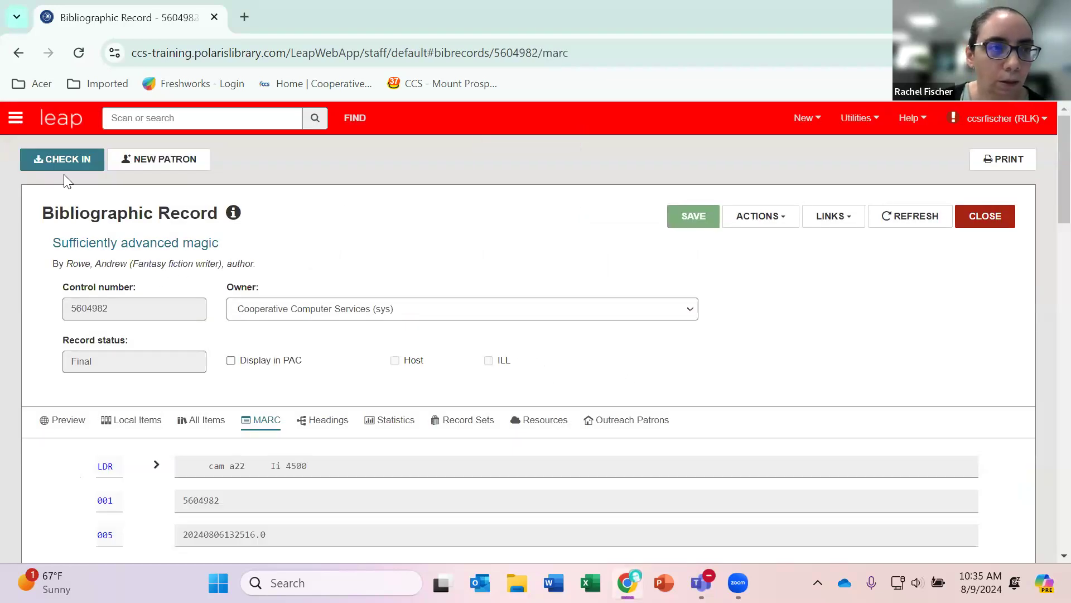
Pin the list of open workforms in place and switch back to record 5604788.
{"action": "left_click", "coordinate": [17, 119]}
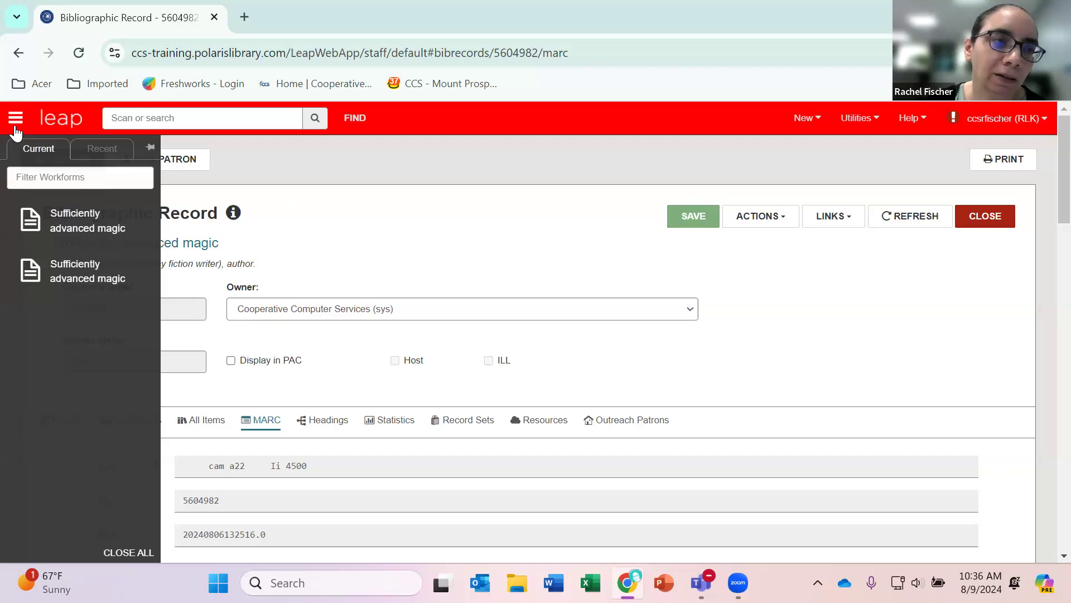
{"action": "left_click", "coordinate": [149, 146]}
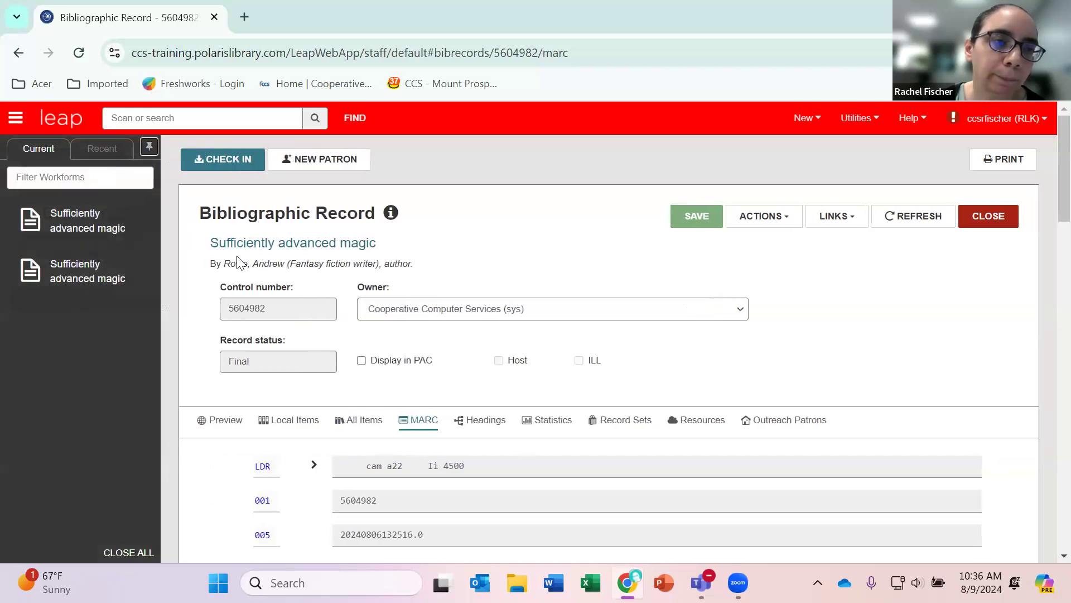
{"action": "left_click", "coordinate": [83, 230]}
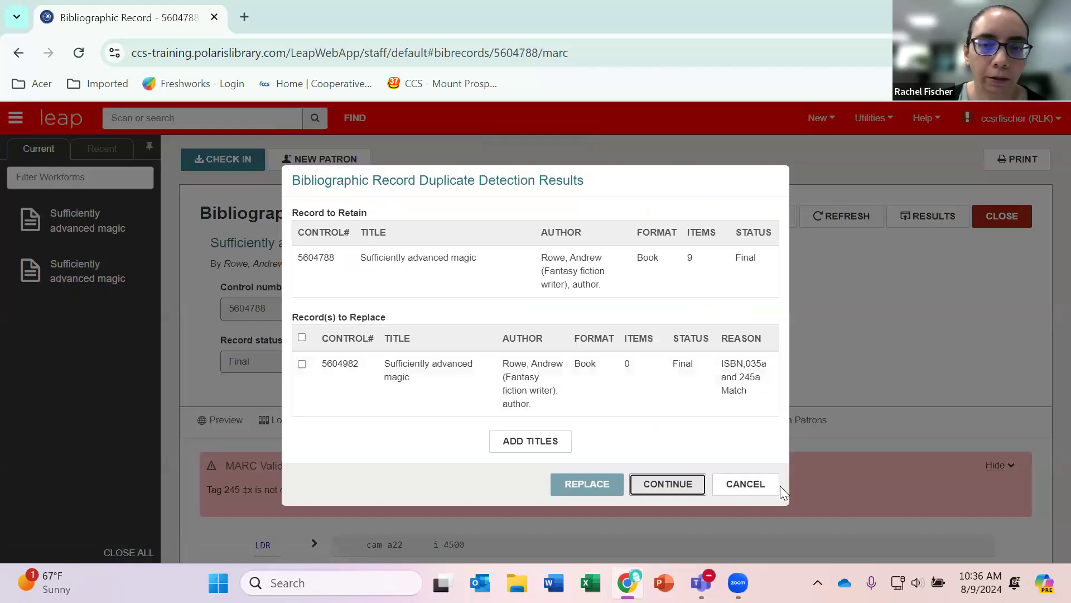
Cancel the duplicate detection for record 5604788 and view the MARC fields of record 5604982.
{"action": "left_click", "coordinate": [748, 484]}
{"action": "left_click", "coordinate": [133, 286]}
{"action": "scroll", "coordinate": [97, 259], "scroll_direction": "down", "scroll_amount": 6}
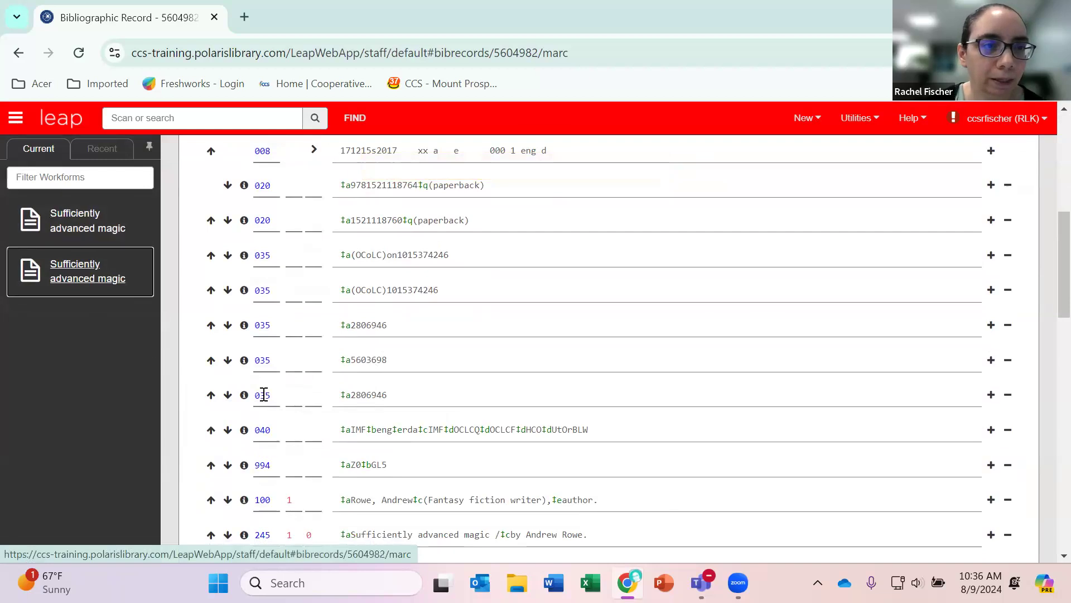
{"action": "scroll", "coordinate": [264, 394], "scroll_direction": "up", "scroll_amount": 6}
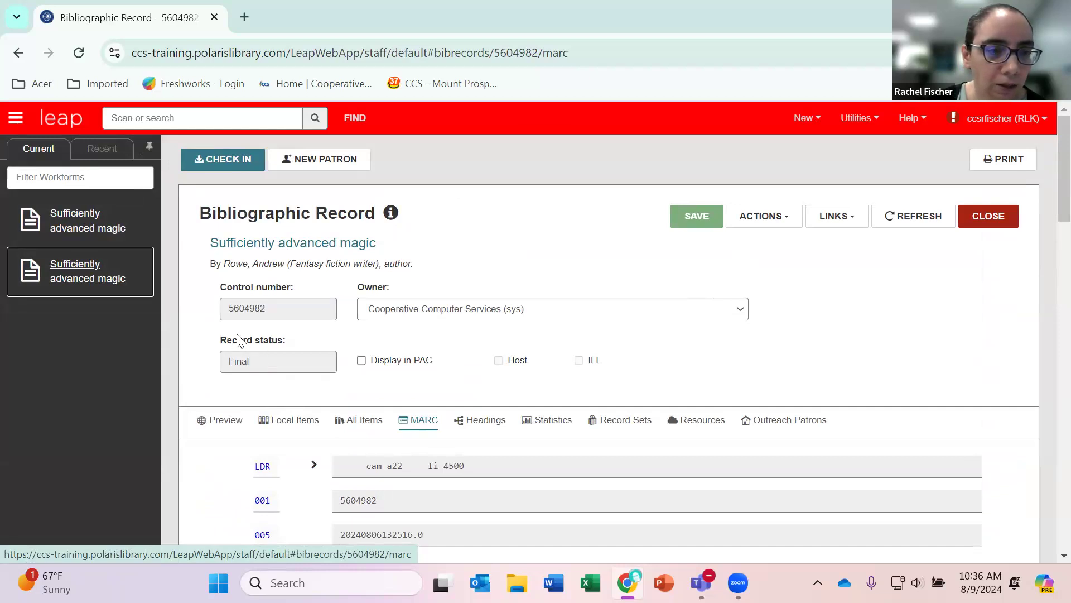
Copy the web address of record 5604982 and open it in a new browser tab.
{"action": "left_click", "coordinate": [601, 53]}
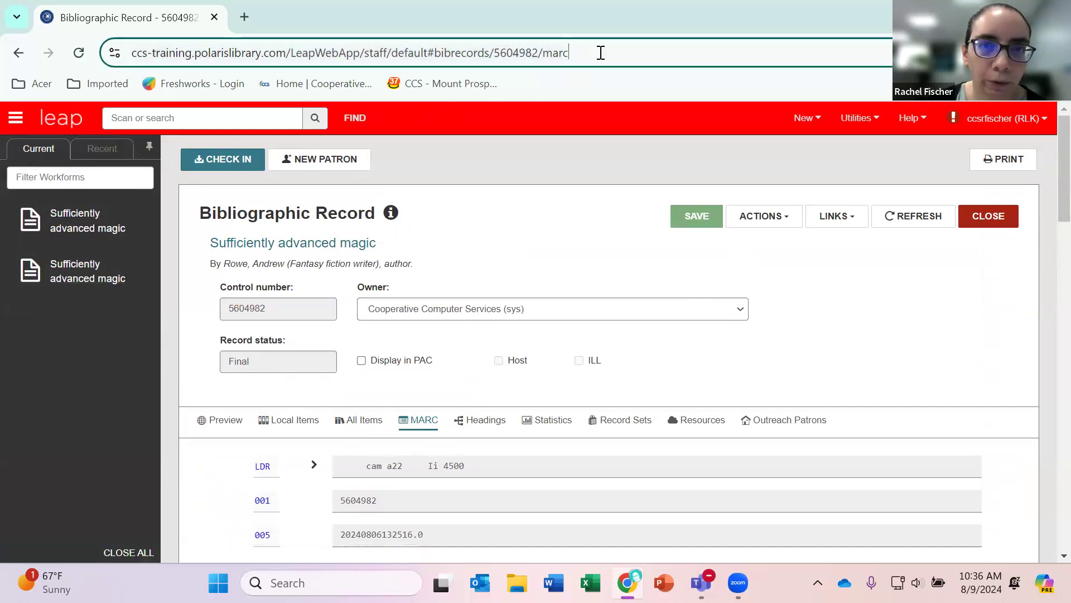
{"action": "right_click", "coordinate": [525, 52]}
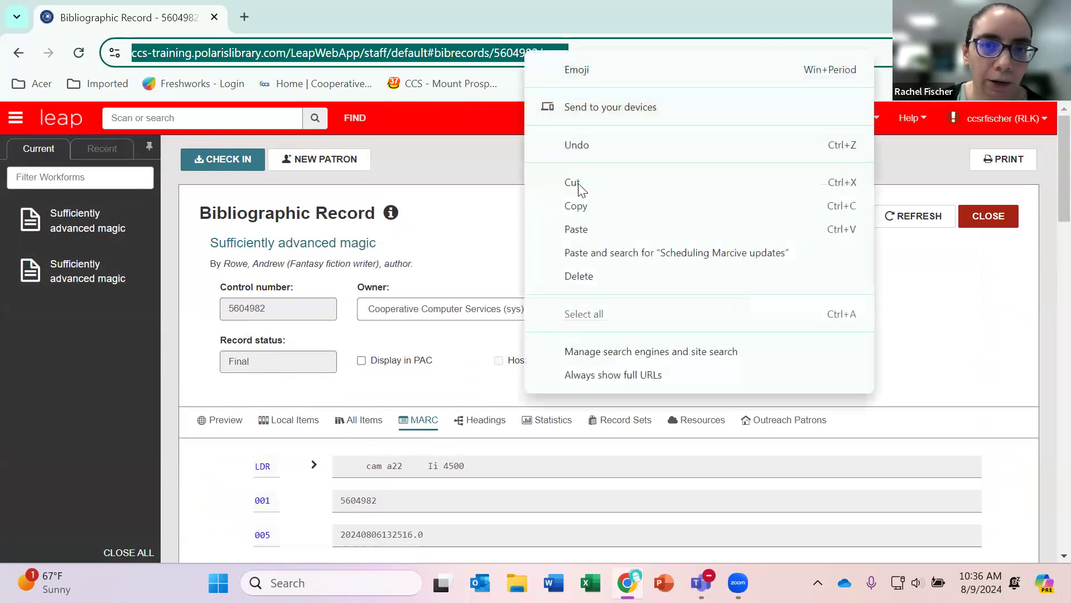
{"action": "left_click", "coordinate": [577, 207]}
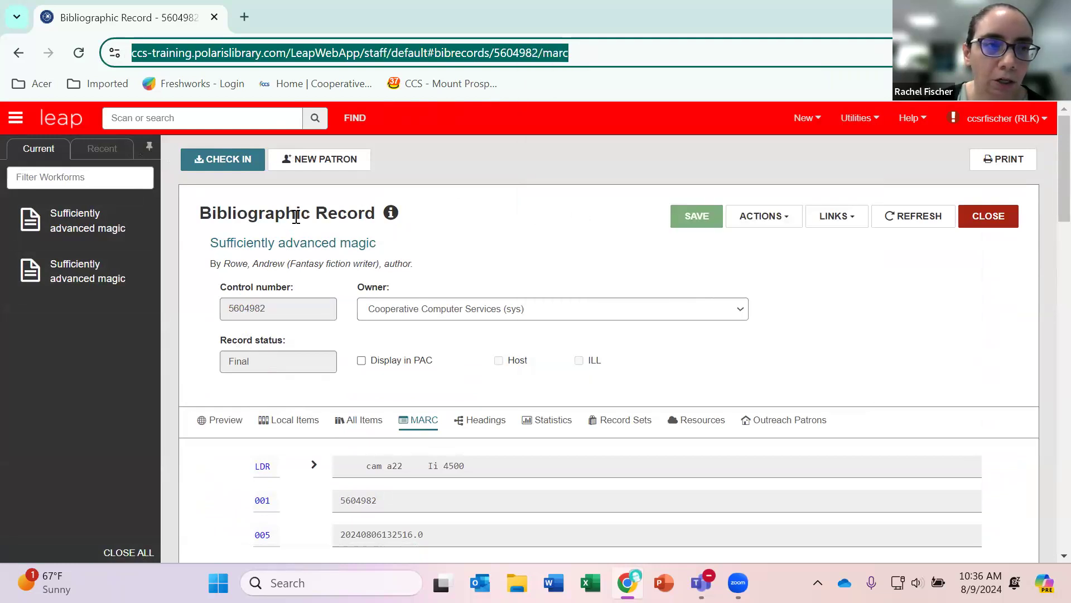
{"action": "left_click", "coordinate": [245, 17]}
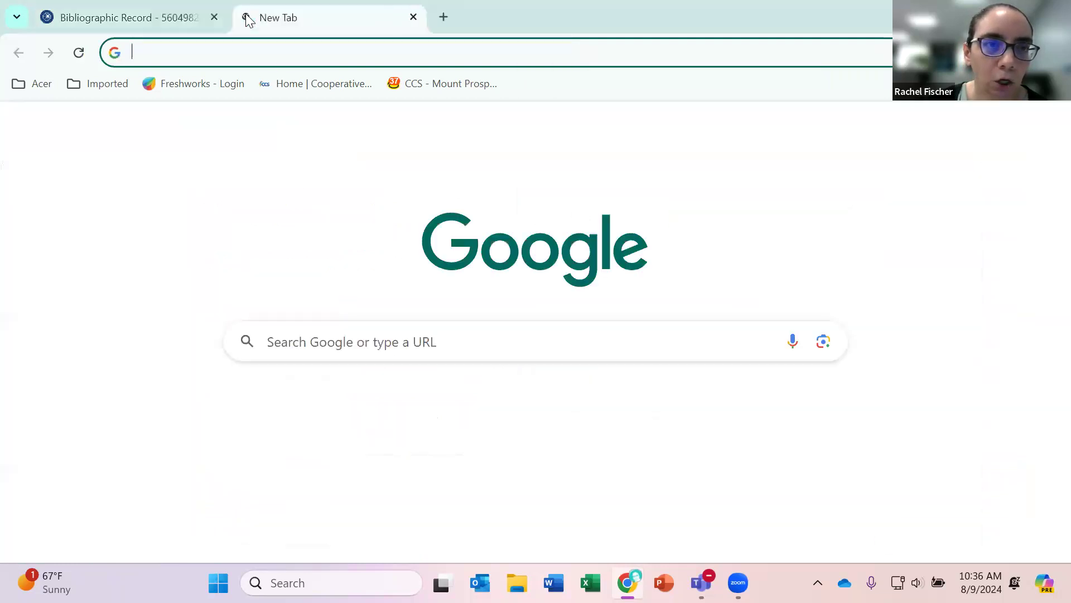
{"action": "right_click", "coordinate": [304, 52]}
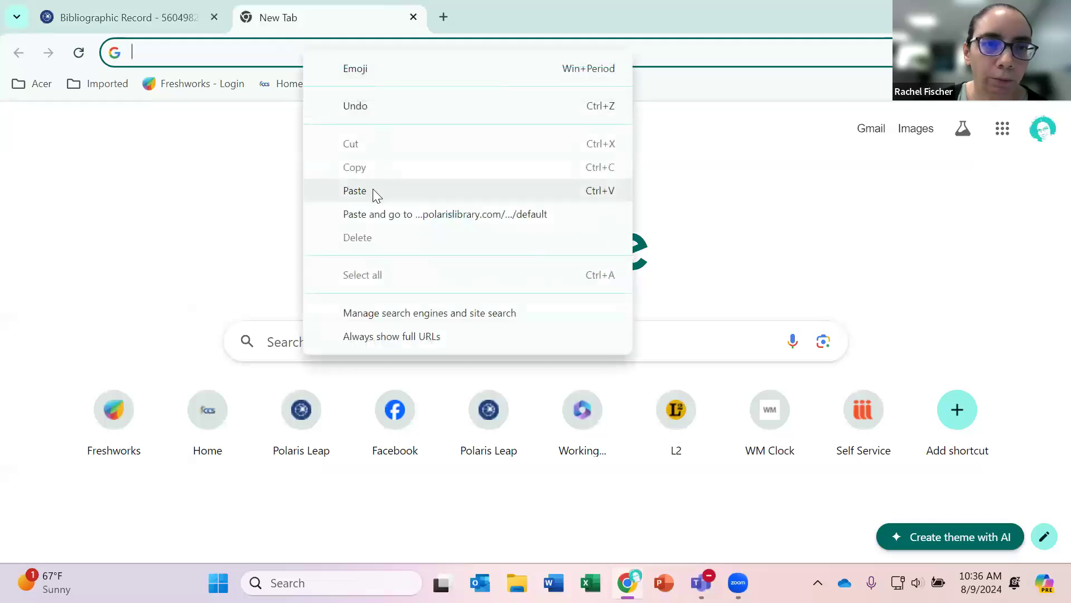
{"action": "left_click", "coordinate": [373, 190]}
{"action": "key", "text": "Return"}
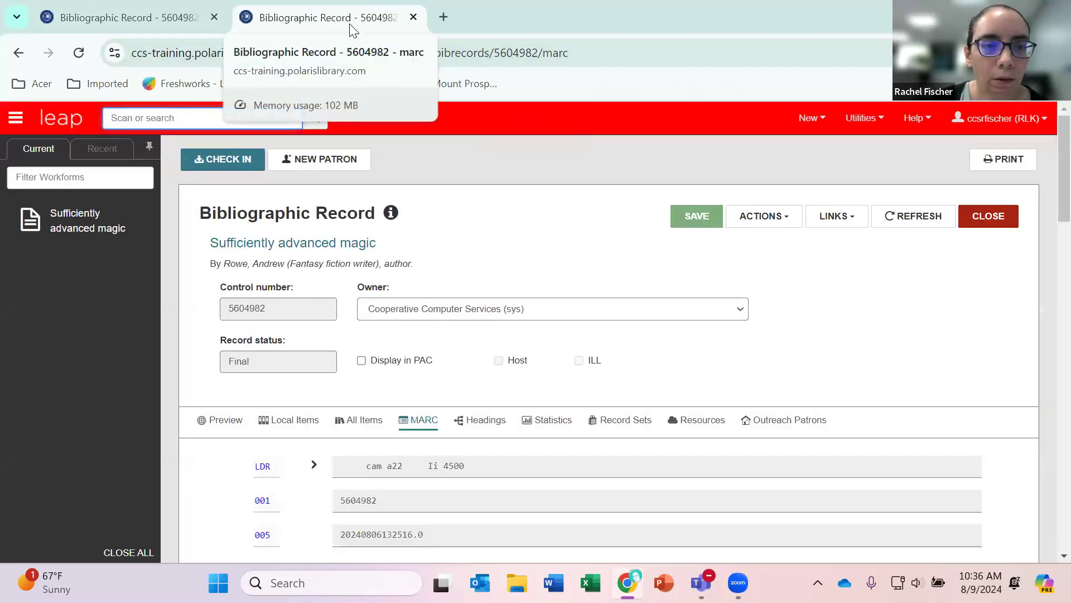
Move the new tab with record 5604982 into its own window and arrange both browser windows side by side.
{"action": "right_click", "coordinate": [352, 30]}
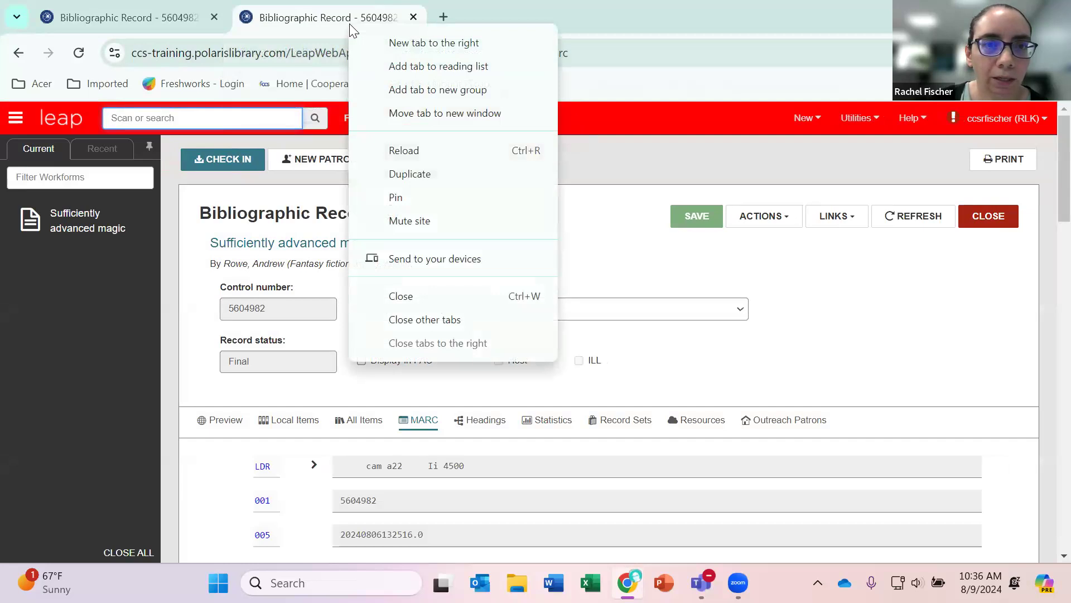
{"action": "left_click", "coordinate": [404, 113]}
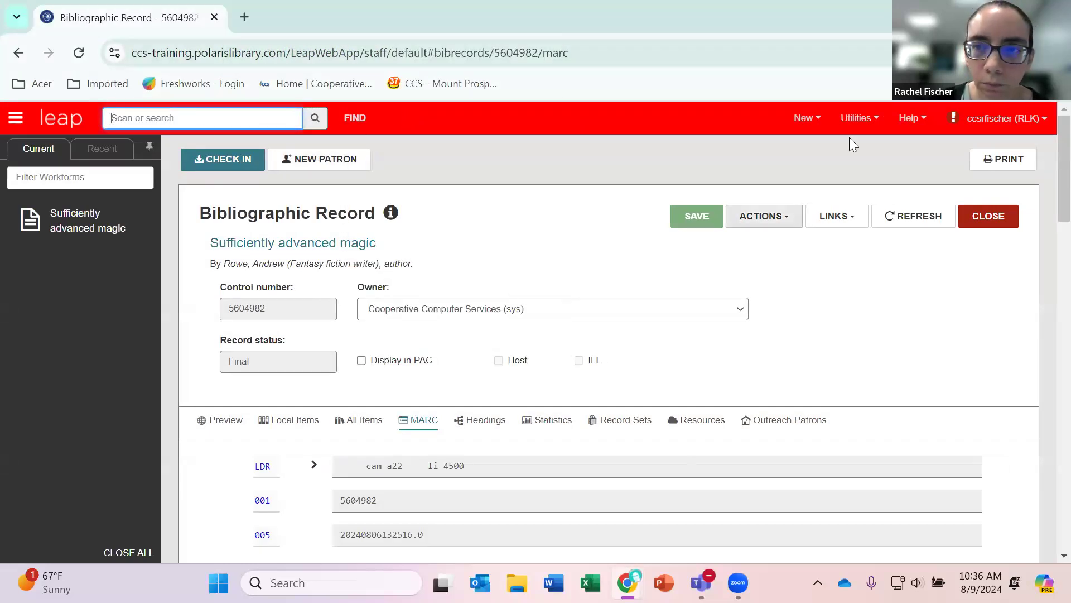
{"action": "mouse_move", "coordinate": [1014, 15]}
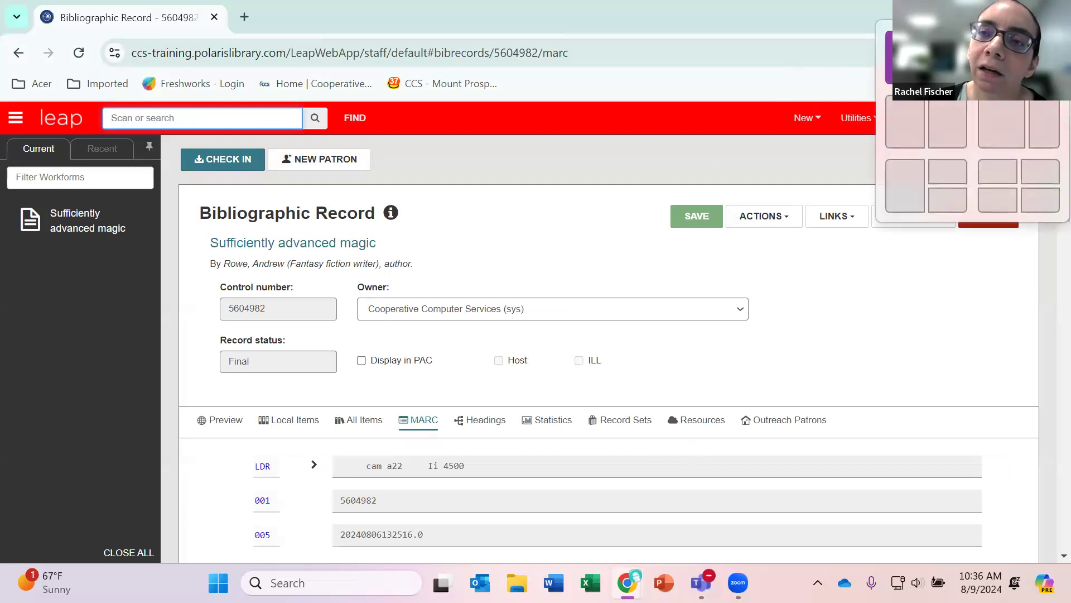
{"action": "left_click", "coordinate": [906, 58]}
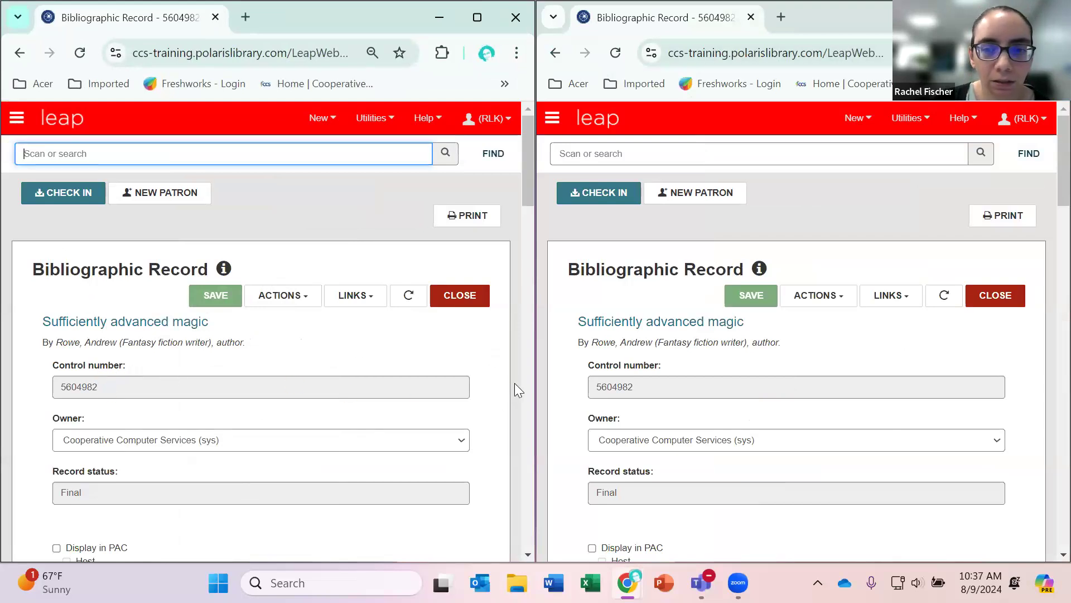
Switch the second browser window to the workform of record 5604788, keeping record 5604982 in the other window.
{"action": "left_click", "coordinate": [18, 120]}
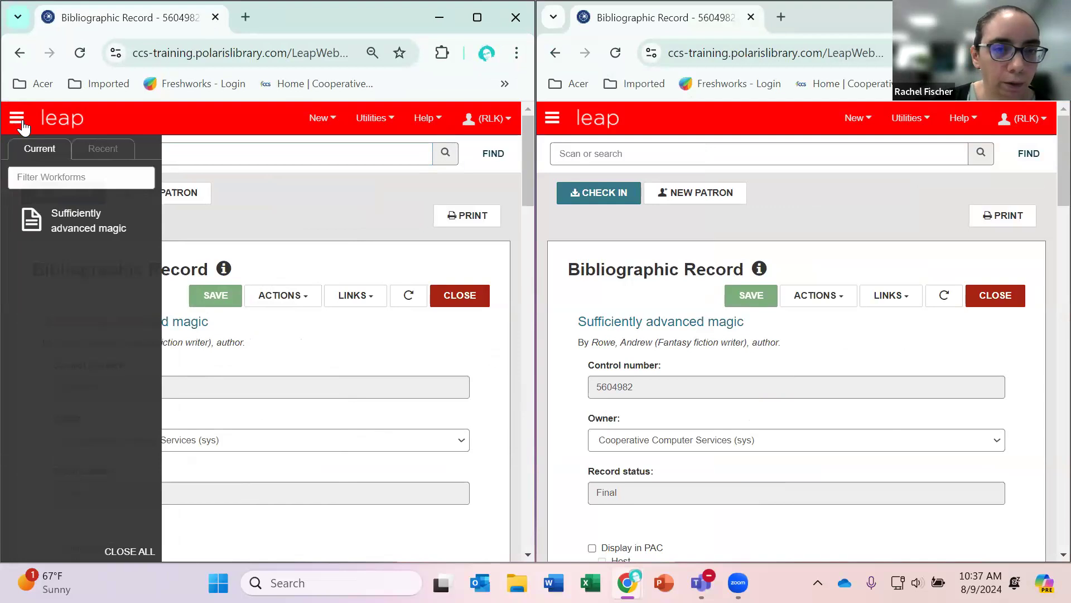
{"action": "left_click", "coordinate": [21, 124]}
{"action": "left_click", "coordinate": [554, 119]}
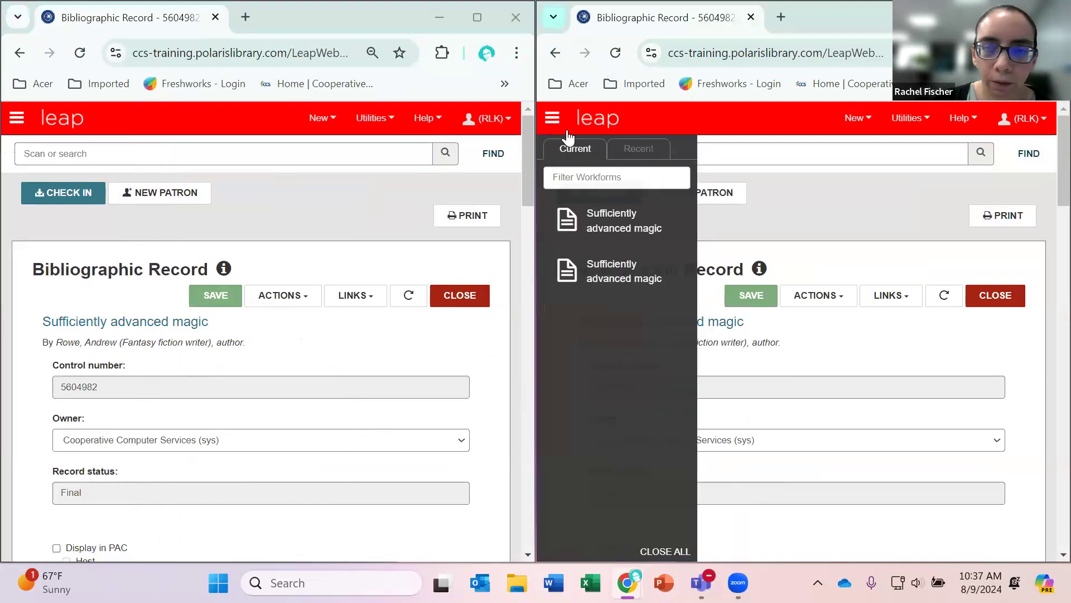
{"action": "left_click", "coordinate": [604, 222]}
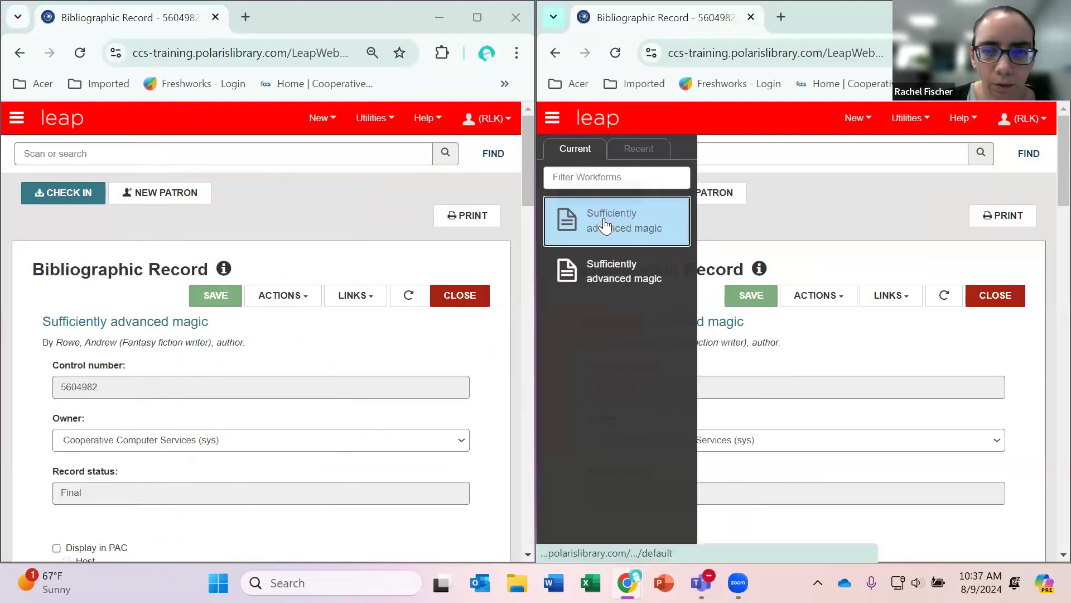
{"action": "left_click", "coordinate": [554, 119]}
{"action": "left_click", "coordinate": [608, 279]}
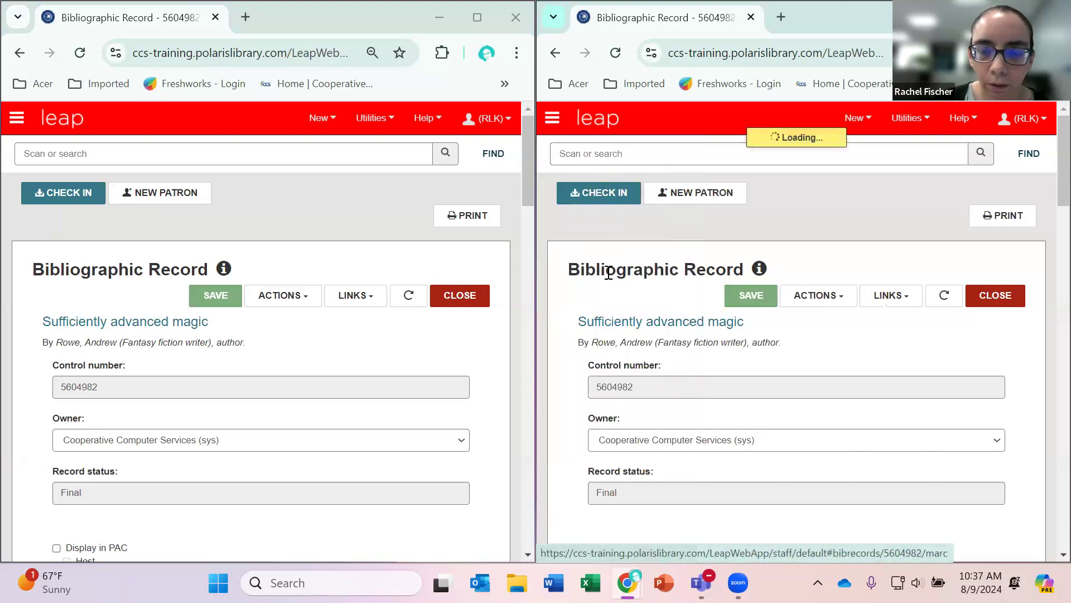
{"action": "left_click", "coordinate": [552, 118]}
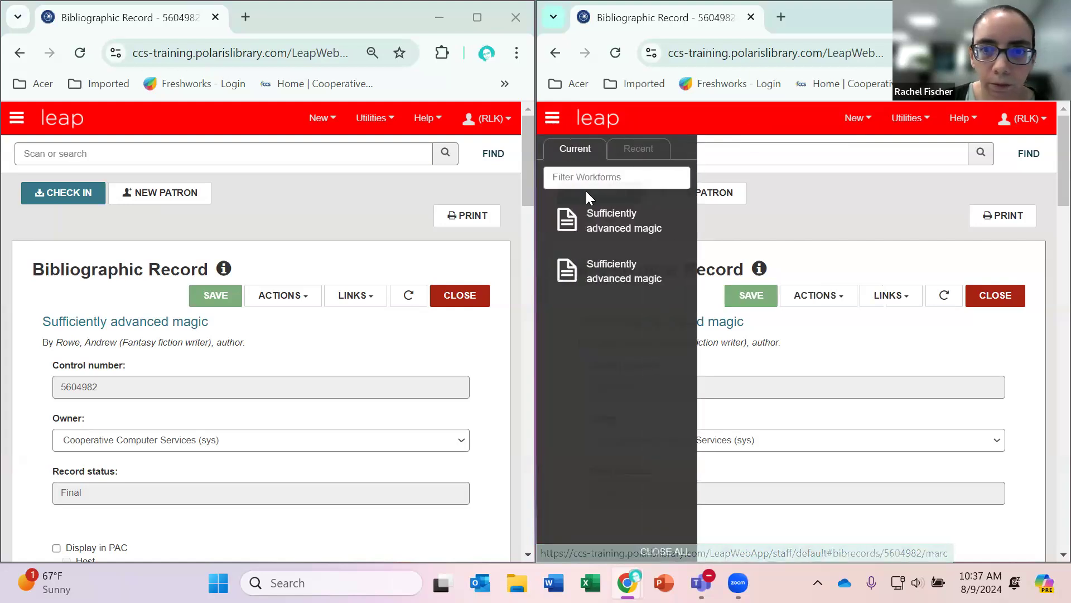
{"action": "left_click", "coordinate": [595, 222]}
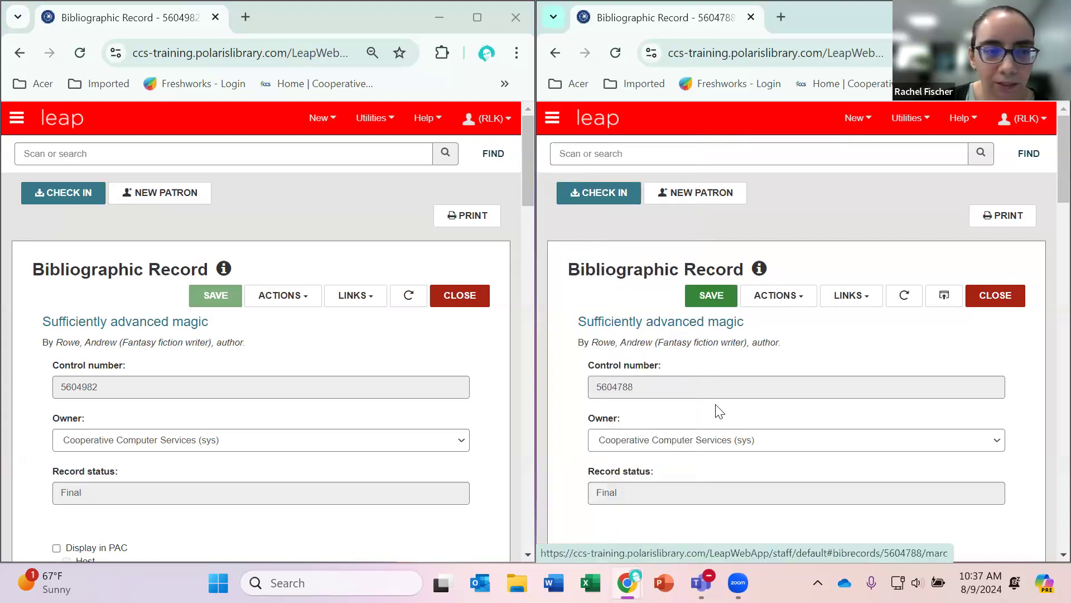
Compare the MARC fields of records 5604982 and 5604788 in the two windows.
{"action": "scroll", "coordinate": [700, 415], "scroll_direction": "down", "scroll_amount": 8}
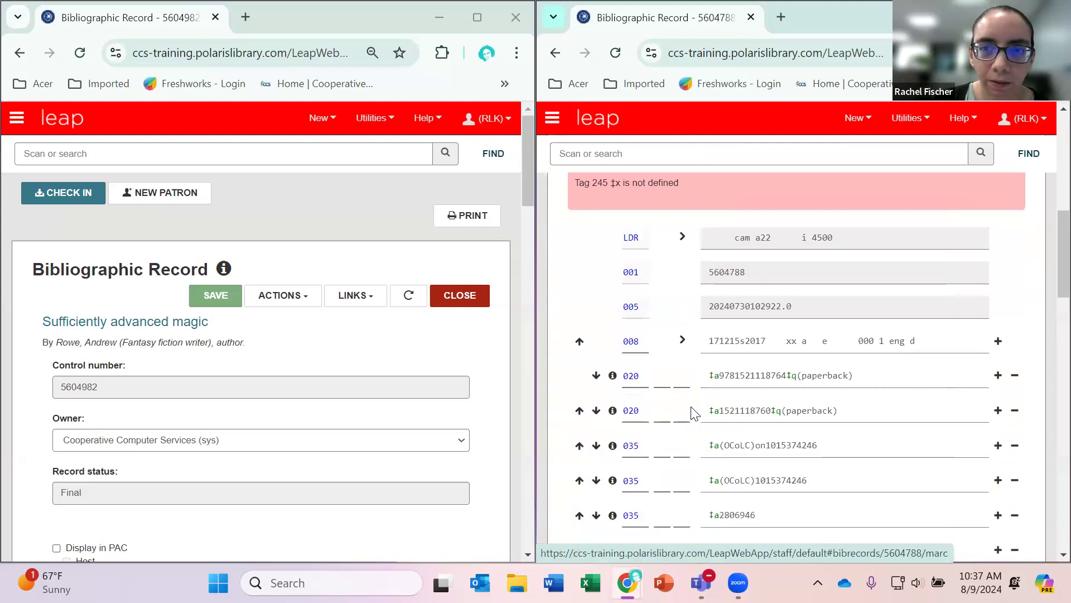
{"action": "scroll", "coordinate": [695, 414], "scroll_direction": "down", "scroll_amount": 3}
{"action": "scroll", "coordinate": [277, 375], "scroll_direction": "down", "scroll_amount": 12}
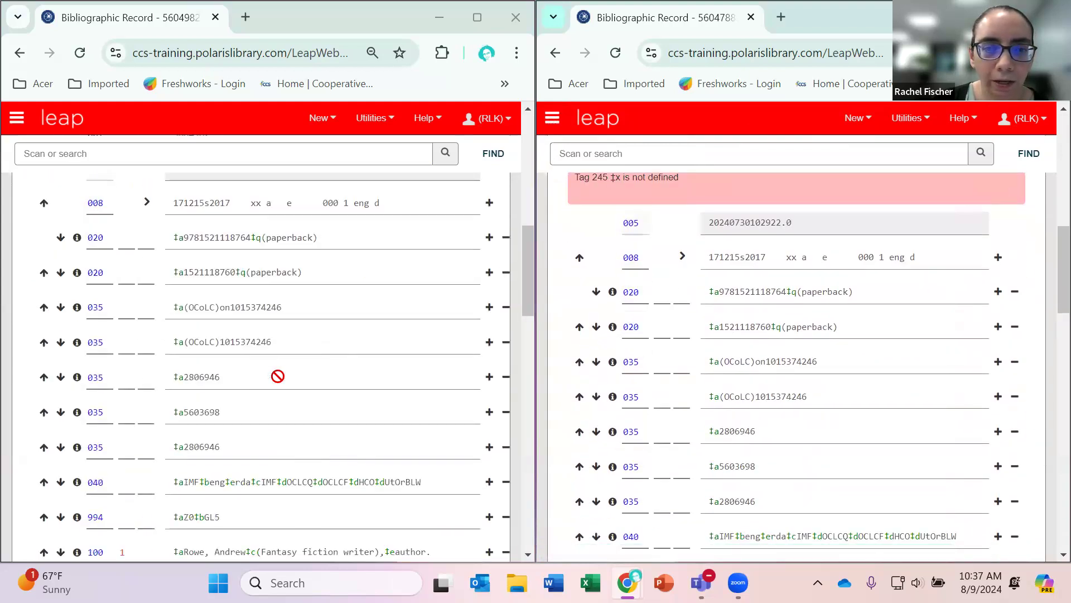
{"action": "scroll", "coordinate": [631, 386], "scroll_direction": "down", "scroll_amount": 6}
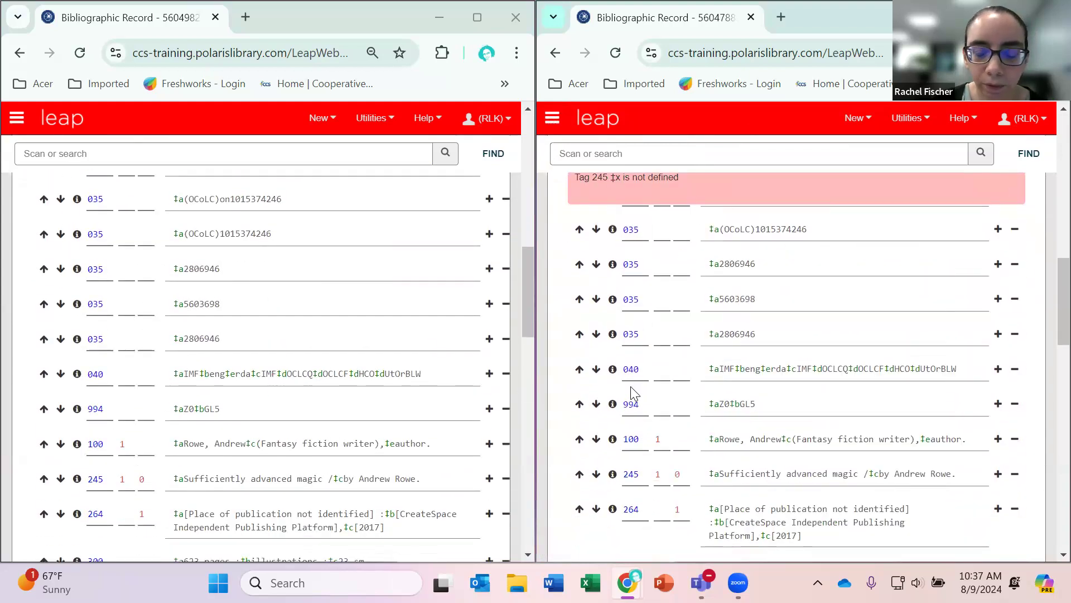
{"action": "scroll", "coordinate": [627, 387], "scroll_direction": "up", "scroll_amount": 10}
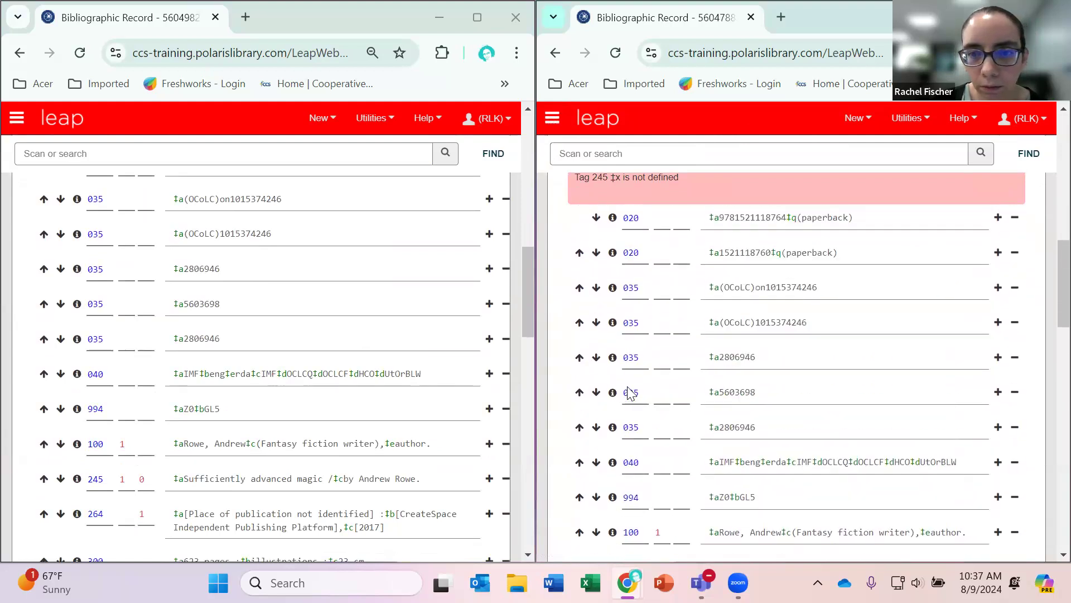
{"action": "scroll", "coordinate": [631, 391], "scroll_direction": "up", "scroll_amount": 5}
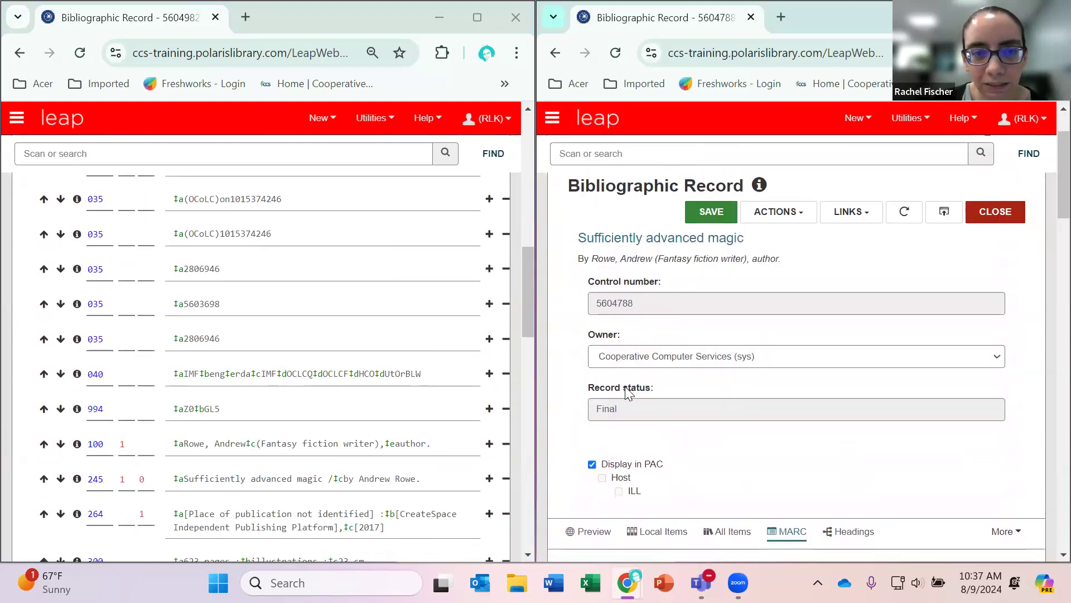
{"action": "scroll", "coordinate": [375, 403], "scroll_direction": "down", "scroll_amount": 8}
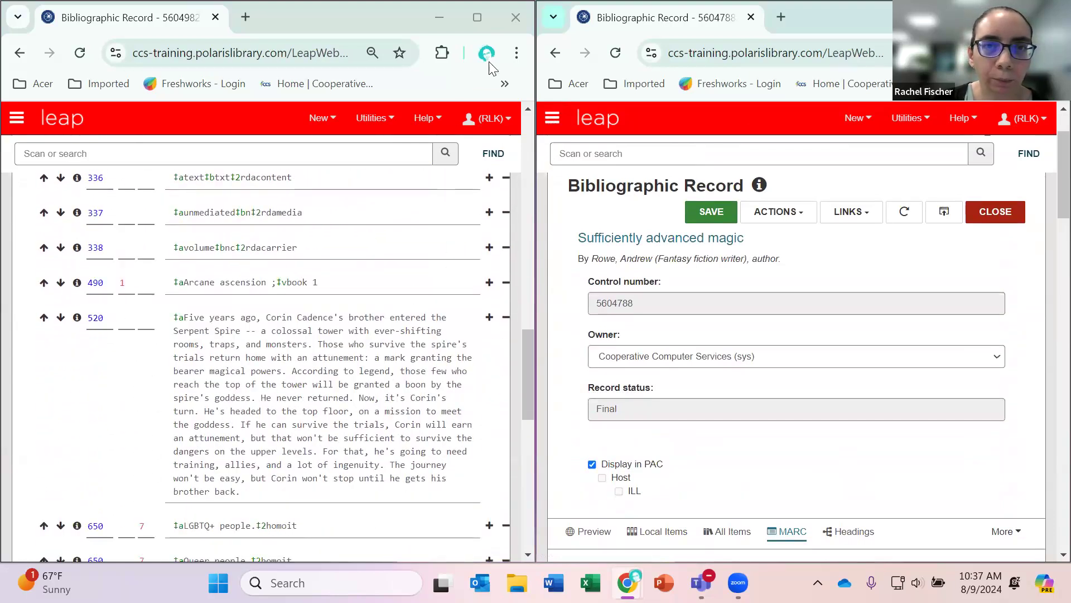
Close the extra browser window, leaving the site without saving, and close the workform of record 5604982 in the remaining window.
{"action": "left_click", "coordinate": [513, 24]}
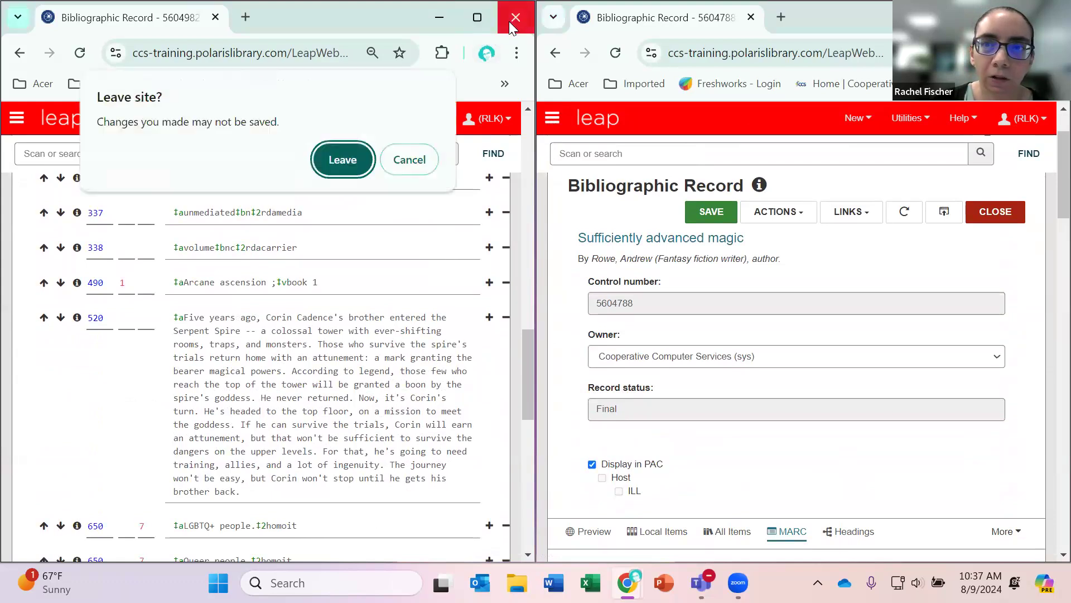
{"action": "left_click", "coordinate": [343, 159]}
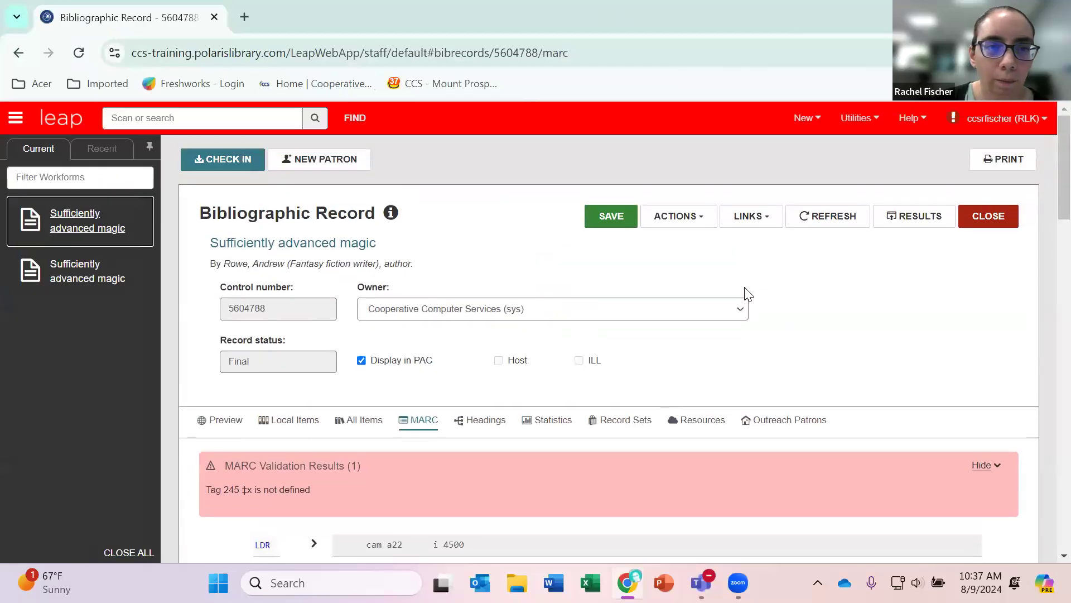
{"action": "left_click", "coordinate": [114, 277]}
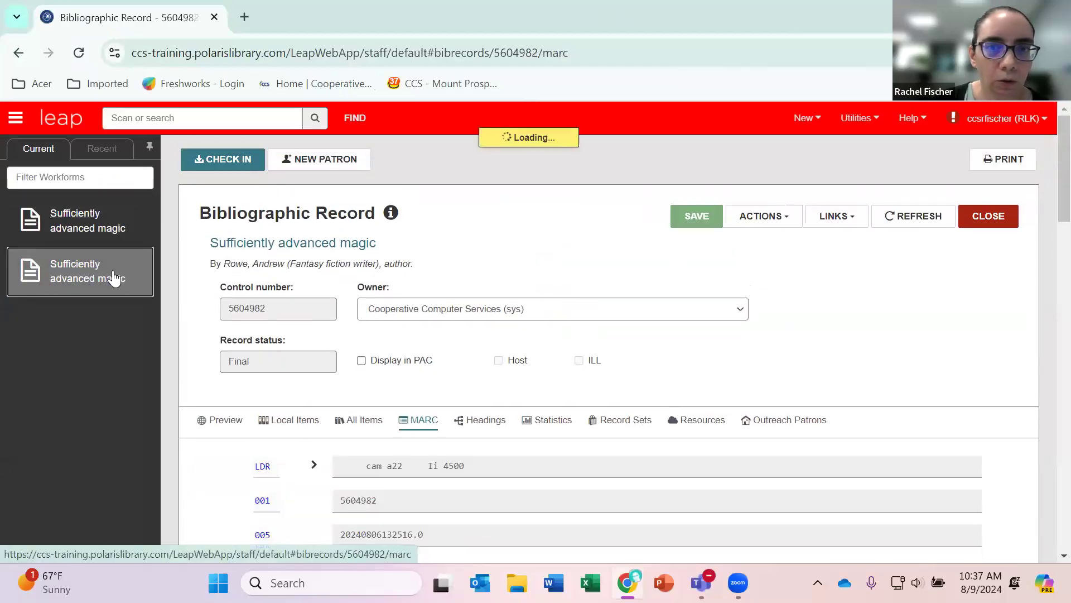
{"action": "left_click", "coordinate": [986, 215]}
Save record 5604788 and replace the detected duplicate record 5604982 with it.
{"action": "left_click", "coordinate": [72, 232]}
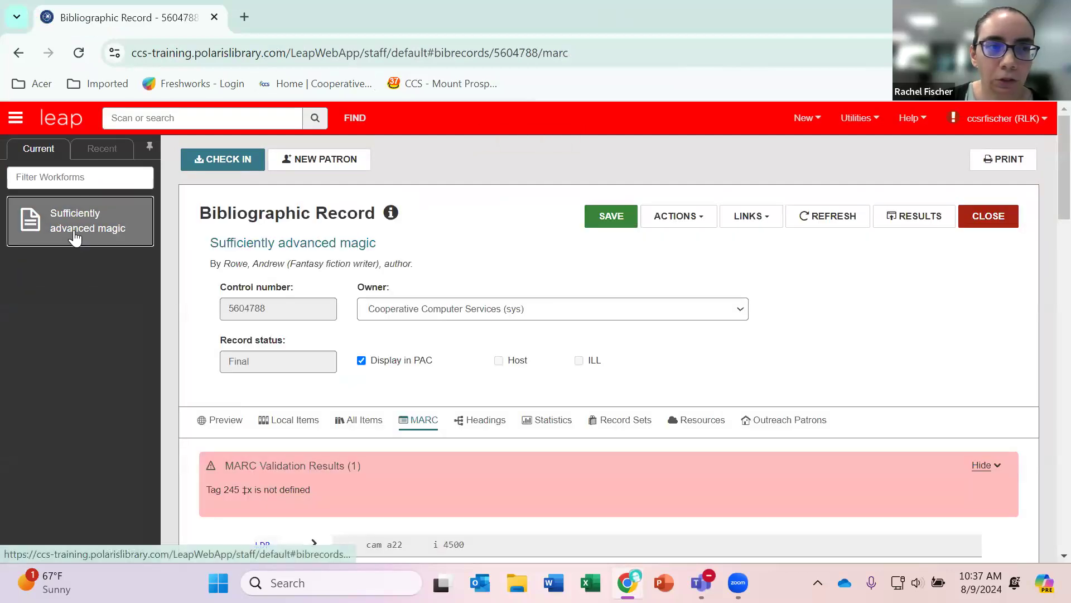
{"action": "left_click", "coordinate": [610, 216]}
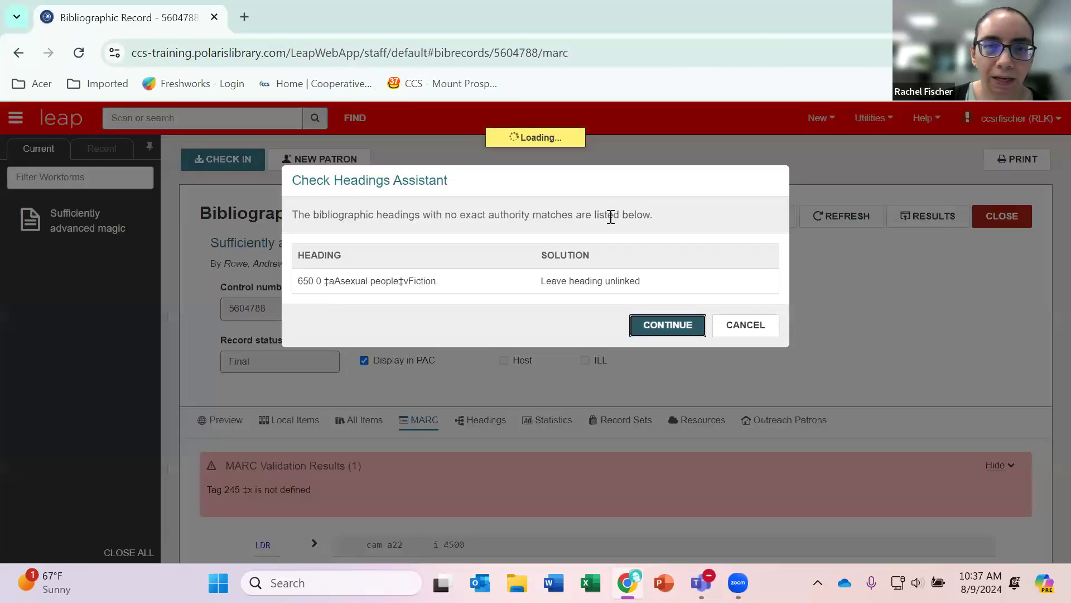
{"action": "left_click", "coordinate": [657, 329]}
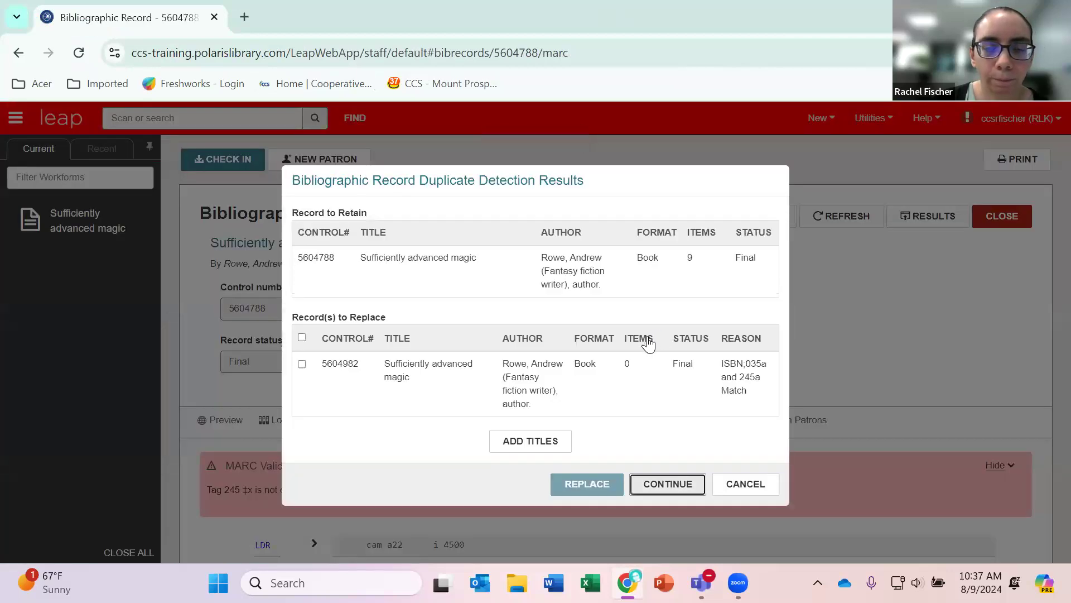
{"action": "left_click", "coordinate": [302, 365]}
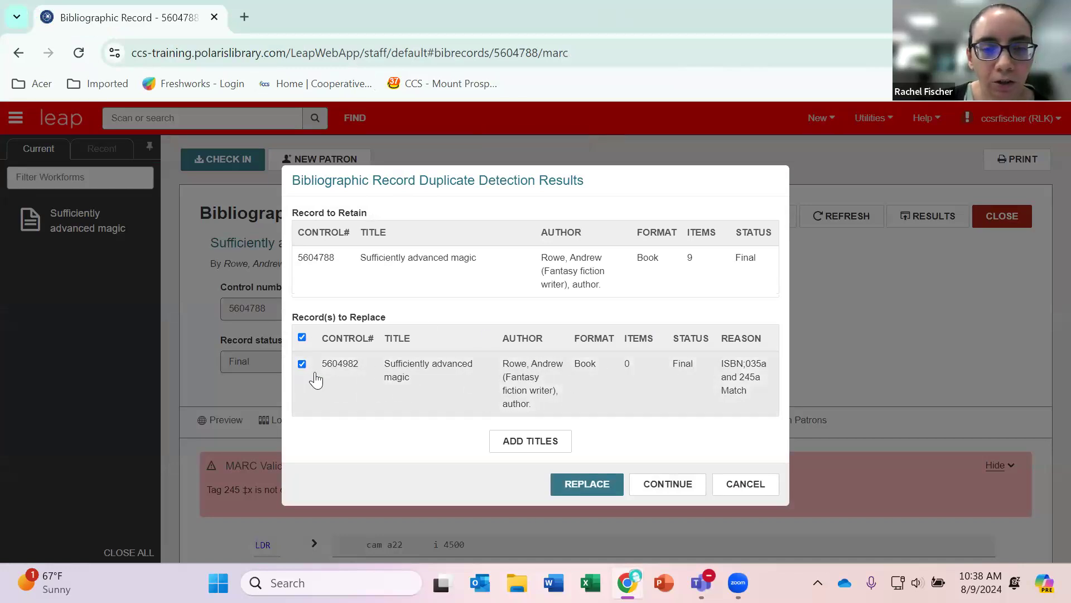
{"action": "left_click", "coordinate": [603, 491]}
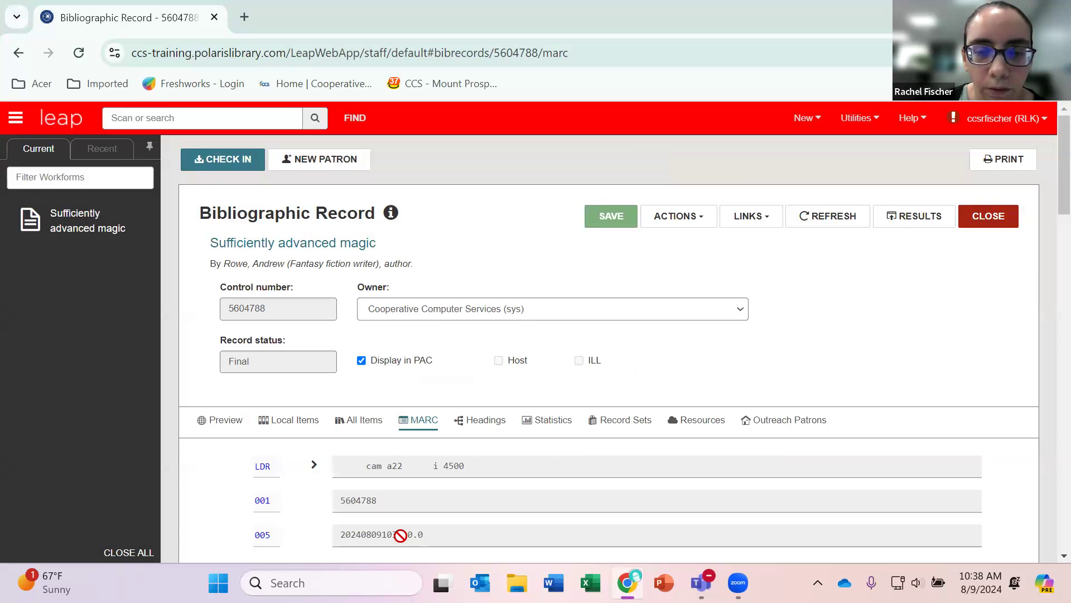
Unpin the list of open workforms.
{"action": "left_click", "coordinate": [149, 145]}
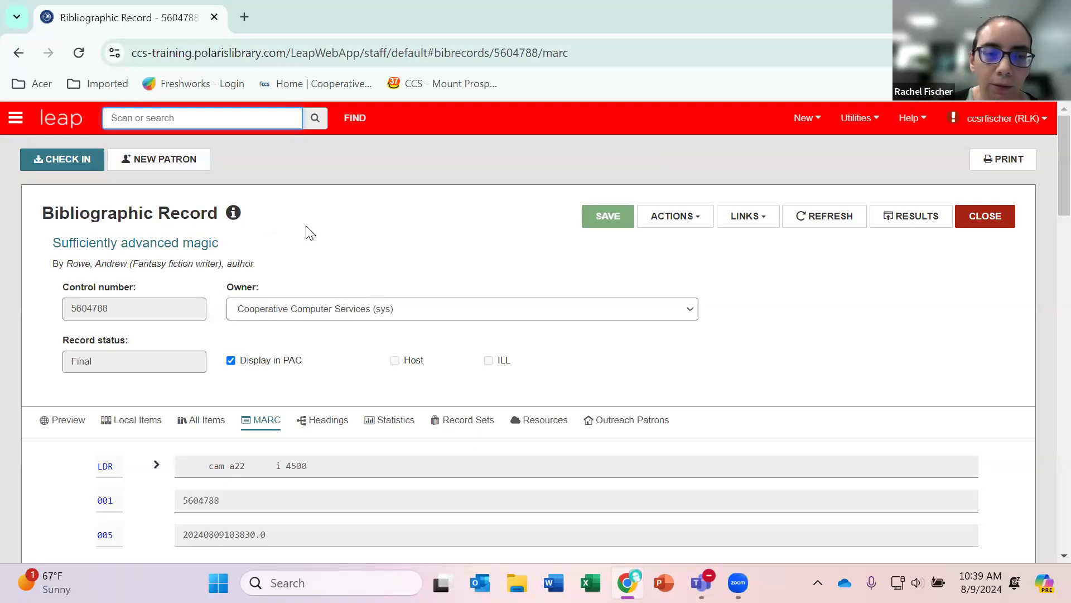
{"action": "left_click", "coordinate": [370, 219]}
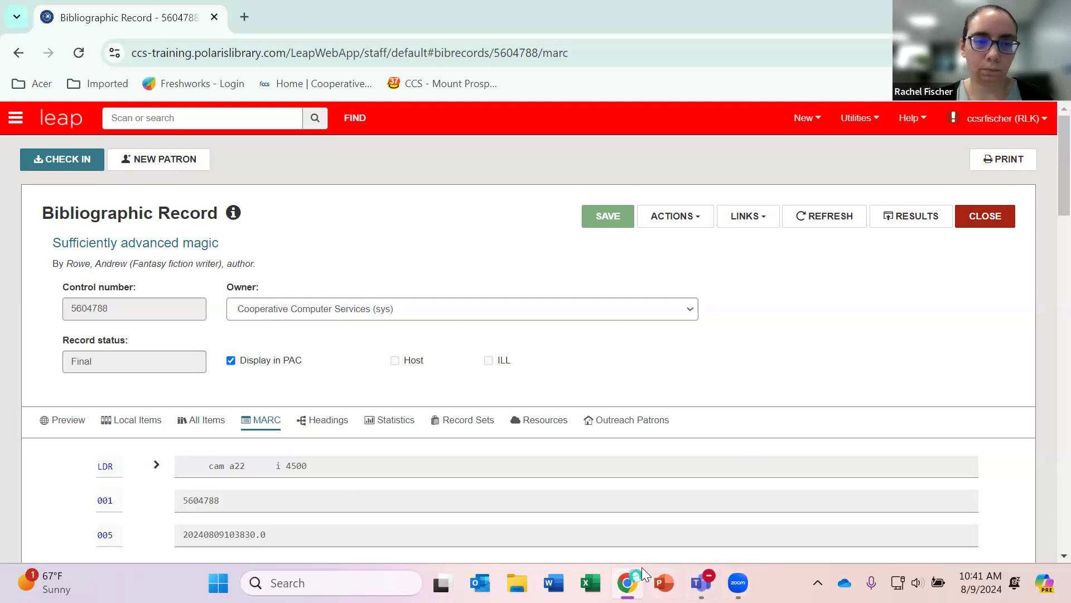
{"action": "scroll", "coordinate": [321, 480], "scroll_direction": "down", "scroll_amount": 4}
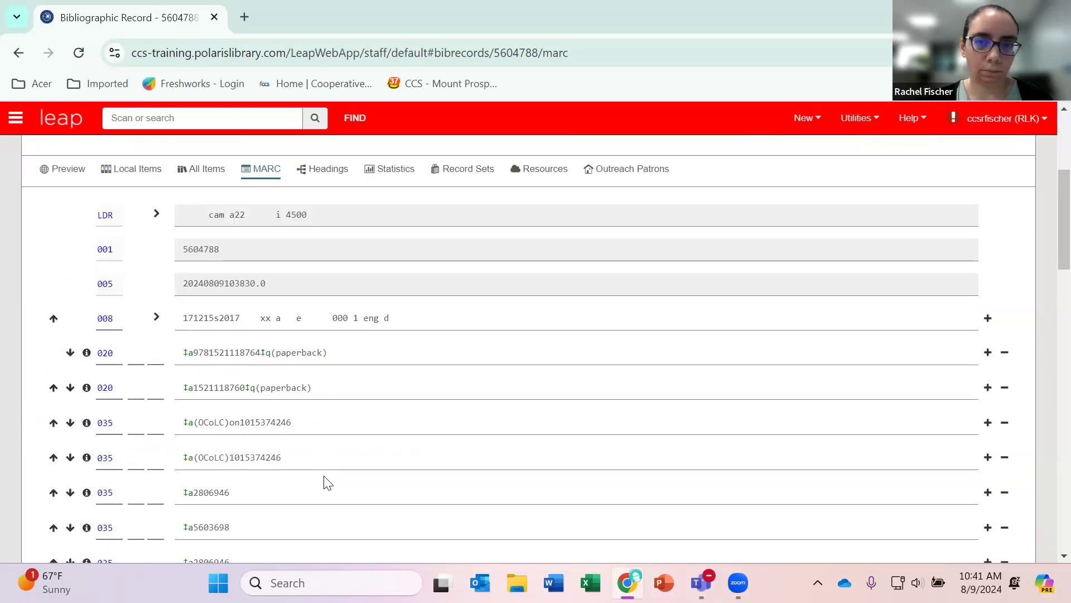
{"action": "scroll", "coordinate": [451, 451], "scroll_direction": "up", "scroll_amount": 5}
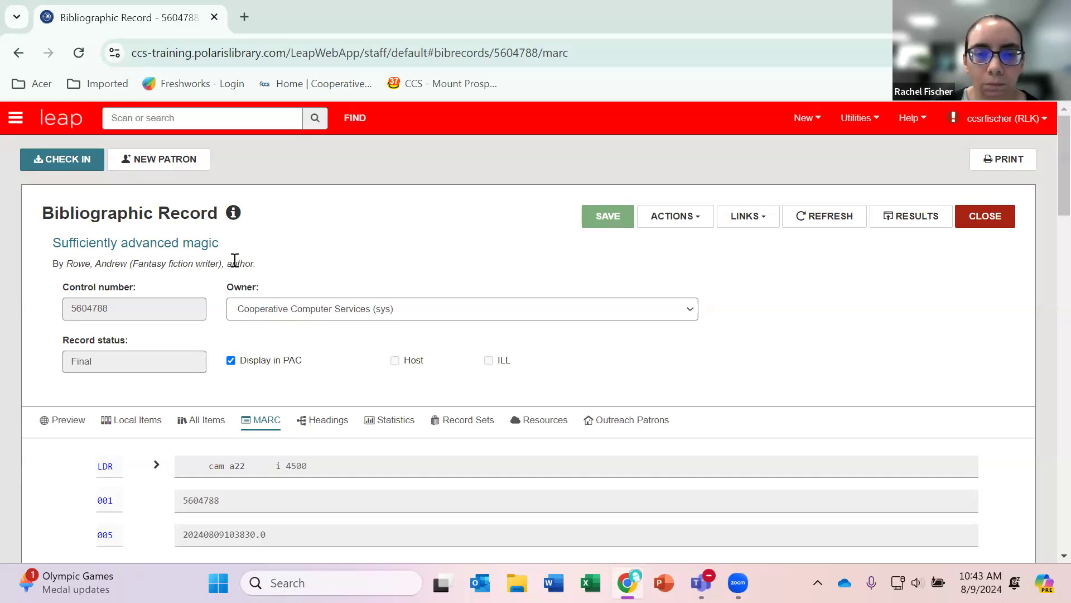
{"action": "left_click", "coordinate": [905, 368]}
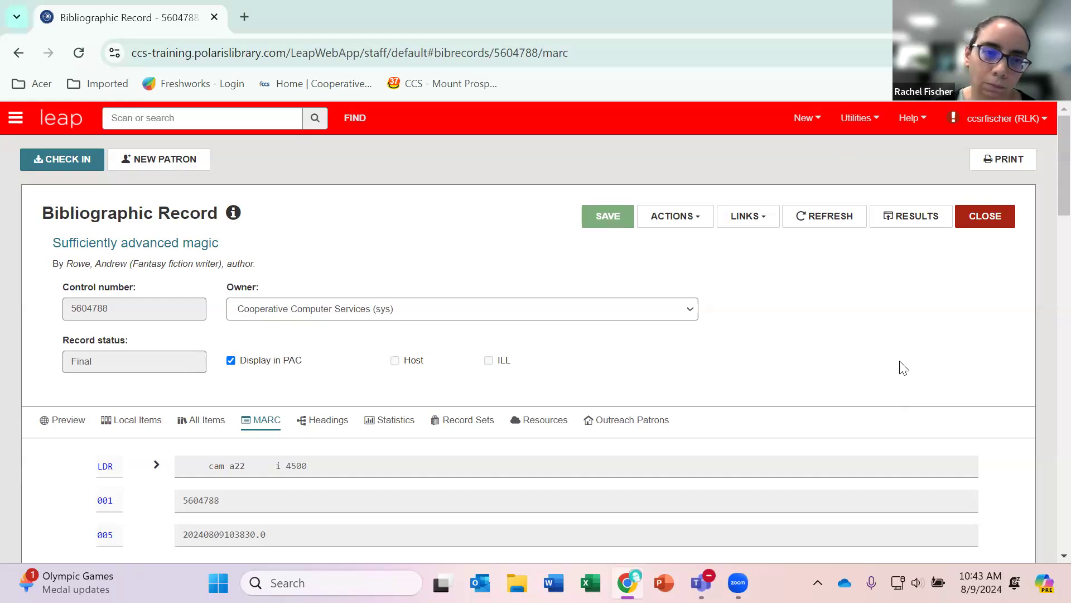
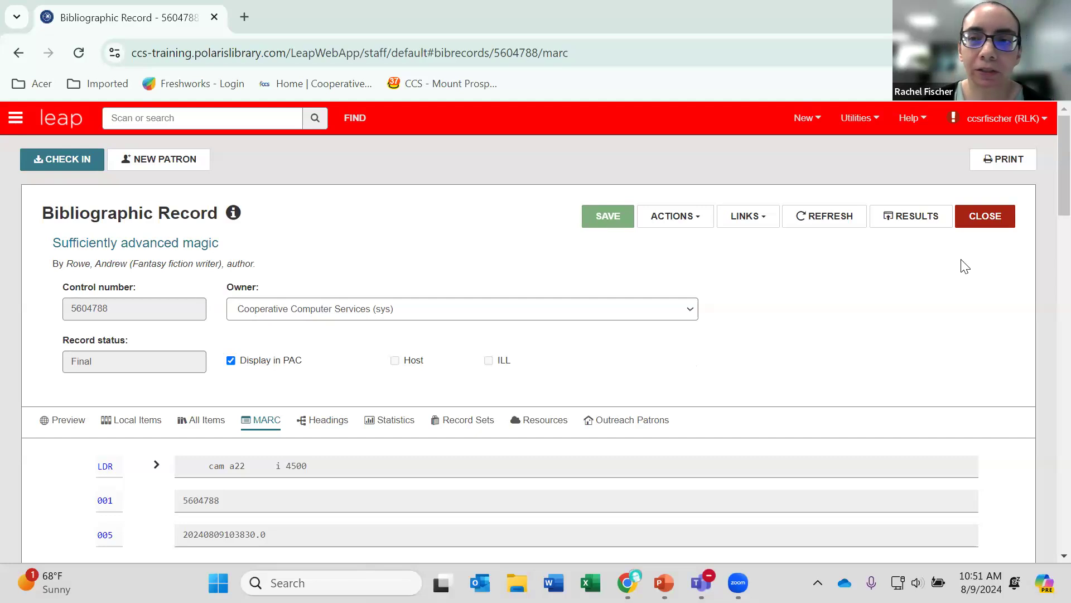
Close the open record and create a bibliographic record from the template ALK Early Learning Kit (Algonquin Area Public Library).
{"action": "left_click", "coordinate": [985, 218]}
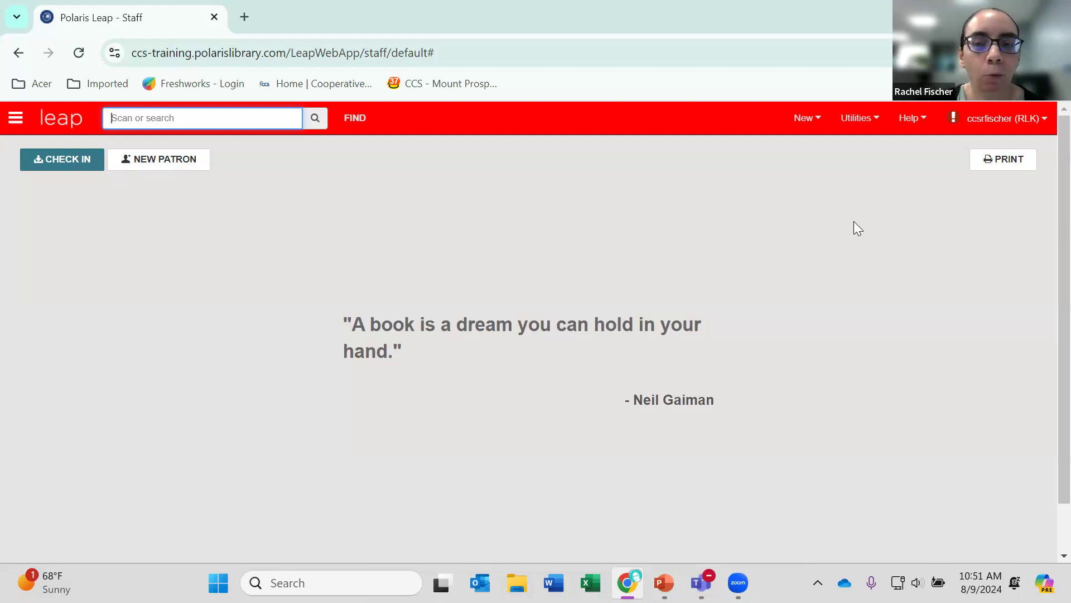
{"action": "left_click", "coordinate": [818, 123]}
{"action": "left_click", "coordinate": [809, 166]}
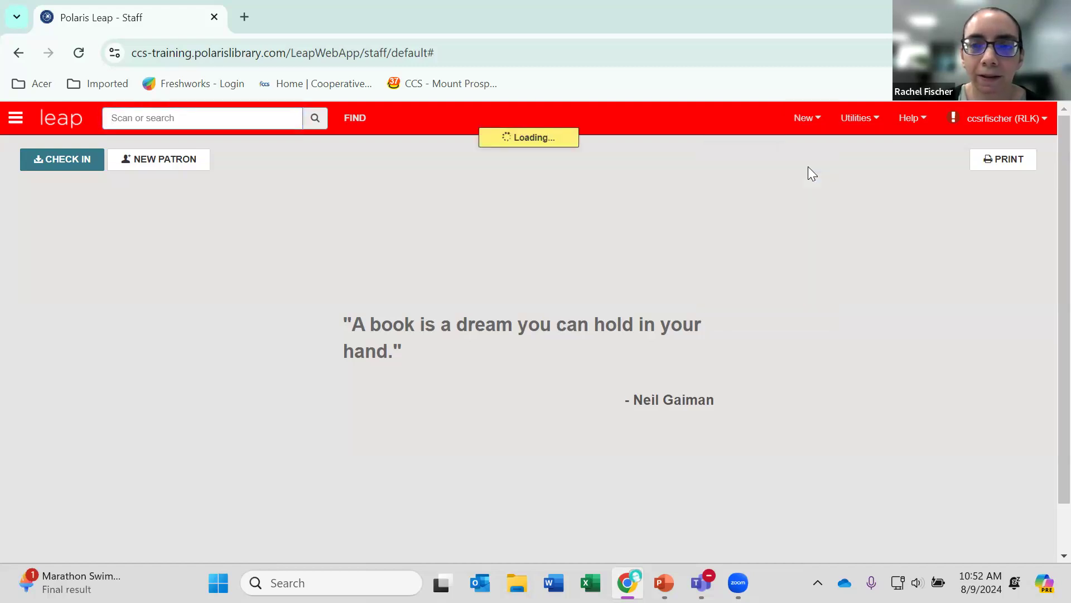
{"action": "left_click", "coordinate": [668, 244]}
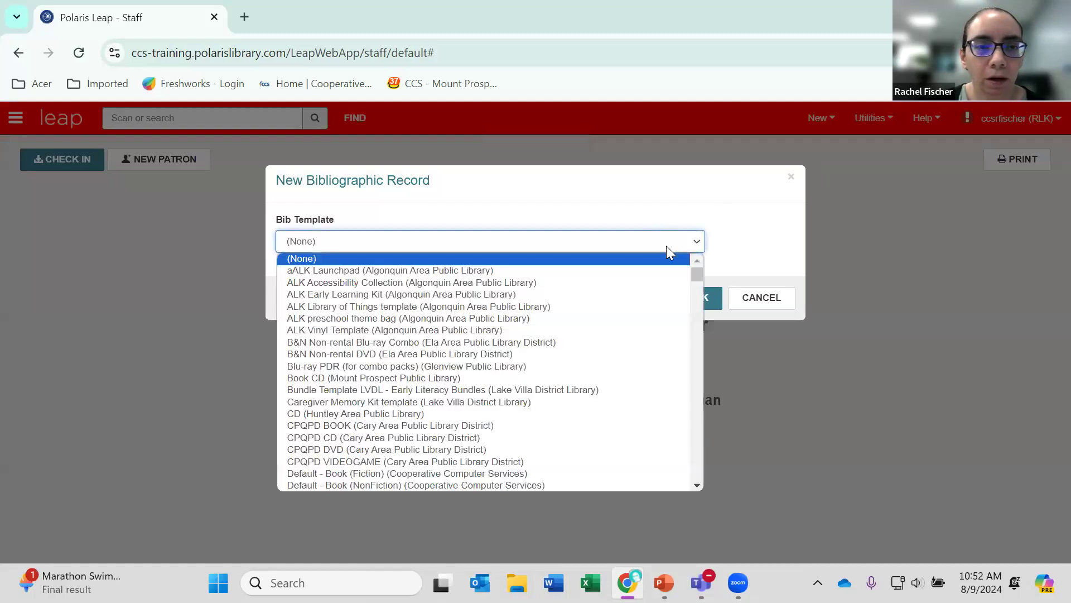
{"action": "scroll", "coordinate": [575, 368], "scroll_direction": "down", "scroll_amount": 3}
{"action": "scroll", "coordinate": [575, 368], "scroll_direction": "down", "scroll_amount": 15}
{"action": "scroll", "coordinate": [575, 368], "scroll_direction": "down", "scroll_amount": 10}
{"action": "scroll", "coordinate": [574, 368], "scroll_direction": "up", "scroll_amount": 7}
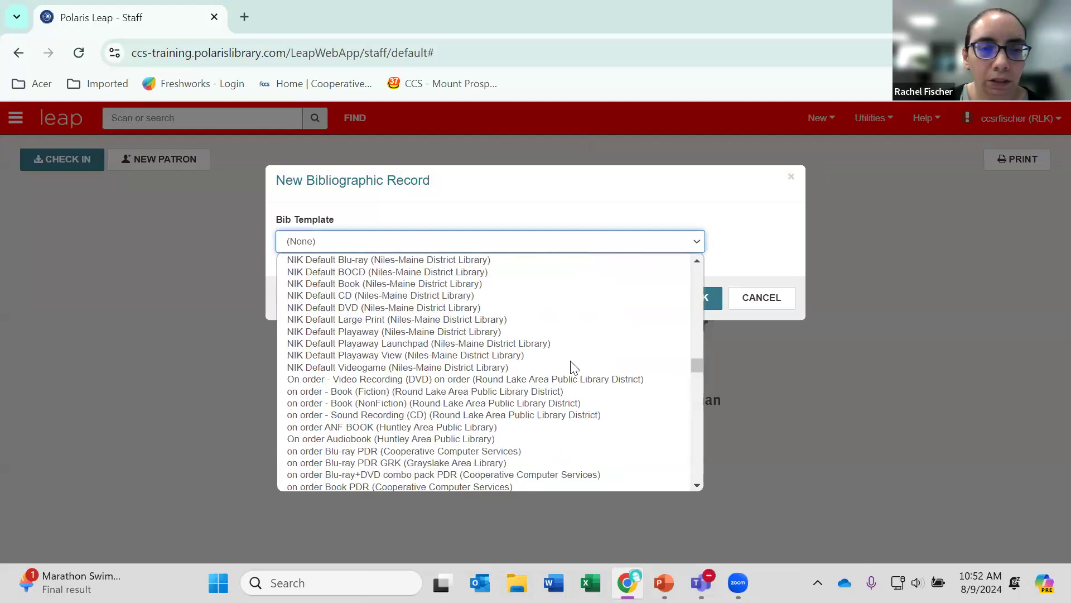
{"action": "scroll", "coordinate": [573, 367], "scroll_direction": "up", "scroll_amount": 20}
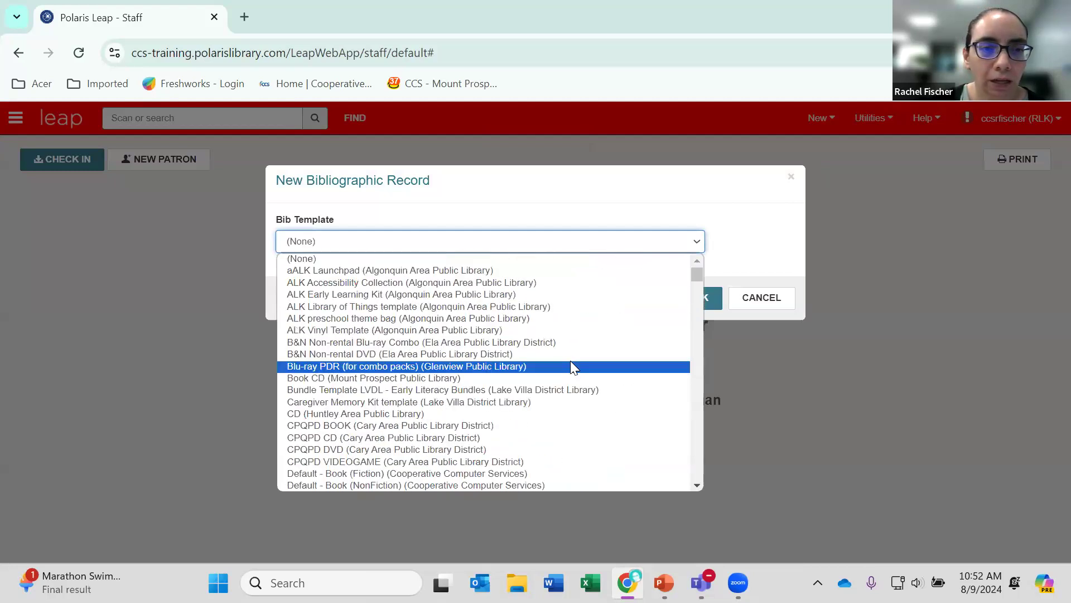
{"action": "left_click", "coordinate": [499, 296]}
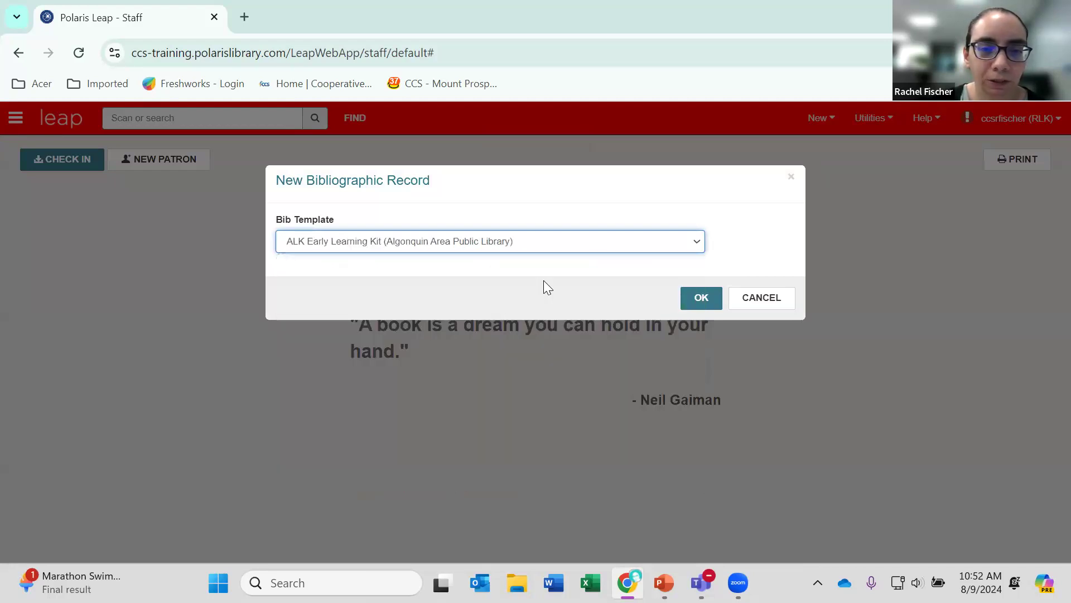
{"action": "left_click", "coordinate": [696, 305]}
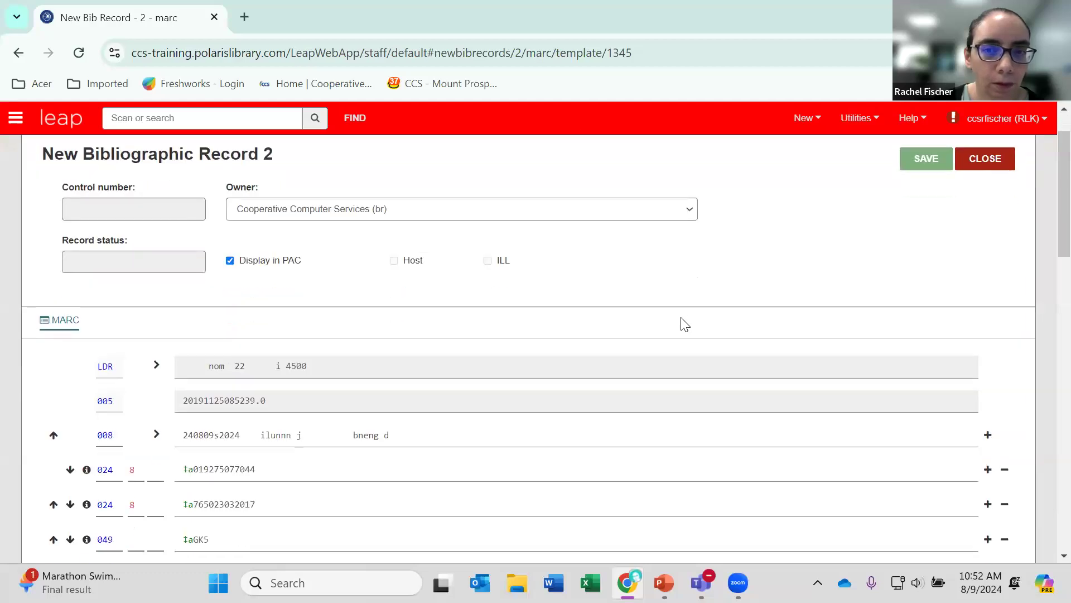
Append "example" to the subtitle in the new record's 245 field and save the record.
{"action": "scroll", "coordinate": [686, 324], "scroll_direction": "down", "scroll_amount": 8}
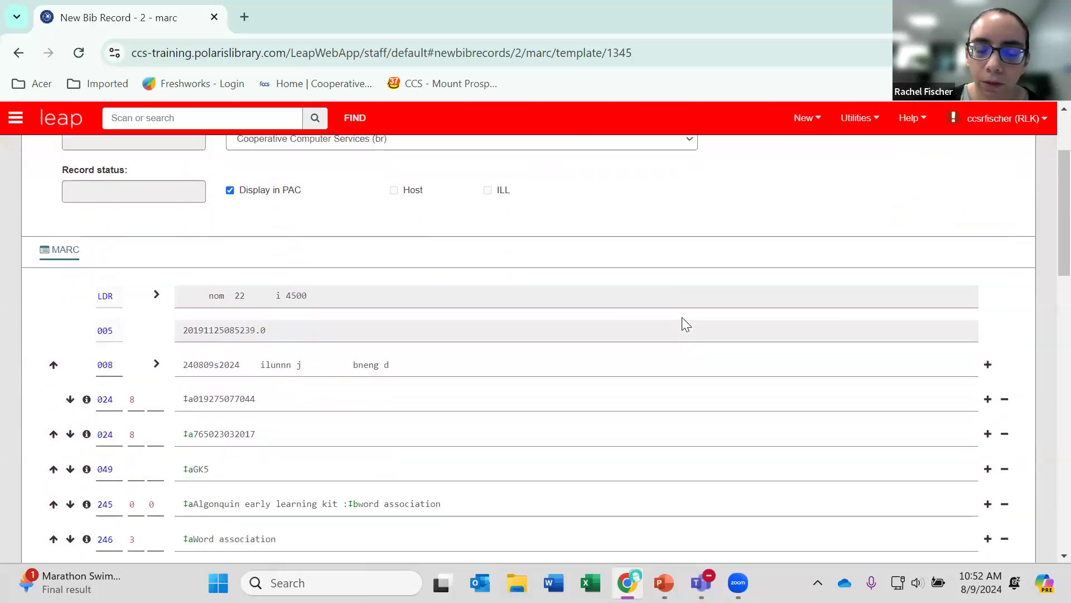
{"action": "left_click", "coordinate": [481, 214]}
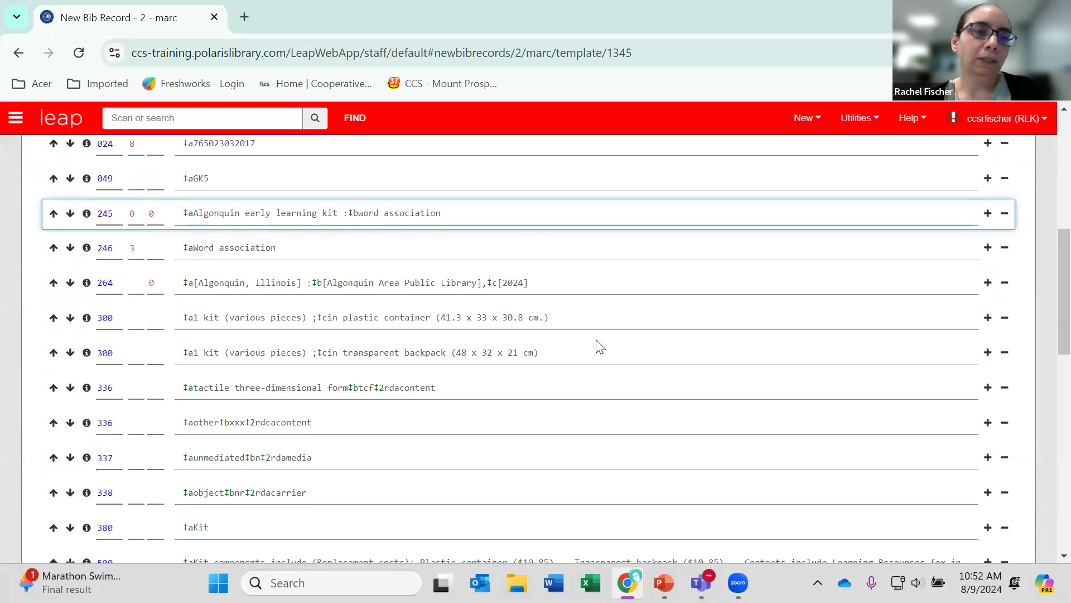
{"action": "type", "text": "example"}
{"action": "scroll", "coordinate": [600, 338], "scroll_direction": "up", "scroll_amount": 8}
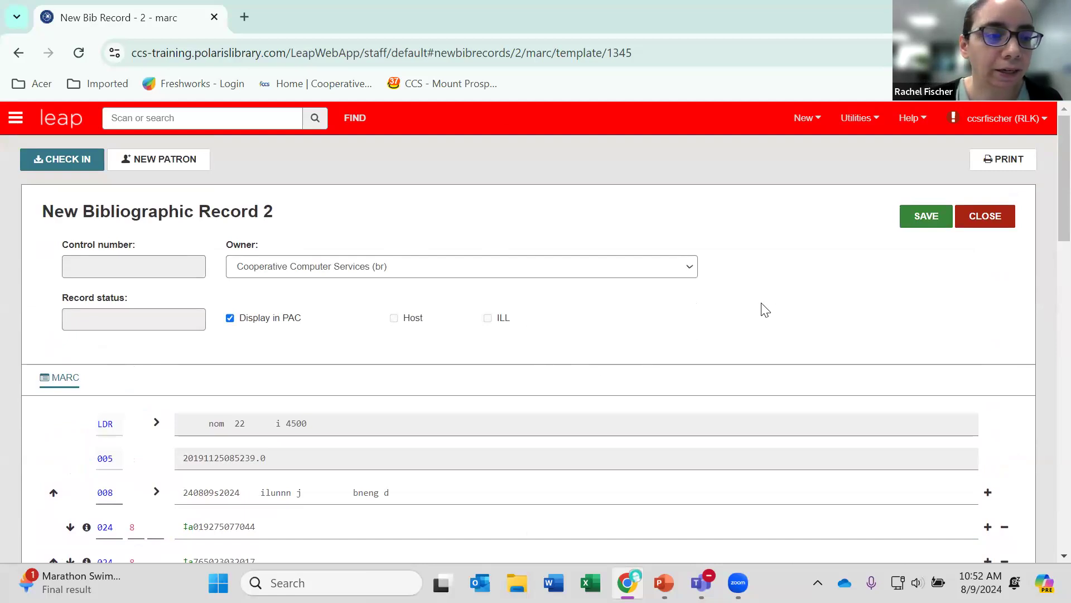
{"action": "left_click", "coordinate": [911, 223]}
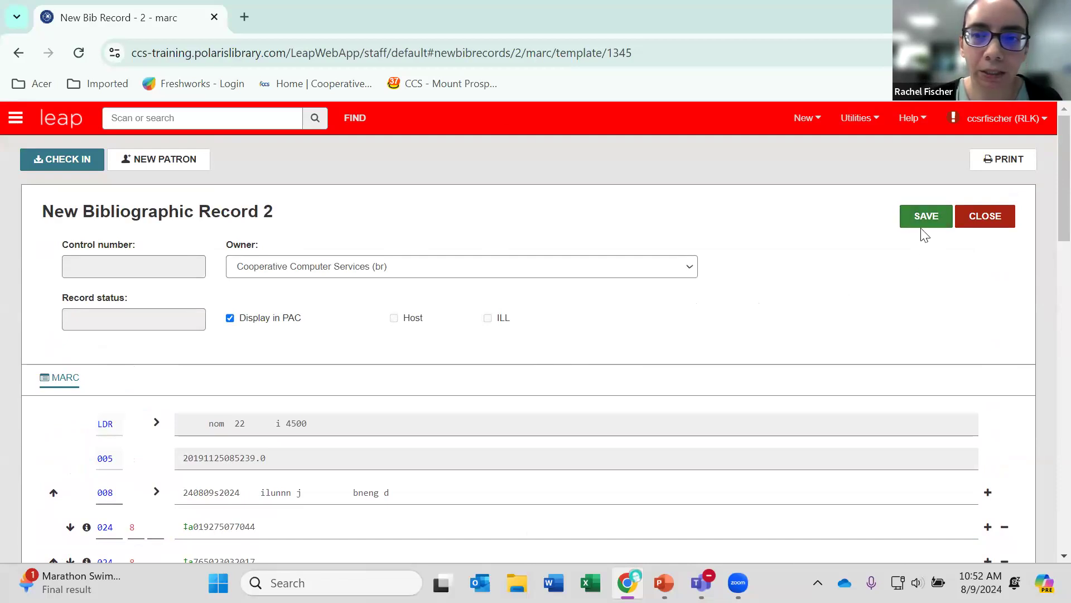
{"action": "left_click", "coordinate": [922, 230]}
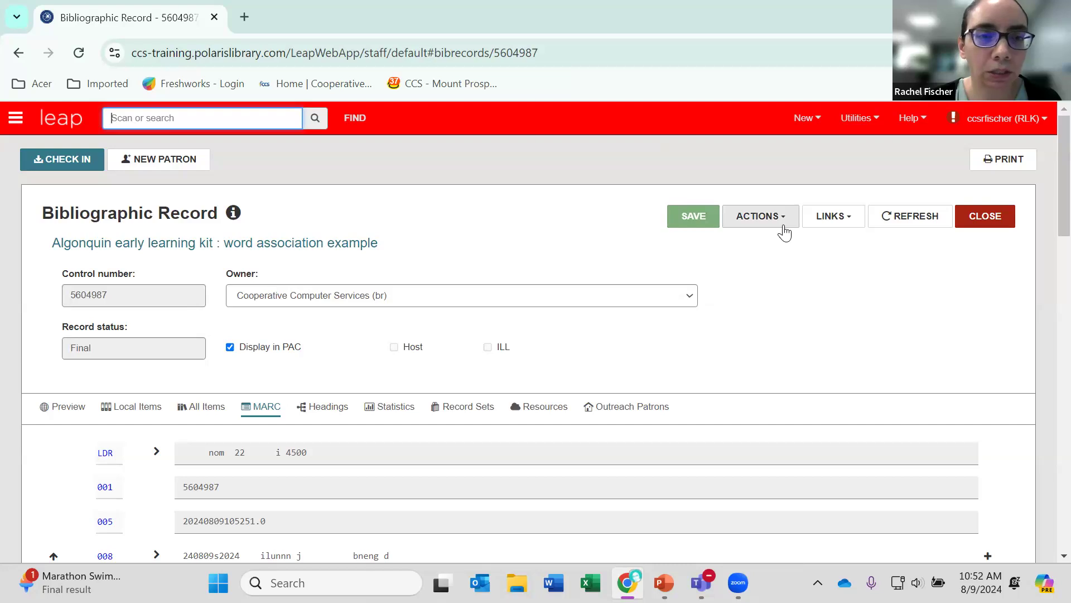
Copy the saved kit record, add "2" to the end of the copy's 245 title, save it and review its MARC fields.
{"action": "left_click", "coordinate": [785, 232]}
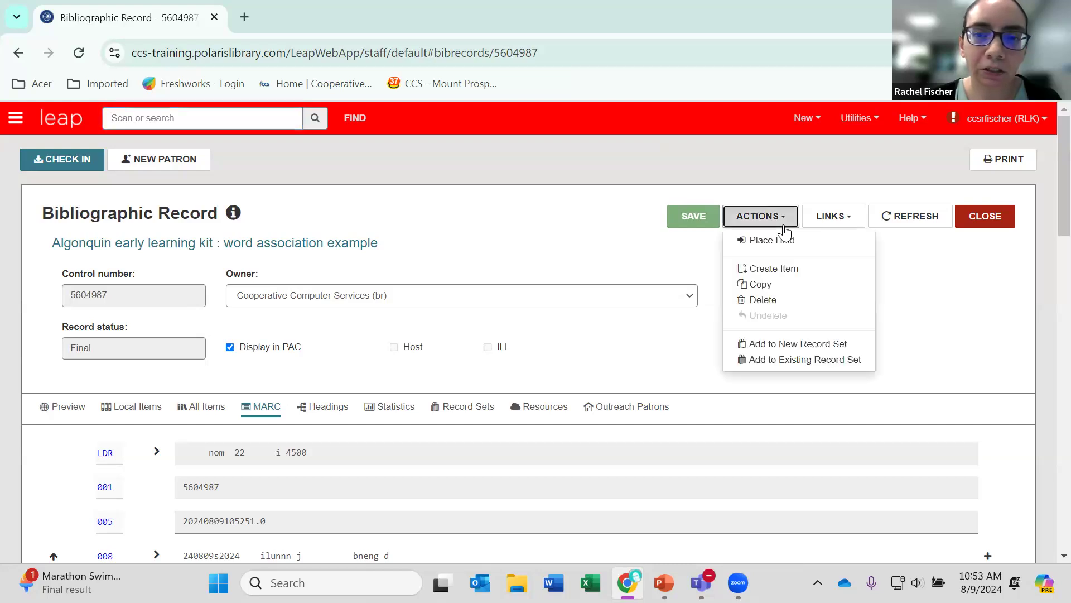
{"action": "left_click", "coordinate": [762, 285]}
{"action": "scroll", "coordinate": [728, 320], "scroll_direction": "down", "scroll_amount": 4}
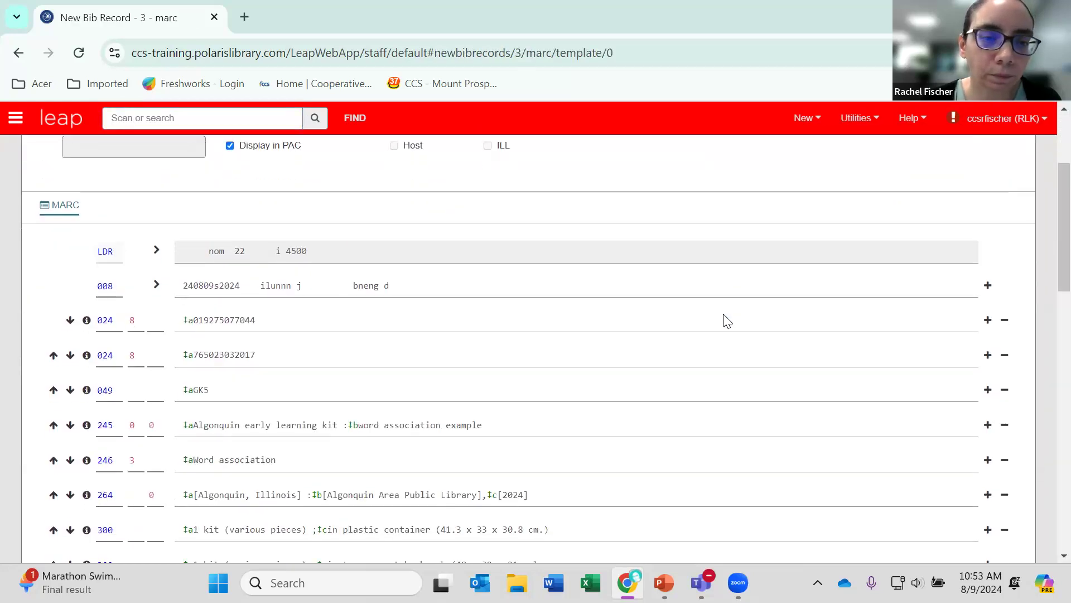
{"action": "left_click", "coordinate": [542, 342]}
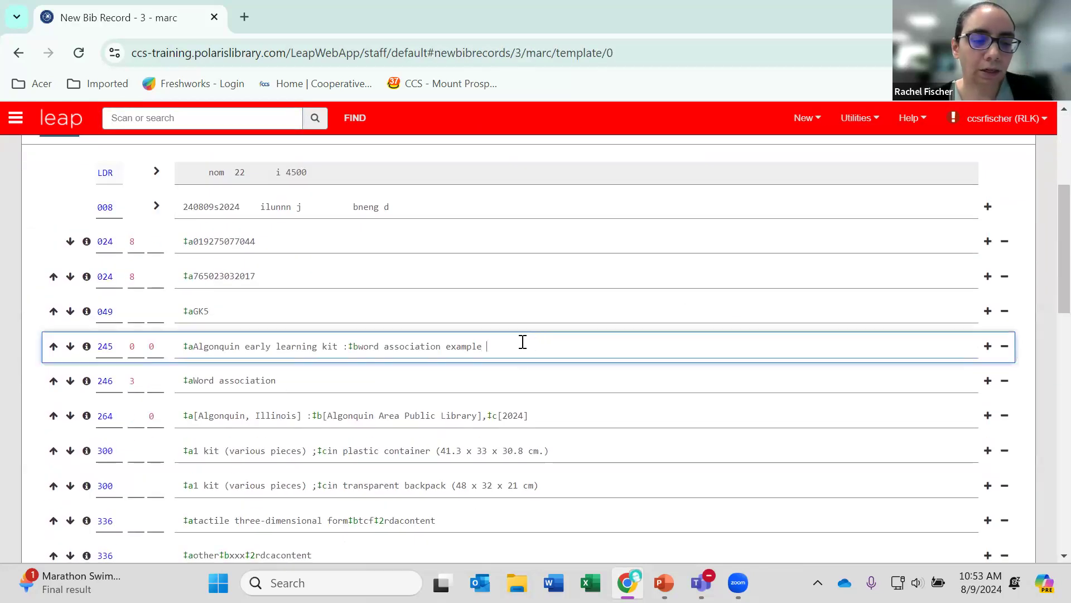
{"action": "scroll", "coordinate": [538, 349], "scroll_direction": "up", "scroll_amount": 4}
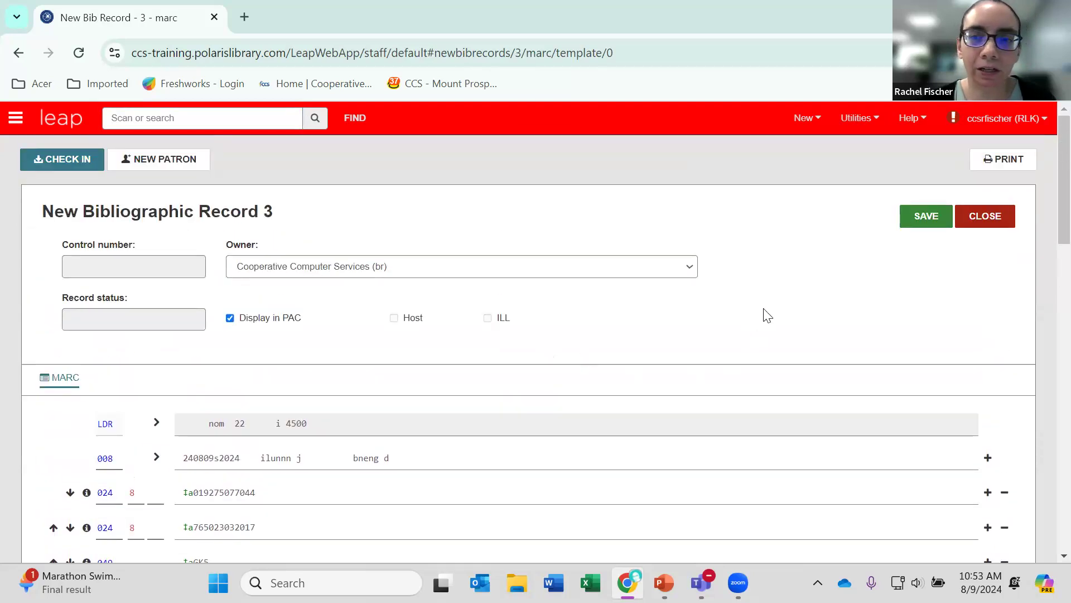
{"action": "left_click", "coordinate": [919, 225]}
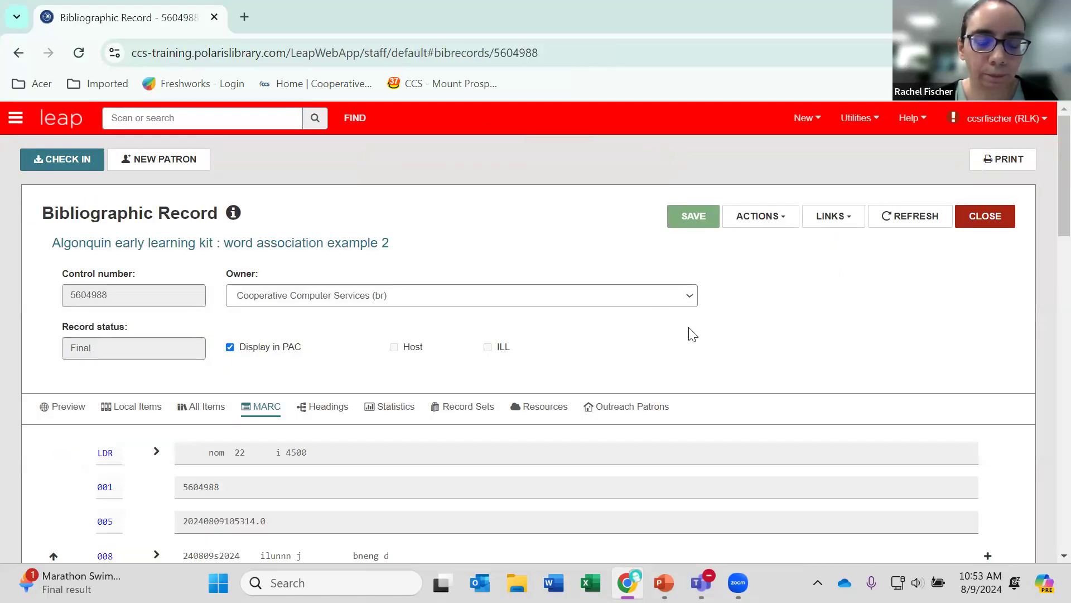
{"action": "scroll", "coordinate": [692, 333], "scroll_direction": "down", "scroll_amount": 5}
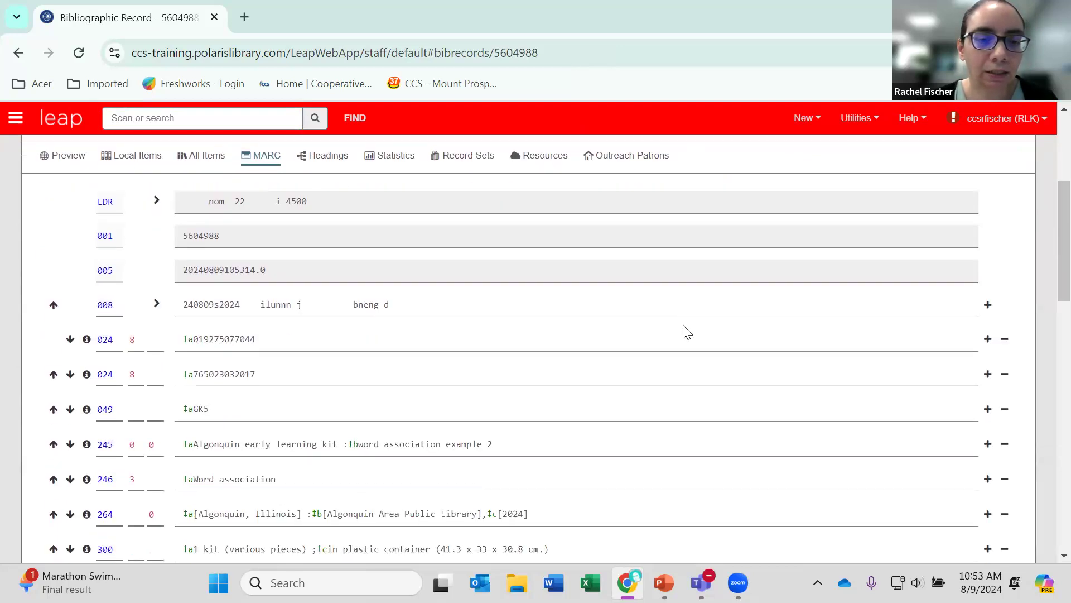
{"action": "scroll", "coordinate": [688, 332], "scroll_direction": "up", "scroll_amount": 5}
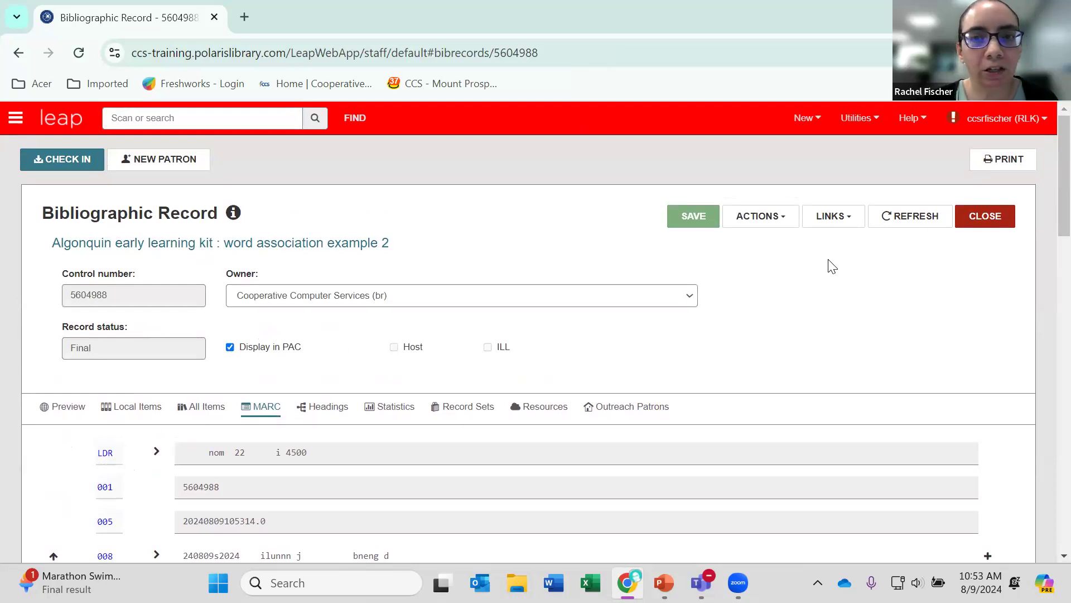
Start a new item template and look at its collection choices before any branch is chosen.
{"action": "left_click", "coordinate": [819, 123]}
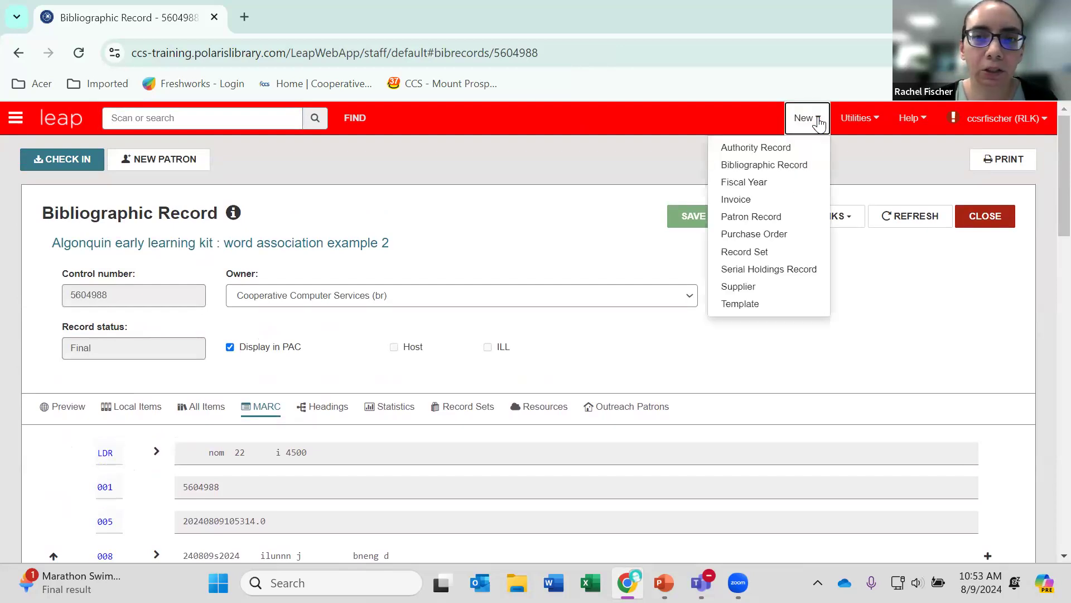
{"action": "mouse_move", "coordinate": [804, 311]}
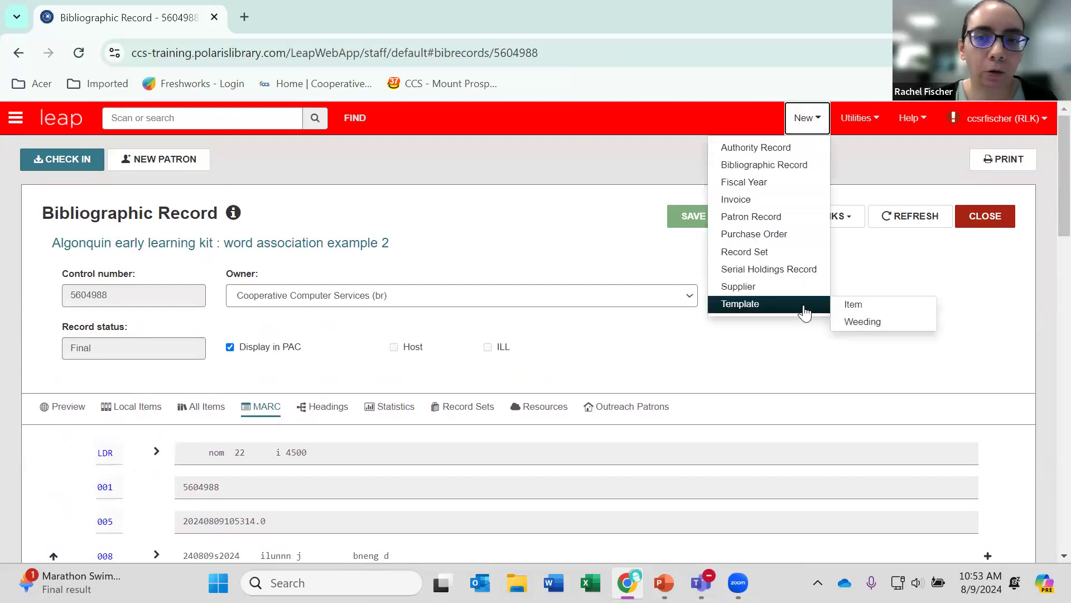
{"action": "left_click", "coordinate": [851, 304]}
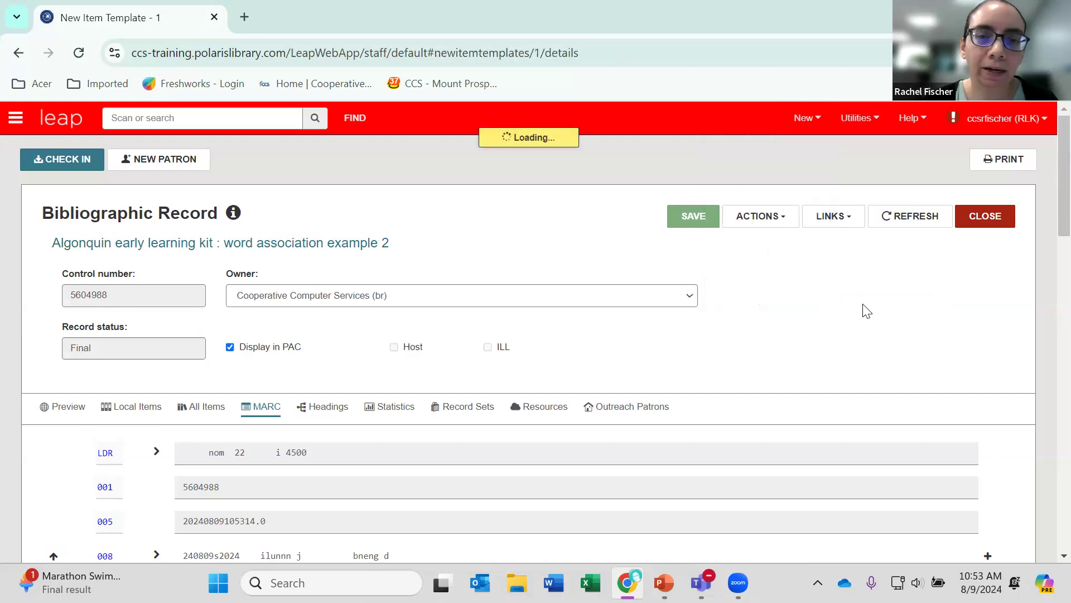
{"action": "scroll", "coordinate": [573, 313], "scroll_direction": "down", "scroll_amount": 2}
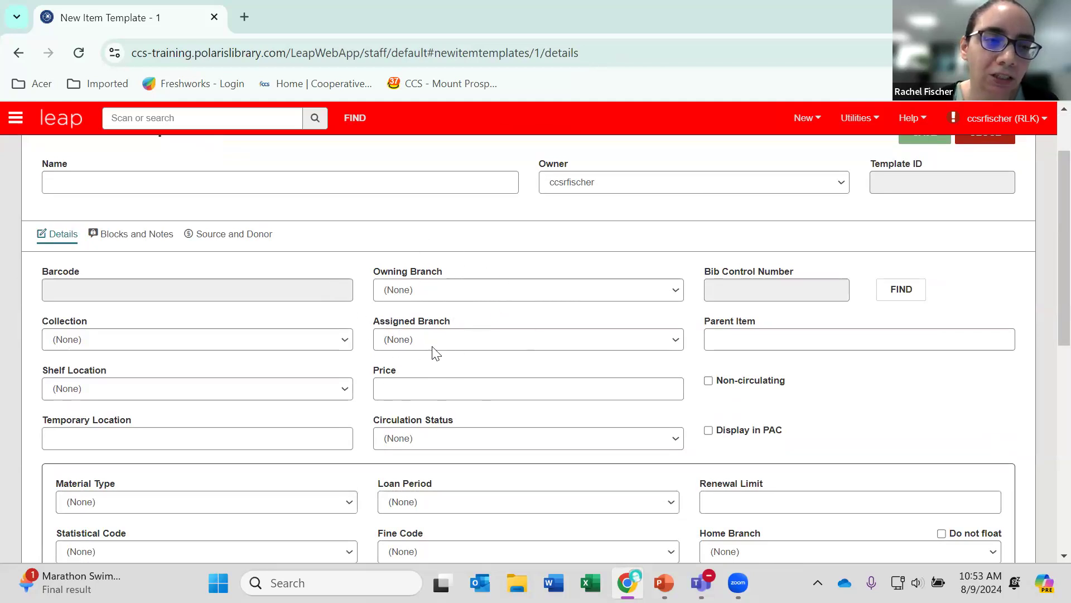
{"action": "left_click", "coordinate": [344, 342]}
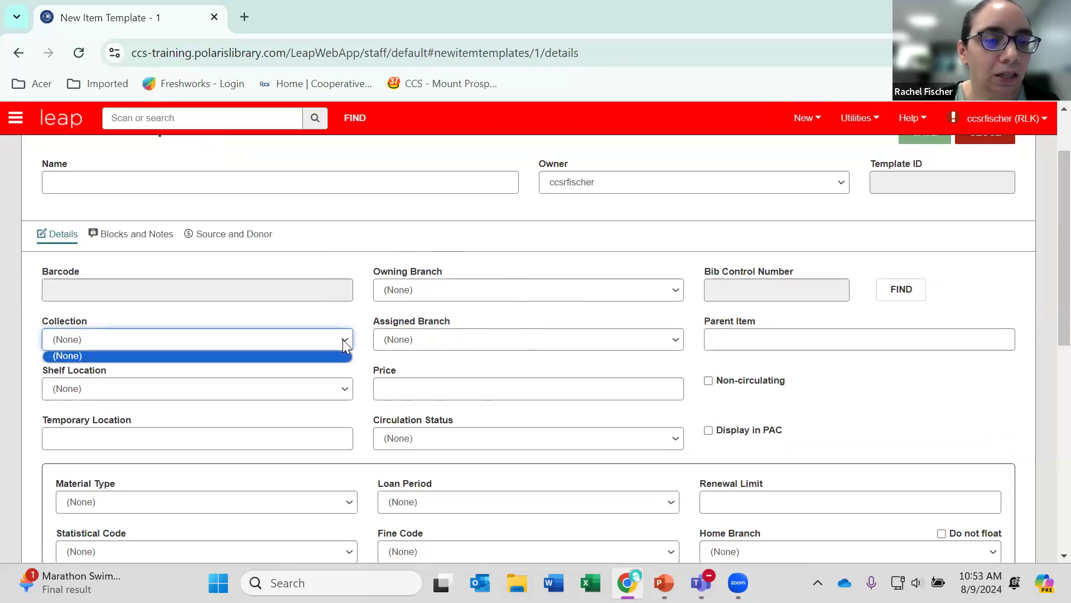
{"action": "left_click", "coordinate": [344, 342]}
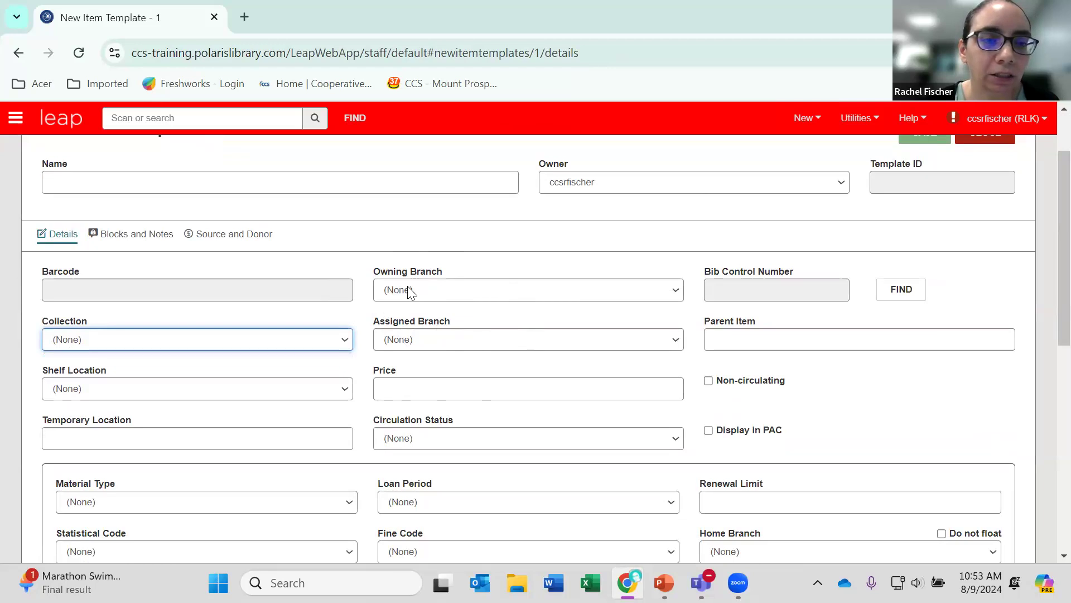
Set the item template's owning branch to Round Lake Area Public Library District (br).
{"action": "left_click", "coordinate": [482, 296]}
{"action": "scroll", "coordinate": [510, 368], "scroll_direction": "down", "scroll_amount": 10}
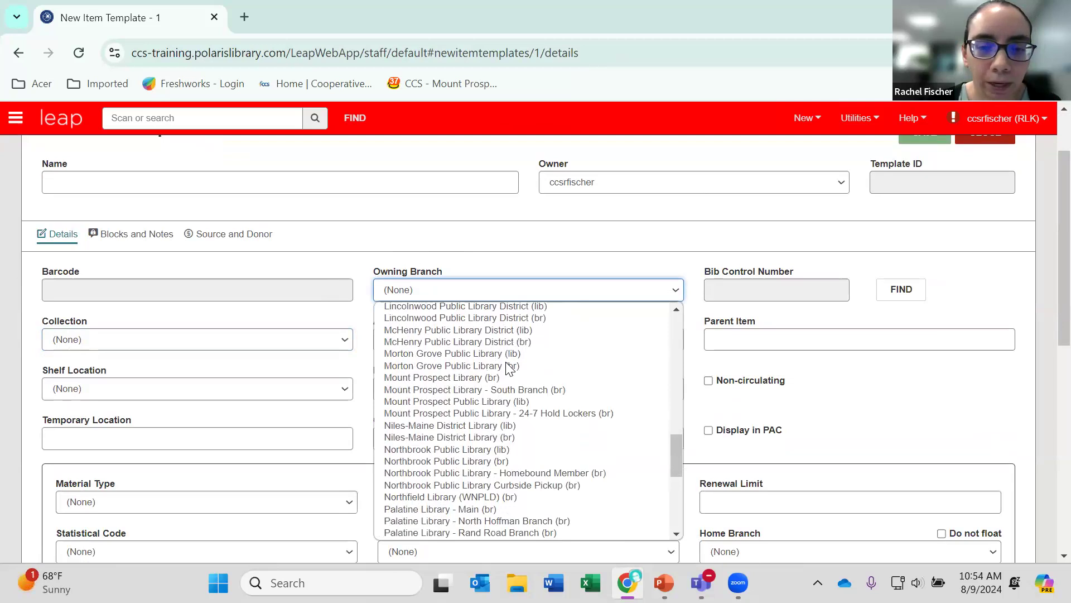
{"action": "scroll", "coordinate": [510, 369], "scroll_direction": "down", "scroll_amount": 3}
{"action": "scroll", "coordinate": [506, 361], "scroll_direction": "down", "scroll_amount": 2}
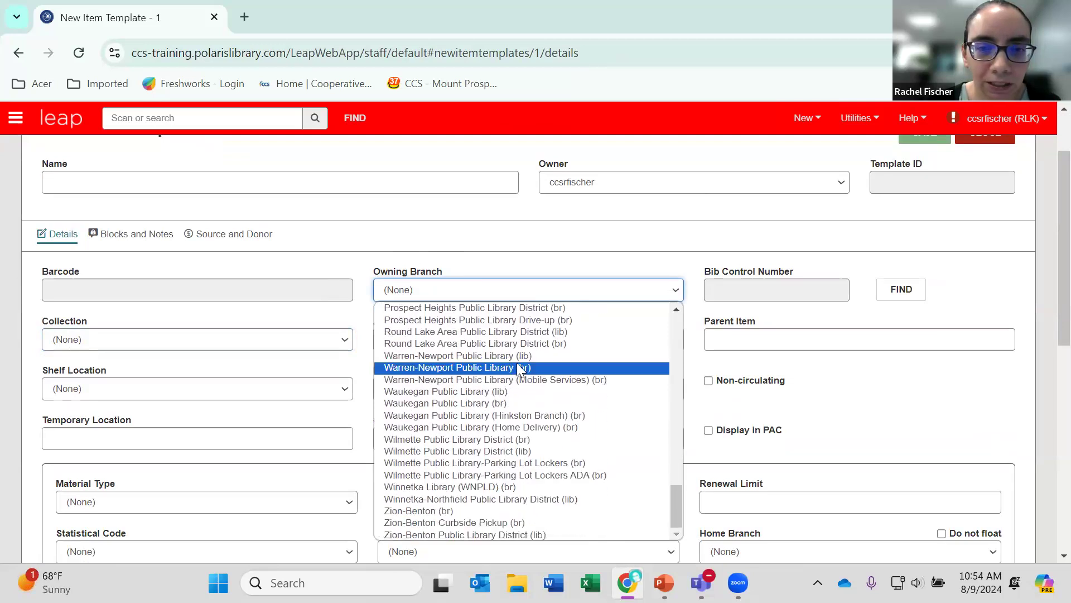
{"action": "left_click", "coordinate": [561, 345]}
Set the item template's assigned branch to Round Lake Area Public Library District (RLK).
{"action": "left_click", "coordinate": [509, 346]}
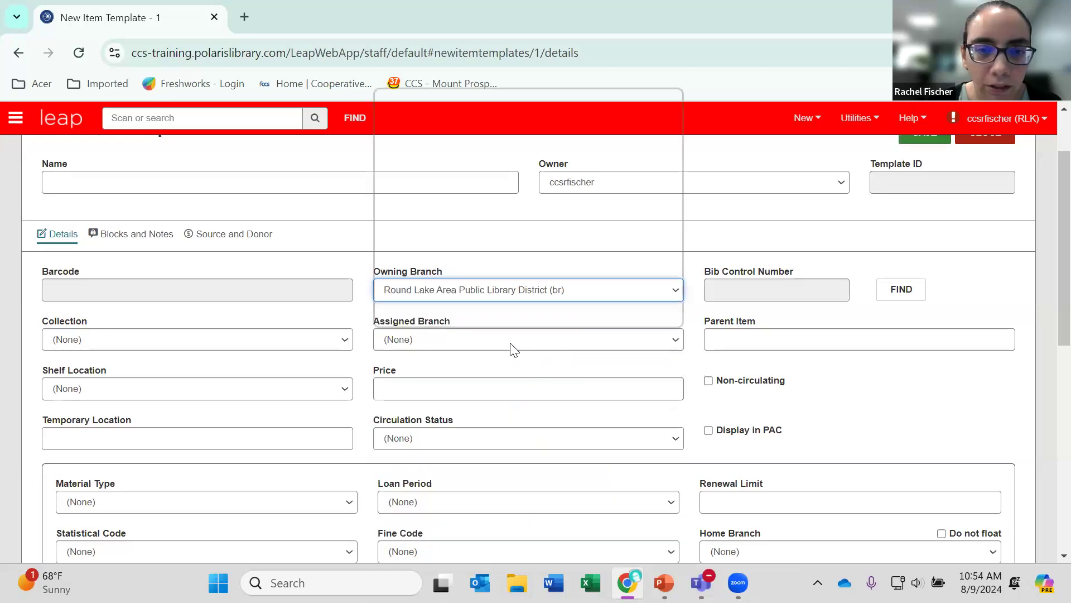
{"action": "scroll", "coordinate": [522, 237], "scroll_direction": "down", "scroll_amount": 5}
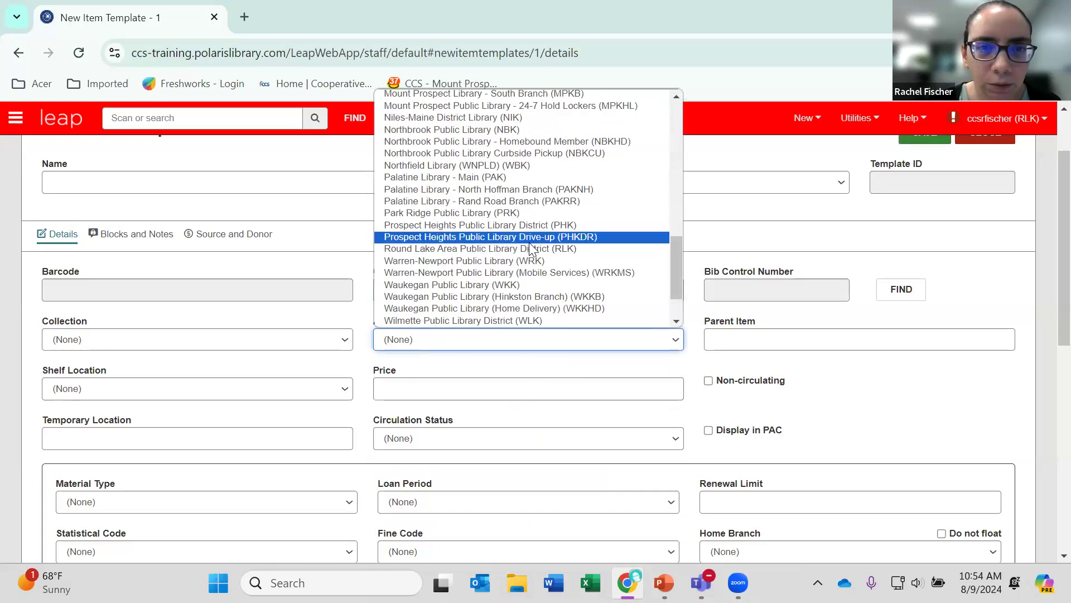
{"action": "scroll", "coordinate": [527, 245], "scroll_direction": "up", "scroll_amount": 3}
{"action": "scroll", "coordinate": [530, 246], "scroll_direction": "up", "scroll_amount": 3}
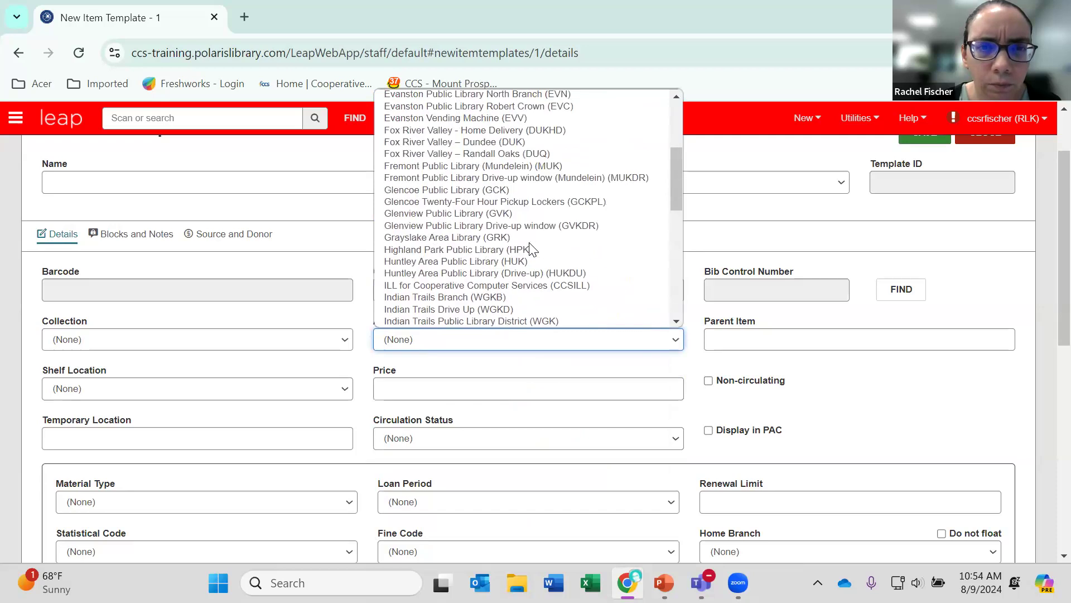
{"action": "scroll", "coordinate": [530, 248], "scroll_direction": "up", "scroll_amount": 3}
{"action": "scroll", "coordinate": [530, 249], "scroll_direction": "down", "scroll_amount": 6}
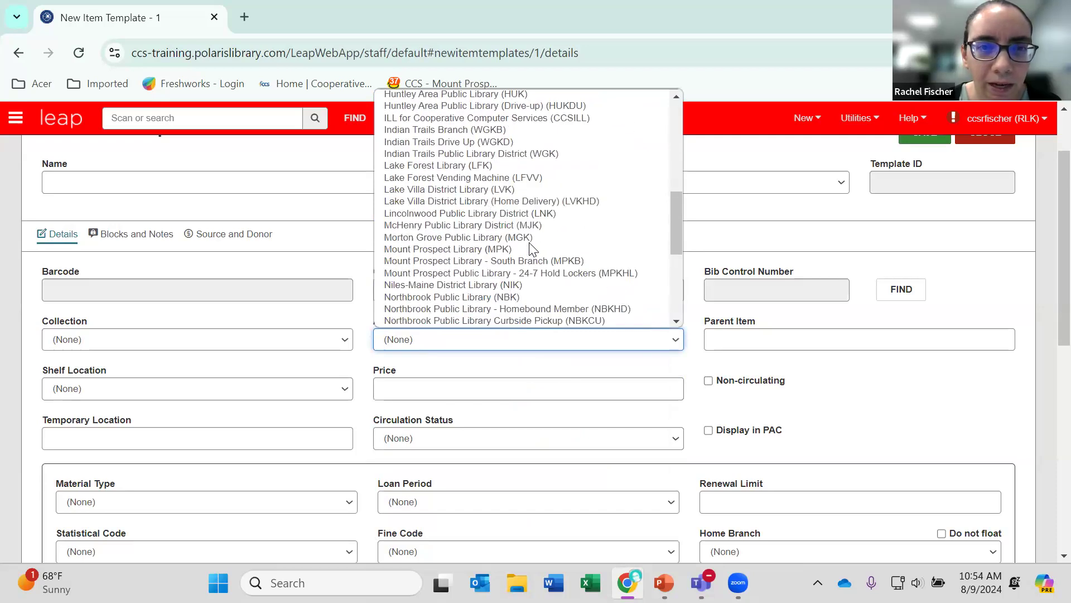
{"action": "scroll", "coordinate": [533, 248], "scroll_direction": "down", "scroll_amount": 3}
{"action": "left_click", "coordinate": [541, 249]}
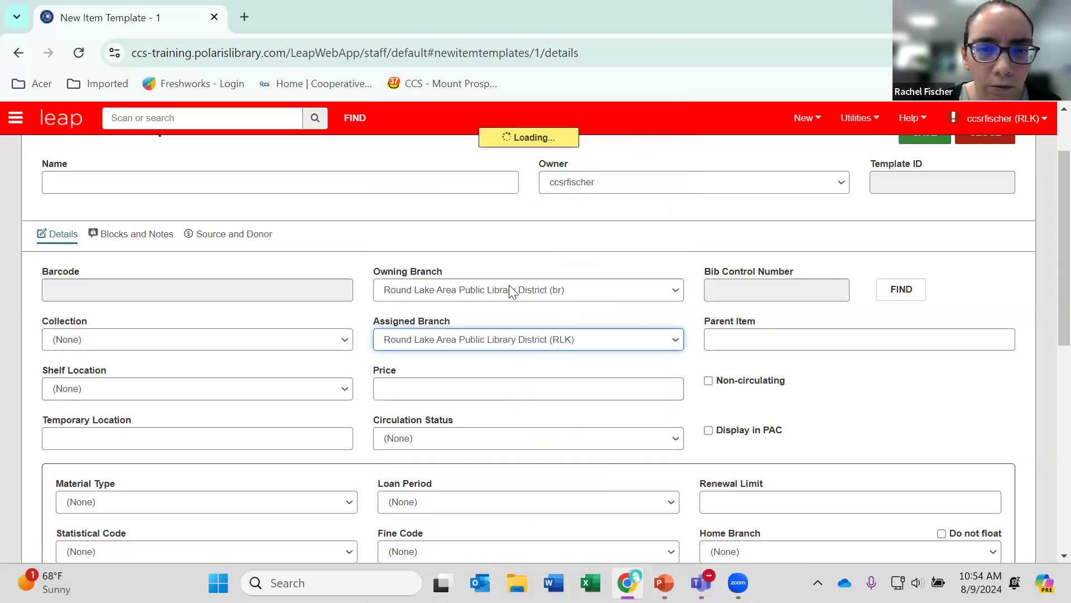
Set the item template's collection to Fiction (FIC) and enable Display in PAC.
{"action": "left_click", "coordinate": [344, 340]}
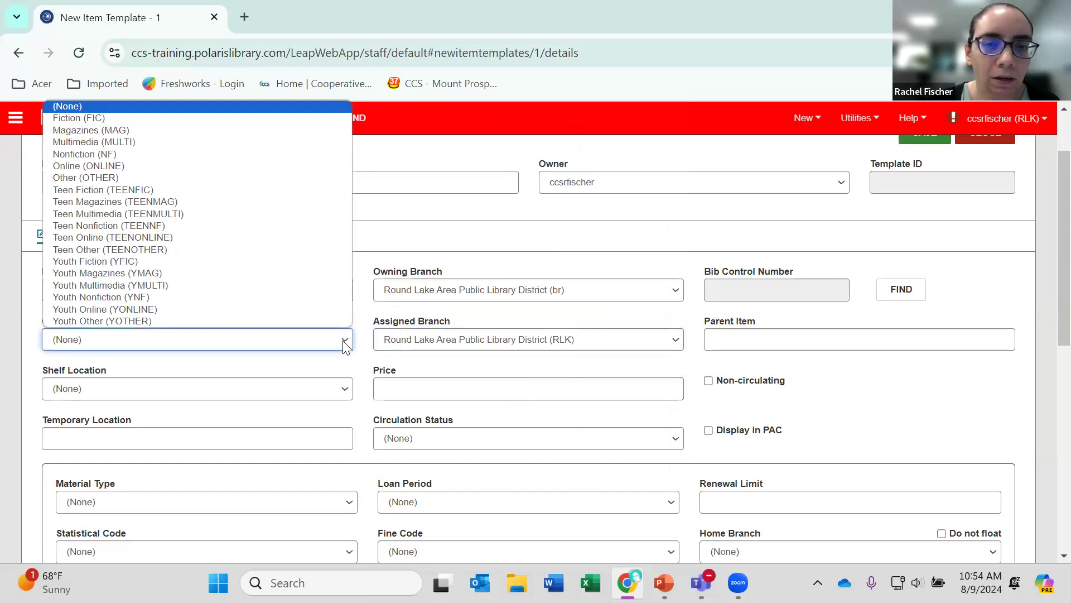
{"action": "left_click", "coordinate": [136, 118]}
{"action": "scroll", "coordinate": [287, 306], "scroll_direction": "down", "scroll_amount": 1}
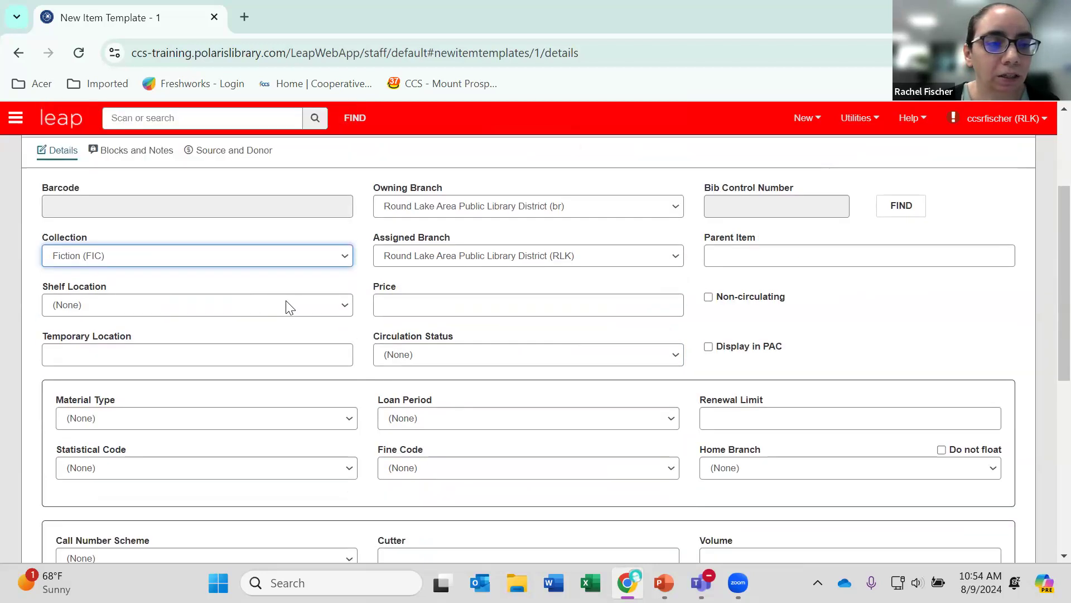
{"action": "left_click", "coordinate": [347, 304]}
{"action": "left_click", "coordinate": [347, 304]}
{"action": "left_click", "coordinate": [718, 349]}
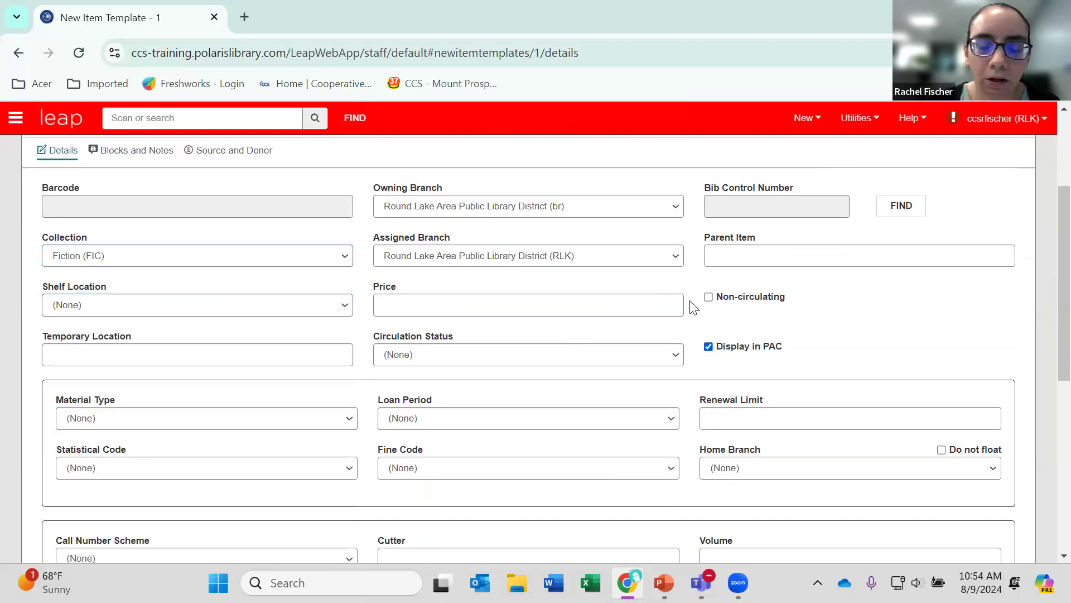
Set the item template's circulation status to On-Order.
{"action": "scroll", "coordinate": [673, 300], "scroll_direction": "down", "scroll_amount": 2}
{"action": "scroll", "coordinate": [629, 227], "scroll_direction": "up", "scroll_amount": 1}
{"action": "left_click", "coordinate": [601, 276]}
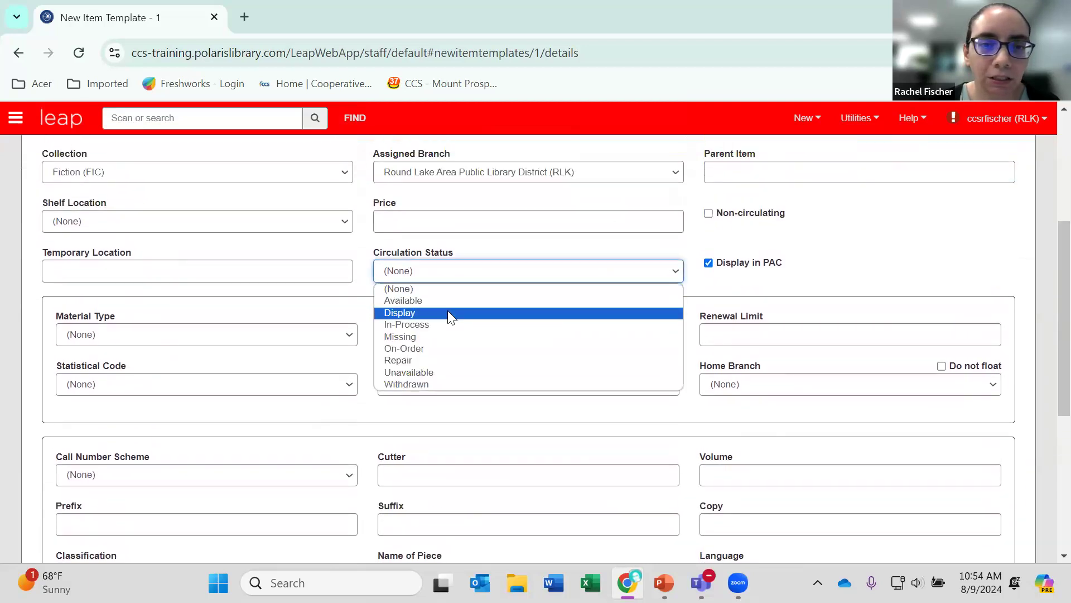
{"action": "left_click", "coordinate": [434, 347]}
Name the item template "on order fiction example".
{"action": "scroll", "coordinate": [411, 348], "scroll_direction": "up", "scroll_amount": 3}
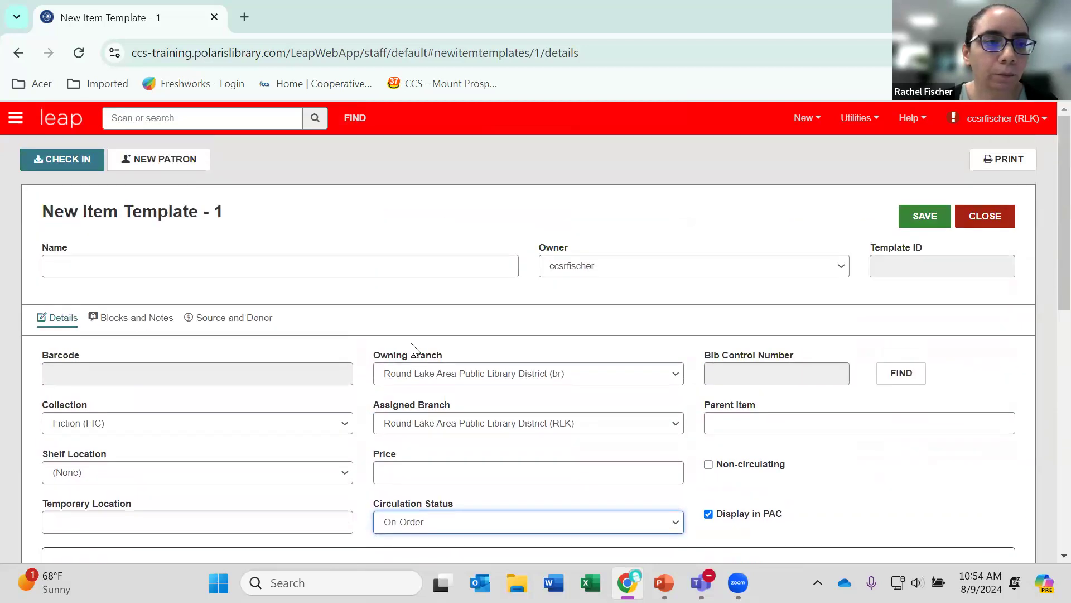
{"action": "left_click", "coordinate": [130, 265]}
{"action": "type", "text": "on or"}
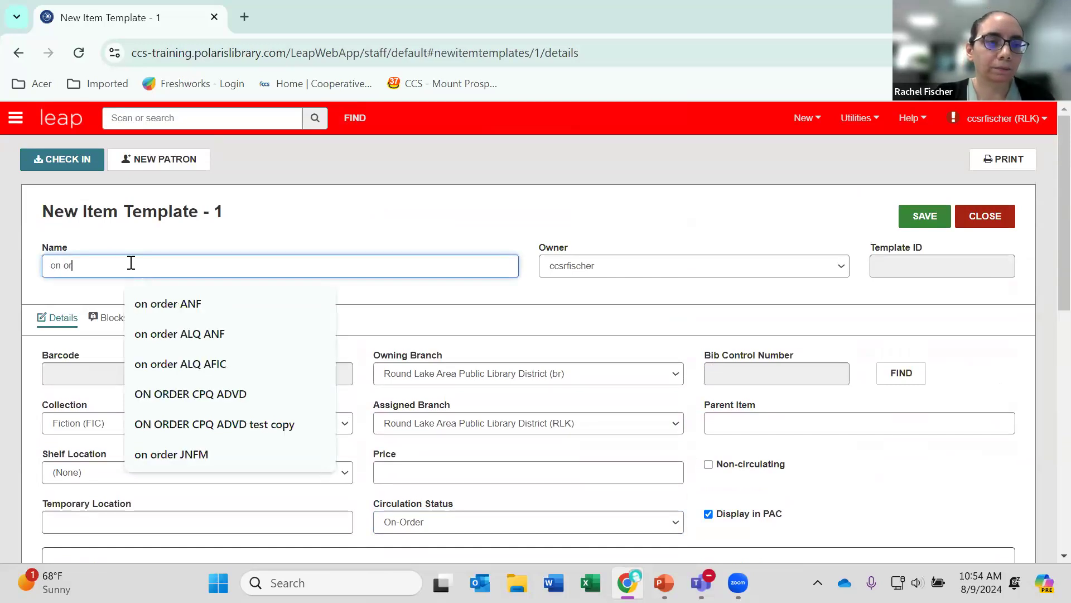
{"action": "type", "text": "der fiction "}
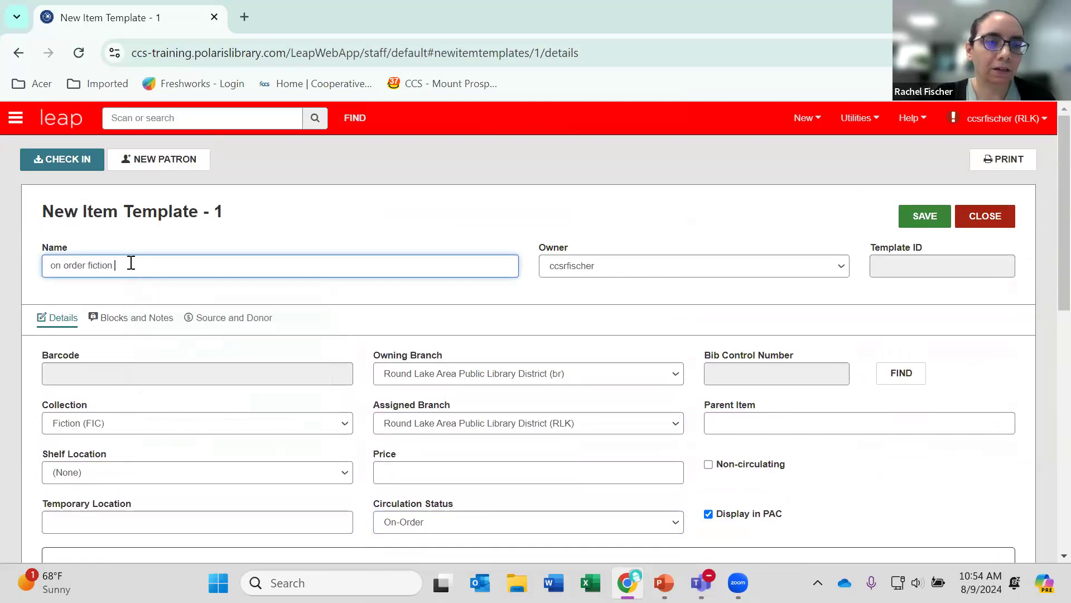
{"action": "type", "text": "example"}
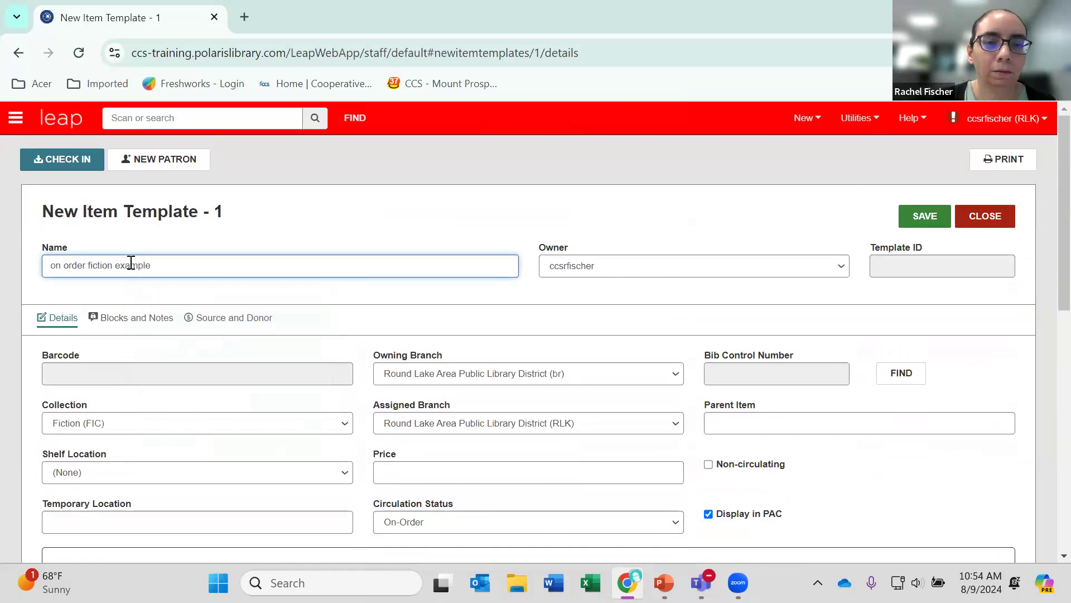
Set the item template's material type to Book New, leaving the statistical code at (None).
{"action": "scroll", "coordinate": [262, 215], "scroll_direction": "down", "scroll_amount": 6}
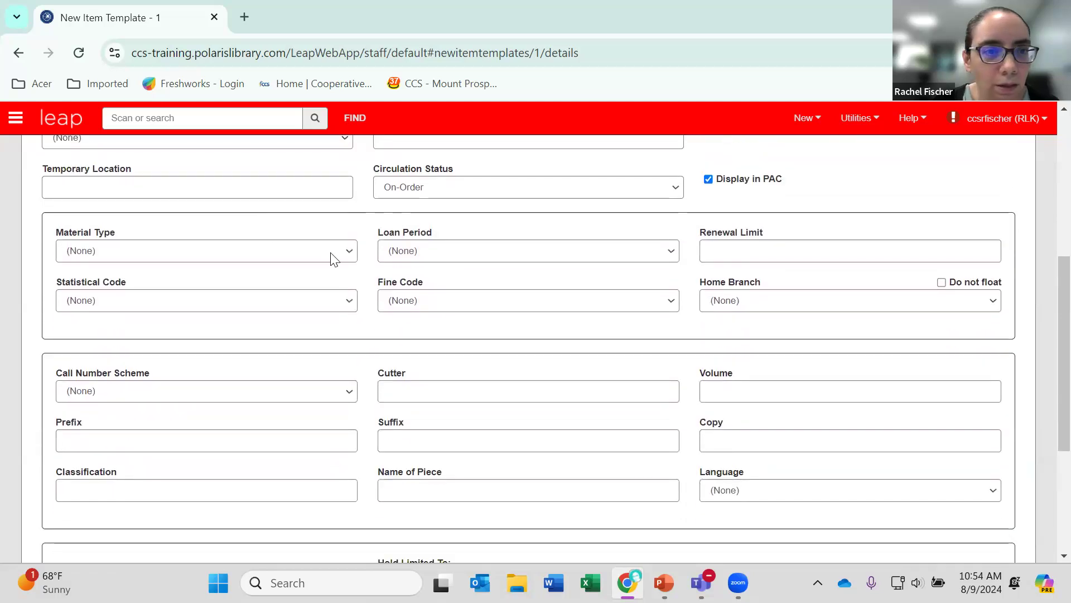
{"action": "left_click", "coordinate": [332, 255]}
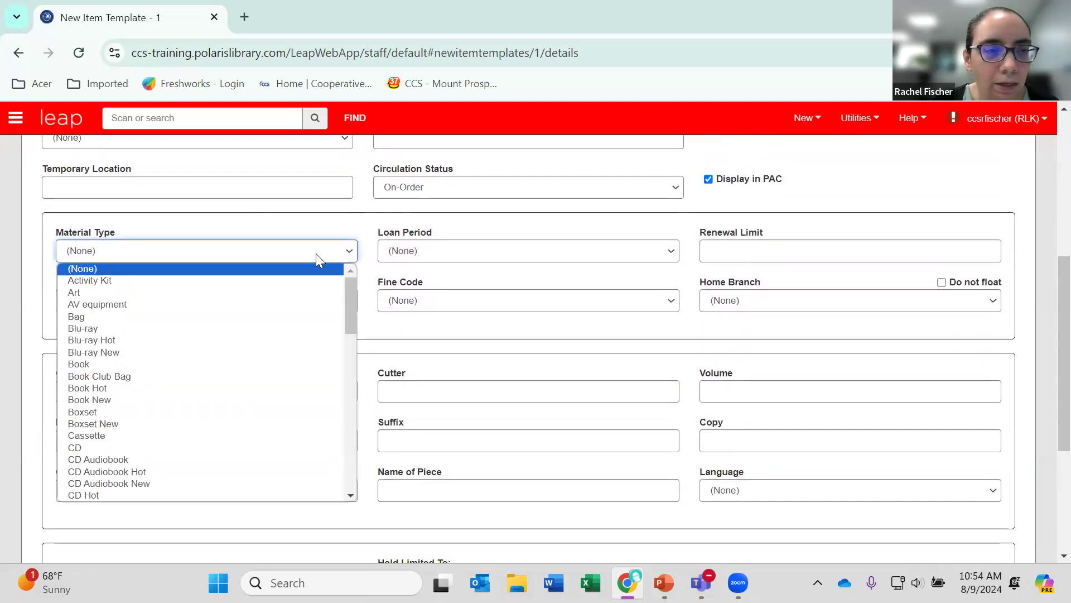
{"action": "left_click", "coordinate": [115, 364]}
{"action": "left_click", "coordinate": [233, 301]}
{"action": "left_click", "coordinate": [237, 296]}
{"action": "left_click", "coordinate": [254, 255]}
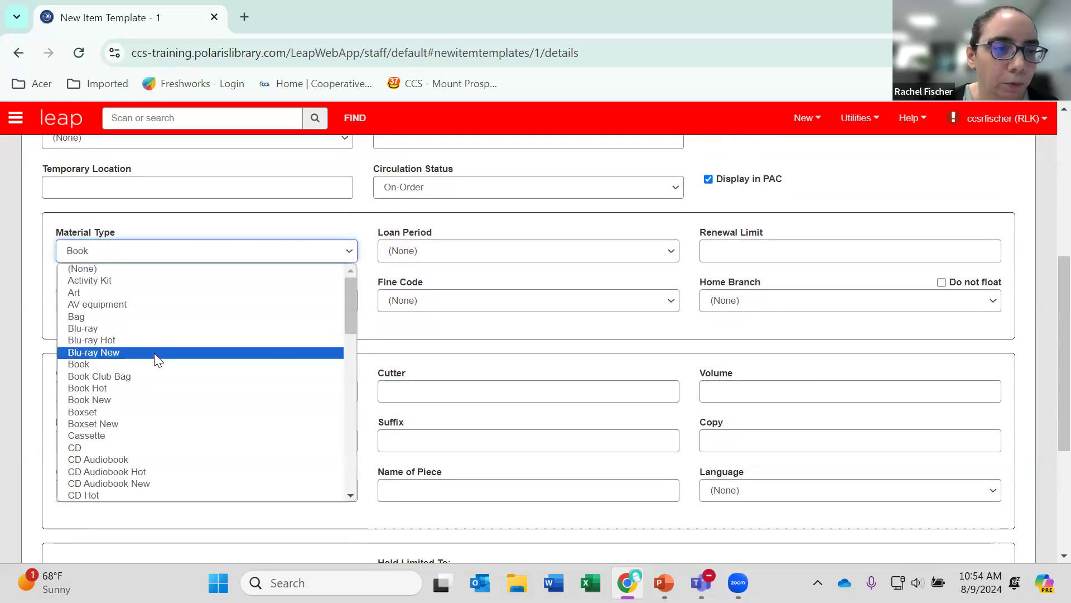
{"action": "left_click", "coordinate": [129, 400]}
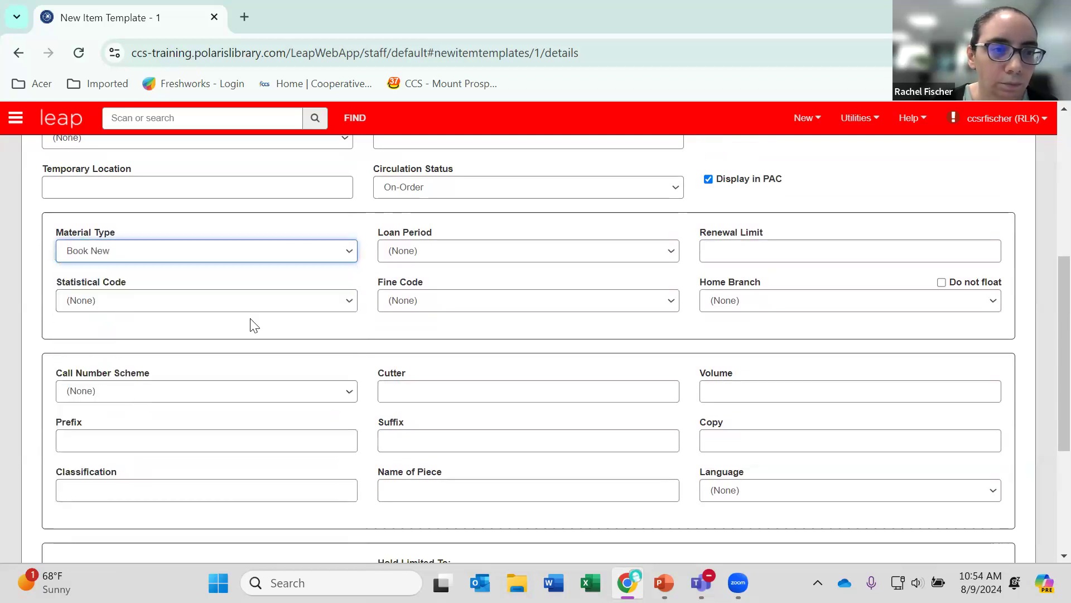
Set the item template's loan period to Book Hot and its fine code to Book New/Hot.
{"action": "left_click", "coordinate": [453, 250]}
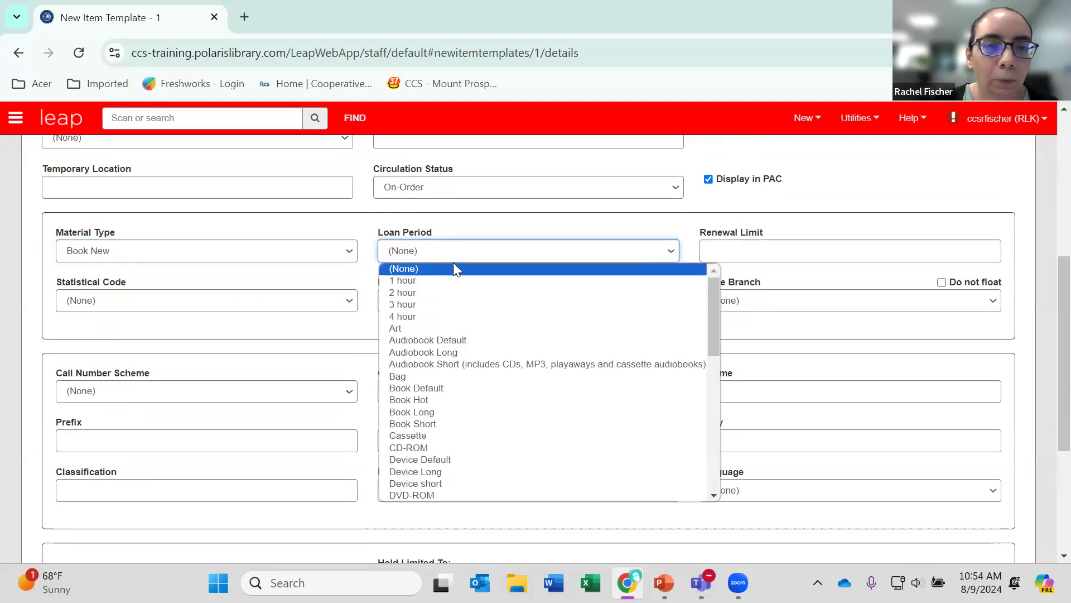
{"action": "left_click", "coordinate": [442, 400]}
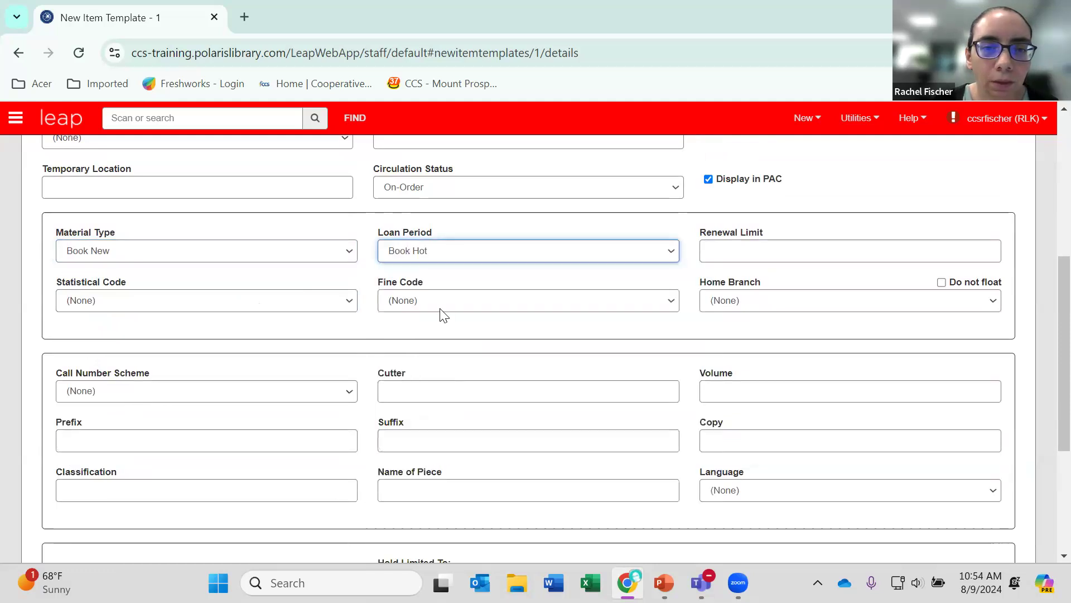
{"action": "left_click", "coordinate": [439, 301]}
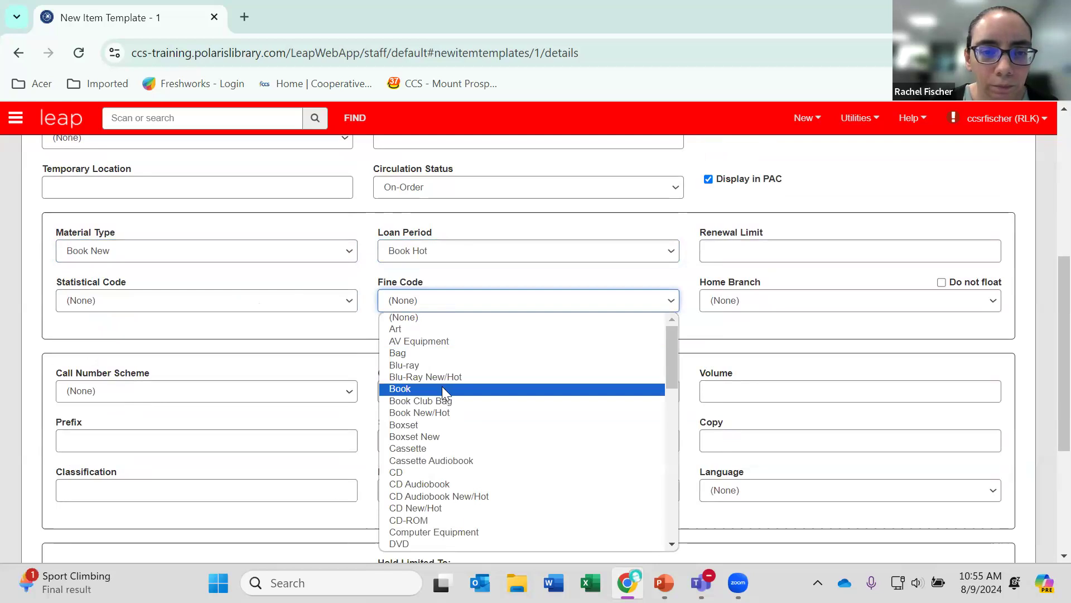
{"action": "left_click", "coordinate": [458, 412]}
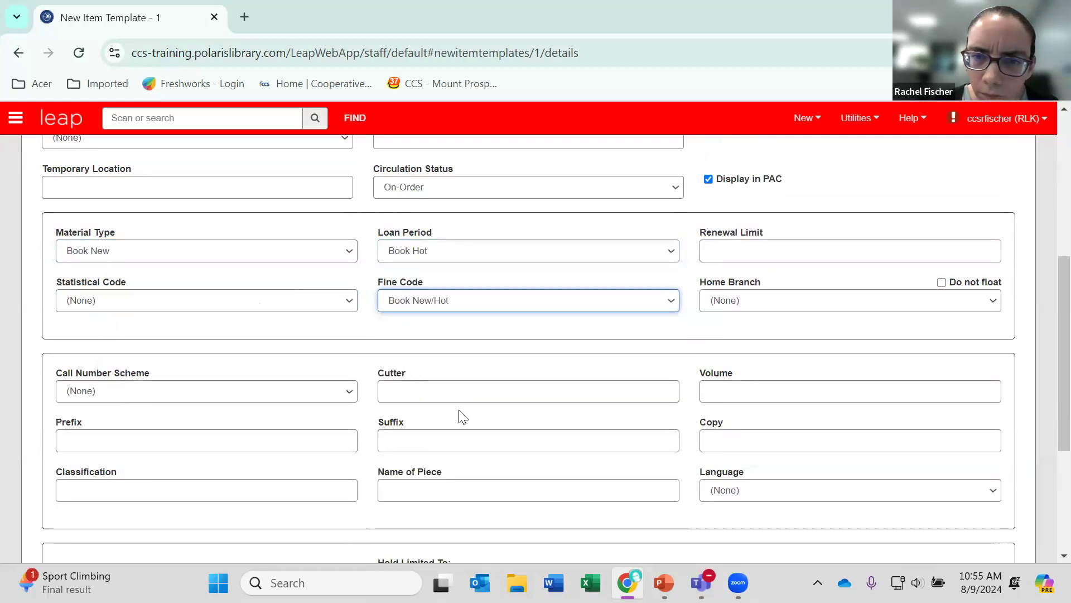
Give the item template a renewal limit of 3 and enable Do not float.
{"action": "left_click", "coordinate": [765, 253]}
{"action": "type", "text": "3"}
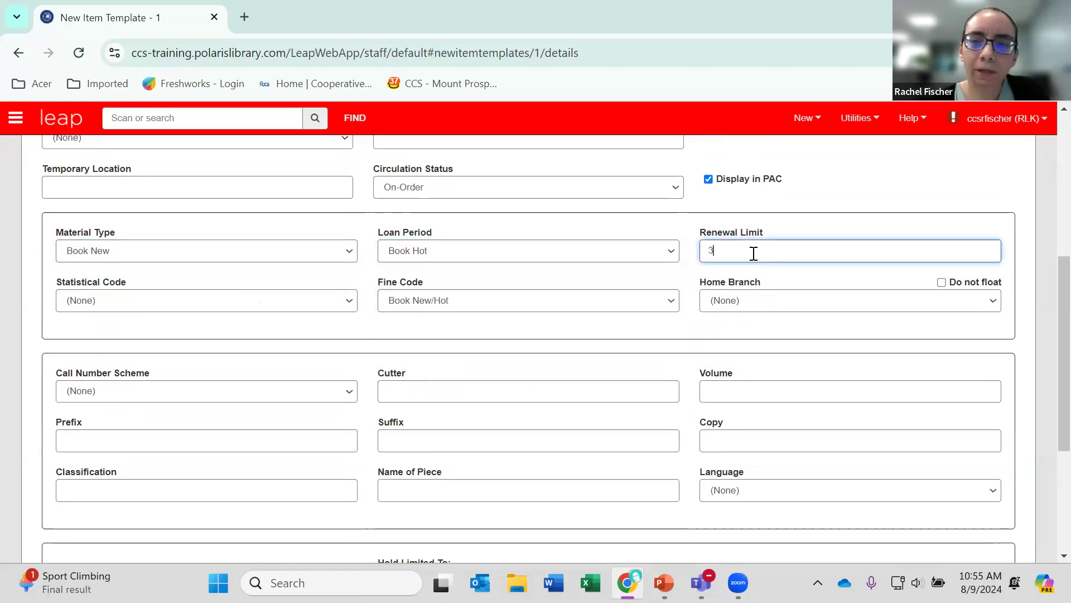
{"action": "left_click", "coordinate": [942, 282]}
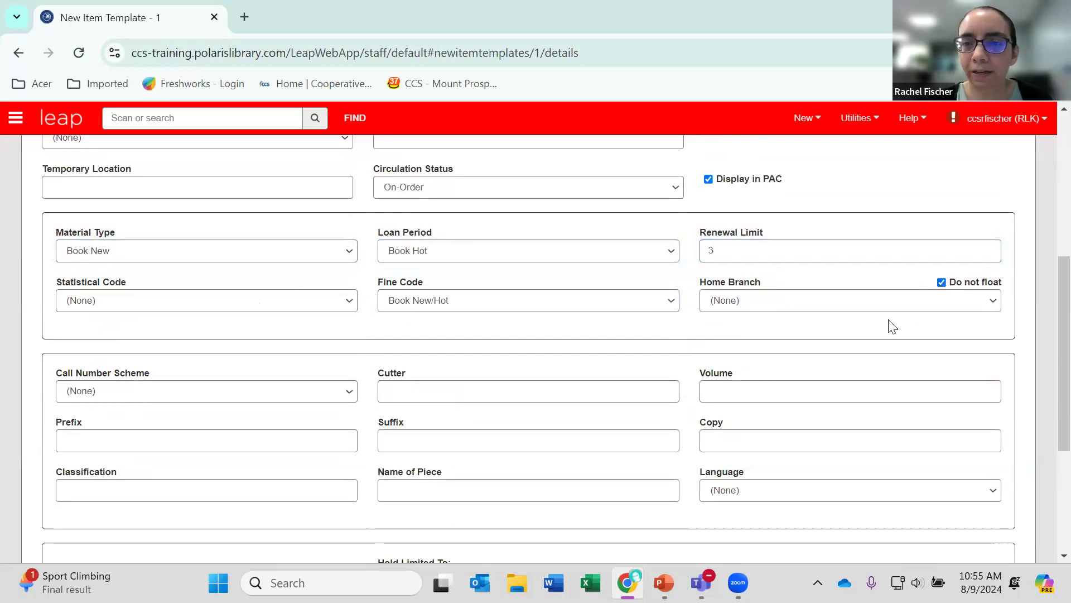
Set the item template's home branch to Round Lake Area Public Library District (RLK).
{"action": "left_click", "coordinate": [715, 304]}
{"action": "scroll", "coordinate": [763, 396], "scroll_direction": "down", "scroll_amount": 8}
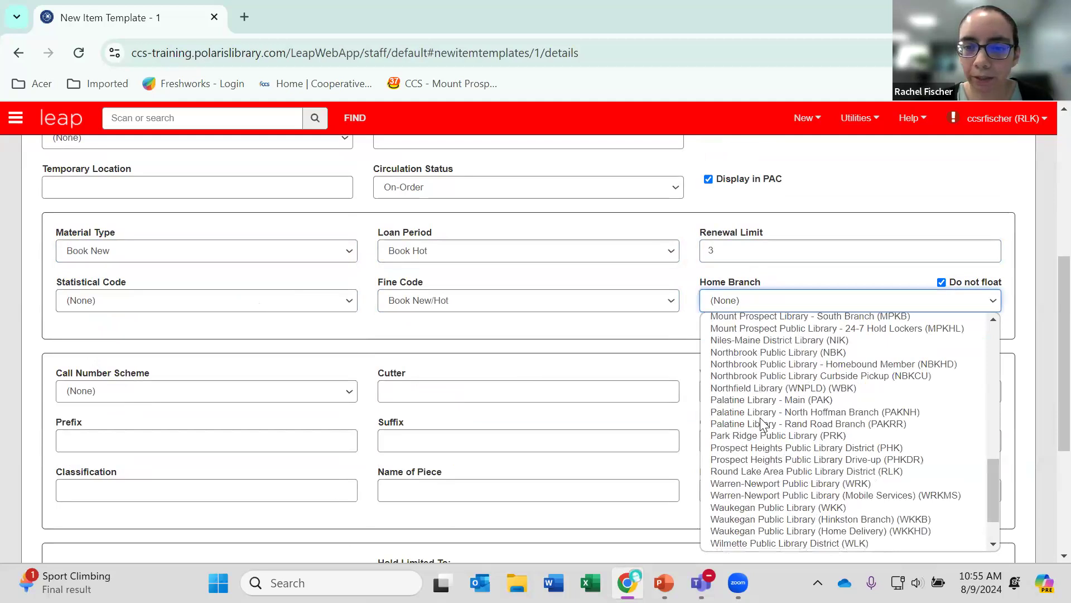
{"action": "left_click", "coordinate": [766, 474]}
Enter ON ORDER as the call number prefix of the item template.
{"action": "scroll", "coordinate": [545, 353], "scroll_direction": "down", "scroll_amount": 3}
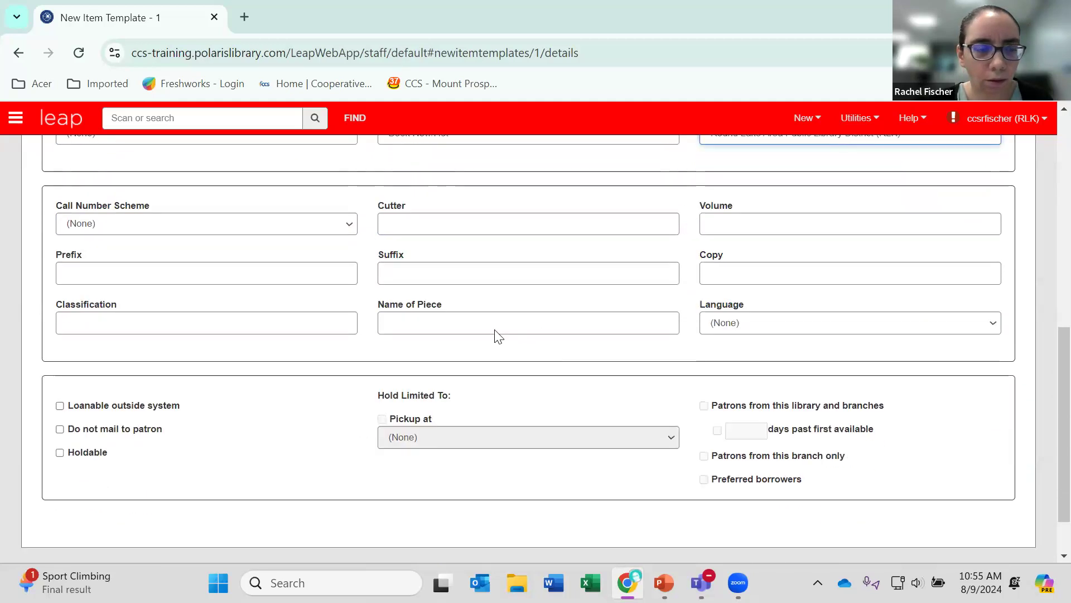
{"action": "left_click", "coordinate": [192, 271]}
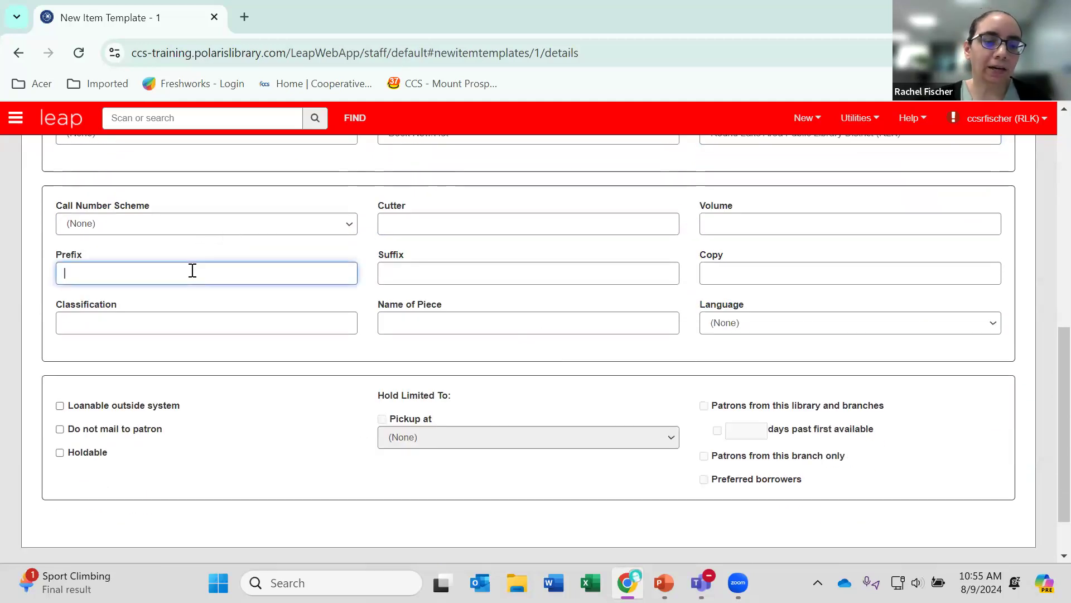
{"action": "type", "text": "ON ORDER"}
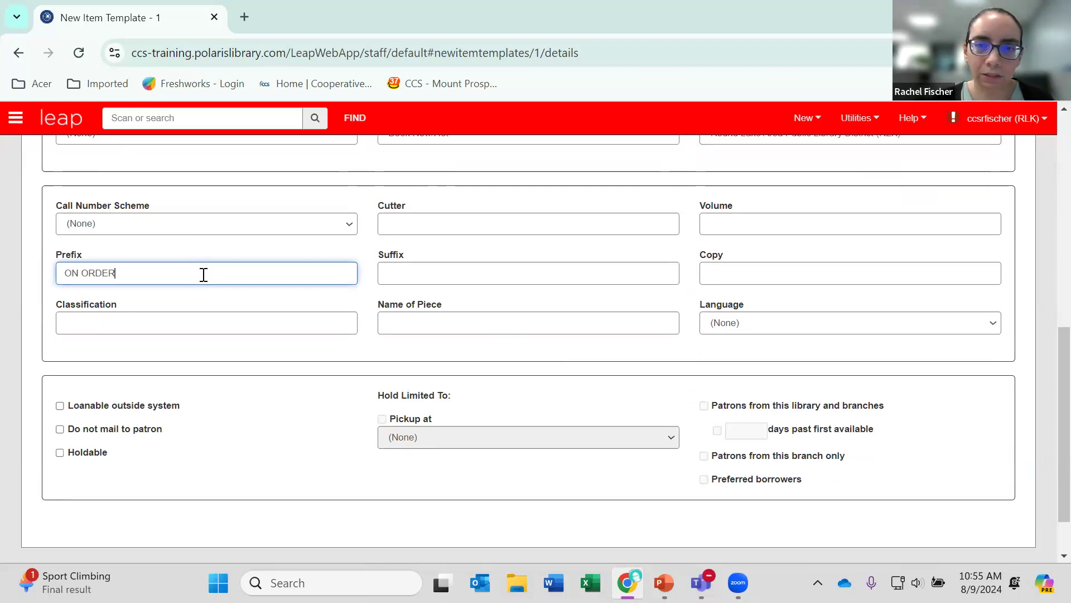
Look through the language choices of the item template without picking one.
{"action": "scroll", "coordinate": [222, 287], "scroll_direction": "down", "scroll_amount": 1}
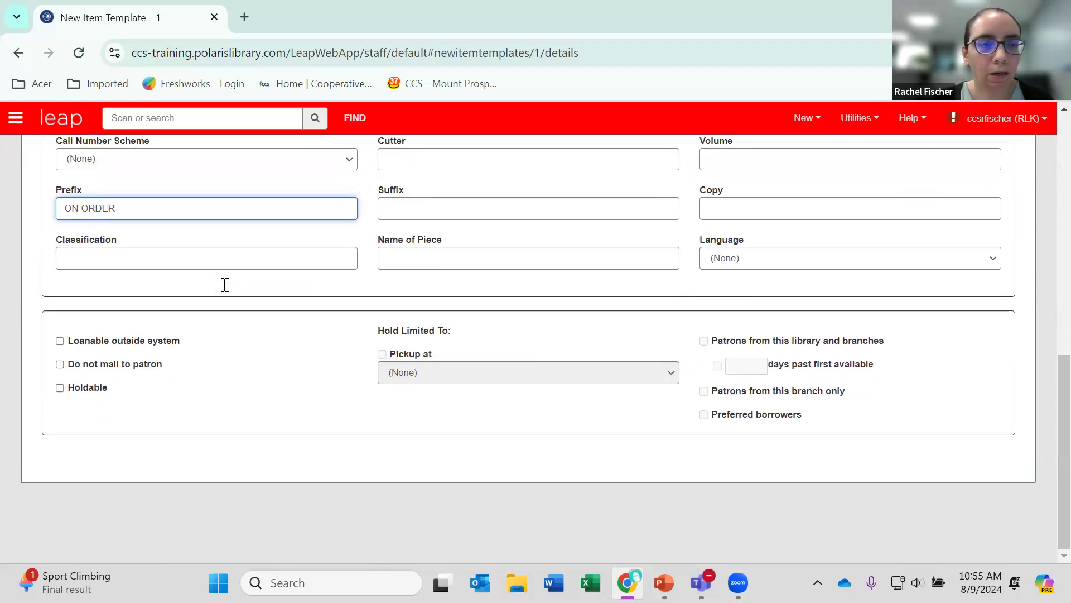
{"action": "scroll", "coordinate": [222, 285], "scroll_direction": "up", "scroll_amount": 1}
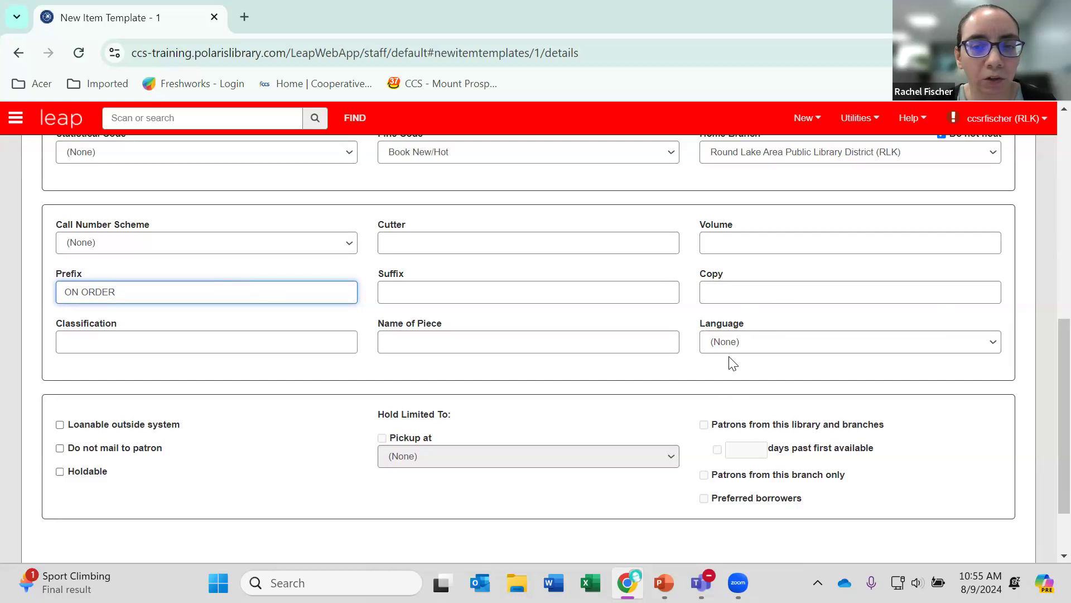
{"action": "left_click", "coordinate": [747, 339]}
{"action": "scroll", "coordinate": [743, 344], "scroll_direction": "down", "scroll_amount": 2}
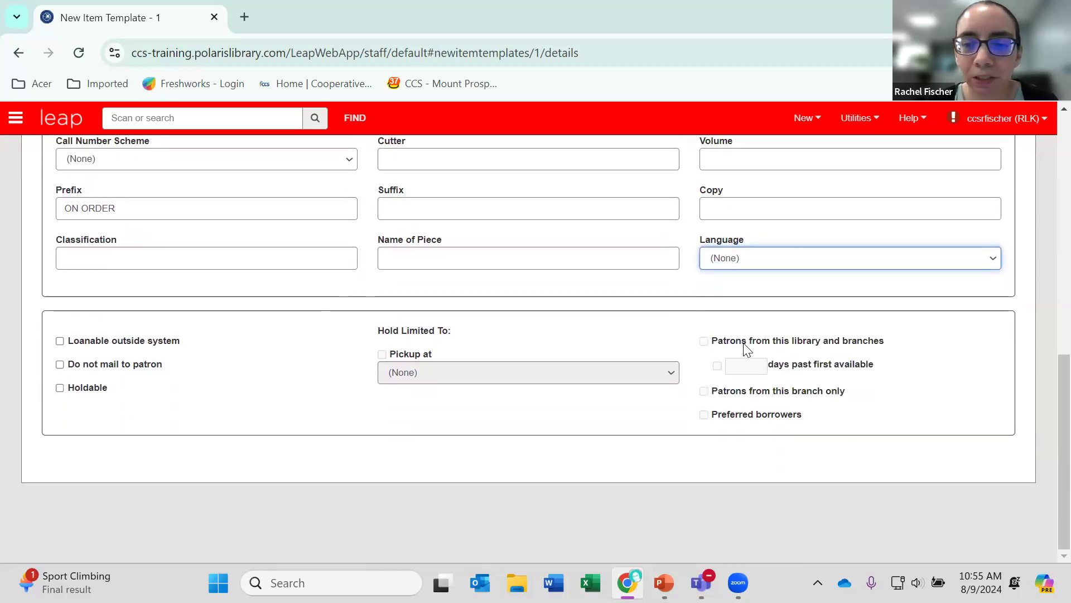
{"action": "left_click", "coordinate": [758, 261]}
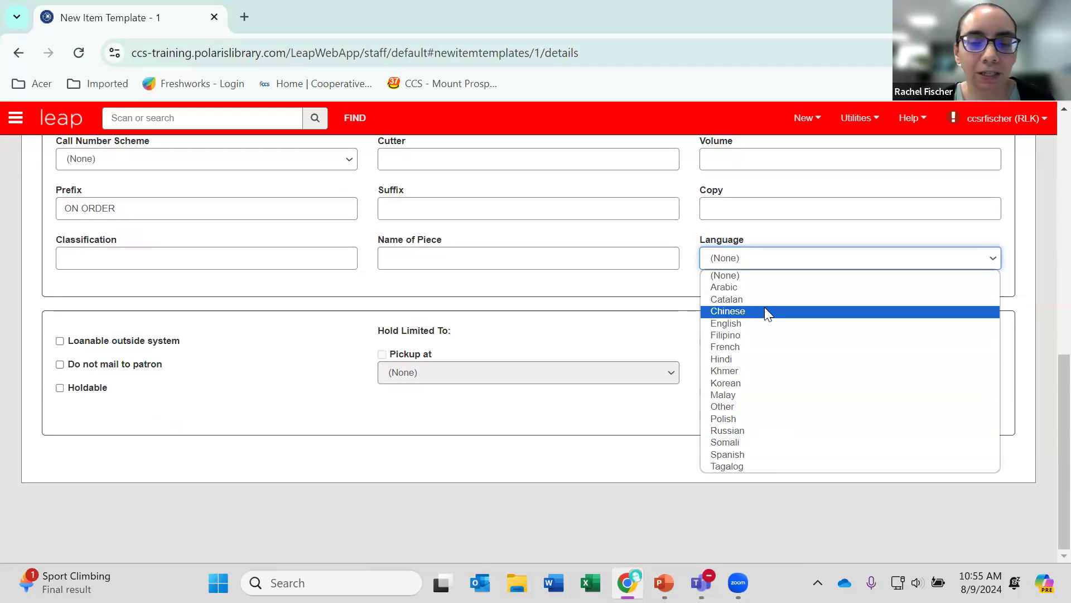
{"action": "left_click", "coordinate": [721, 238]}
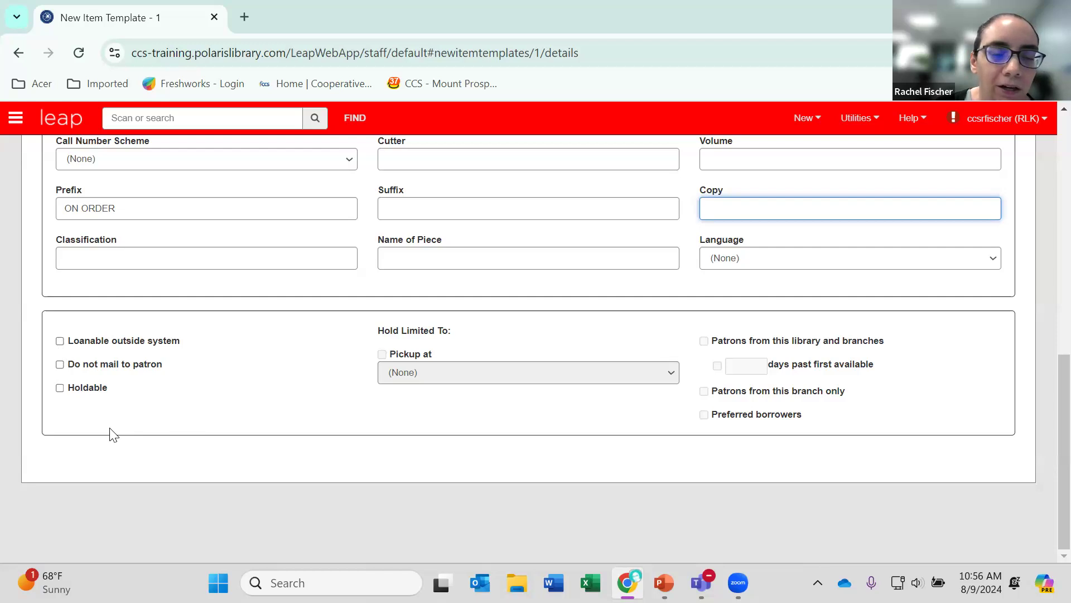
Enable Do not mail to patron and Holdable, and limit holds to patrons from this library and branches until 30 days past first available.
{"action": "left_click", "coordinate": [60, 365]}
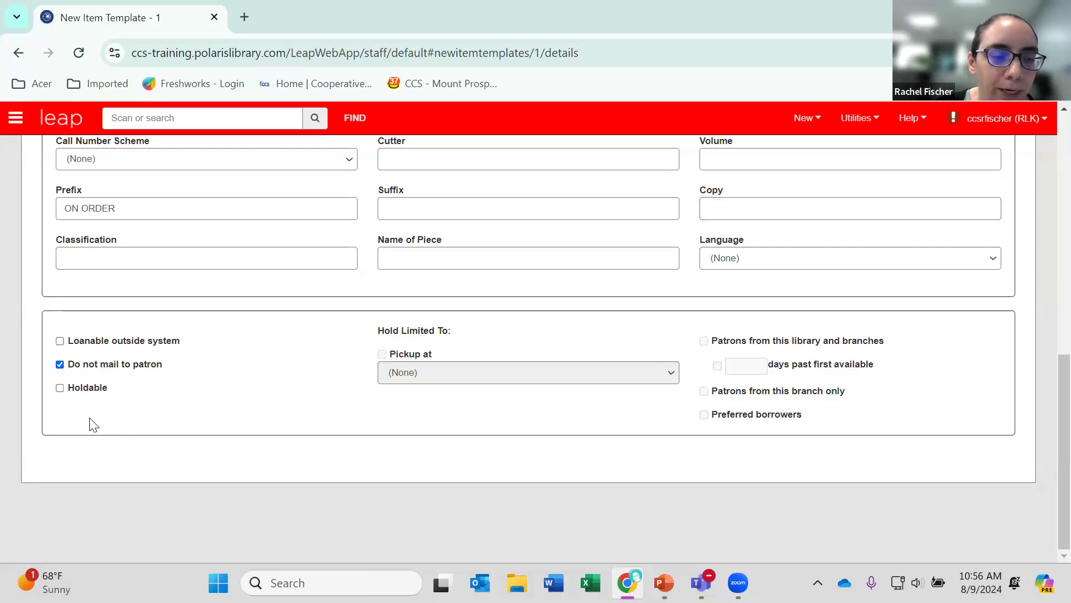
{"action": "left_click", "coordinate": [60, 388]}
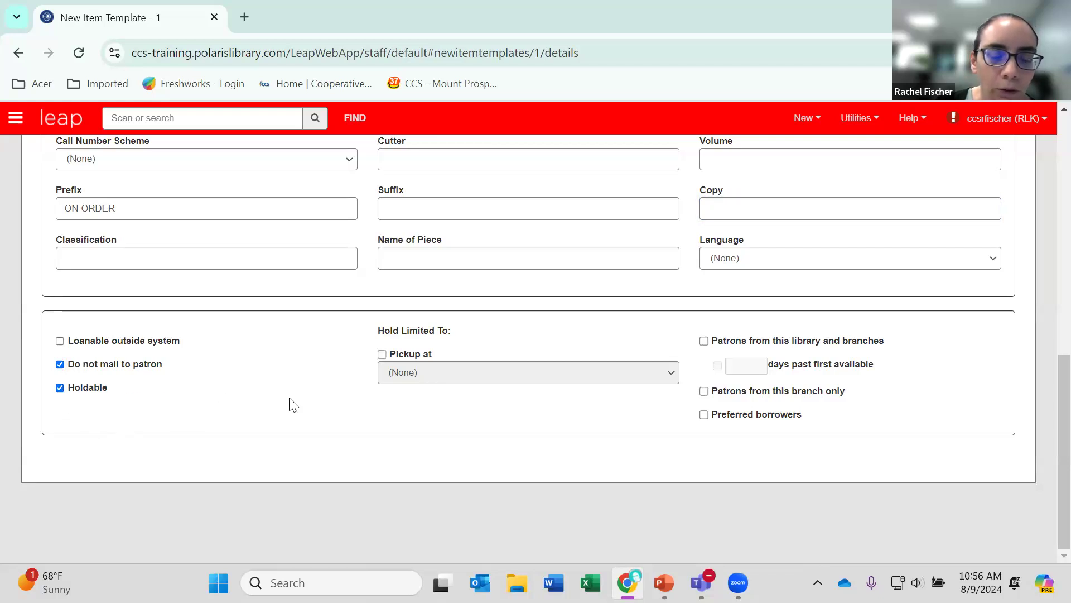
{"action": "left_click", "coordinate": [704, 341]}
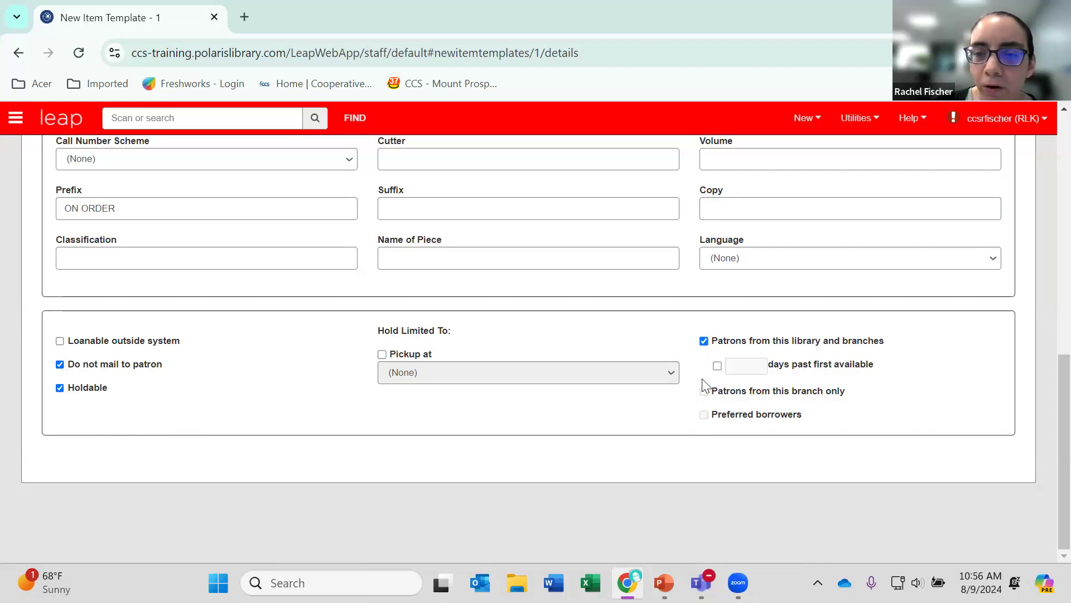
{"action": "left_click", "coordinate": [718, 366]}
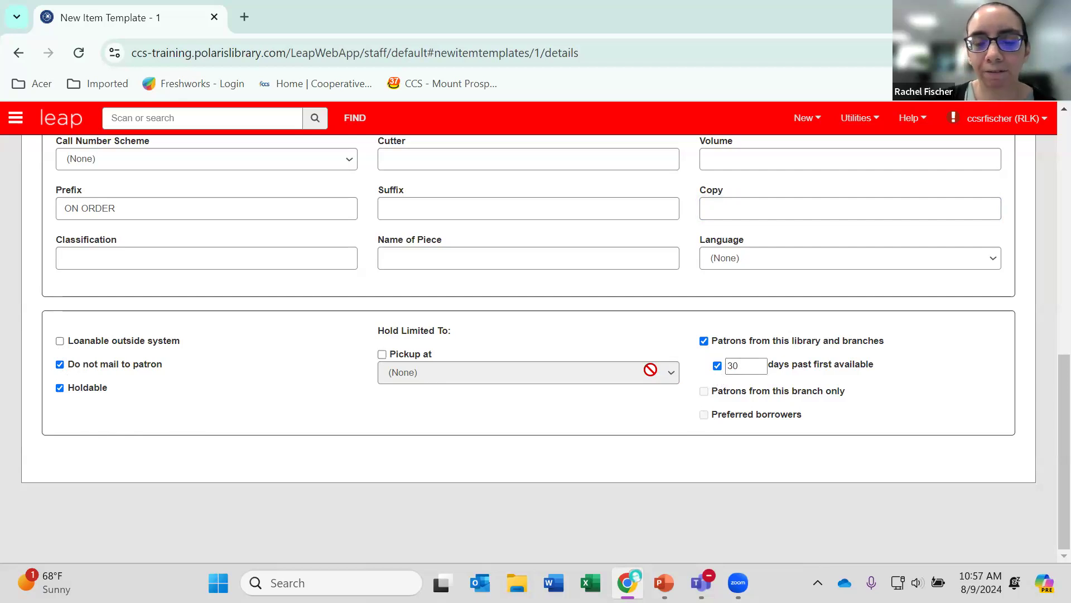
Save the new item template.
{"action": "scroll", "coordinate": [650, 370], "scroll_direction": "up", "scroll_amount": 10}
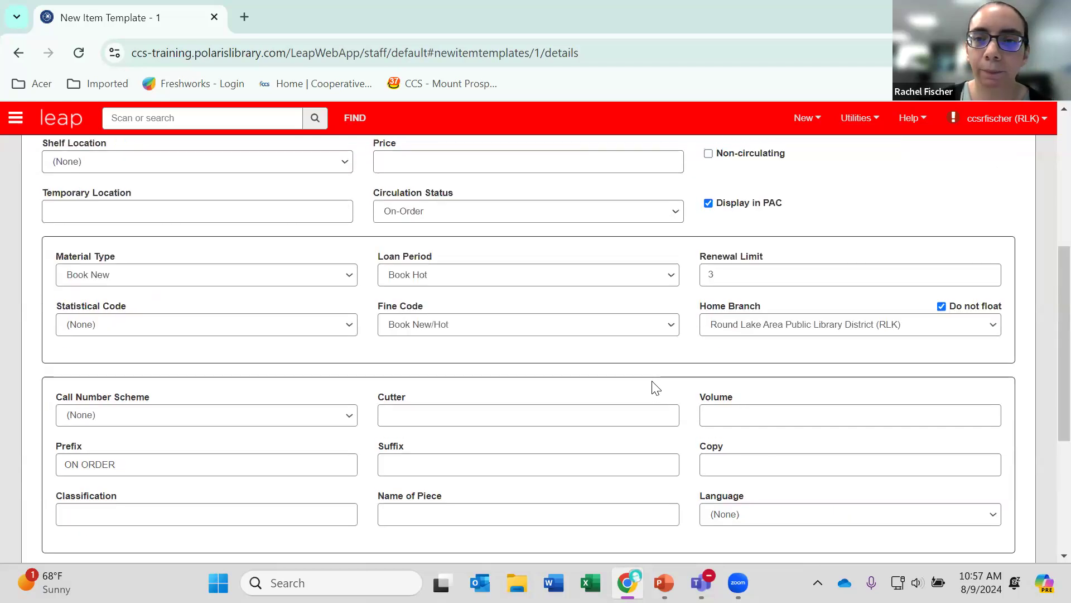
{"action": "left_click", "coordinate": [908, 222]}
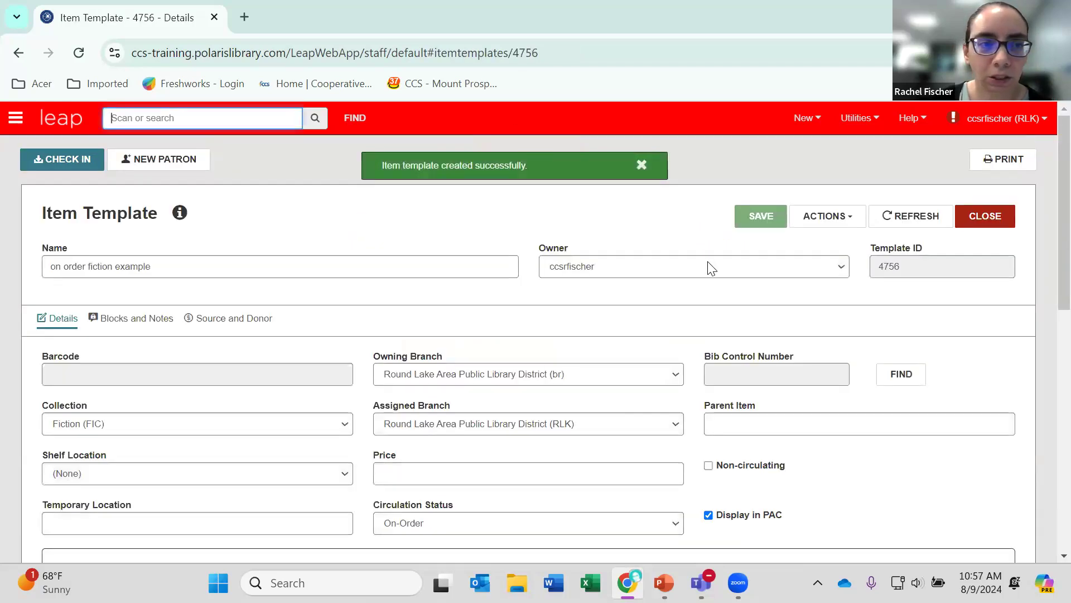
Look at the actions offered for the saved item template and close the template.
{"action": "left_click", "coordinate": [828, 217]}
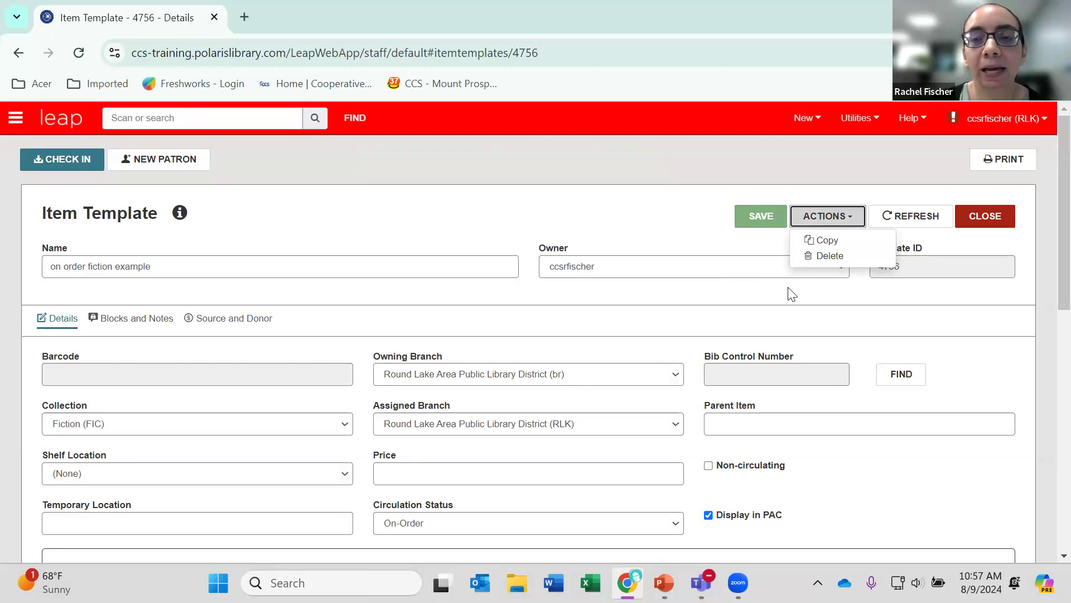
{"action": "scroll", "coordinate": [701, 342], "scroll_direction": "down", "scroll_amount": 1}
{"action": "scroll", "coordinate": [701, 342], "scroll_direction": "up", "scroll_amount": 1}
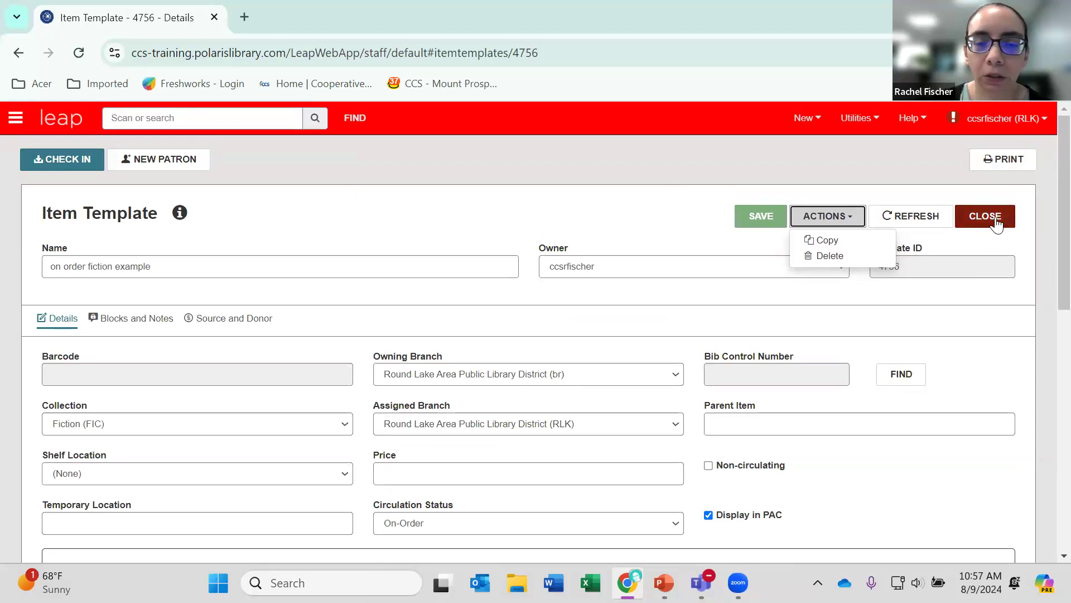
{"action": "left_click", "coordinate": [996, 221]}
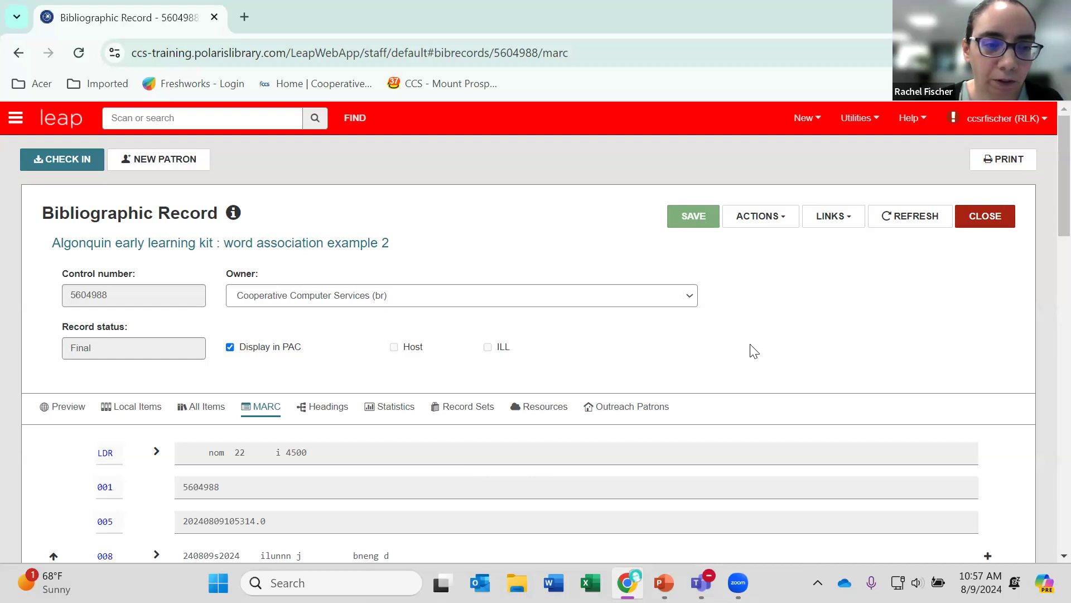
Show all items attached to the Algonquin early learning kit bibliographic record.
{"action": "scroll", "coordinate": [732, 373], "scroll_direction": "down", "scroll_amount": 1}
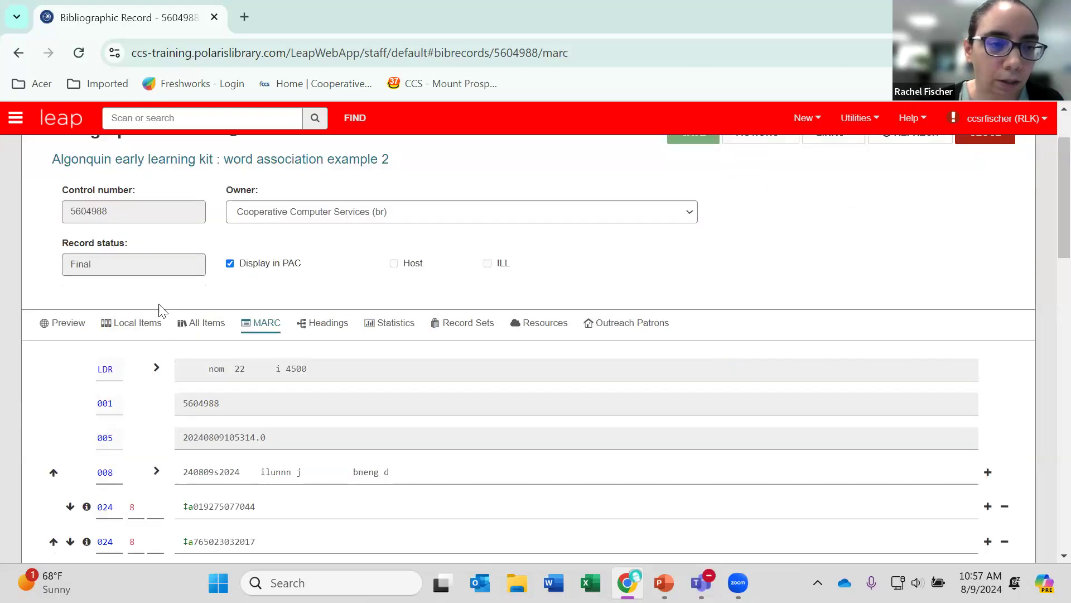
{"action": "left_click", "coordinate": [193, 327]}
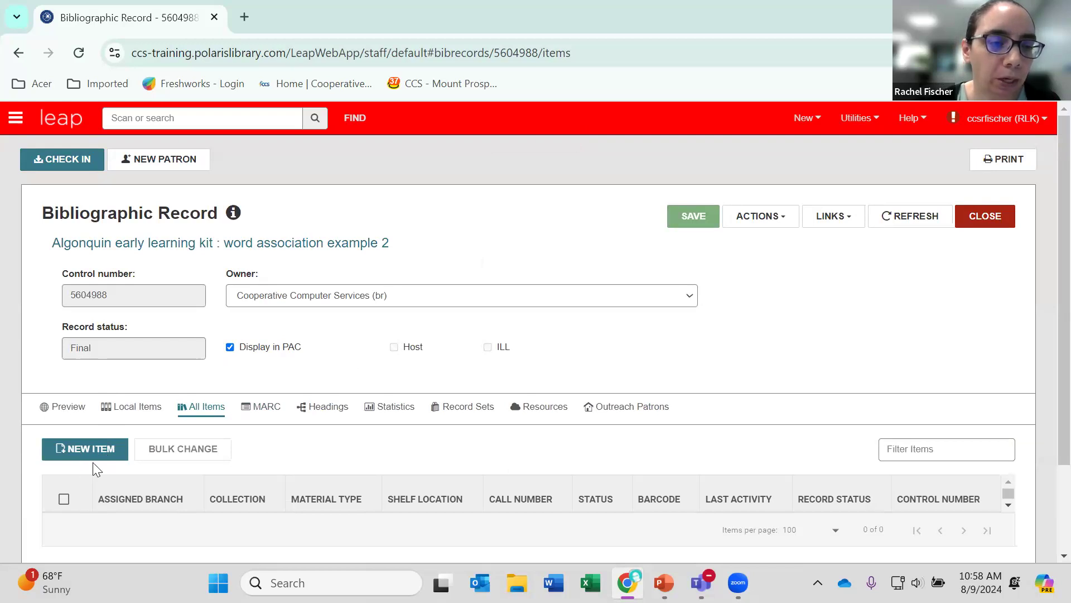
Check the bibliographic record's local items and all items, and start a new item record for the kit.
{"action": "left_click", "coordinate": [133, 412]}
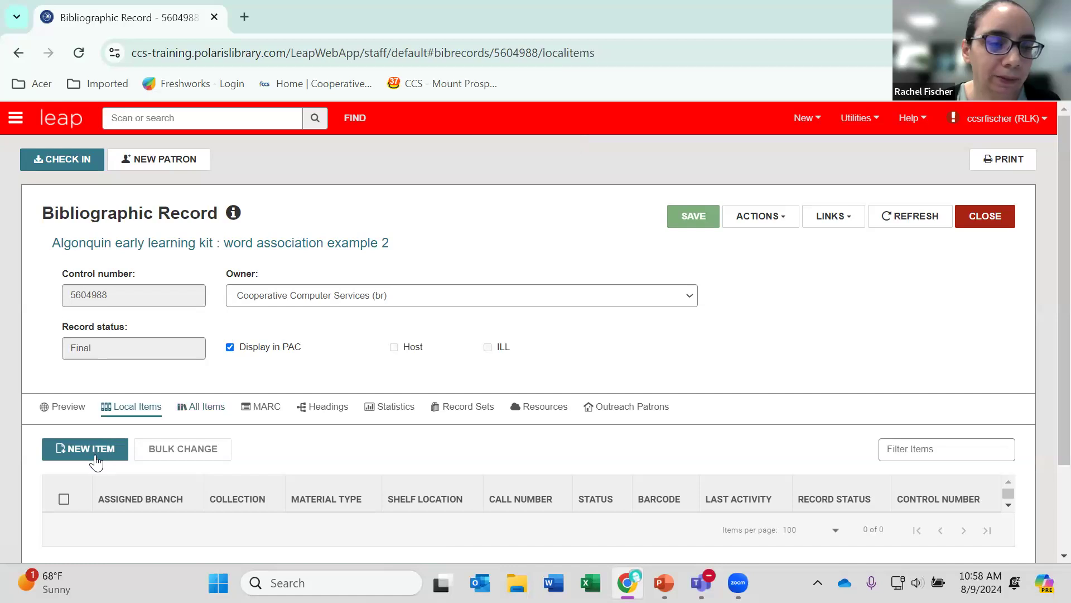
{"action": "left_click", "coordinate": [193, 410]}
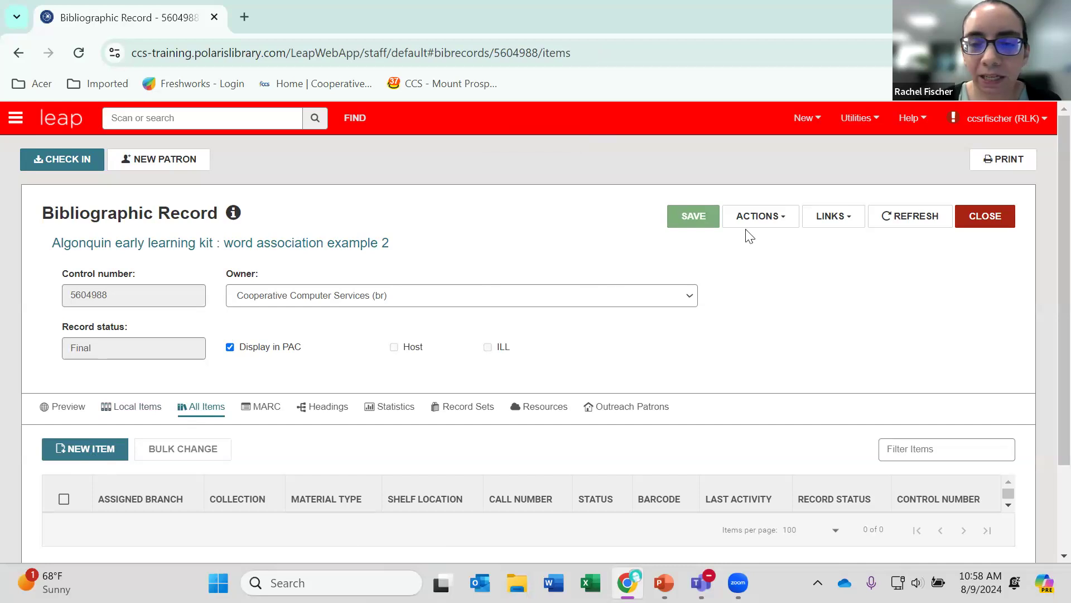
{"action": "left_click", "coordinate": [765, 218]}
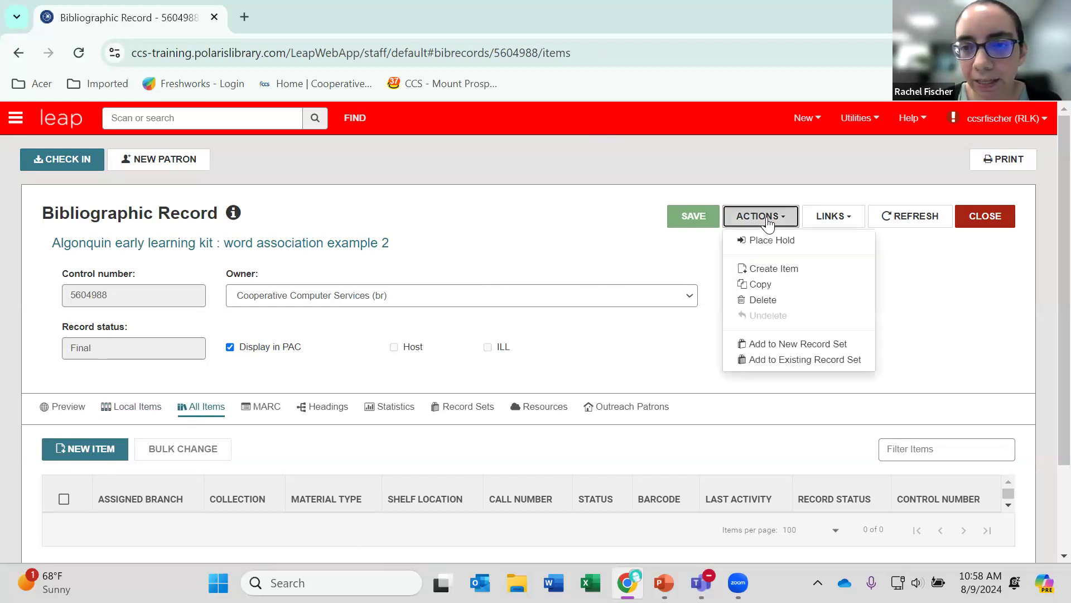
{"action": "left_click", "coordinate": [804, 274]}
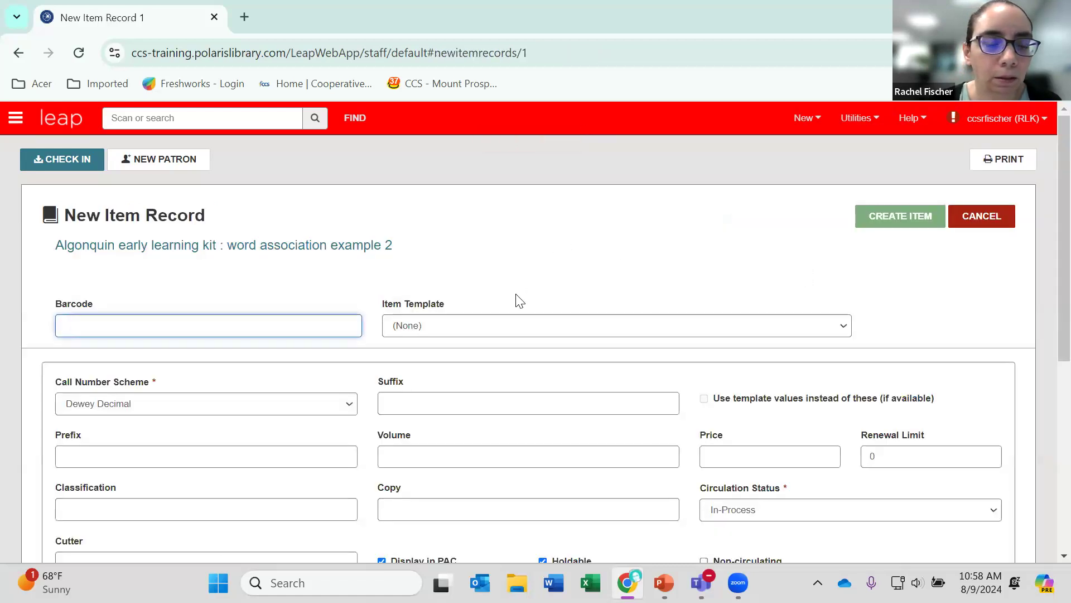
Apply the item template aALK J EARLY LEARNING KIT (Algonquin Area Public Library) to the new item record.
{"action": "left_click", "coordinate": [489, 330]}
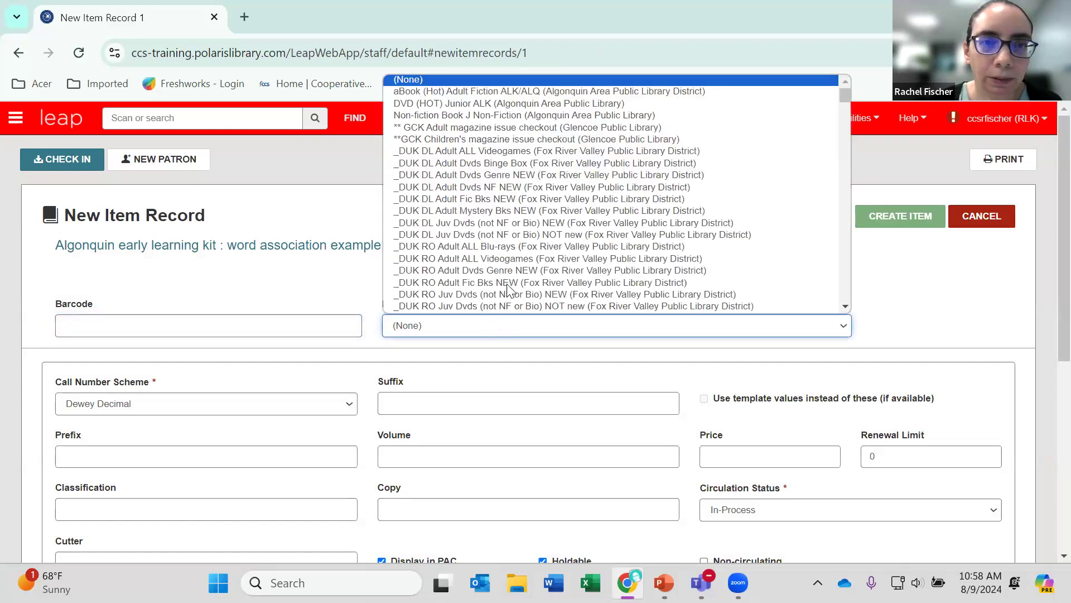
{"action": "scroll", "coordinate": [508, 287], "scroll_direction": "down", "scroll_amount": 1}
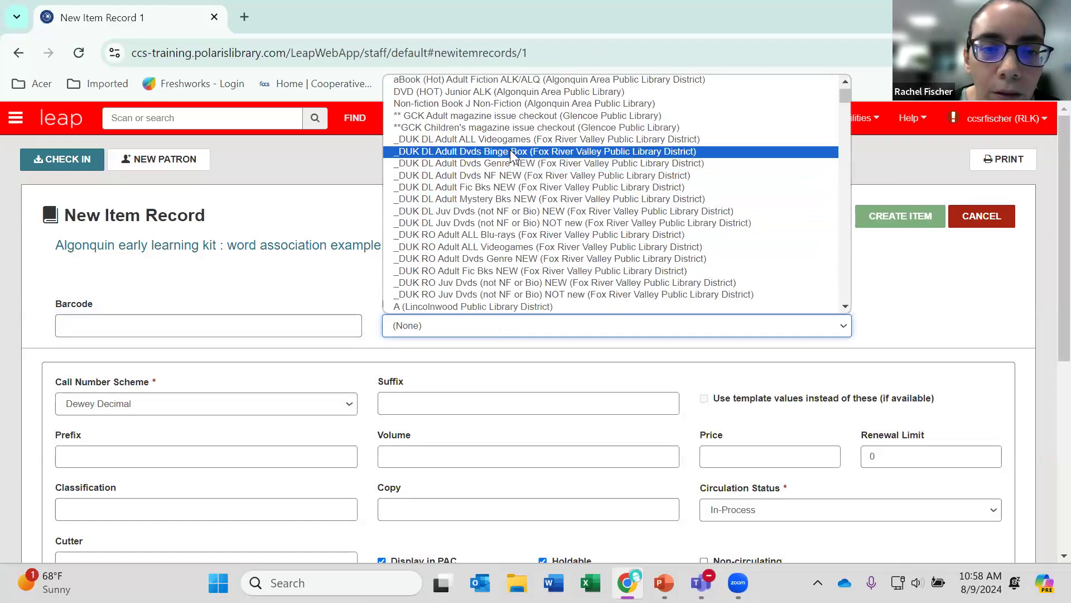
{"action": "scroll", "coordinate": [511, 155], "scroll_direction": "down", "scroll_amount": 5}
{"action": "scroll", "coordinate": [511, 155], "scroll_direction": "up", "scroll_amount": 6}
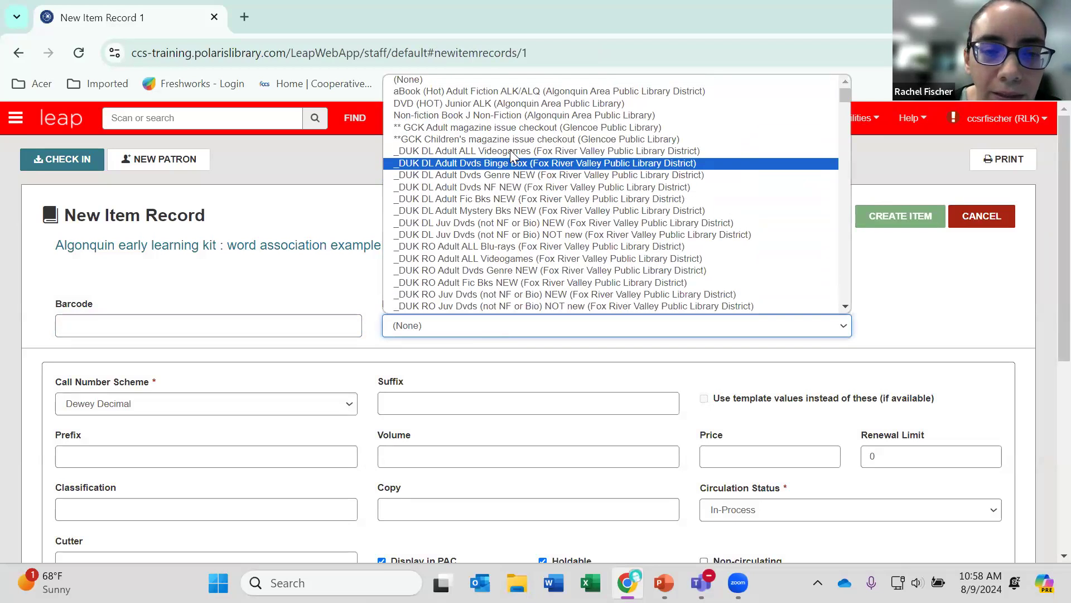
{"action": "scroll", "coordinate": [511, 154], "scroll_direction": "down", "scroll_amount": 4}
{"action": "scroll", "coordinate": [511, 154], "scroll_direction": "up", "scroll_amount": 4}
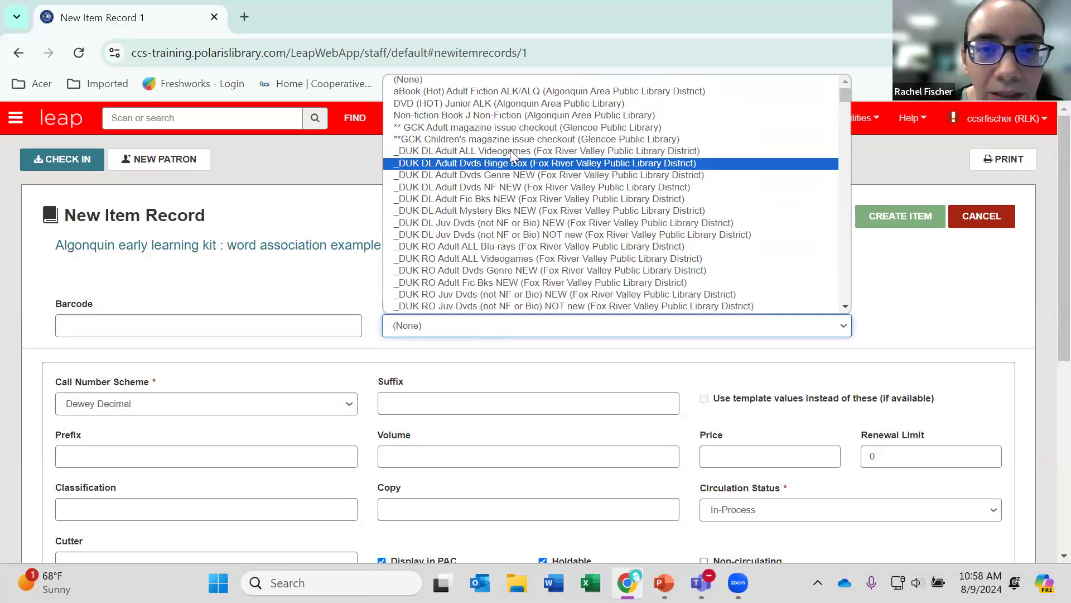
{"action": "scroll", "coordinate": [510, 150], "scroll_direction": "down", "scroll_amount": 3}
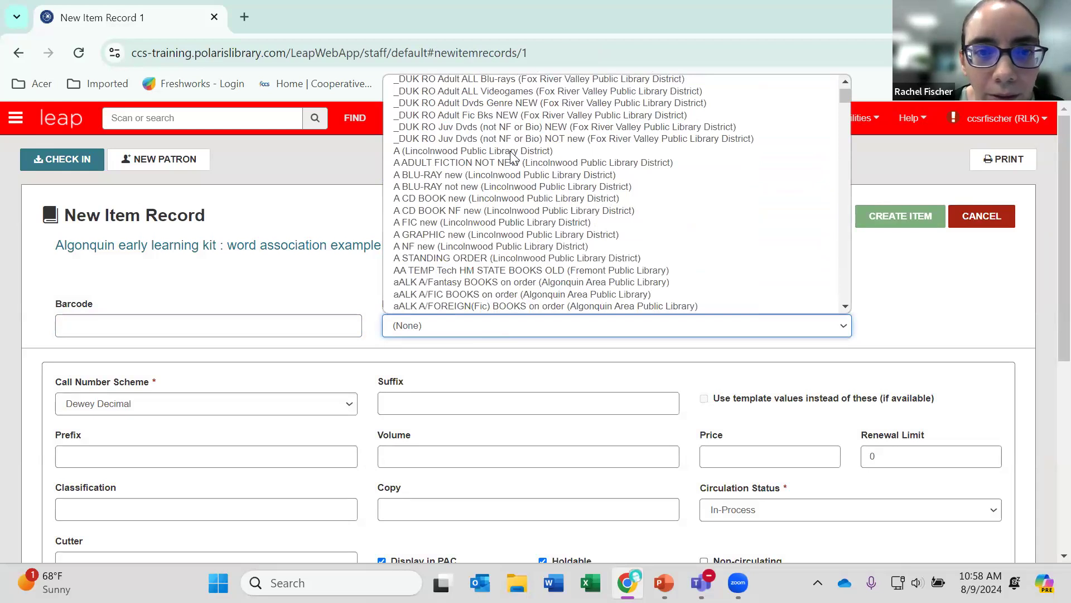
{"action": "scroll", "coordinate": [510, 151], "scroll_direction": "down", "scroll_amount": 3}
{"action": "scroll", "coordinate": [512, 157], "scroll_direction": "down", "scroll_amount": 3}
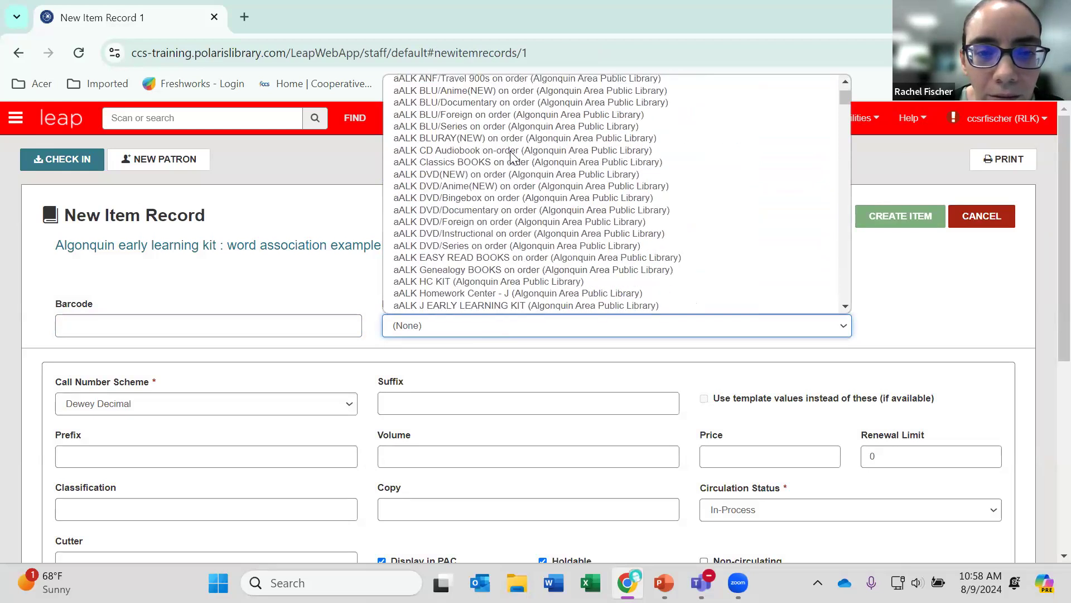
{"action": "left_click", "coordinate": [536, 305]}
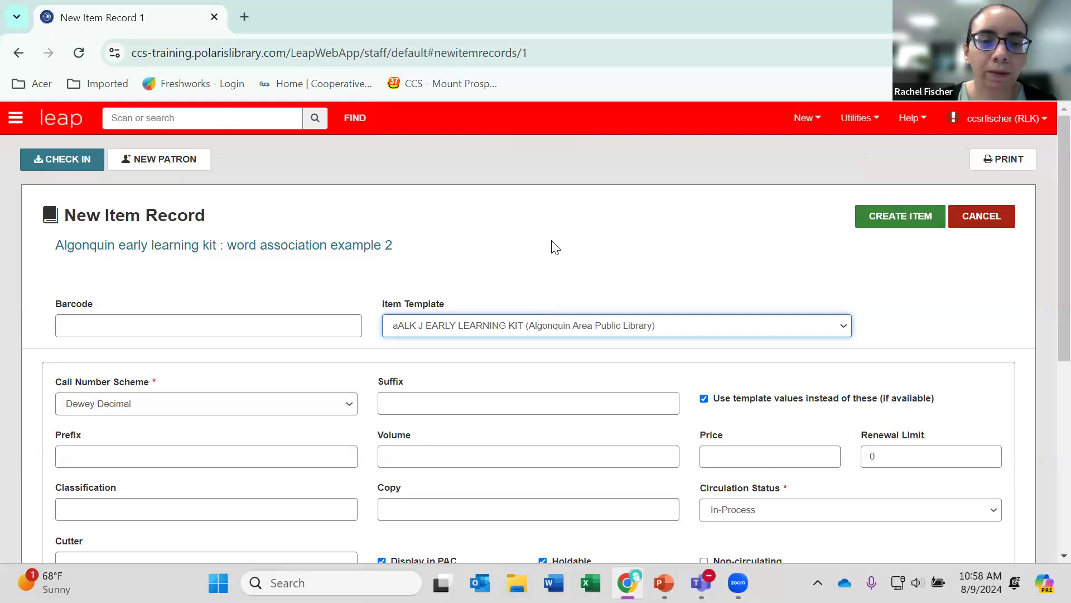
Review the call number, branch, collection and loan fields filled from the template, and create the item.
{"action": "scroll", "coordinate": [545, 245], "scroll_direction": "down", "scroll_amount": 1}
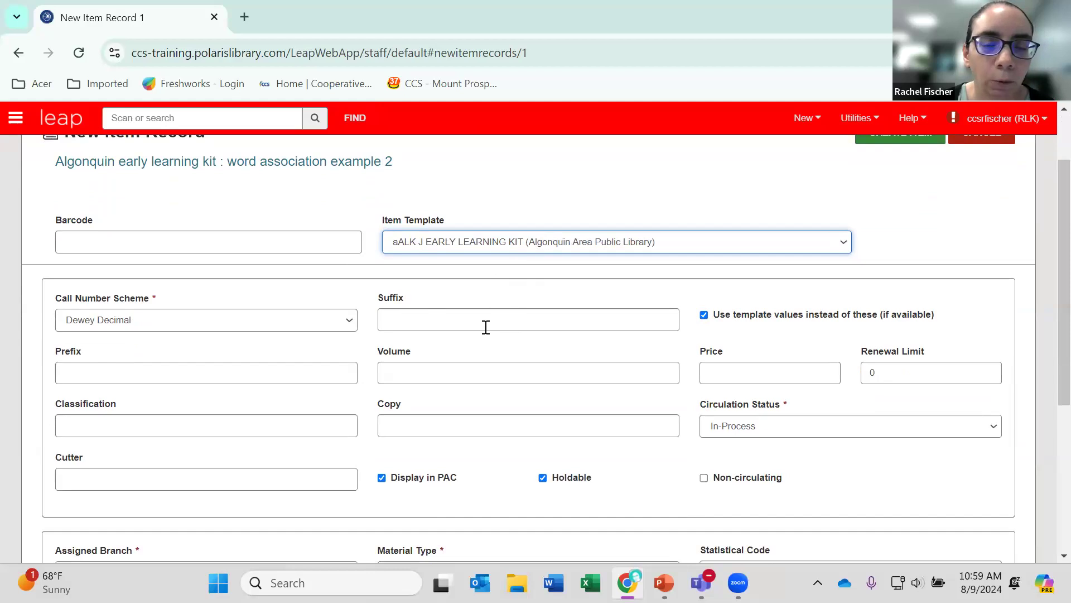
{"action": "scroll", "coordinate": [446, 279], "scroll_direction": "down", "scroll_amount": 1}
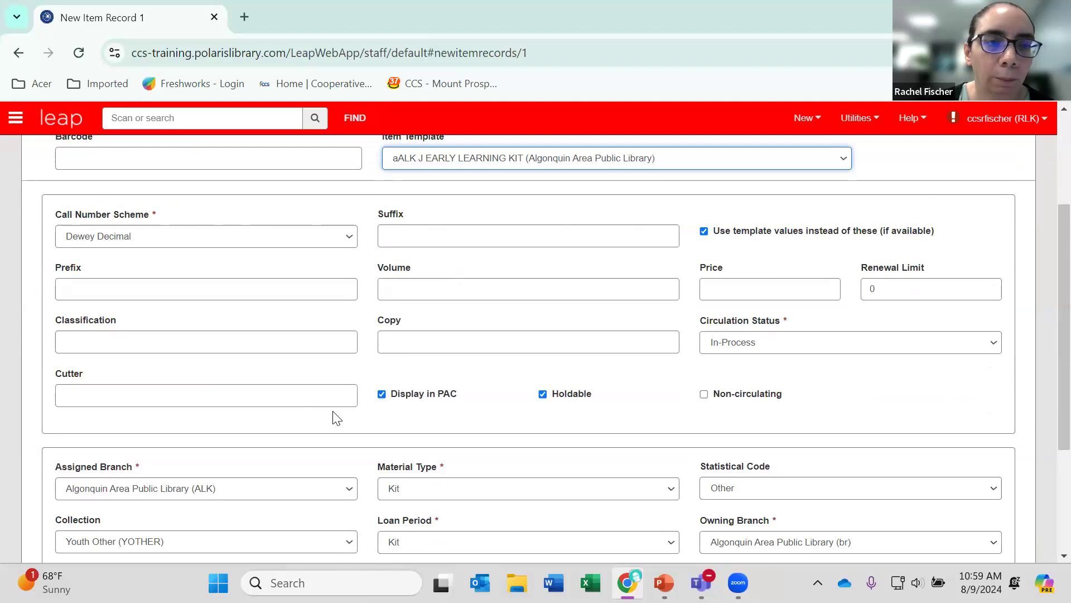
{"action": "scroll", "coordinate": [334, 417], "scroll_direction": "down", "scroll_amount": 3}
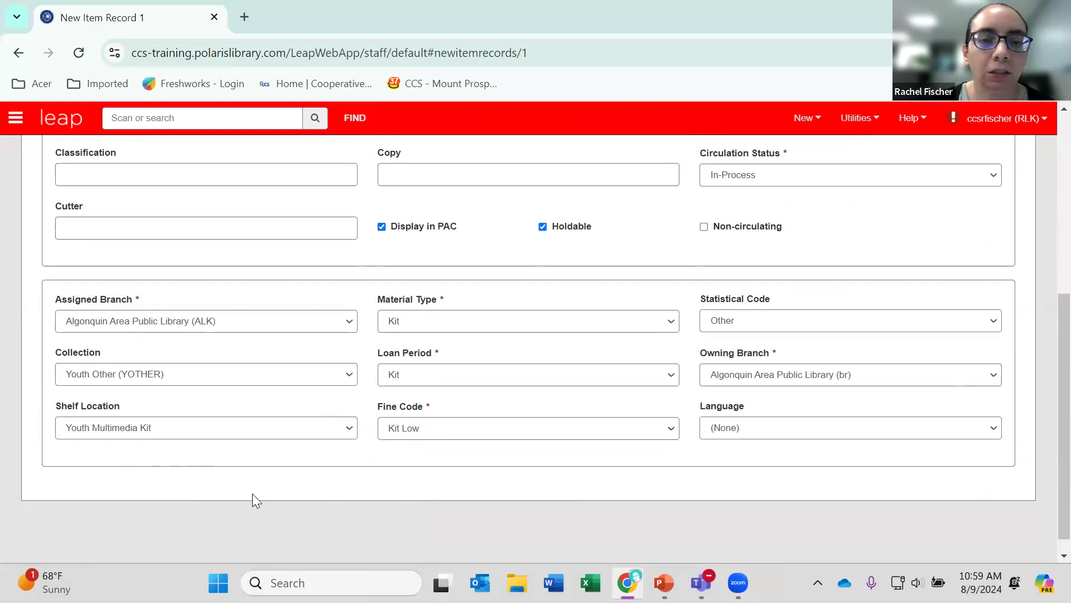
{"action": "scroll", "coordinate": [252, 493], "scroll_direction": "up", "scroll_amount": 6}
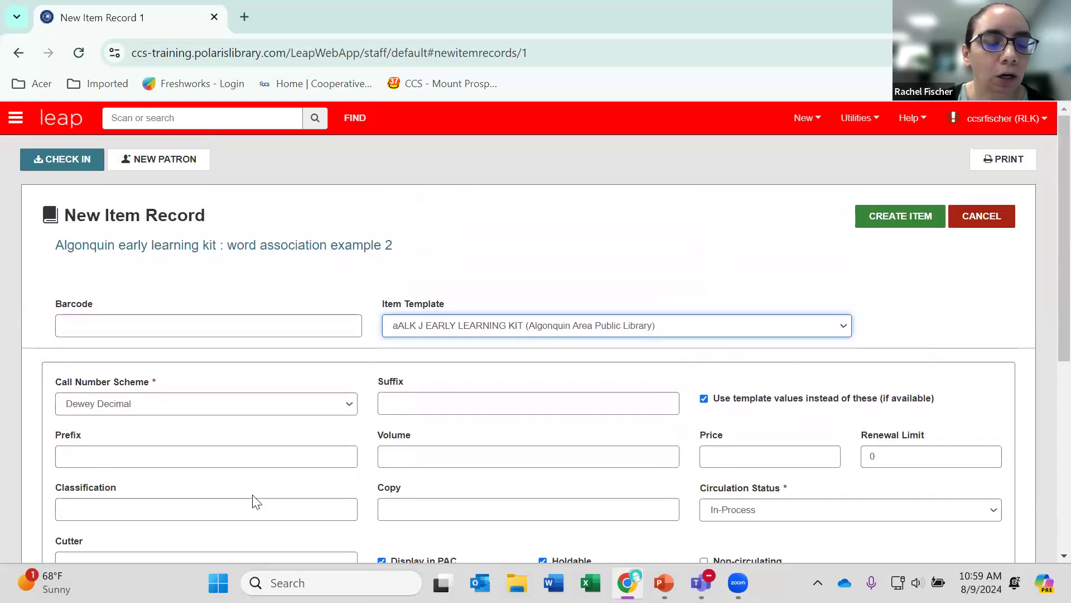
{"action": "scroll", "coordinate": [256, 502], "scroll_direction": "down", "scroll_amount": 2}
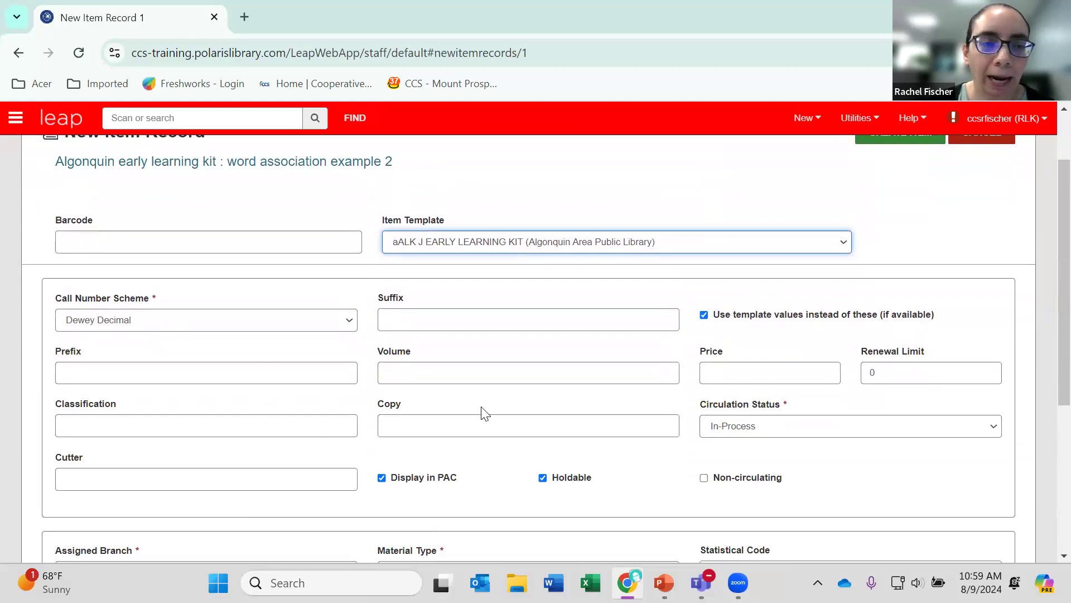
{"action": "scroll", "coordinate": [521, 429], "scroll_direction": "up", "scroll_amount": 3}
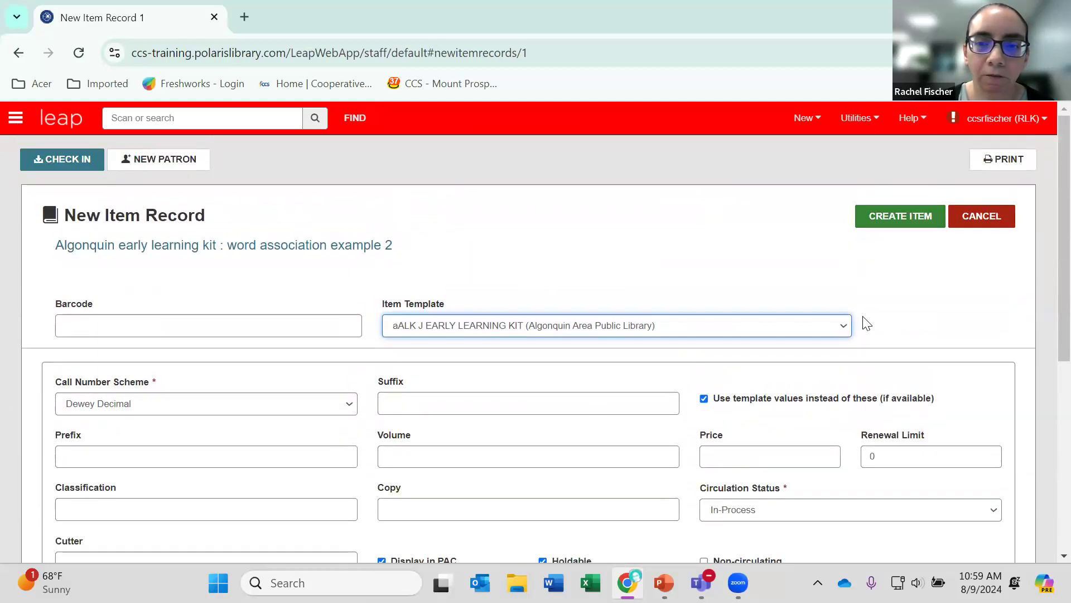
{"action": "left_click", "coordinate": [913, 220]}
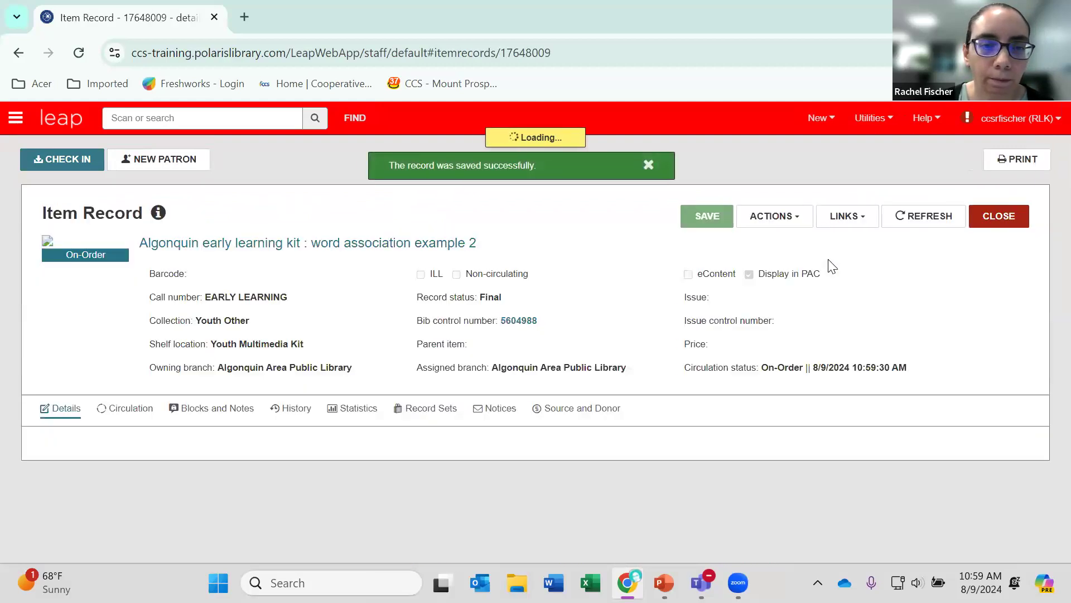
Set the new item's barcode to 493020 and save the item record.
{"action": "scroll", "coordinate": [632, 287], "scroll_direction": "down", "scroll_amount": 1}
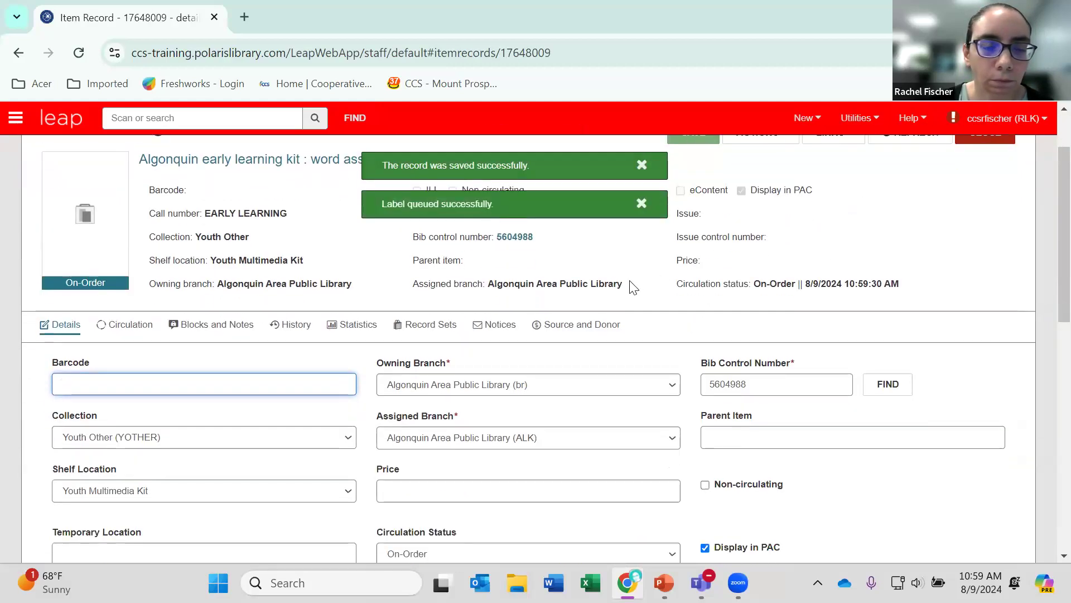
{"action": "scroll", "coordinate": [632, 286], "scroll_direction": "down", "scroll_amount": 4}
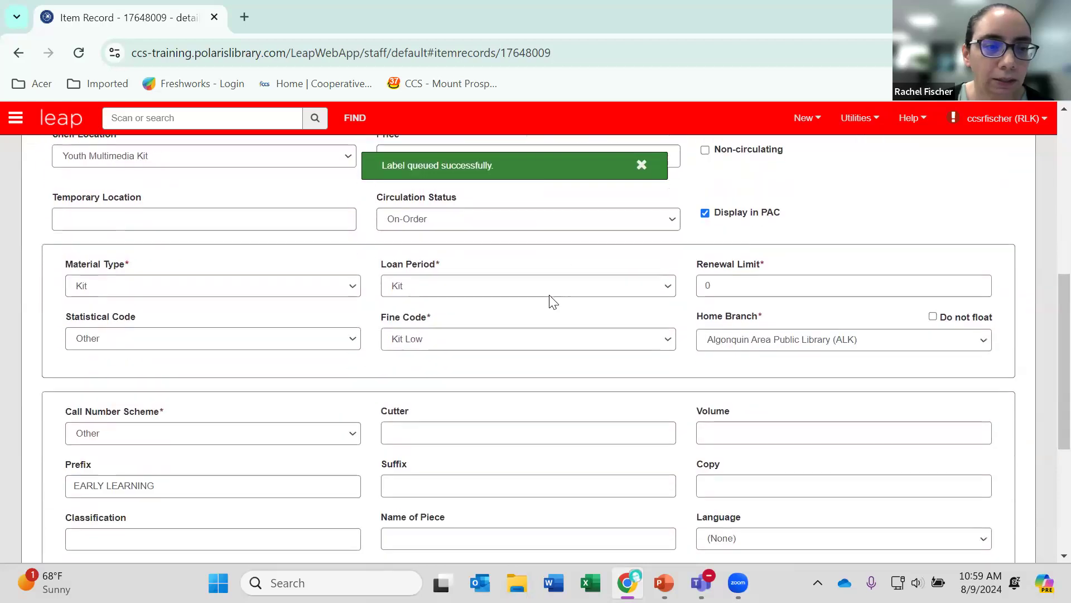
{"action": "scroll", "coordinate": [552, 302], "scroll_direction": "down", "scroll_amount": 1}
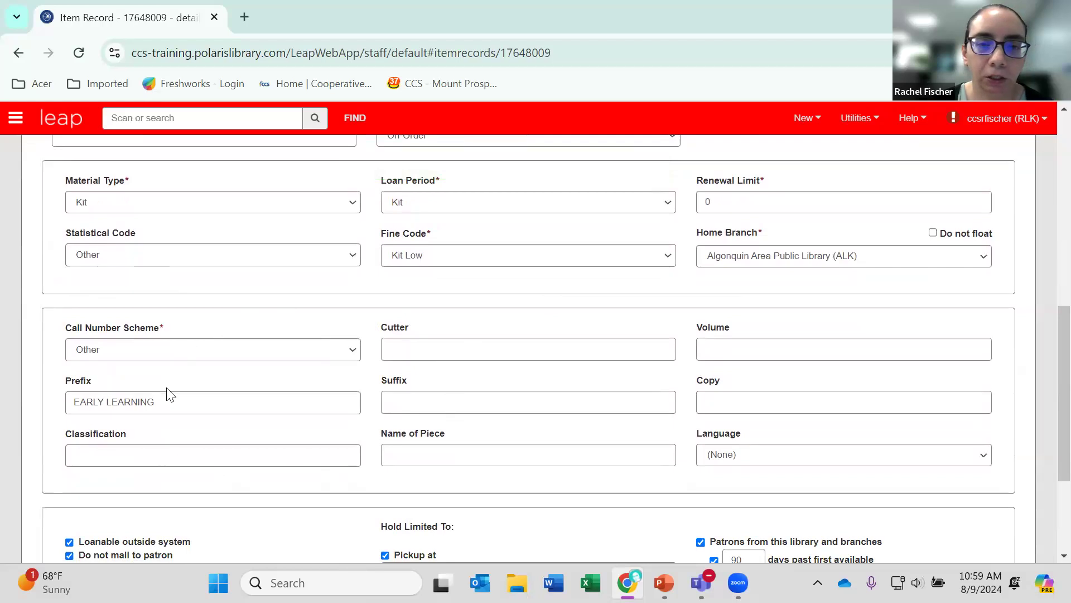
{"action": "scroll", "coordinate": [259, 399], "scroll_direction": "up", "scroll_amount": 1}
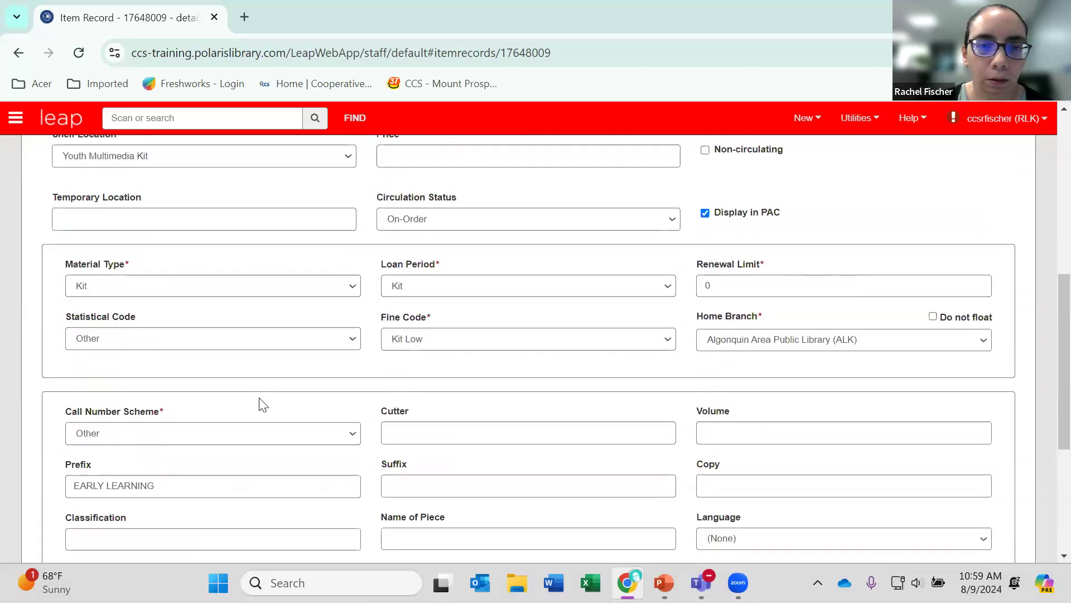
{"action": "scroll", "coordinate": [263, 405], "scroll_direction": "up", "scroll_amount": 1}
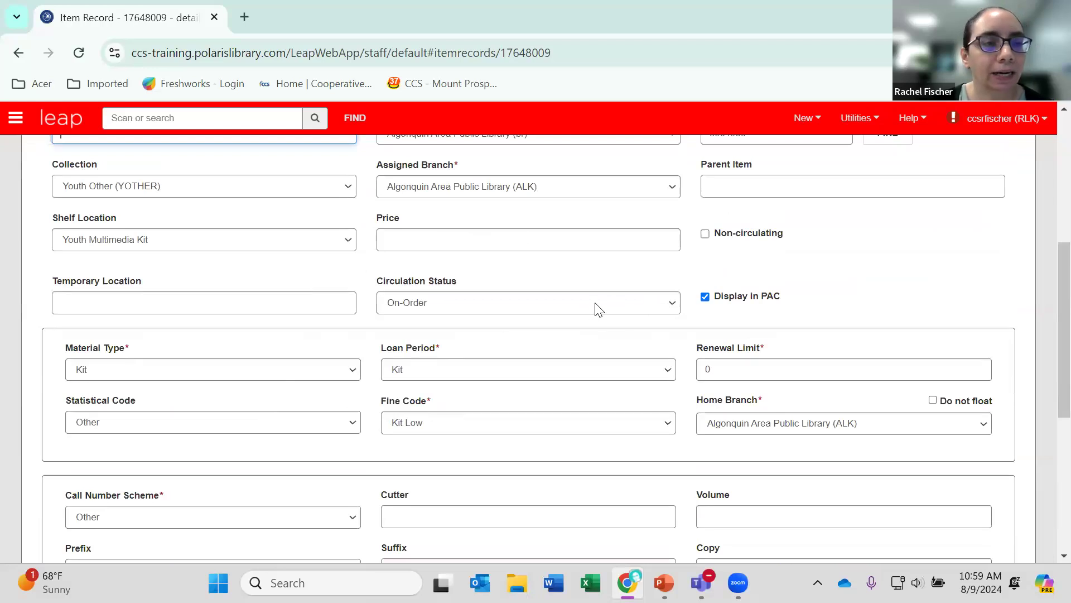
{"action": "scroll", "coordinate": [583, 339], "scroll_direction": "up", "scroll_amount": 6}
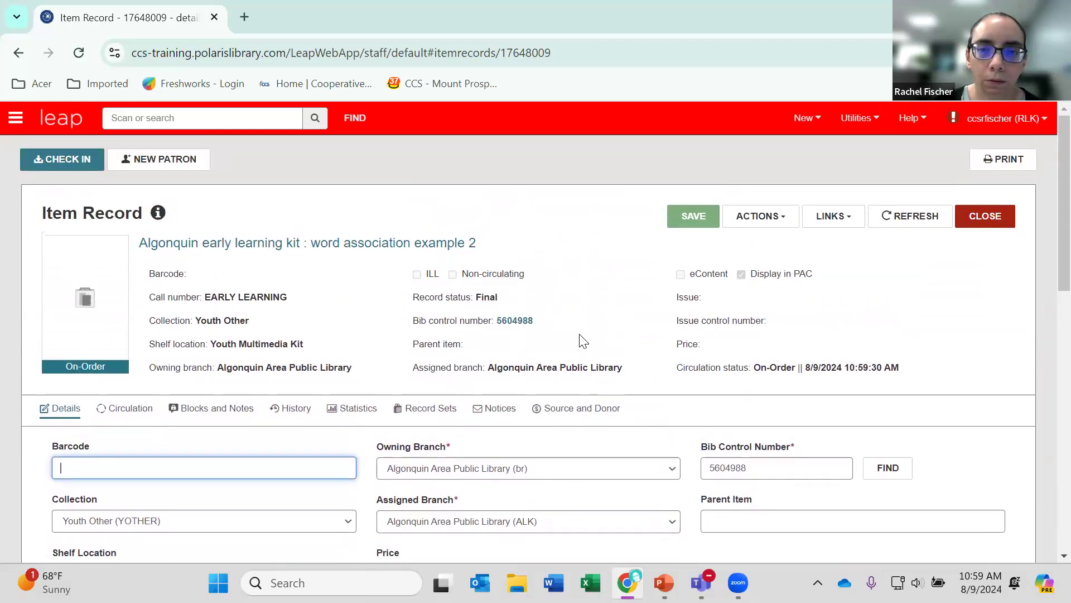
{"action": "left_click", "coordinate": [272, 463]}
{"action": "type", "text": "493020"}
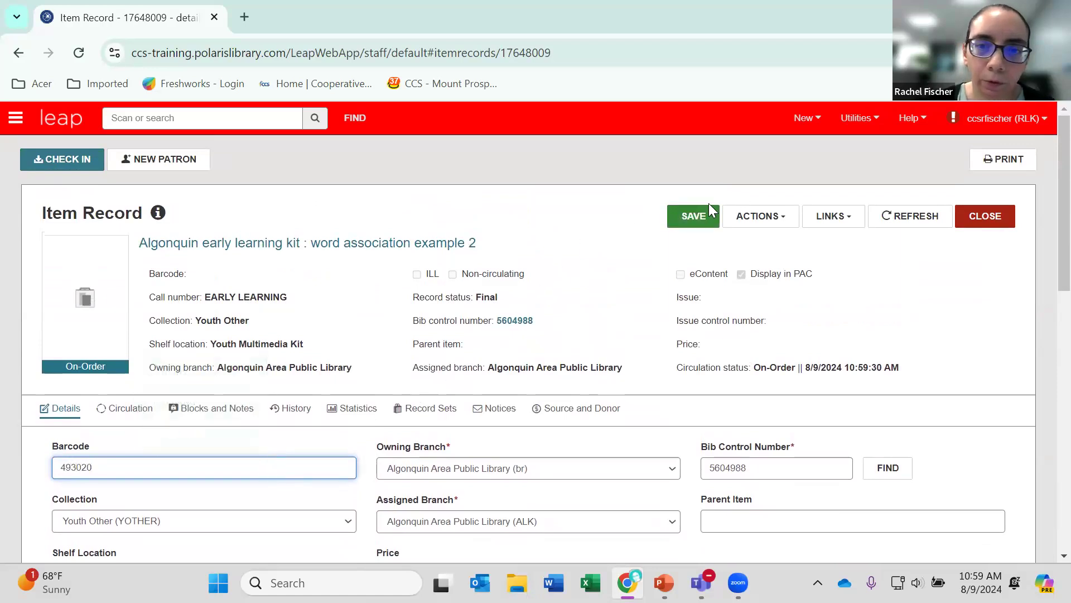
{"action": "left_click", "coordinate": [693, 217]}
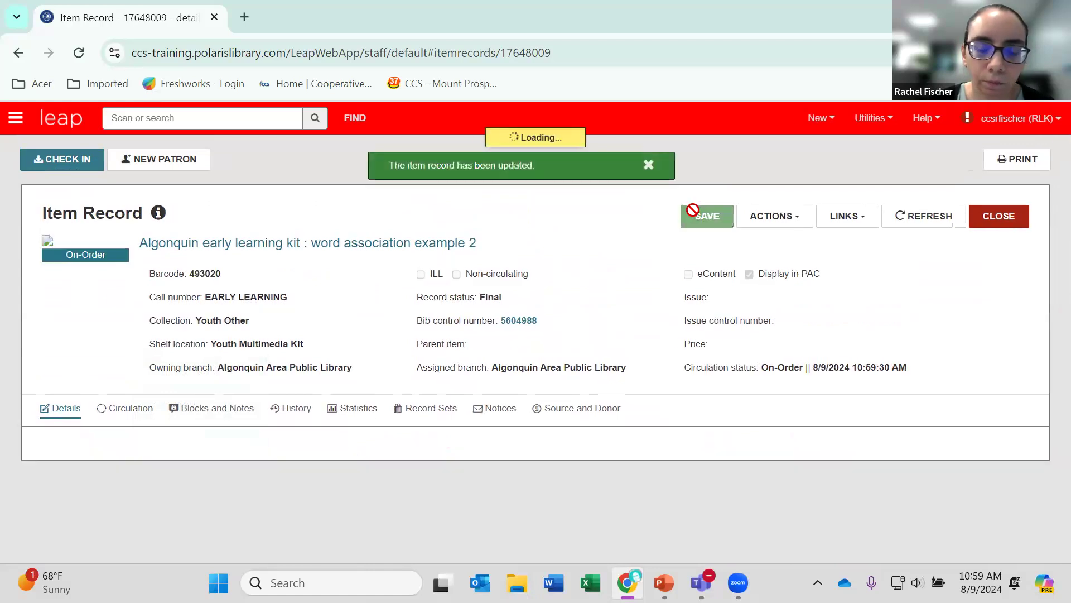
Change the item's circulation status to In-Process and save the record.
{"action": "scroll", "coordinate": [648, 279], "scroll_direction": "down", "scroll_amount": 6}
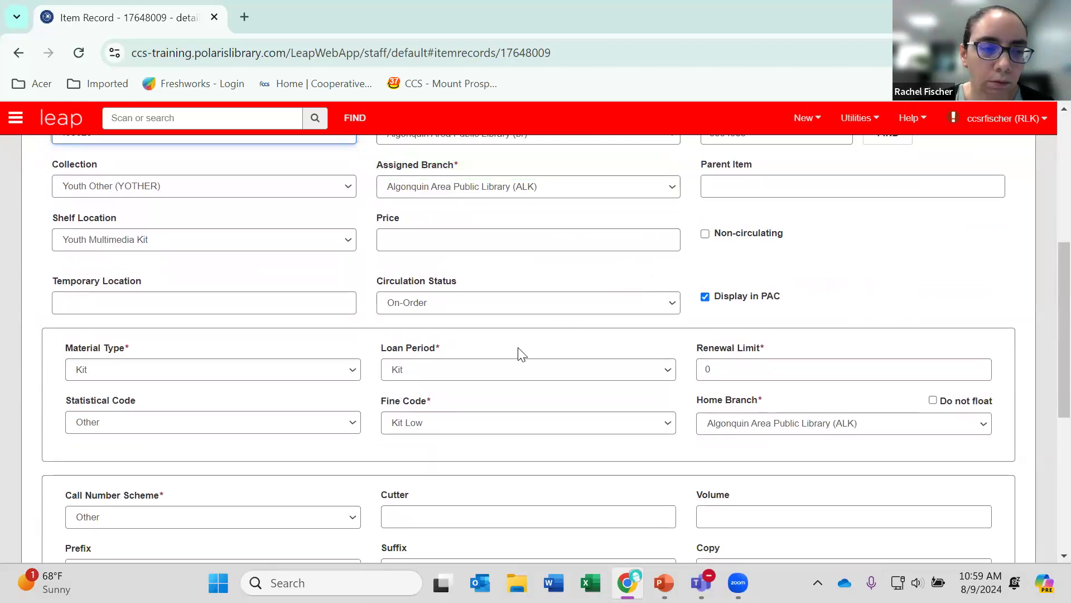
{"action": "scroll", "coordinate": [525, 343], "scroll_direction": "down", "scroll_amount": 3}
{"action": "scroll", "coordinate": [528, 342], "scroll_direction": "up", "scroll_amount": 6}
{"action": "scroll", "coordinate": [532, 343], "scroll_direction": "down", "scroll_amount": 2}
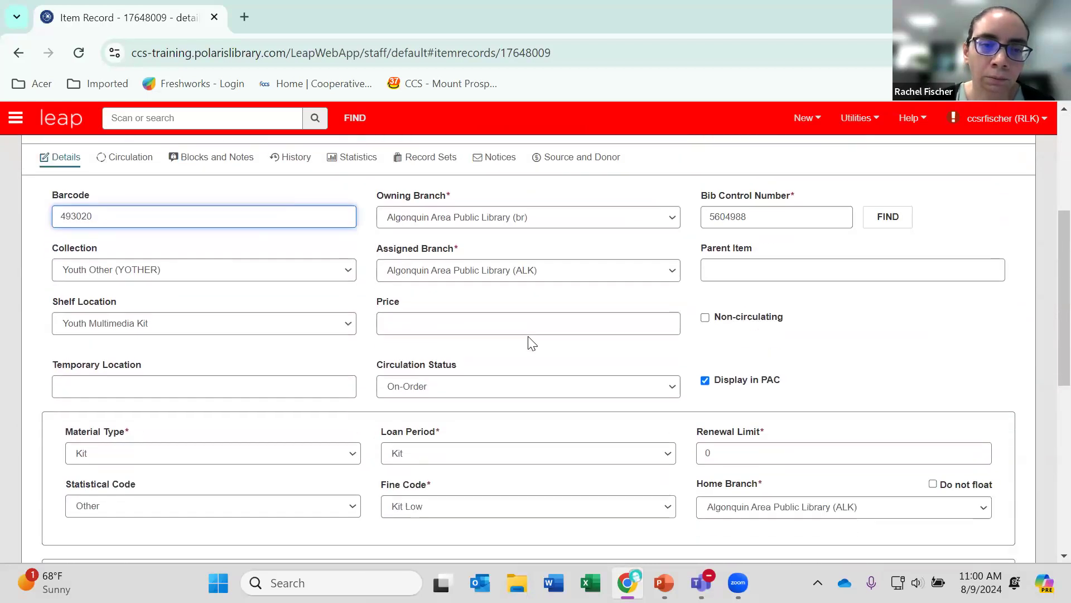
{"action": "left_click", "coordinate": [579, 387]}
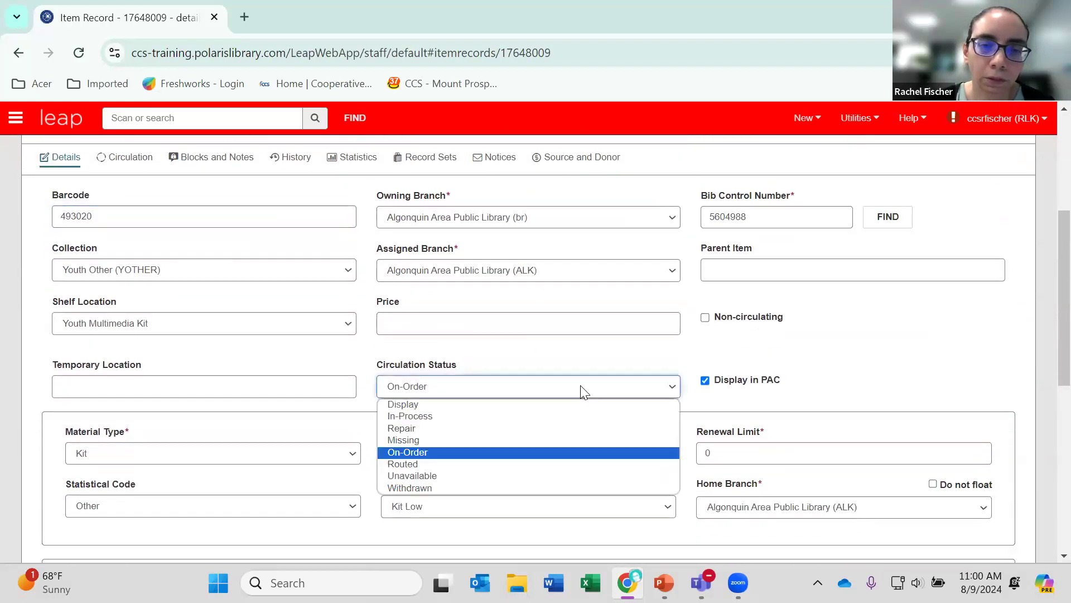
{"action": "left_click", "coordinate": [444, 417]}
{"action": "scroll", "coordinate": [557, 424], "scroll_direction": "up", "scroll_amount": 3}
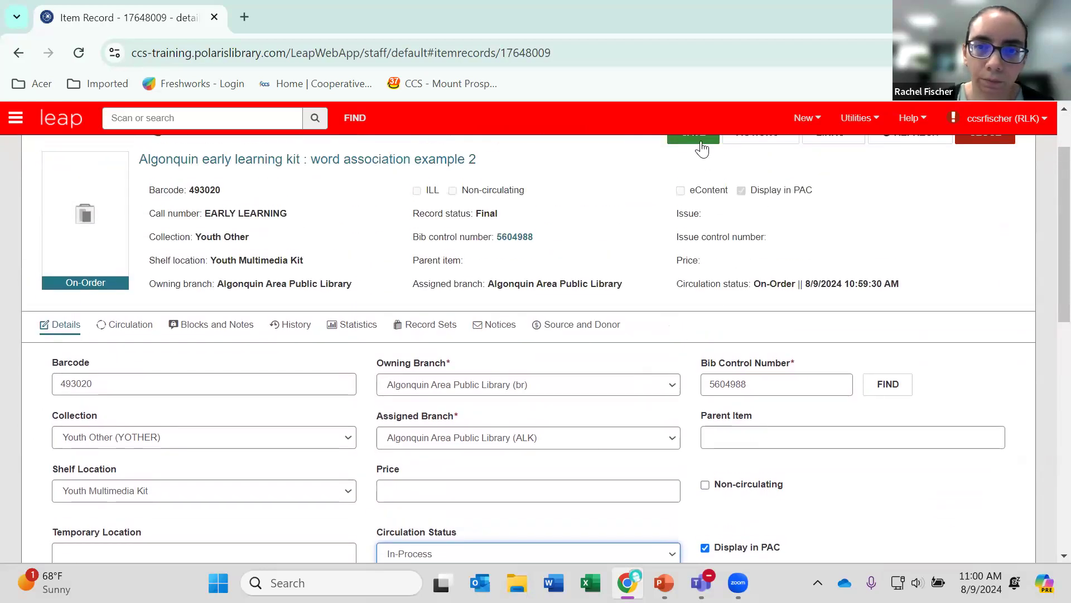
{"action": "left_click", "coordinate": [700, 143]}
Set the item's circulation status to Available and save the record.
{"action": "scroll", "coordinate": [614, 360], "scroll_direction": "down", "scroll_amount": 3}
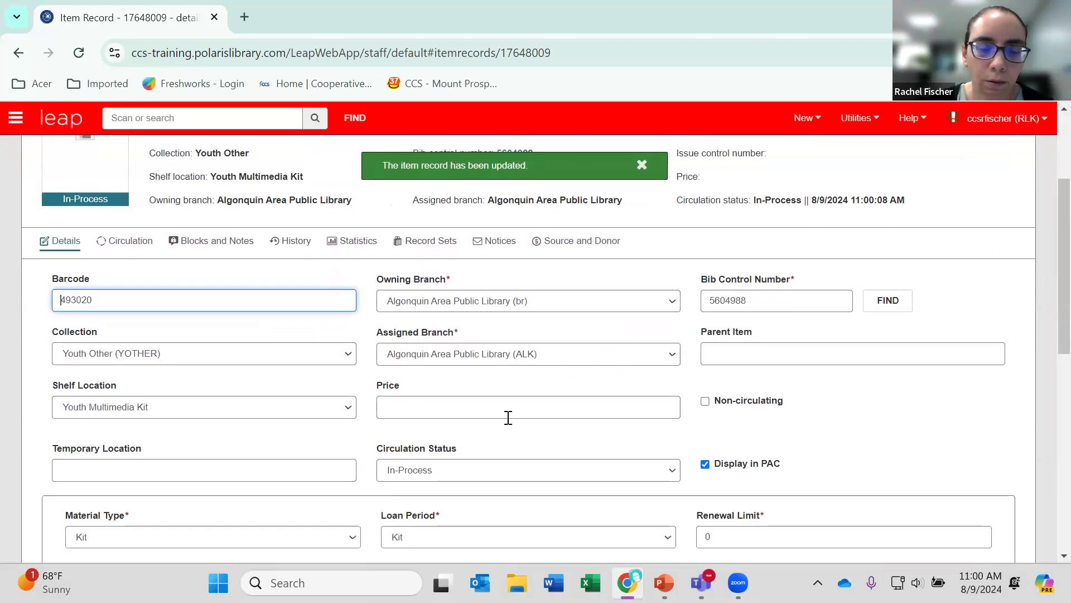
{"action": "left_click", "coordinate": [487, 479]}
{"action": "left_click", "coordinate": [428, 382]}
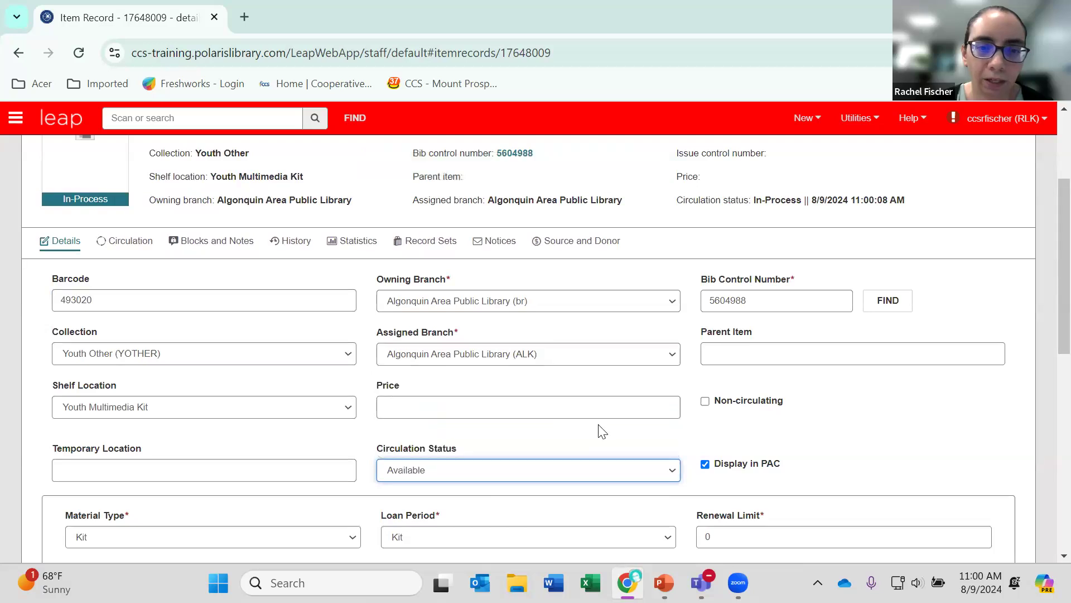
{"action": "scroll", "coordinate": [602, 431], "scroll_direction": "up", "scroll_amount": 3}
{"action": "left_click", "coordinate": [696, 218]}
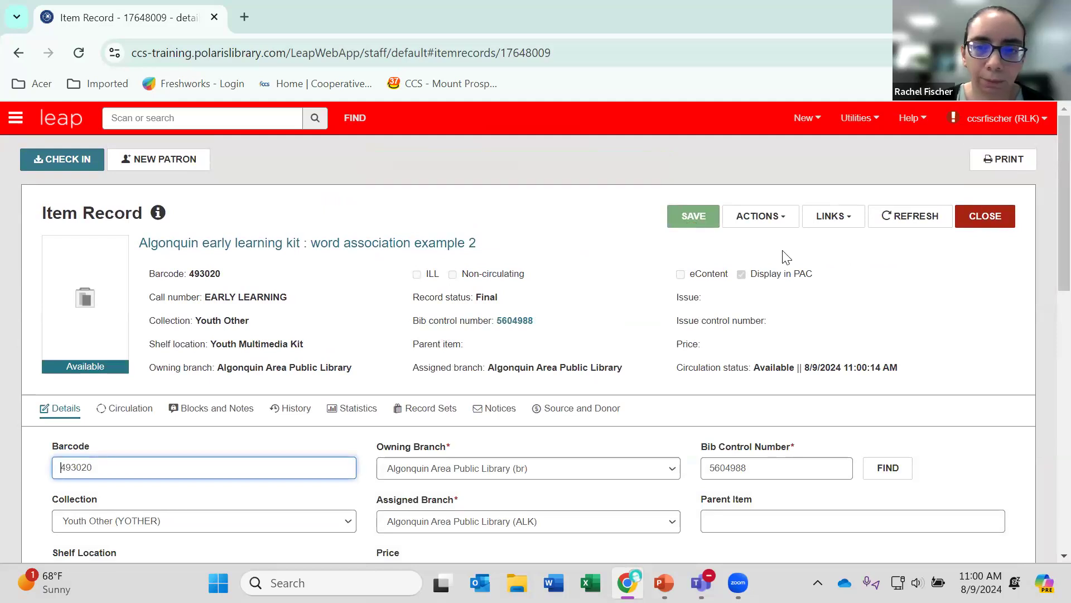
Send the item's label to the print queue.
{"action": "left_click", "coordinate": [791, 217]}
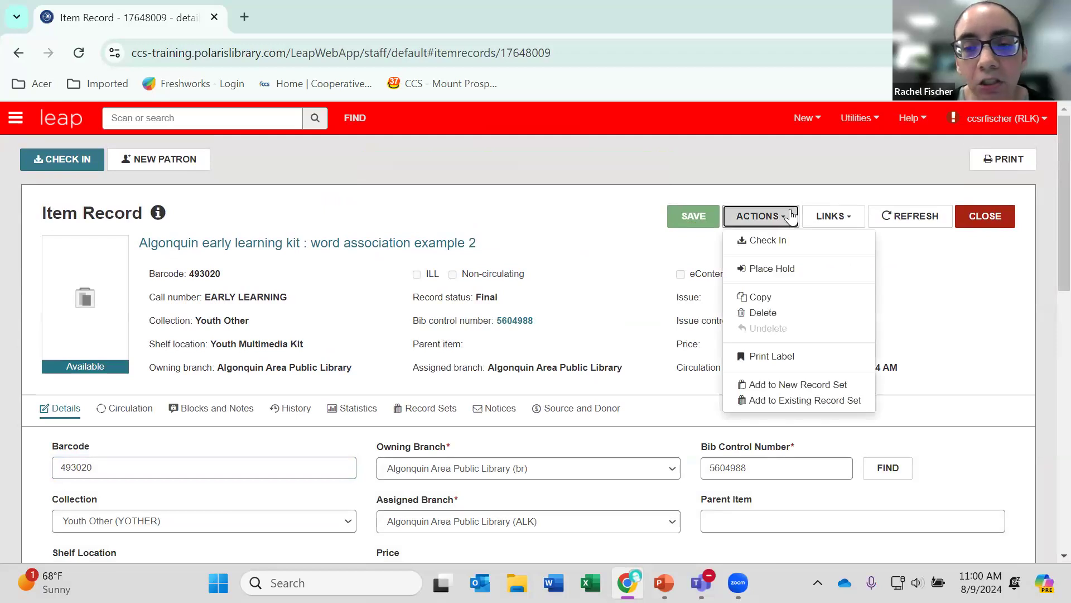
{"action": "left_click", "coordinate": [791, 357]}
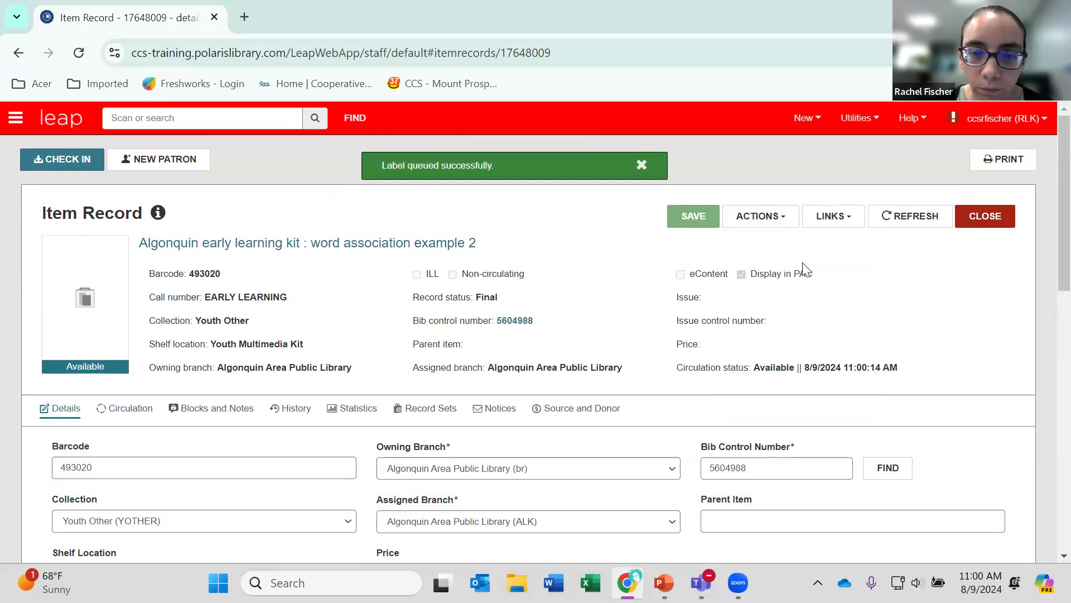
Copy the item record, set the copy's barcode to 8473890 and save it.
{"action": "left_click", "coordinate": [780, 225]}
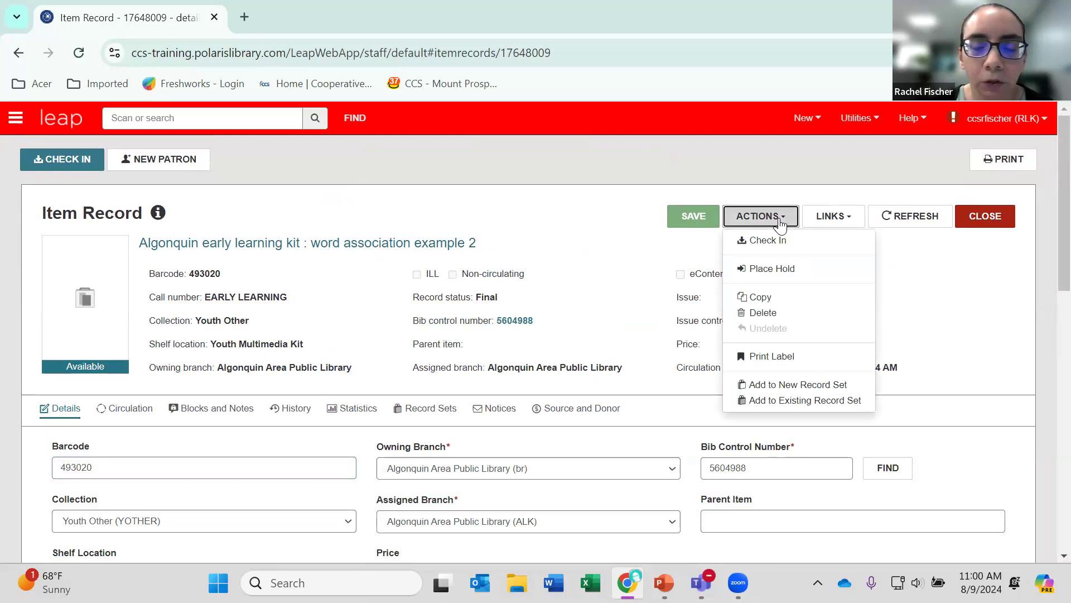
{"action": "left_click", "coordinate": [784, 304]}
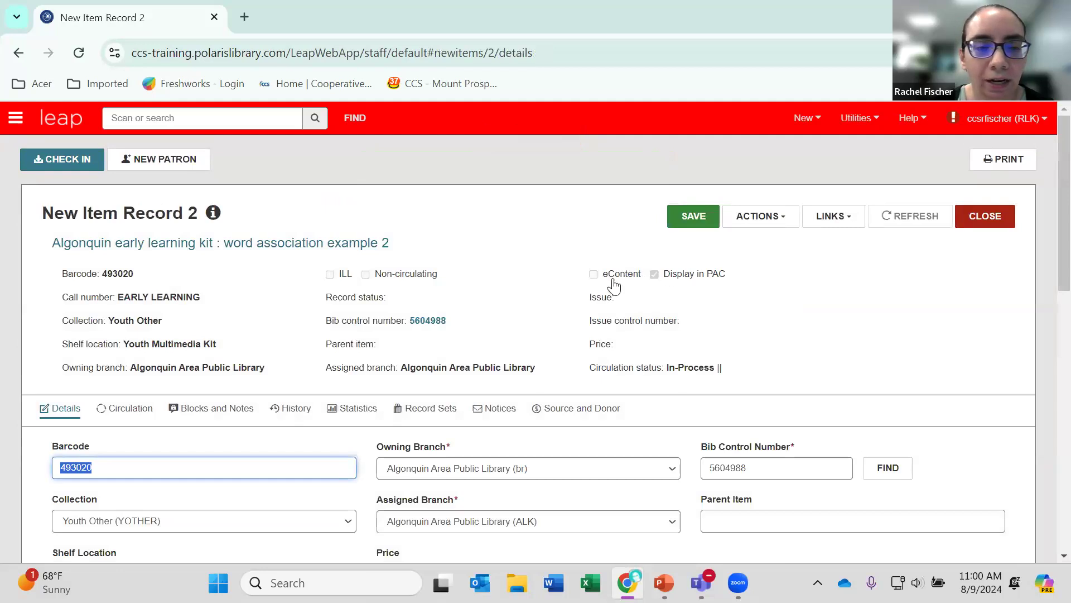
{"action": "type", "text": "84738"}
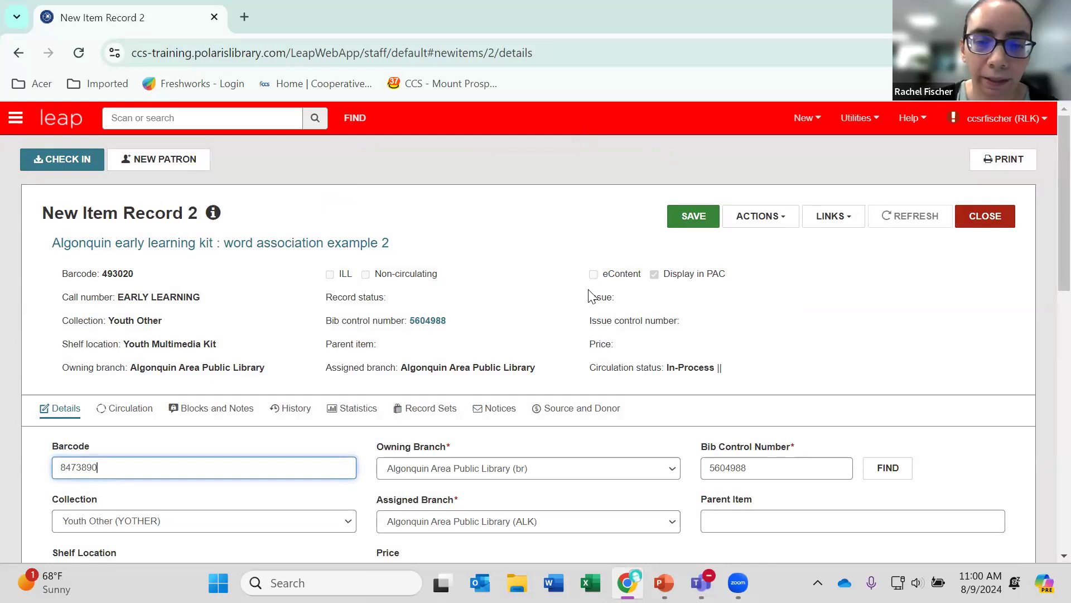
{"action": "left_click", "coordinate": [550, 275]}
{"action": "scroll", "coordinate": [557, 344], "scroll_direction": "down", "scroll_amount": 4}
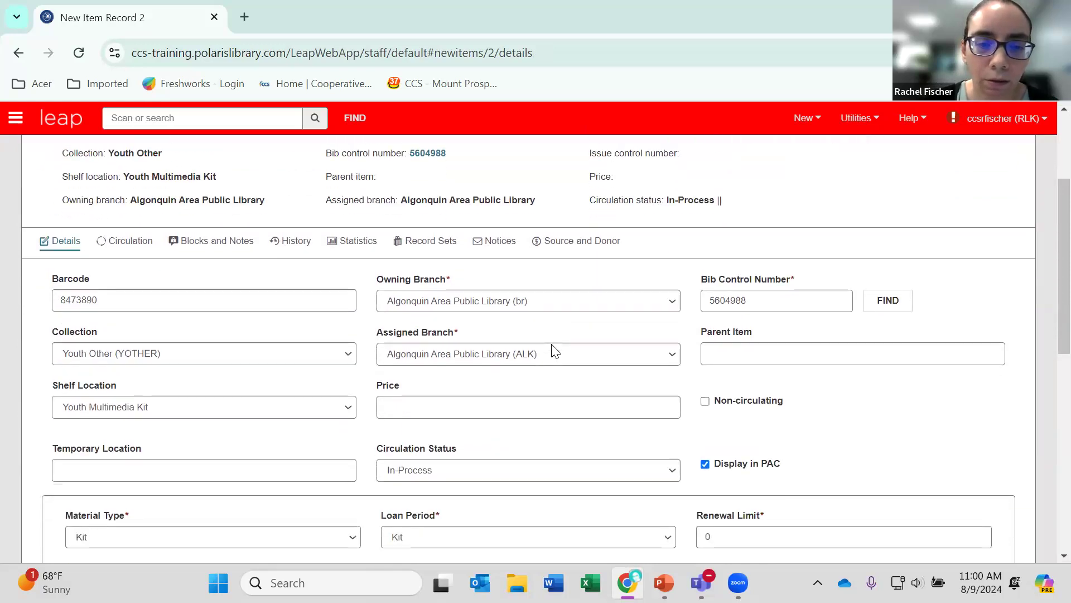
{"action": "scroll", "coordinate": [587, 345], "scroll_direction": "up", "scroll_amount": 4}
{"action": "left_click", "coordinate": [693, 215]}
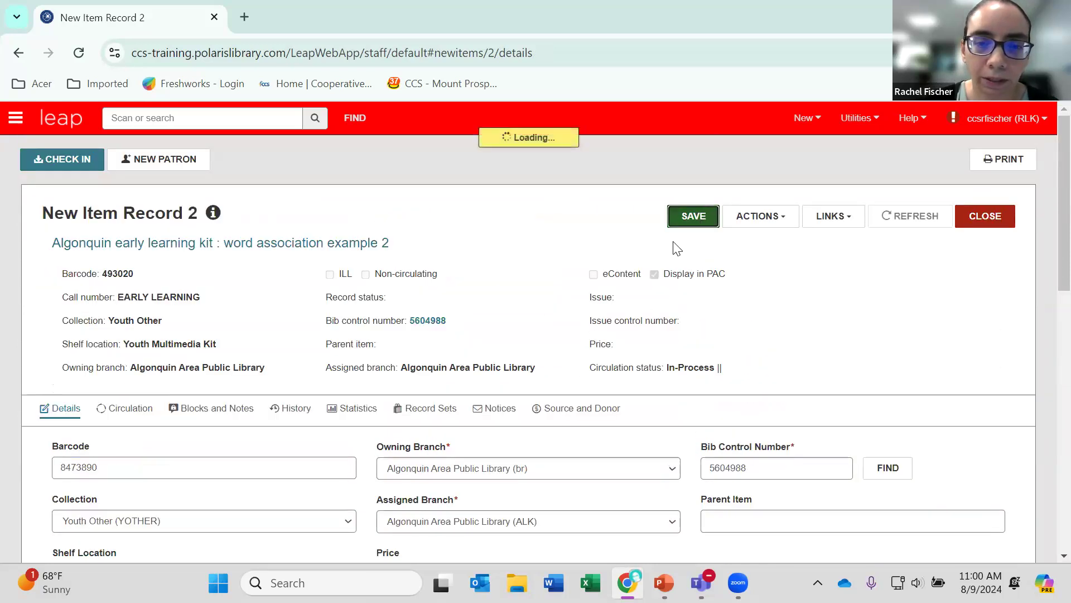
Set the copied item's circulation status to Available, send its label to the print queue and save the record.
{"action": "scroll", "coordinate": [565, 346], "scroll_direction": "down", "scroll_amount": 4}
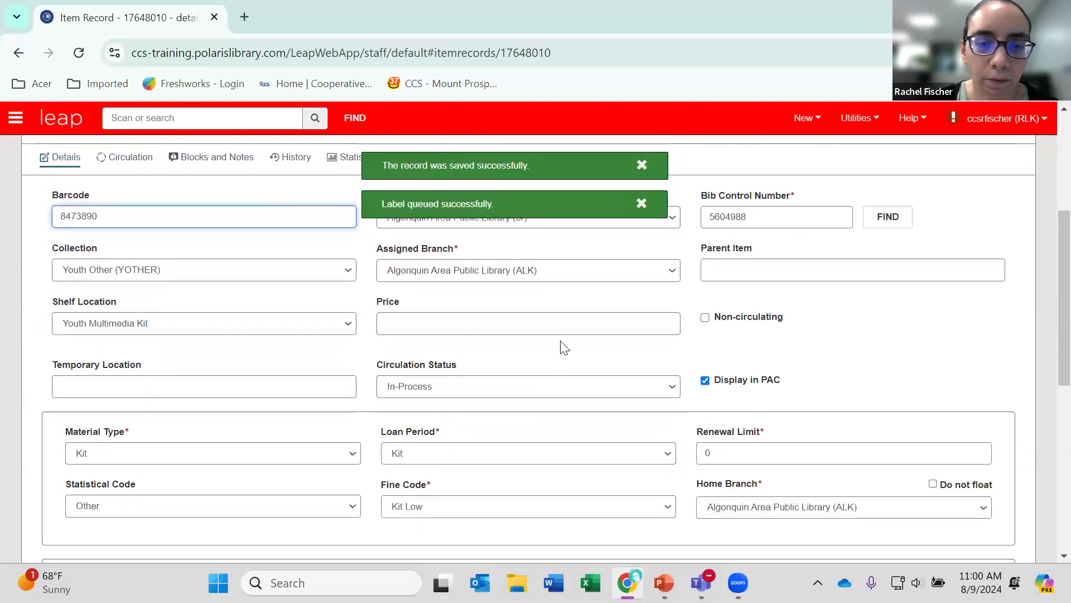
{"action": "left_click", "coordinate": [520, 386]}
{"action": "left_click", "coordinate": [467, 415]}
{"action": "scroll", "coordinate": [499, 407], "scroll_direction": "up", "scroll_amount": 5}
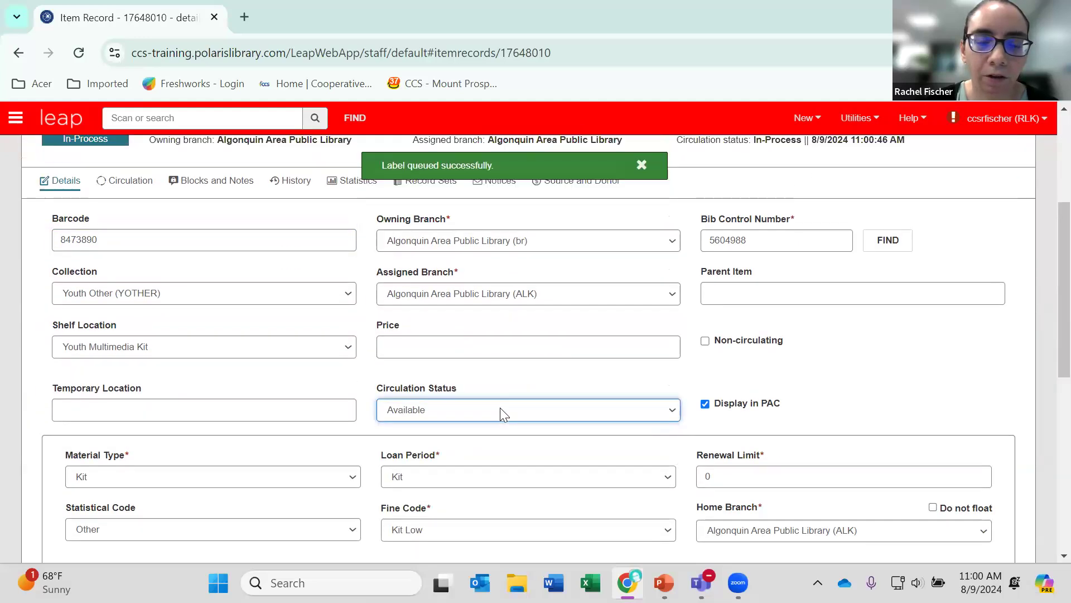
{"action": "left_click", "coordinate": [772, 219]}
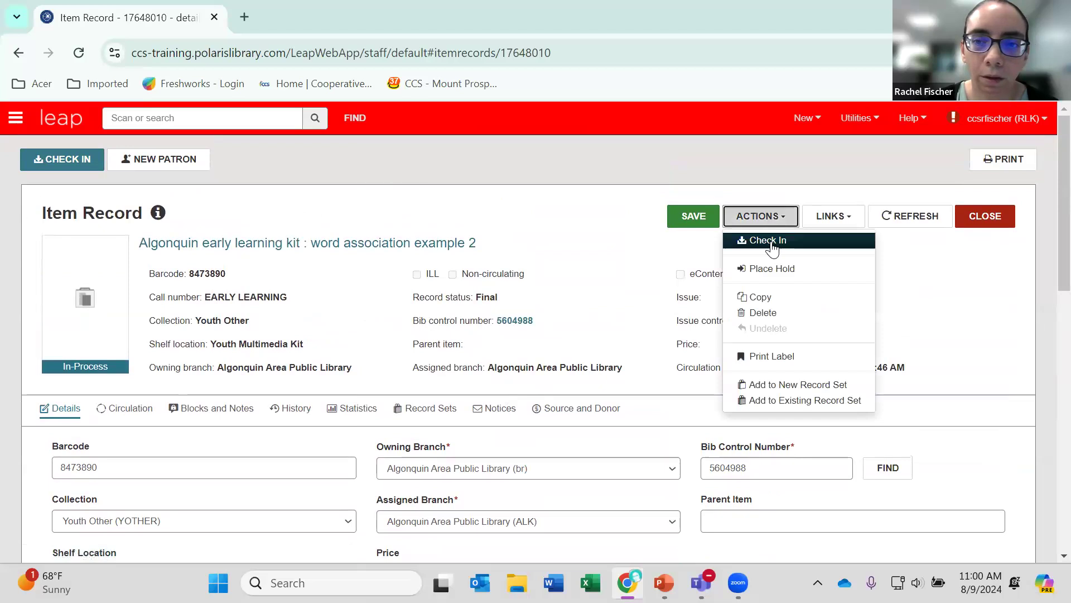
{"action": "left_click", "coordinate": [780, 360]}
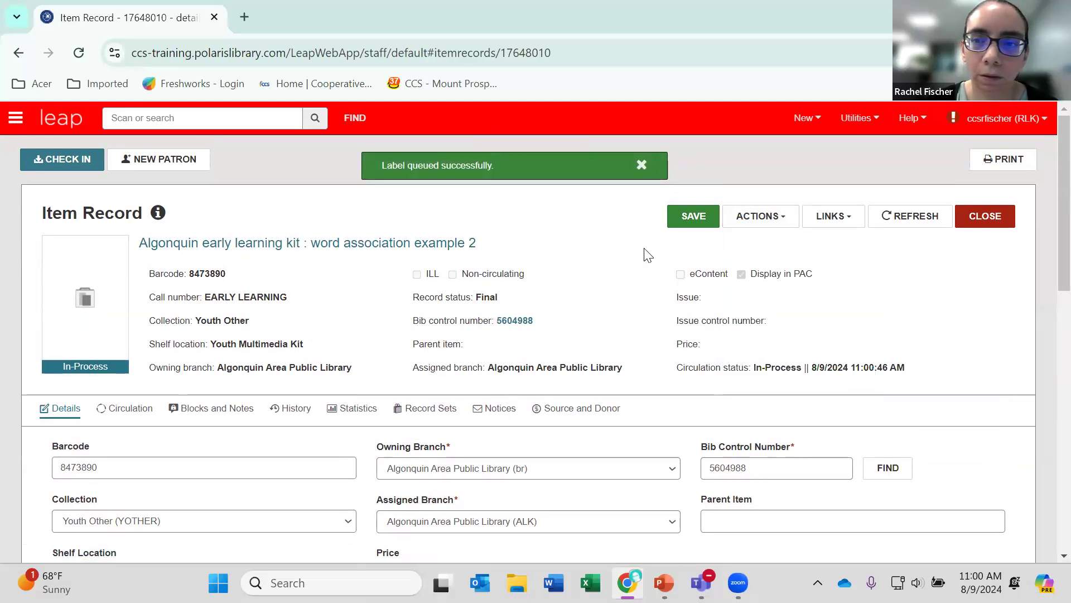
{"action": "left_click", "coordinate": [683, 219]}
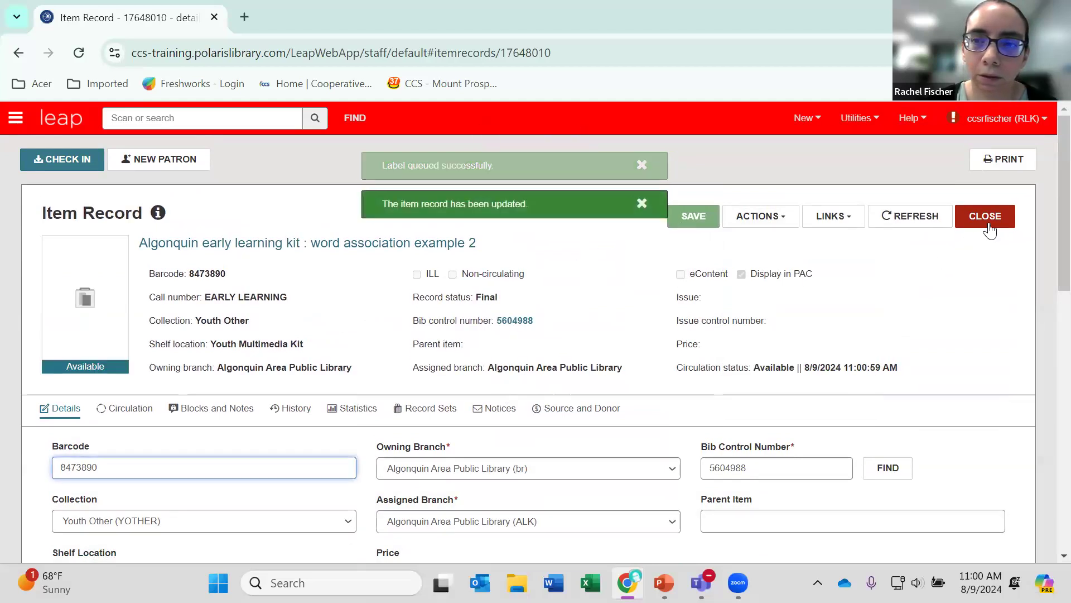
Close the item record and refresh the bibliographic record to review its list of all items.
{"action": "left_click", "coordinate": [985, 216]}
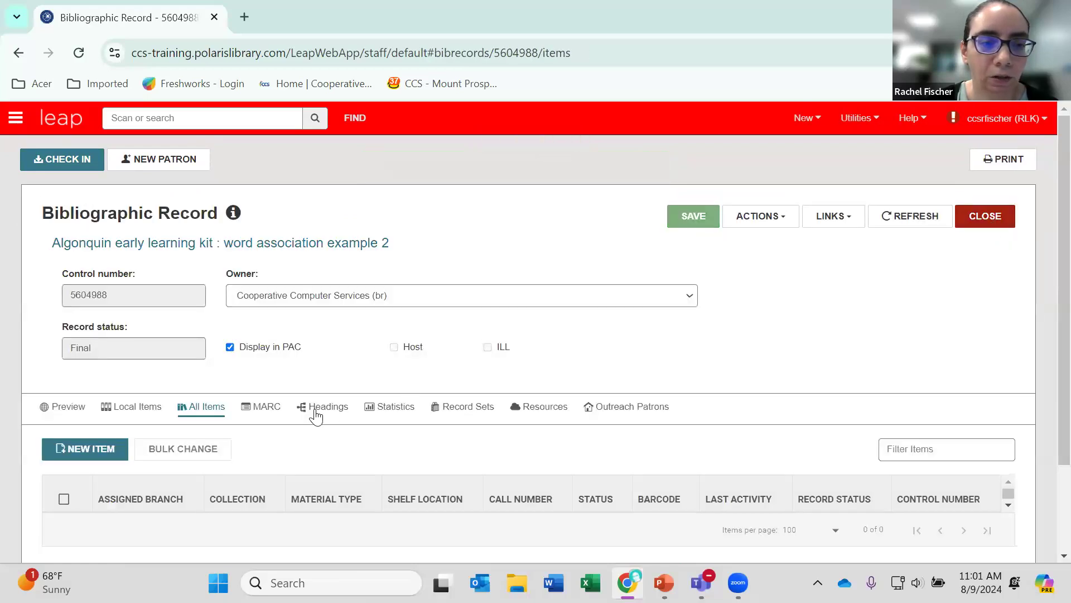
{"action": "left_click", "coordinate": [926, 224]}
{"action": "scroll", "coordinate": [753, 335], "scroll_direction": "down", "scroll_amount": 3}
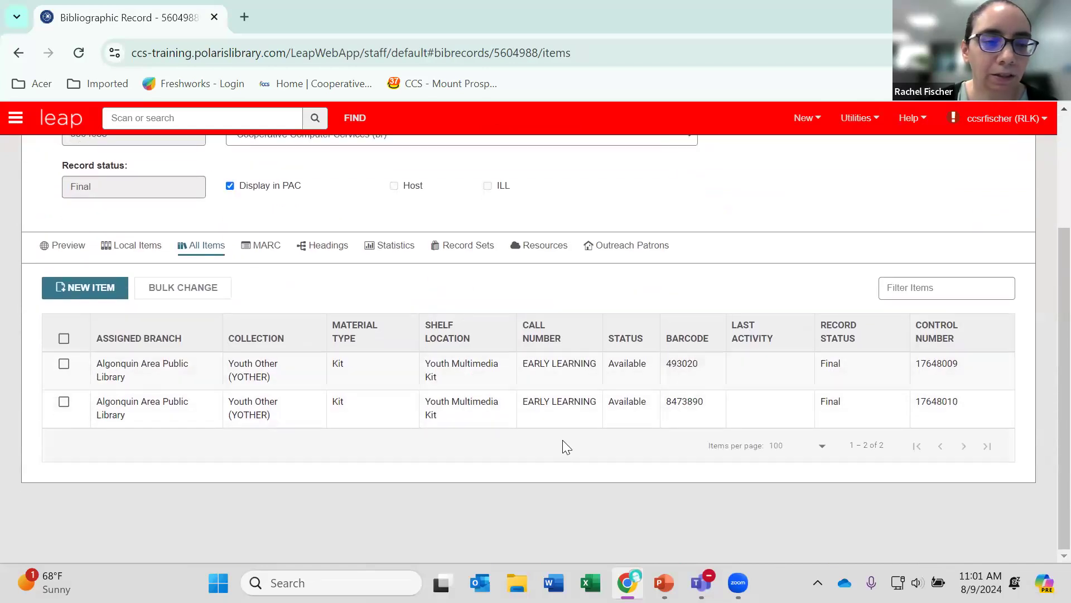
{"action": "scroll", "coordinate": [562, 445], "scroll_direction": "up", "scroll_amount": 3}
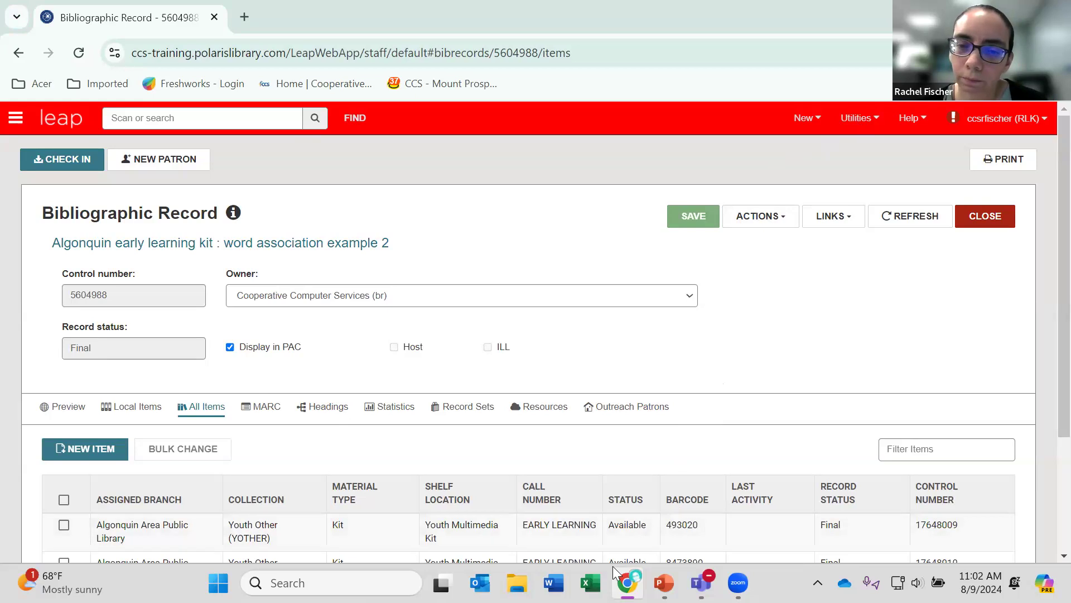
Close the bibliographic record and open the Label Manager.
{"action": "left_click", "coordinate": [985, 217]}
{"action": "left_click", "coordinate": [984, 222]}
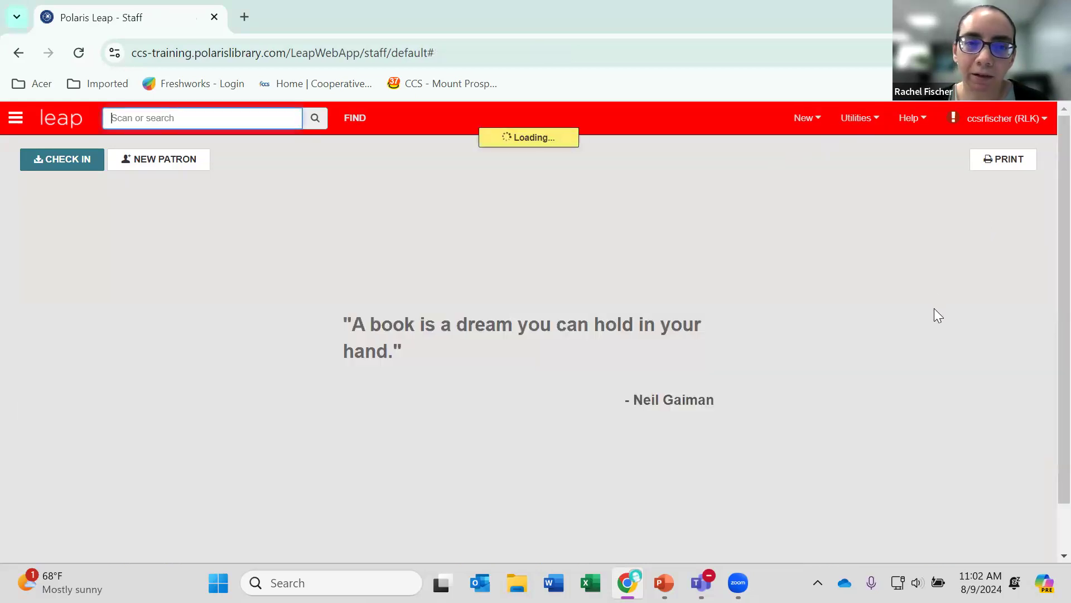
{"action": "left_click", "coordinate": [866, 126]}
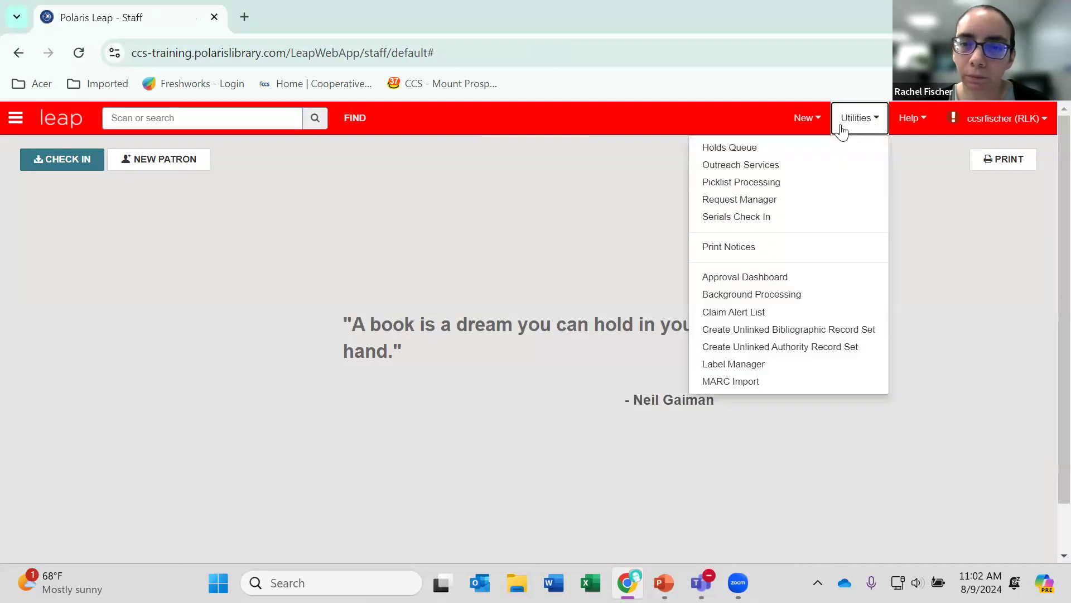
{"action": "left_click", "coordinate": [802, 371]}
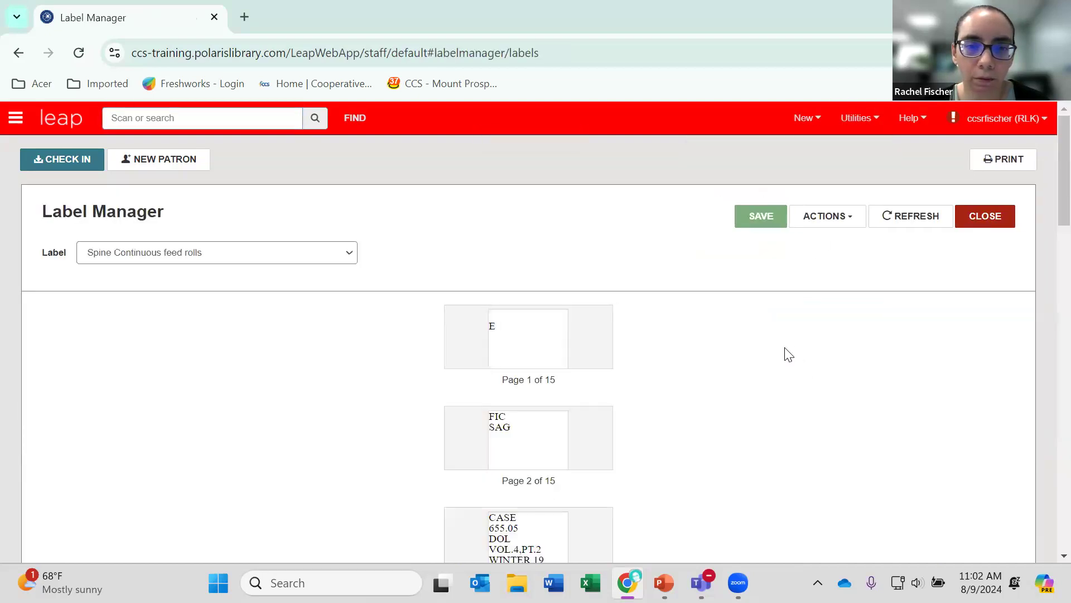
Examine the queued spine labels and the list of available label types.
{"action": "scroll", "coordinate": [788, 355], "scroll_direction": "down", "scroll_amount": 7}
{"action": "scroll", "coordinate": [783, 353], "scroll_direction": "down", "scroll_amount": 3}
{"action": "scroll", "coordinate": [783, 354], "scroll_direction": "up", "scroll_amount": 10}
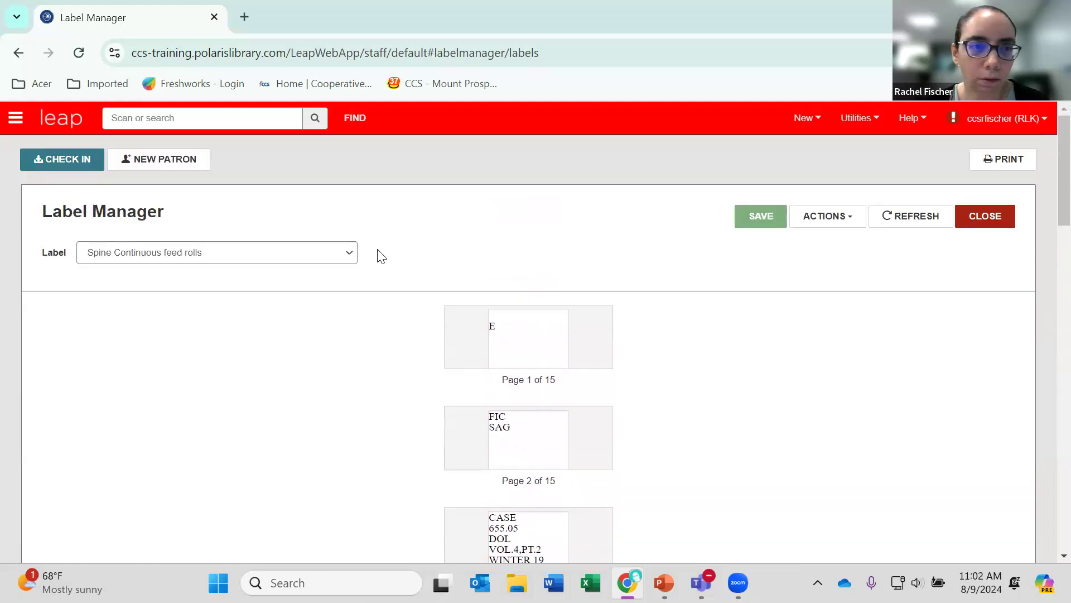
{"action": "left_click", "coordinate": [345, 256]}
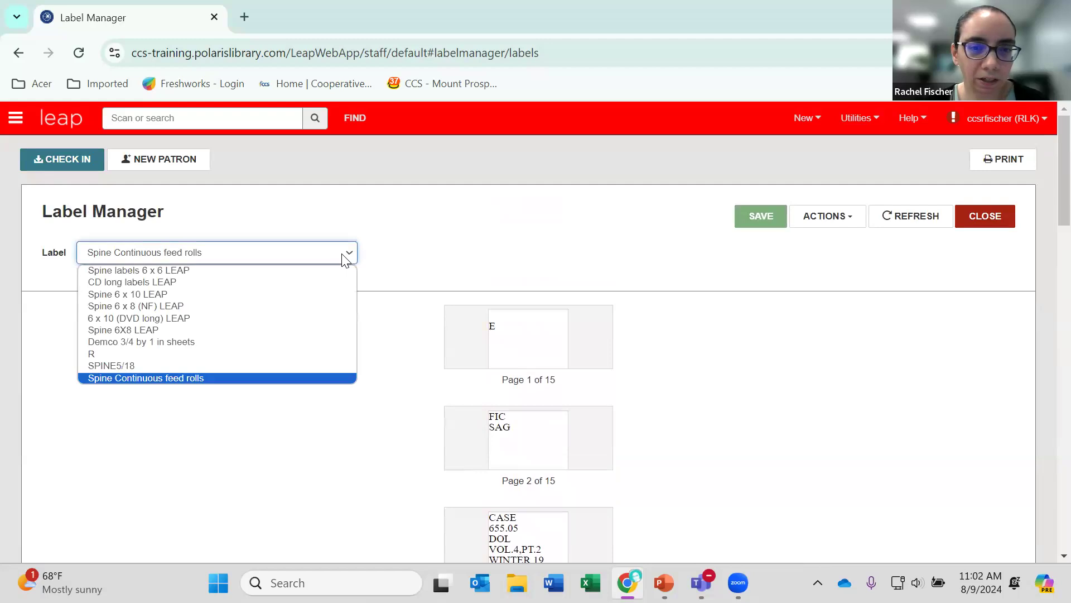
{"action": "left_click", "coordinate": [344, 257]}
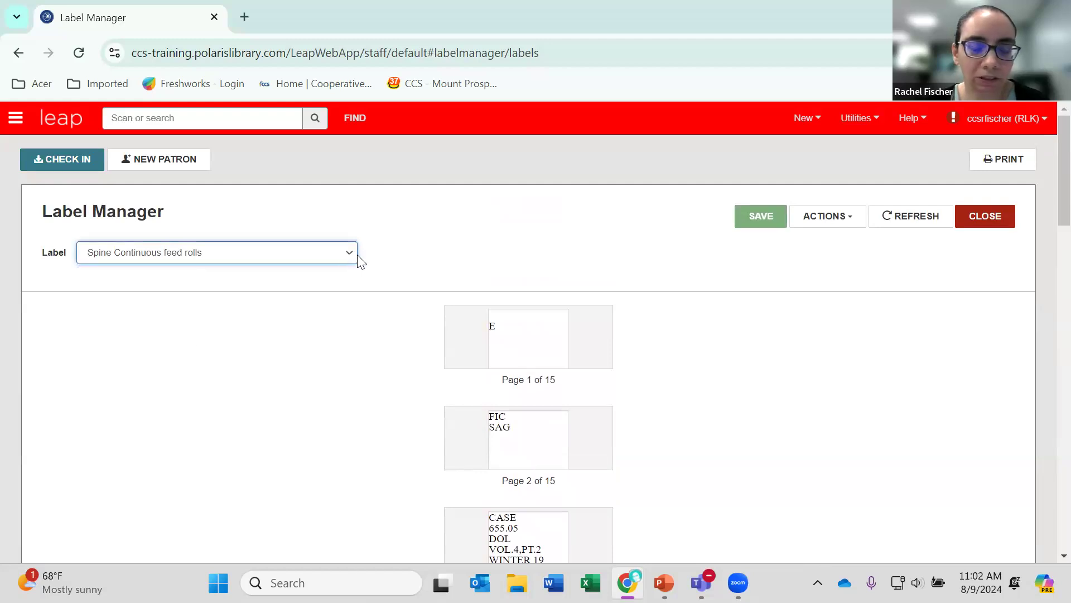
{"action": "scroll", "coordinate": [408, 334], "scroll_direction": "down", "scroll_amount": 5}
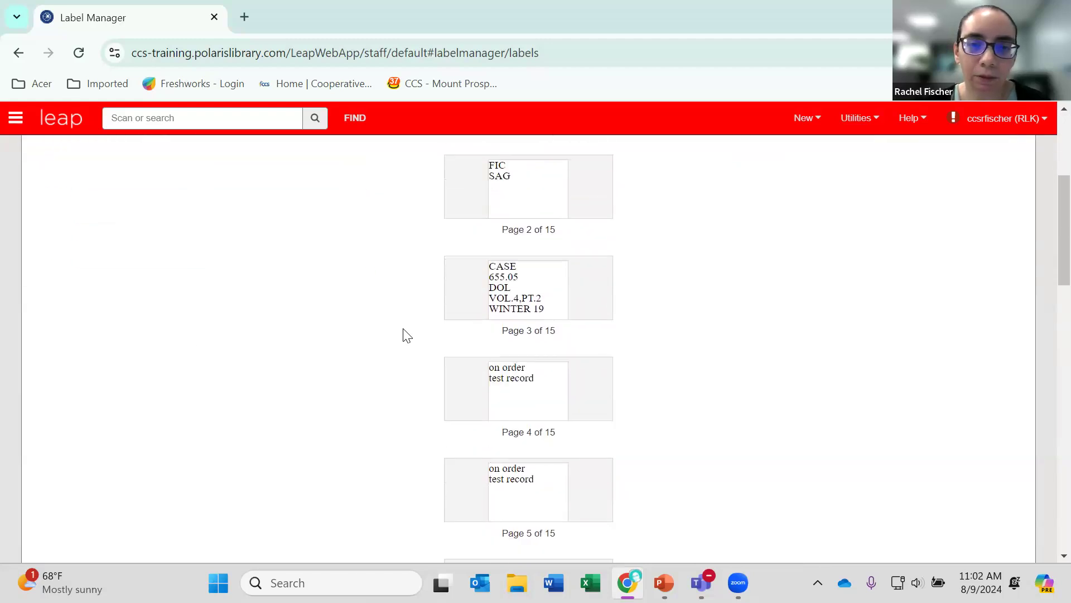
{"action": "scroll", "coordinate": [407, 335], "scroll_direction": "down", "scroll_amount": 3}
{"action": "scroll", "coordinate": [408, 335], "scroll_direction": "down", "scroll_amount": 3}
{"action": "scroll", "coordinate": [407, 335], "scroll_direction": "up", "scroll_amount": 10}
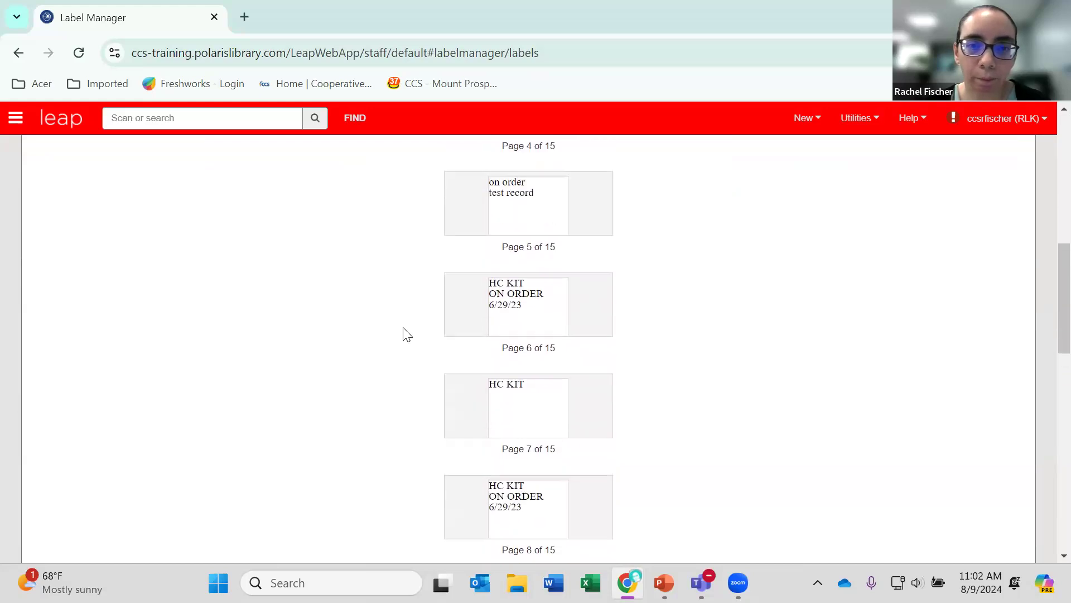
{"action": "scroll", "coordinate": [438, 338], "scroll_direction": "down", "scroll_amount": 2}
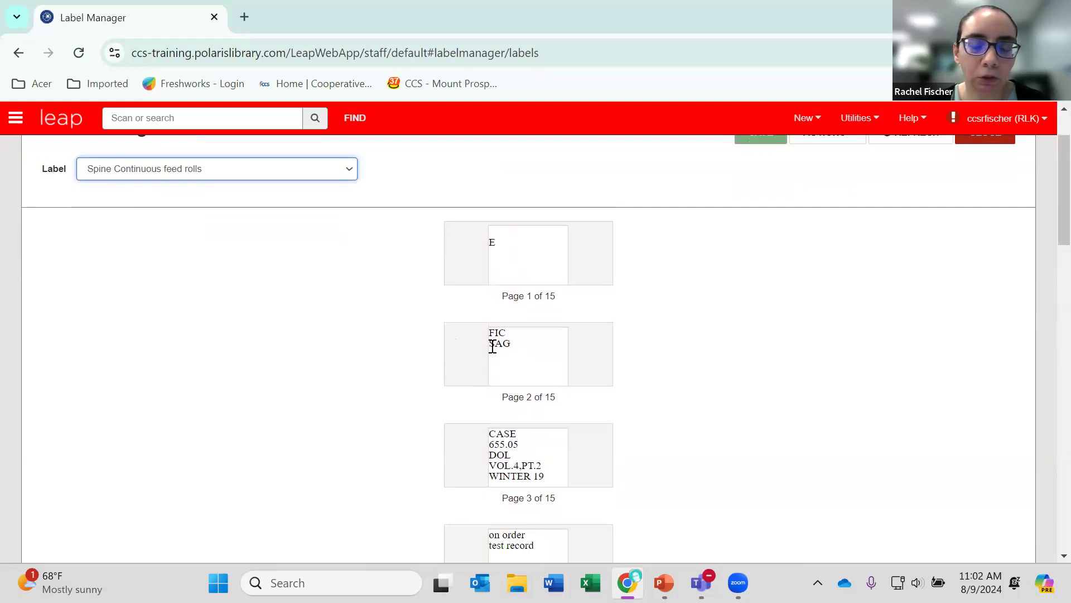
Try to remove the line break before "WINTER 19" on the third label.
{"action": "scroll", "coordinate": [548, 390], "scroll_direction": "down", "scroll_amount": 2}
{"action": "left_click", "coordinate": [525, 385]}
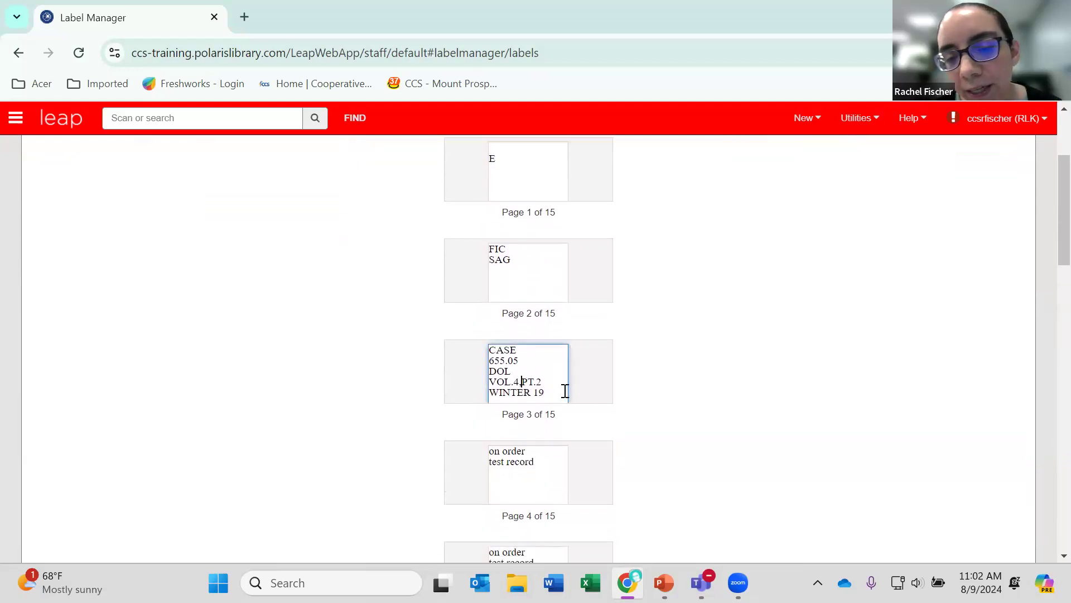
{"action": "left_click", "coordinate": [490, 392]}
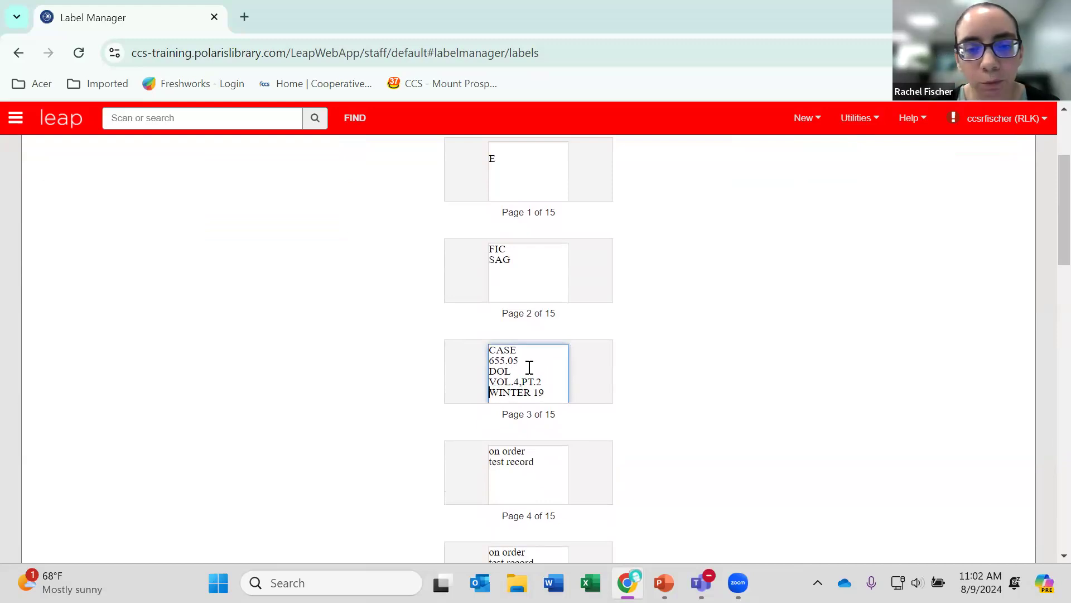
{"action": "key", "text": "BackSpace"}
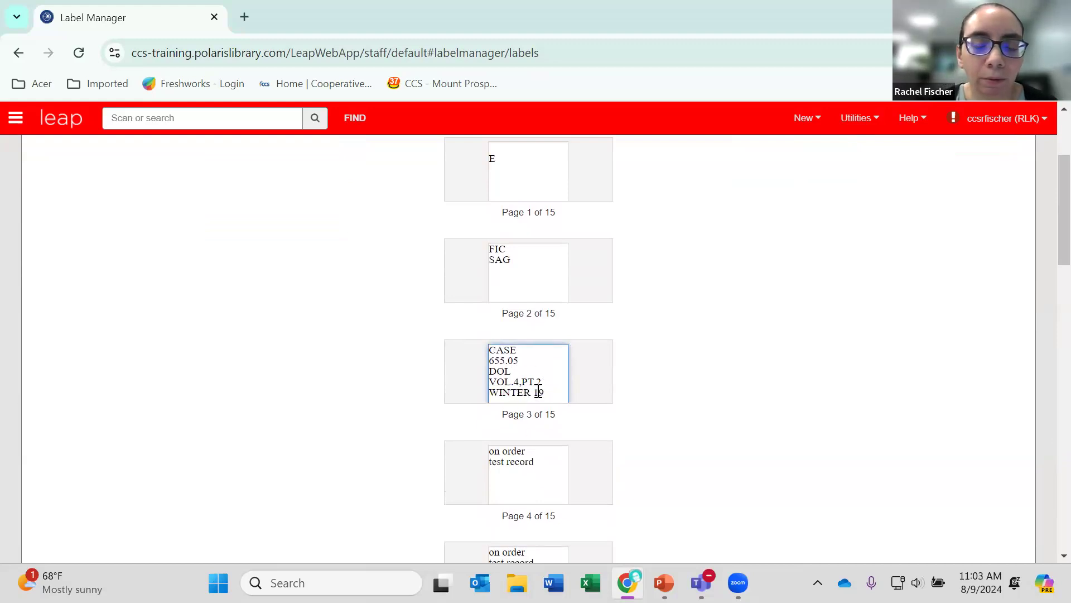
Break the fourth label's "test record" line so "record" sits on its own line, and save the labels.
{"action": "scroll", "coordinate": [538, 391], "scroll_direction": "down", "scroll_amount": 1}
{"action": "left_click", "coordinate": [508, 381]}
{"action": "key", "text": "Return"}
{"action": "scroll", "coordinate": [658, 413], "scroll_direction": "up", "scroll_amount": 2}
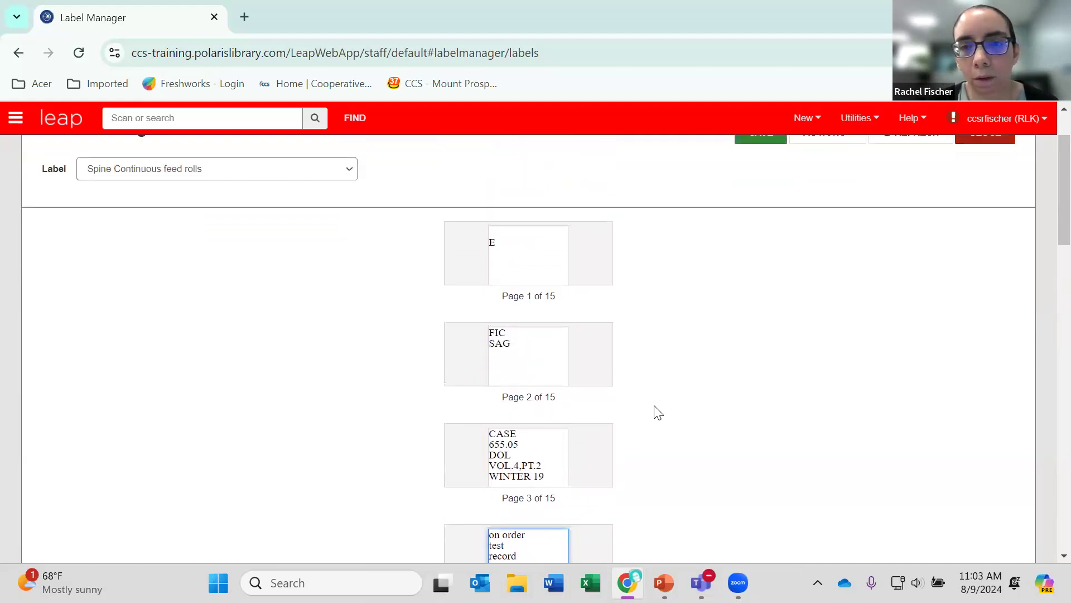
{"action": "scroll", "coordinate": [658, 413], "scroll_direction": "up", "scroll_amount": 1}
{"action": "left_click", "coordinate": [753, 223]}
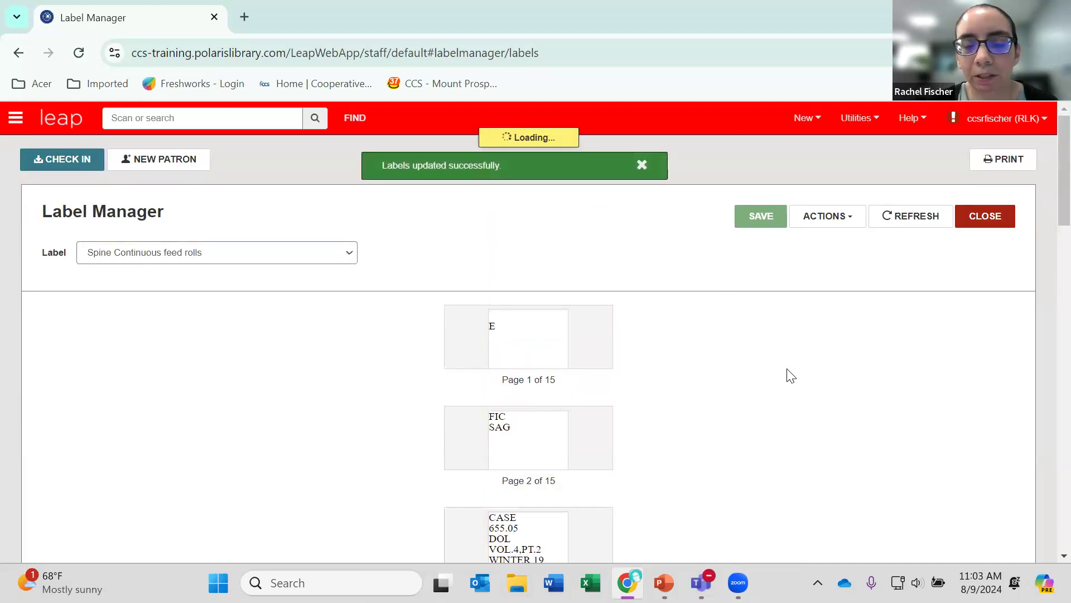
Generate the print file for the queued labels and close its preview window.
{"action": "left_click", "coordinate": [843, 223]}
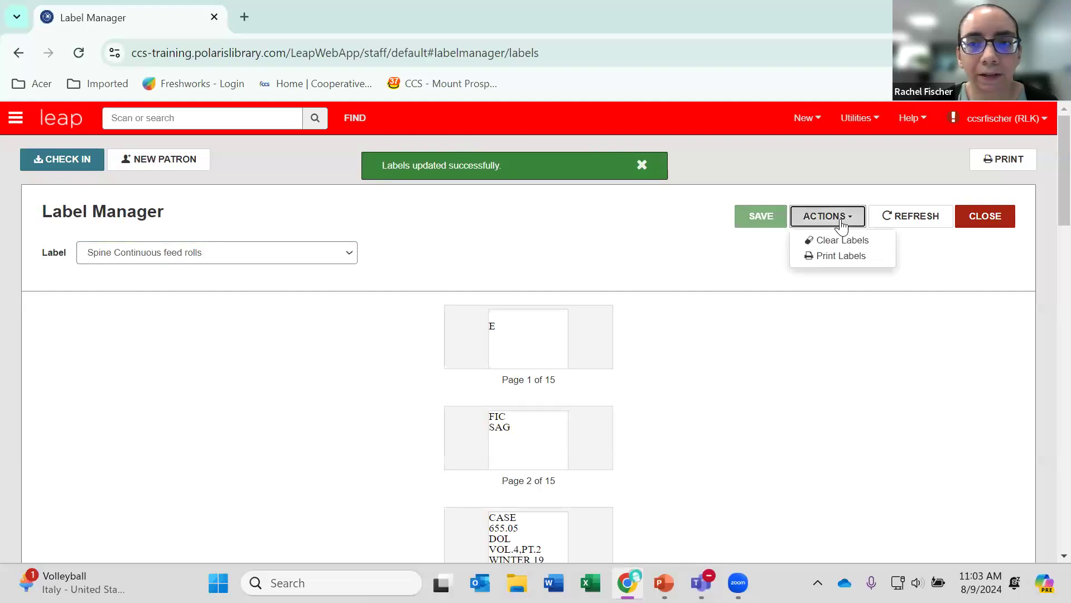
{"action": "left_click", "coordinate": [858, 258]}
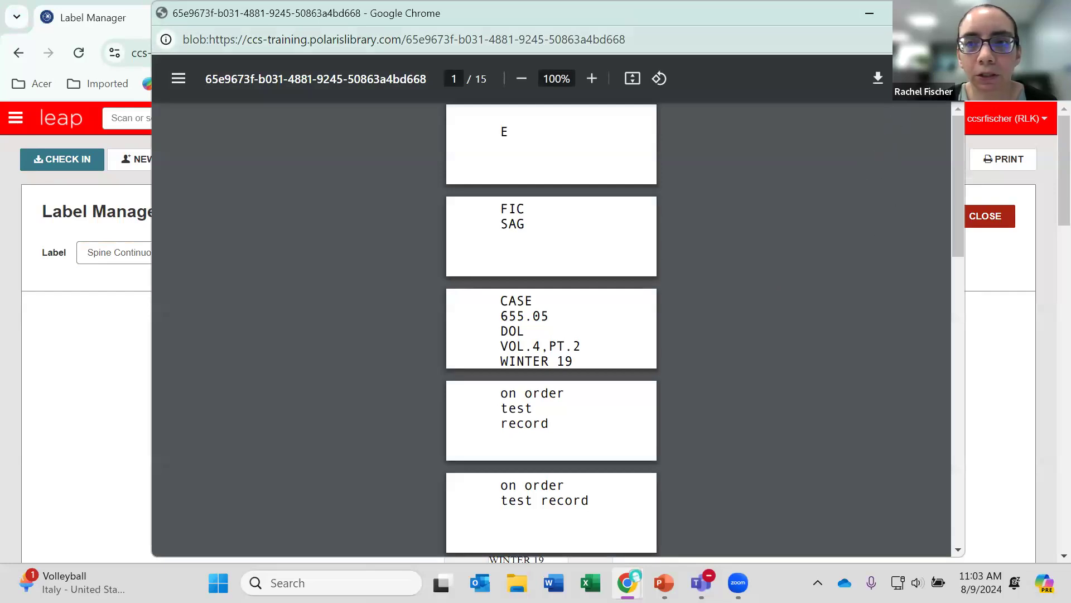
{"action": "left_click", "coordinate": [947, 13]}
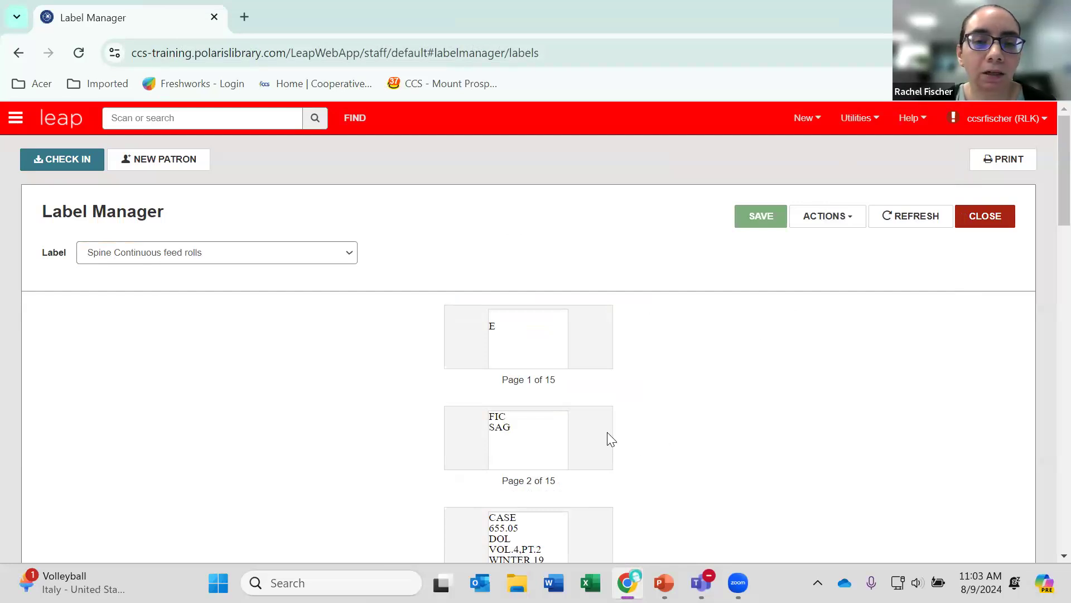
{"action": "scroll", "coordinate": [609, 435], "scroll_direction": "down", "scroll_amount": 1}
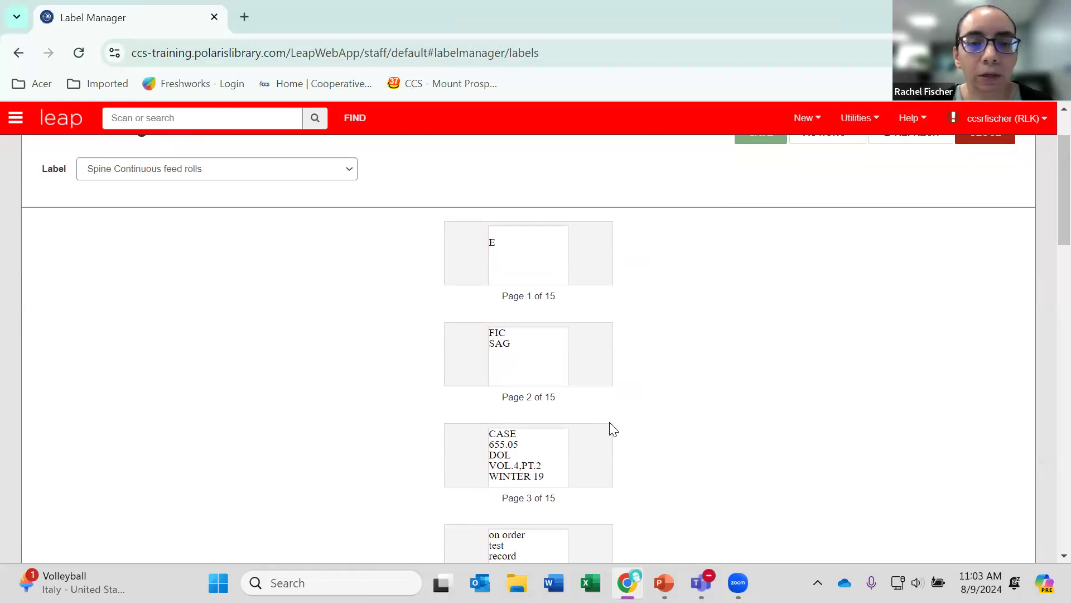
{"action": "scroll", "coordinate": [614, 429], "scroll_direction": "up", "scroll_amount": 2}
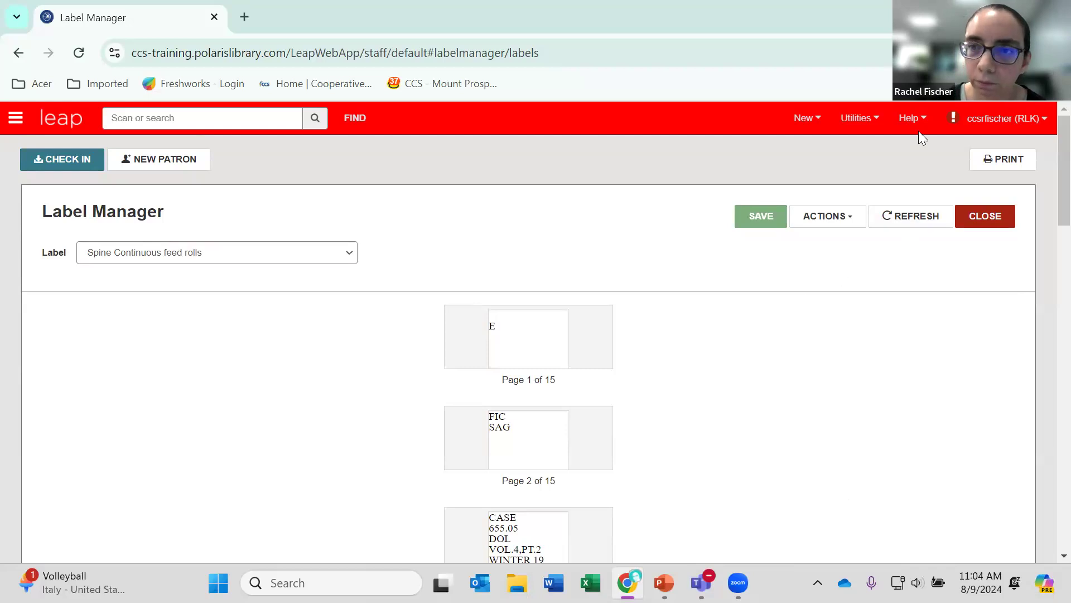
Open the print options in the user settings and examine the cataloging and serials label options.
{"action": "left_click", "coordinate": [1003, 119]}
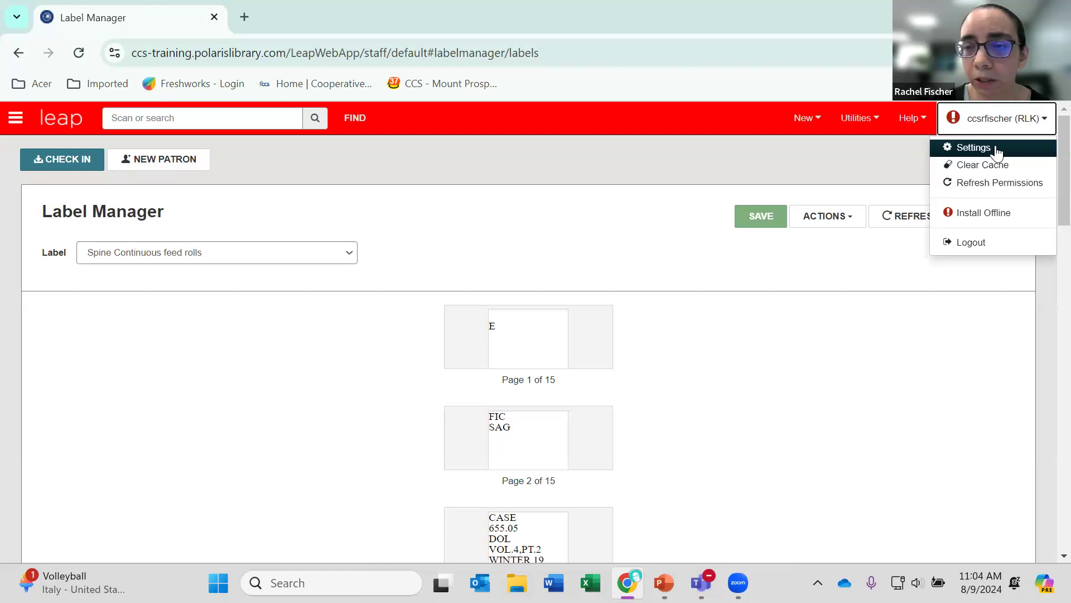
{"action": "left_click", "coordinate": [996, 152]}
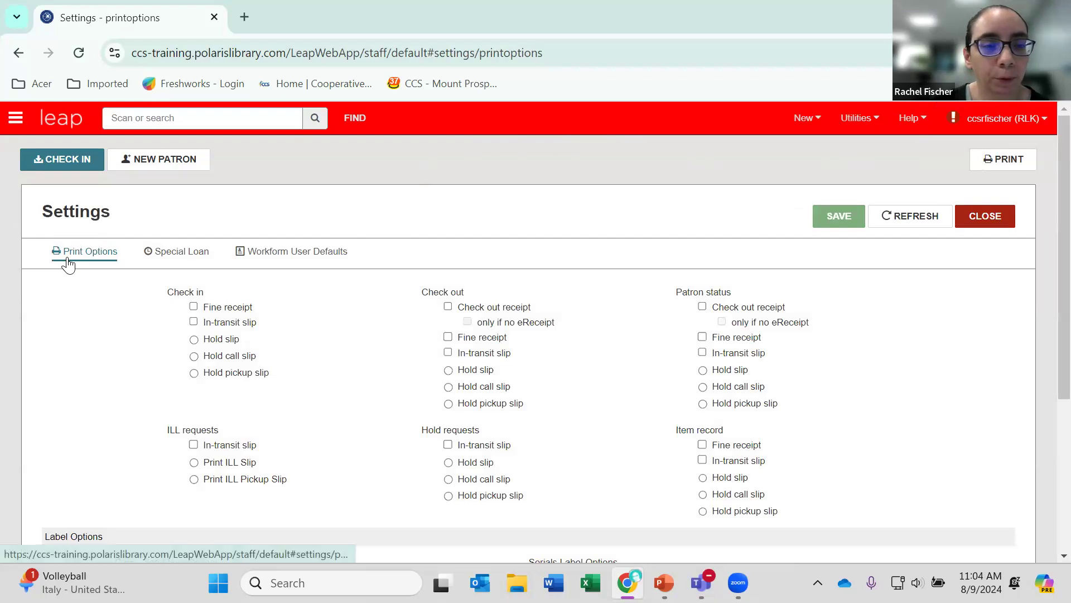
{"action": "scroll", "coordinate": [68, 264], "scroll_direction": "down", "scroll_amount": 5}
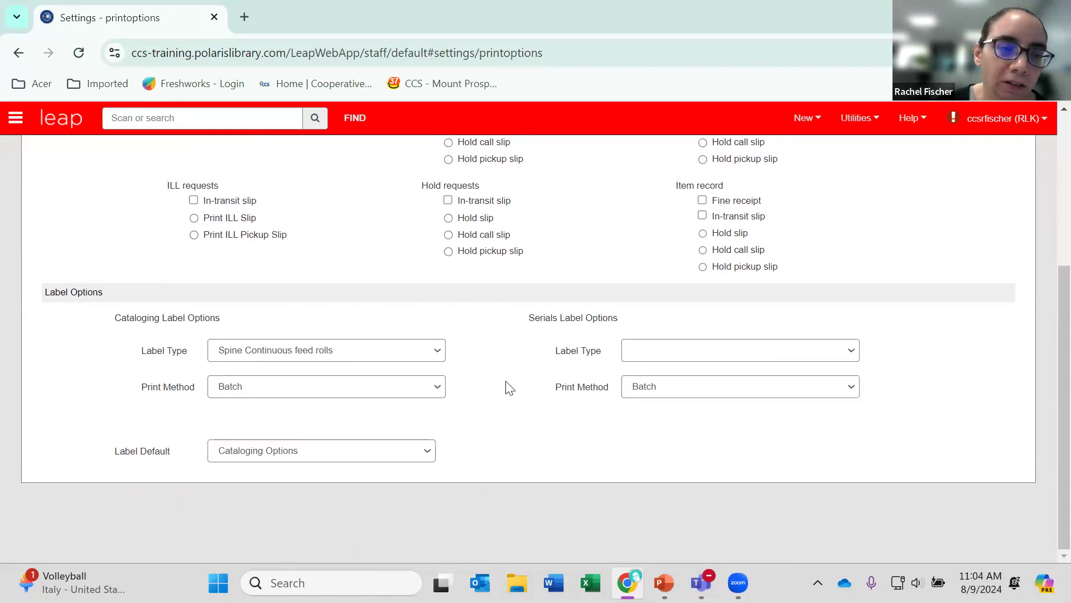
Examine the available cataloging label types, print methods and label default choices, leaving them as they are, and close the settings.
{"action": "left_click", "coordinate": [437, 353]}
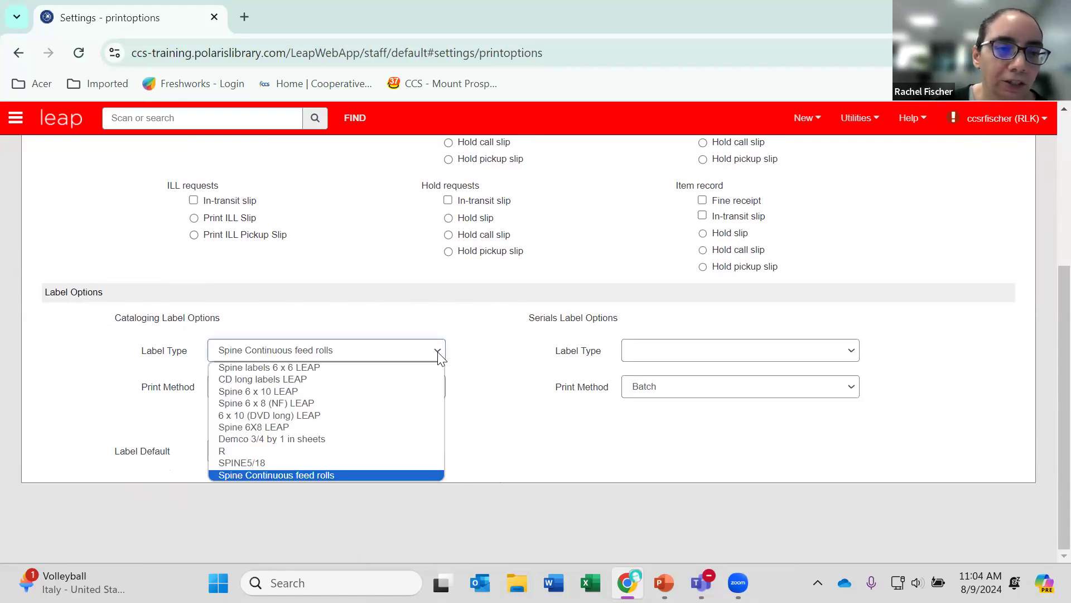
{"action": "left_click", "coordinate": [438, 352]}
{"action": "left_click", "coordinate": [434, 396]}
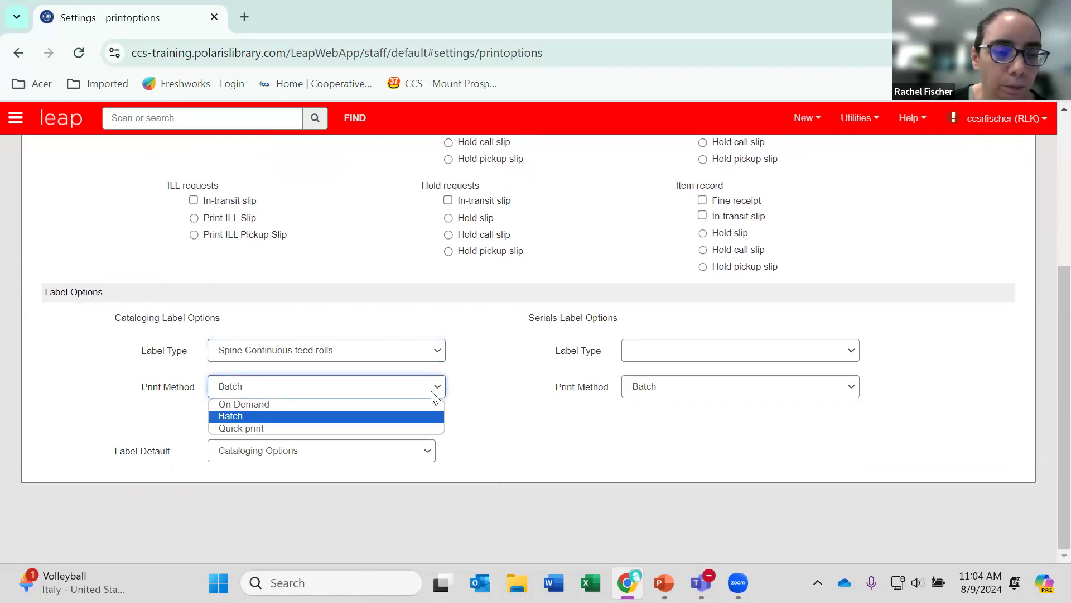
{"action": "left_click", "coordinate": [434, 395]}
{"action": "left_click", "coordinate": [423, 451]}
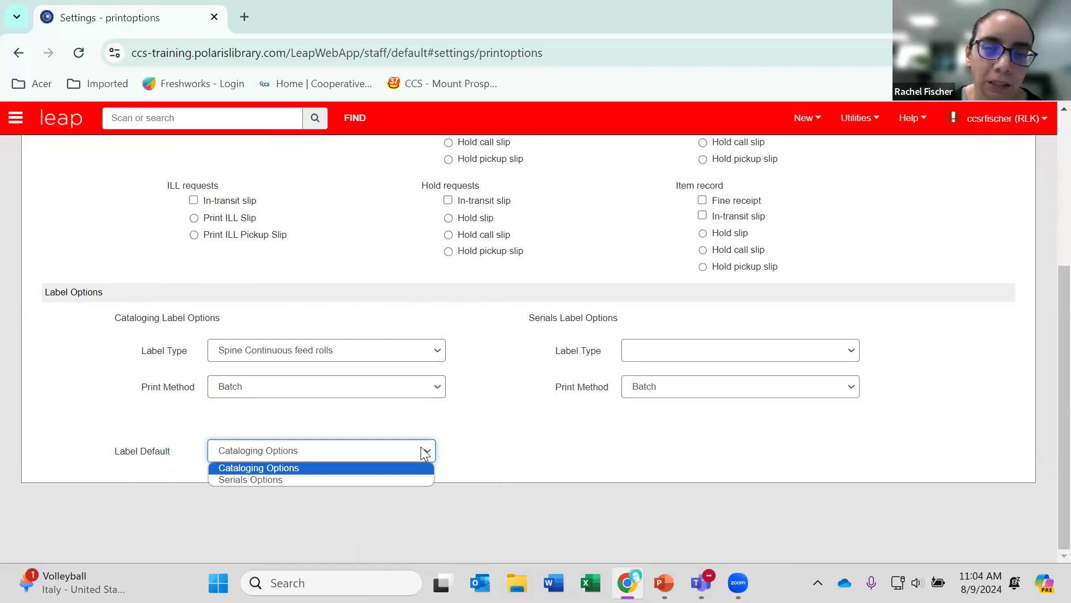
{"action": "left_click", "coordinate": [421, 448]}
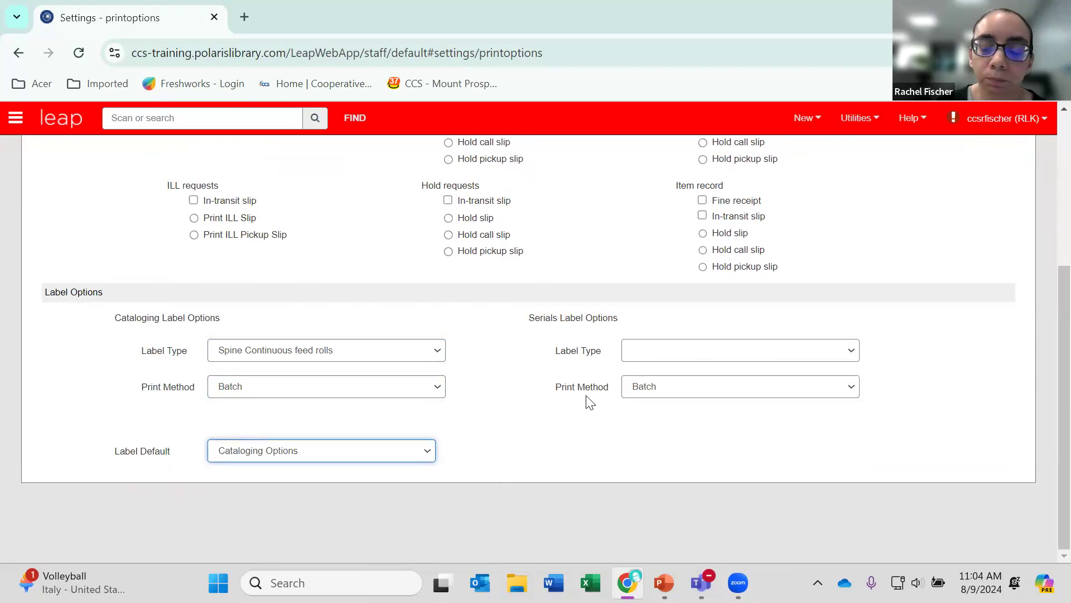
{"action": "scroll", "coordinate": [580, 403], "scroll_direction": "up", "scroll_amount": 5}
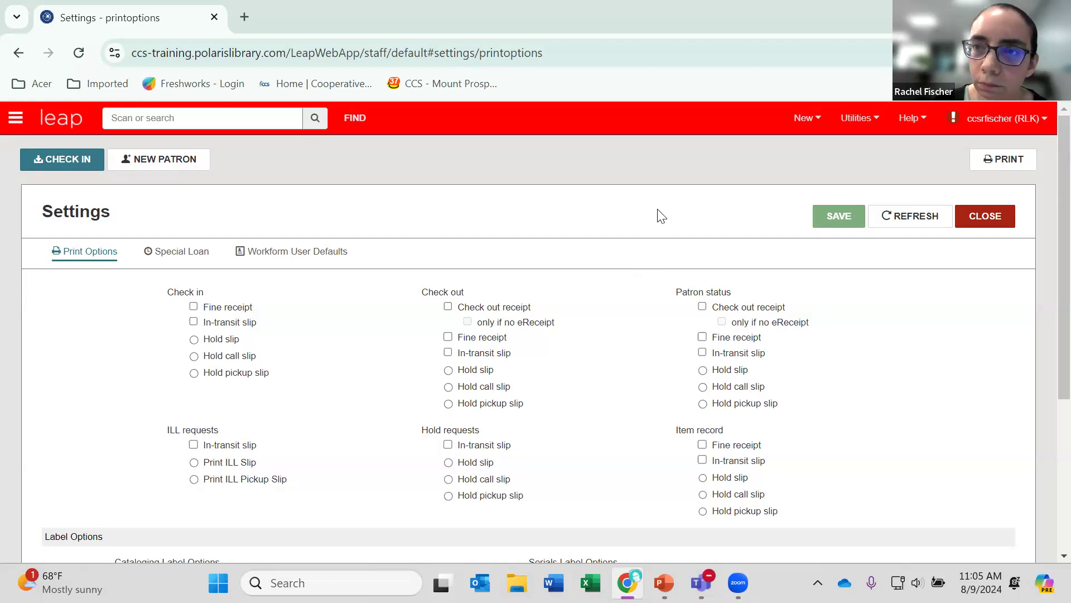
{"action": "left_click", "coordinate": [967, 216]}
{"action": "left_click", "coordinate": [967, 217]}
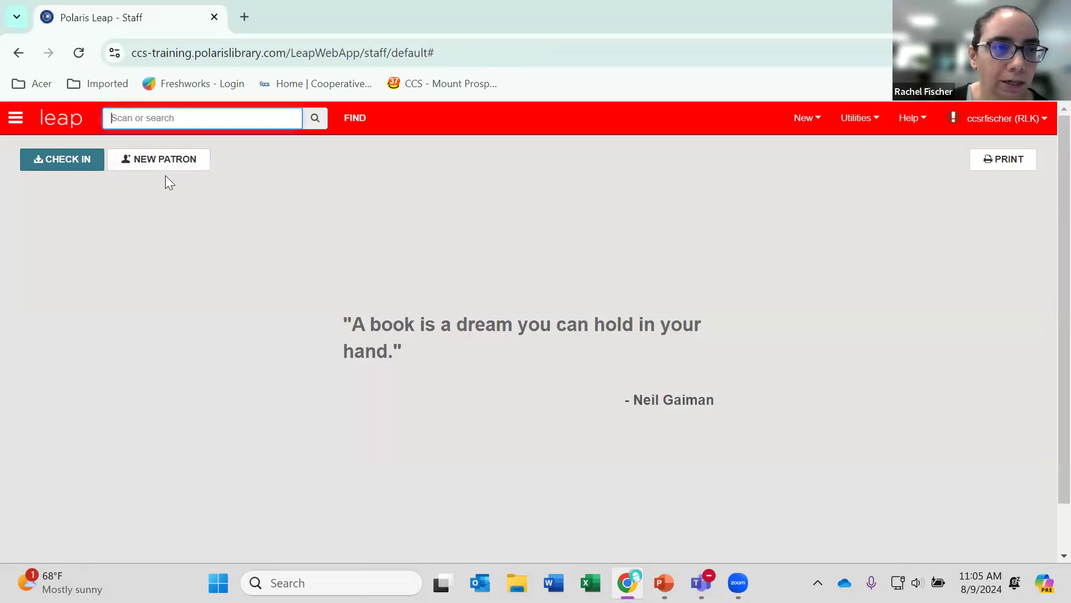
Pin the workform tracker open and look through the recent bibliographic and item records.
{"action": "left_click", "coordinate": [16, 118]}
{"action": "left_click", "coordinate": [111, 151]}
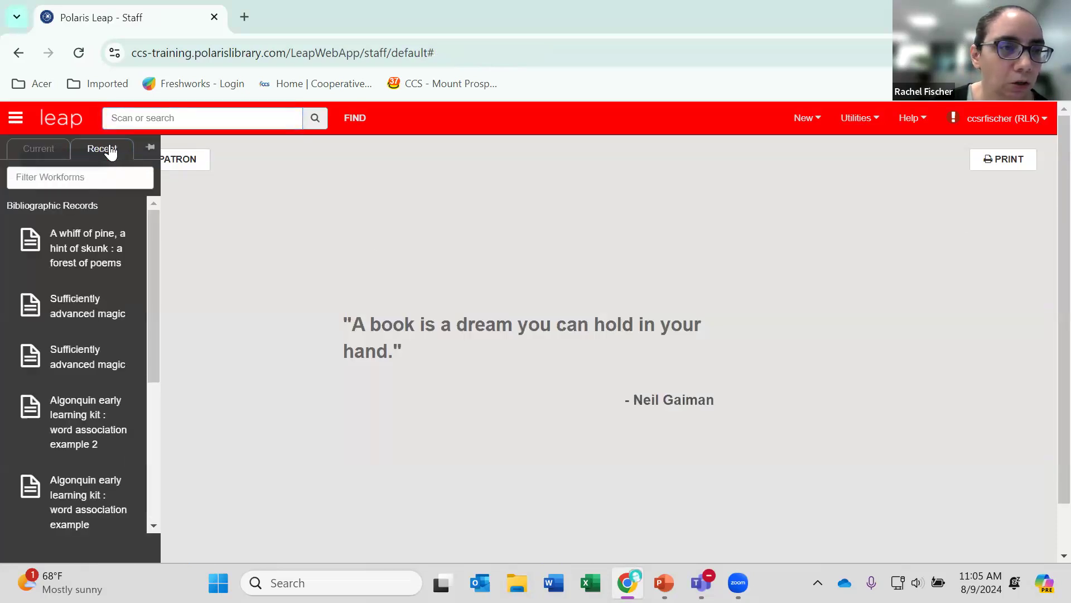
{"action": "left_click", "coordinate": [150, 145]}
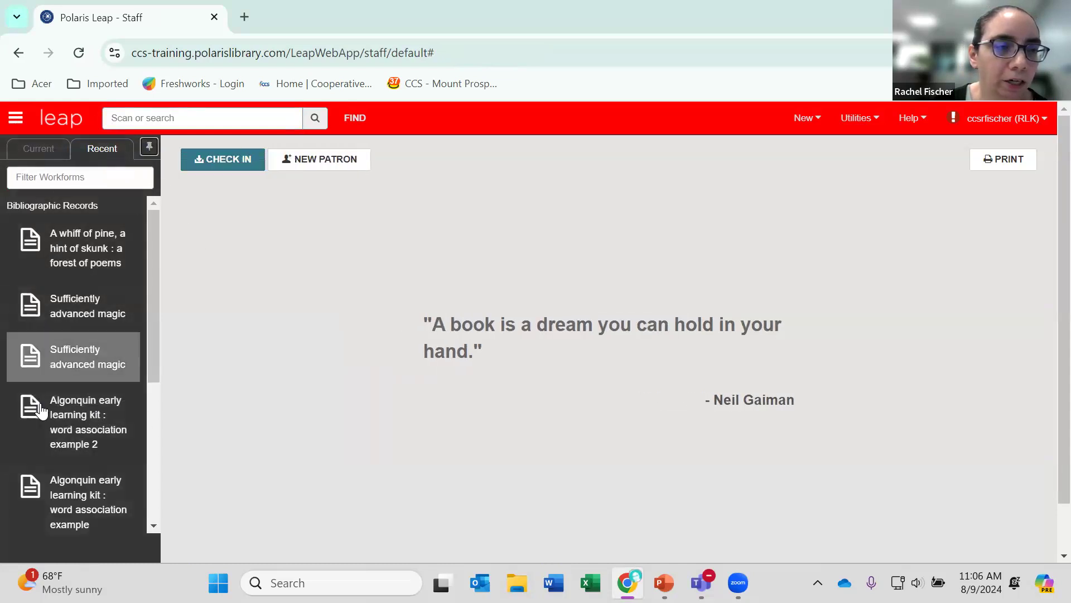
{"action": "left_click_drag", "start_coordinate": [148, 336], "coordinate": [144, 382]}
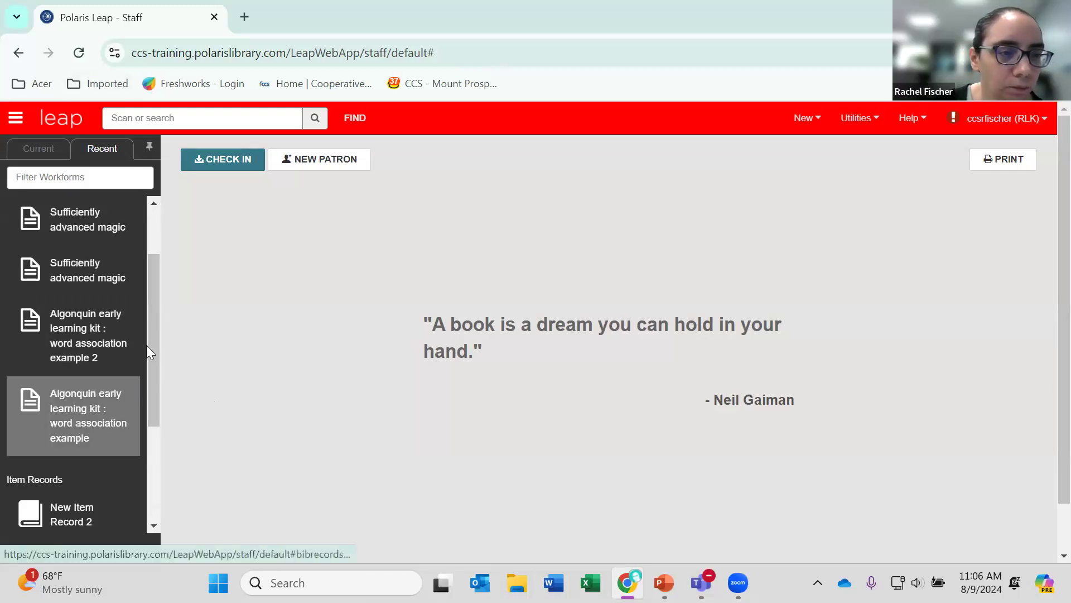
{"action": "left_click_drag", "start_coordinate": [150, 271], "coordinate": [144, 202]}
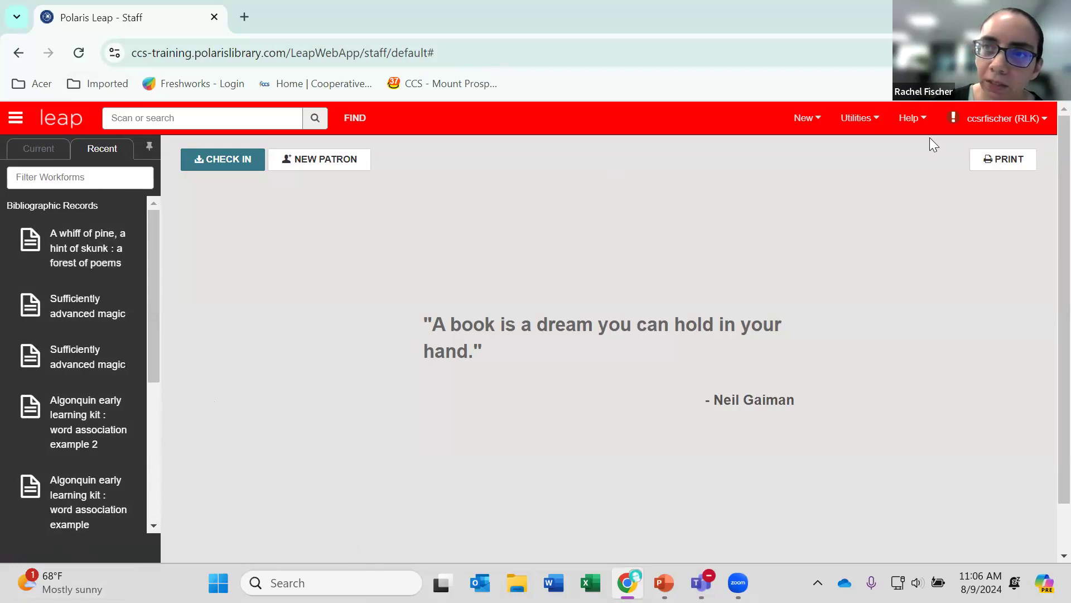
Examine the workform user defaults in the user settings, including the recent record limits, and close the settings.
{"action": "left_click", "coordinate": [1029, 118]}
{"action": "left_click", "coordinate": [986, 143]}
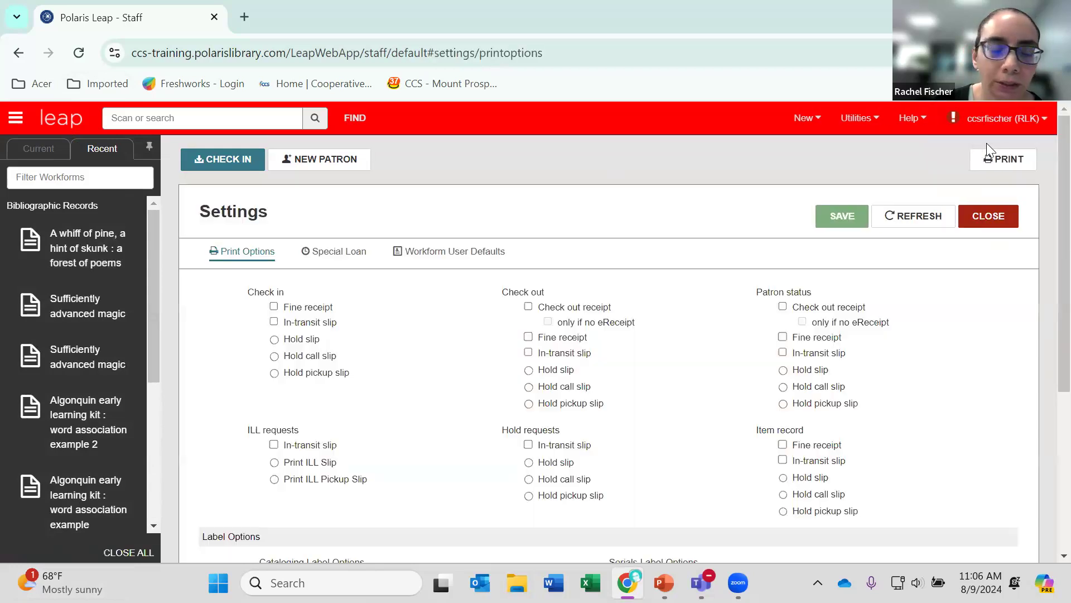
{"action": "left_click", "coordinate": [443, 255]}
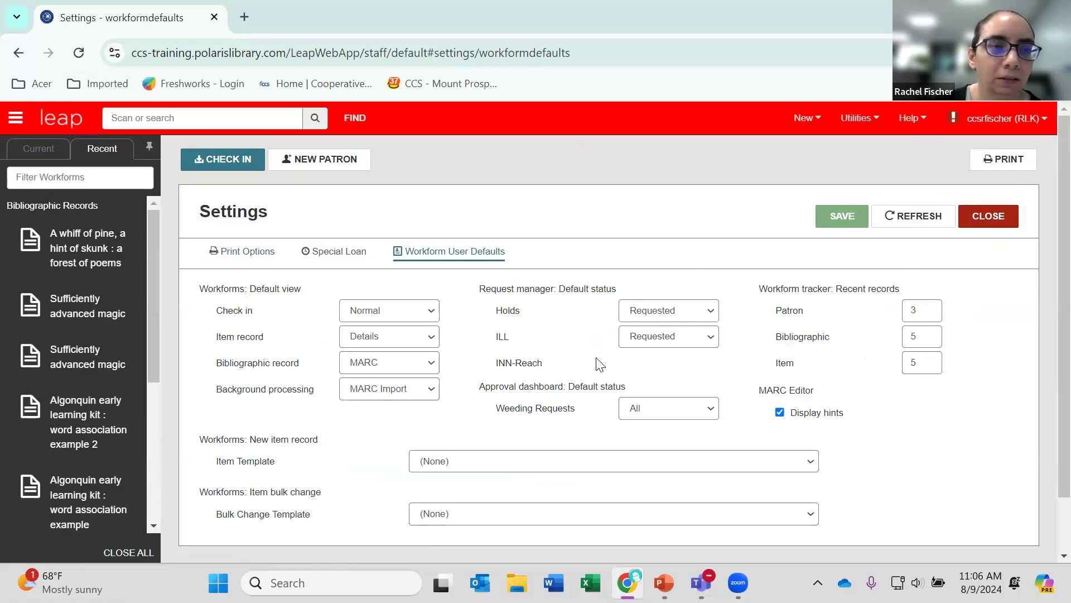
{"action": "left_click", "coordinate": [988, 216]}
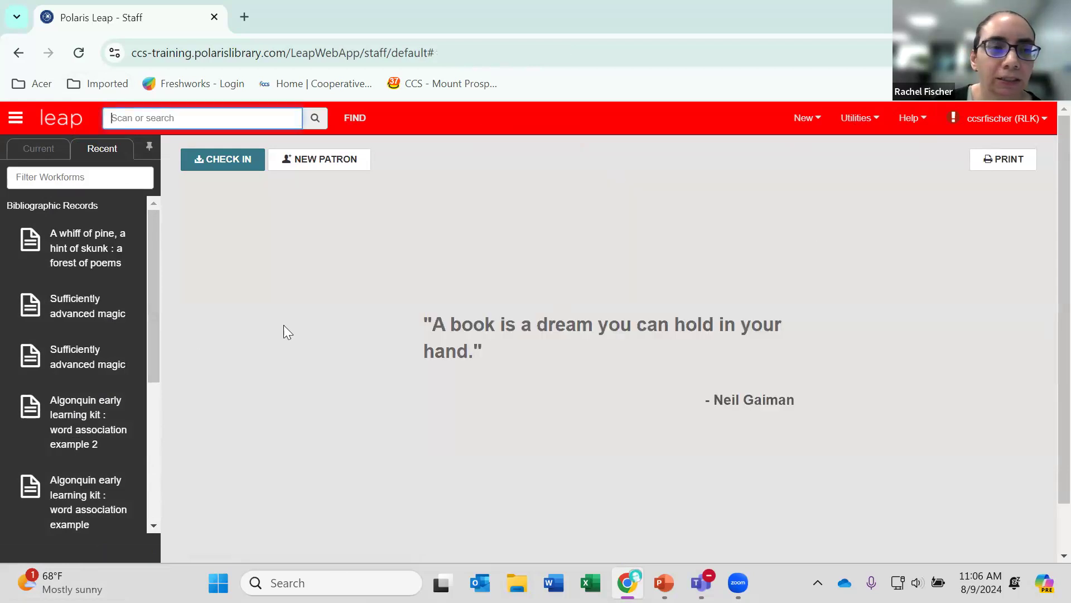
Open the last recent item record, "Algonquin early learning kit : word association example 2", and unpin the workform tracker.
{"action": "left_click_drag", "start_coordinate": [155, 314], "coordinate": [141, 469]}
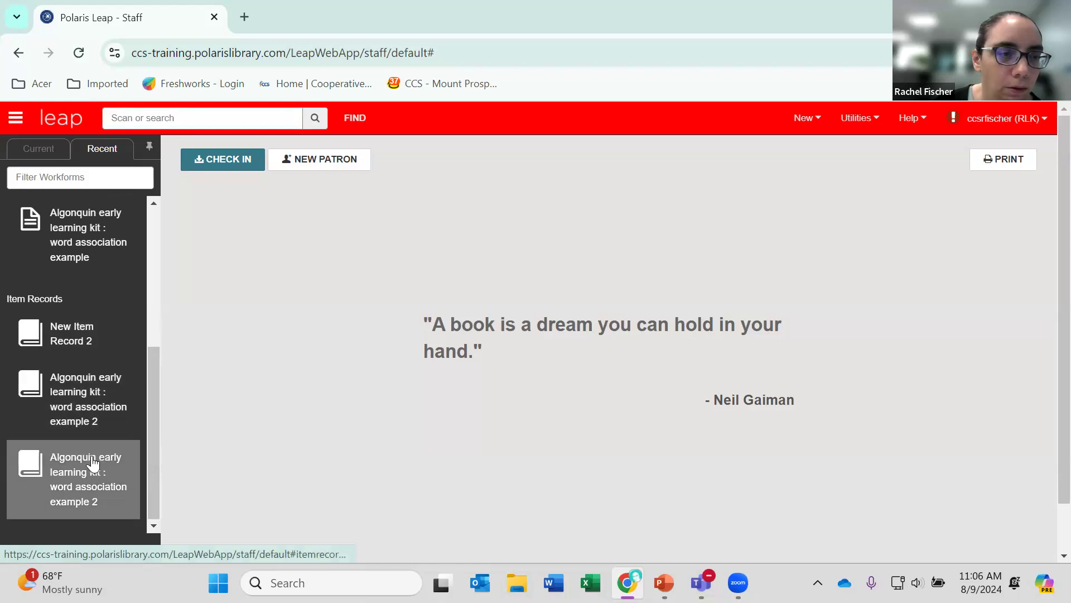
{"action": "left_click", "coordinate": [93, 463]}
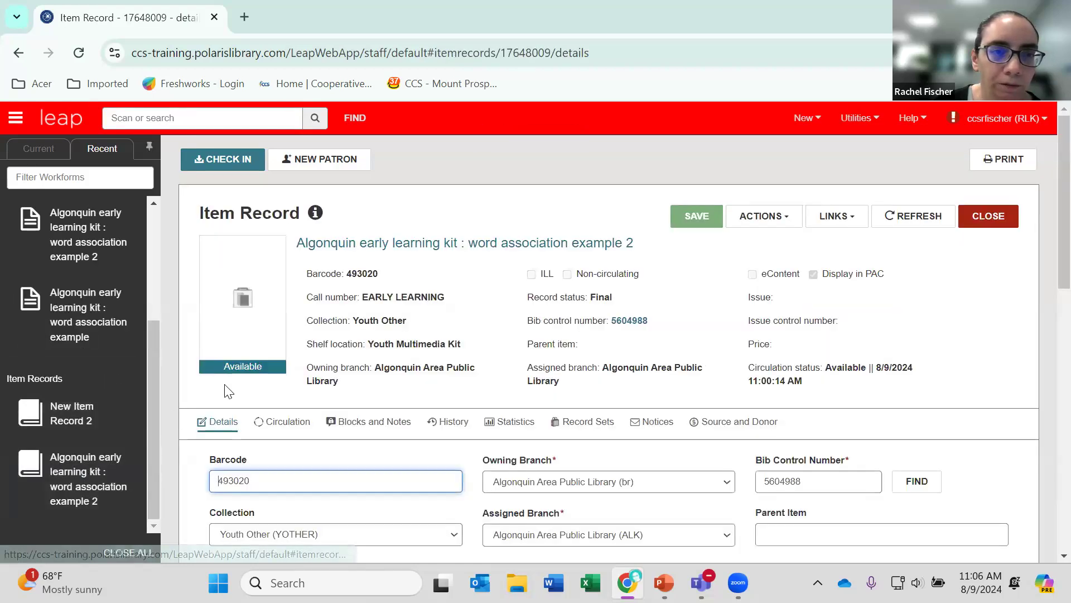
{"action": "left_click", "coordinate": [149, 147]}
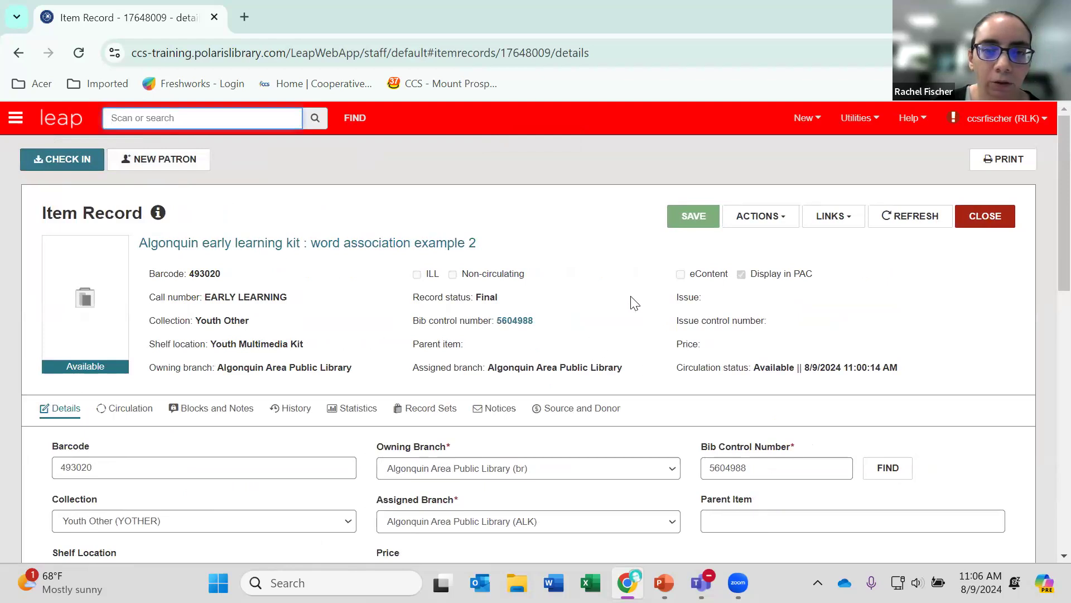
Set the item's circulation status to Withdrawn and save the record.
{"action": "scroll", "coordinate": [626, 312], "scroll_direction": "down", "scroll_amount": 2}
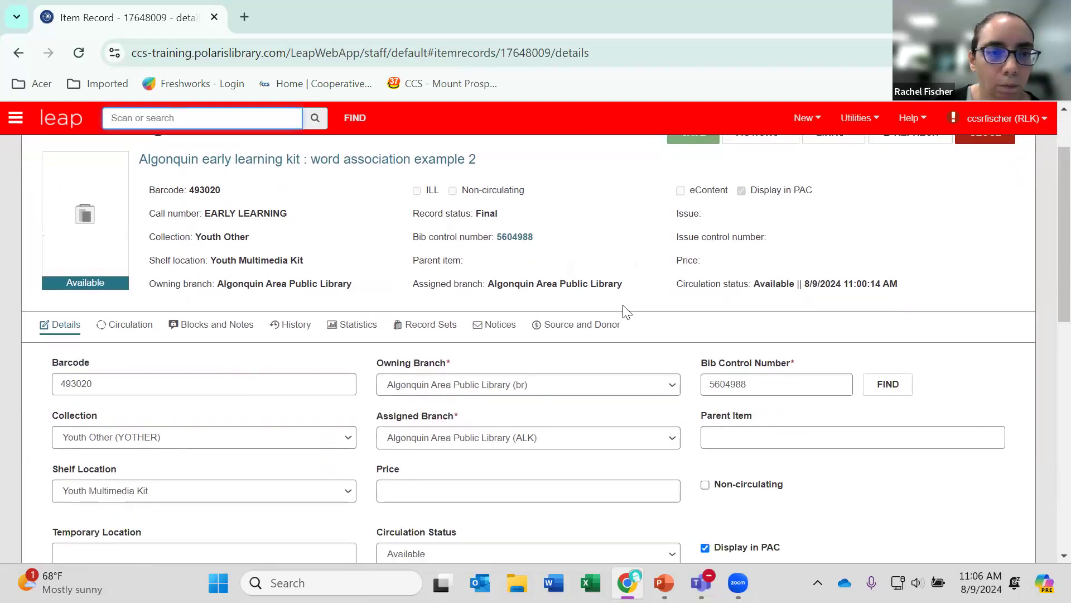
{"action": "scroll", "coordinate": [627, 312], "scroll_direction": "down", "scroll_amount": 5}
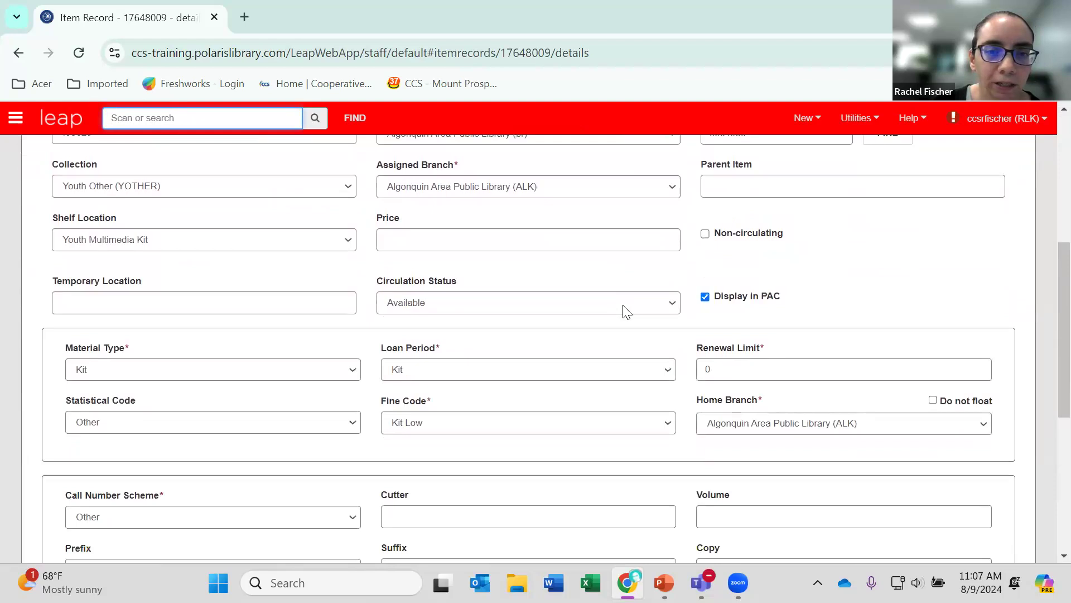
{"action": "left_click", "coordinate": [626, 310]}
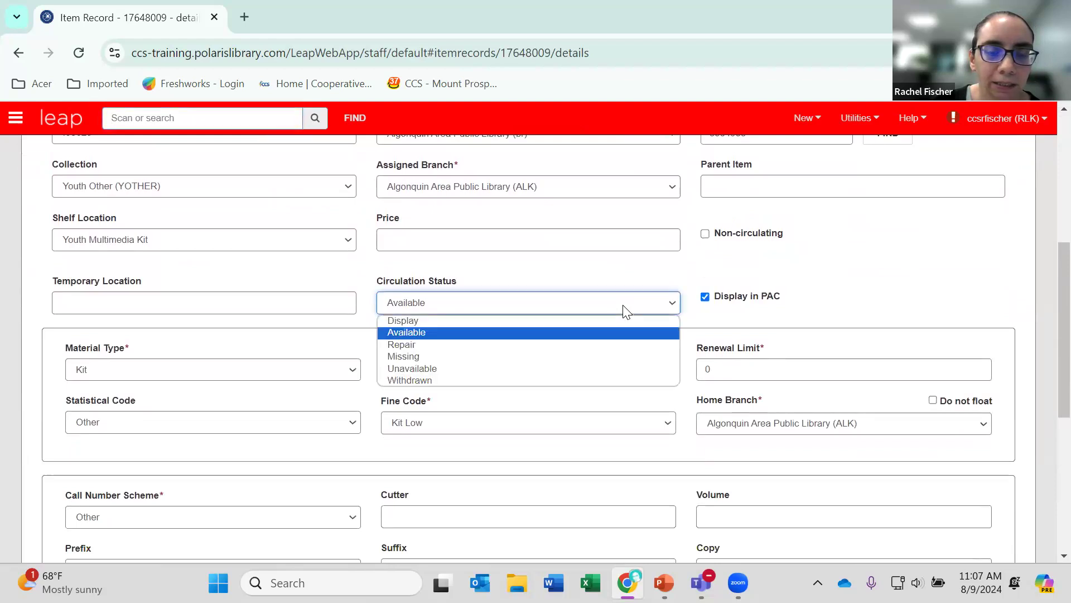
{"action": "left_click", "coordinate": [429, 380]}
{"action": "scroll", "coordinate": [523, 374], "scroll_direction": "up", "scroll_amount": 6}
{"action": "left_click", "coordinate": [694, 216]}
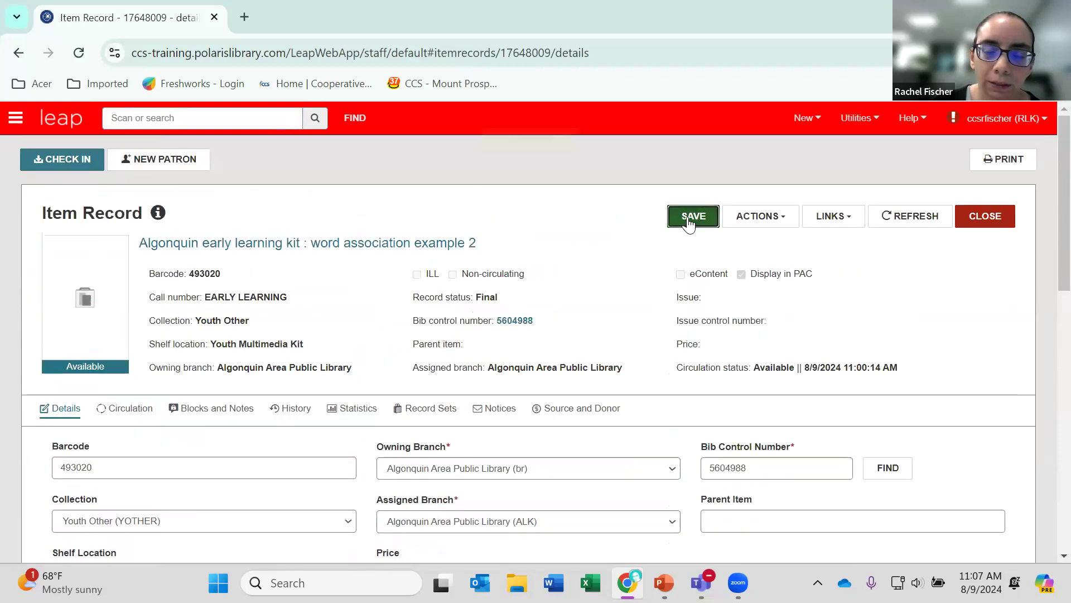
Delete the withdrawn item record, continuing past the confirmation.
{"action": "left_click", "coordinate": [768, 226]}
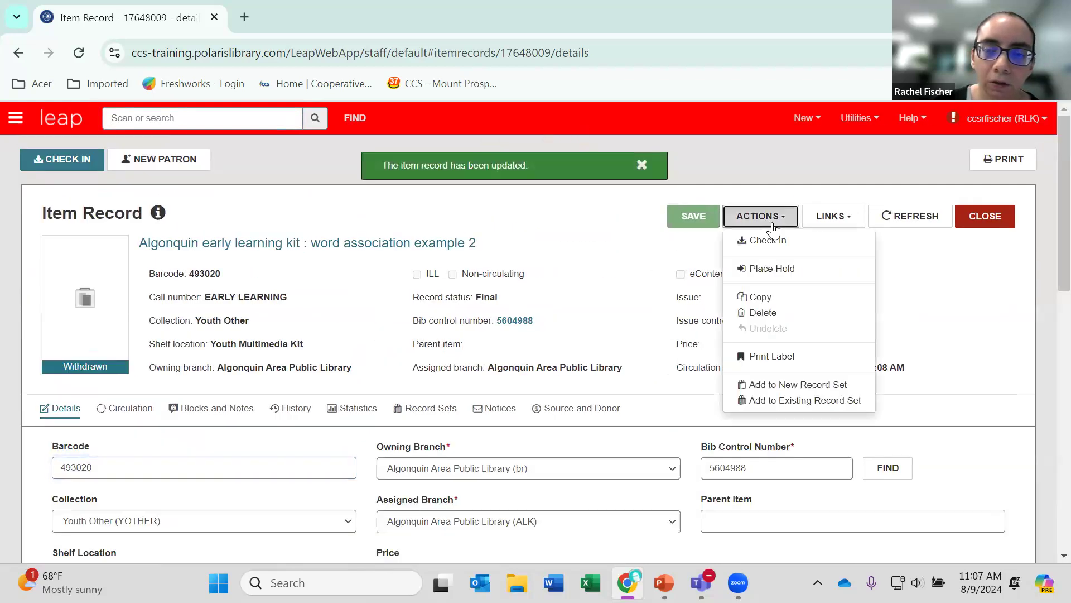
{"action": "left_click", "coordinate": [787, 314]}
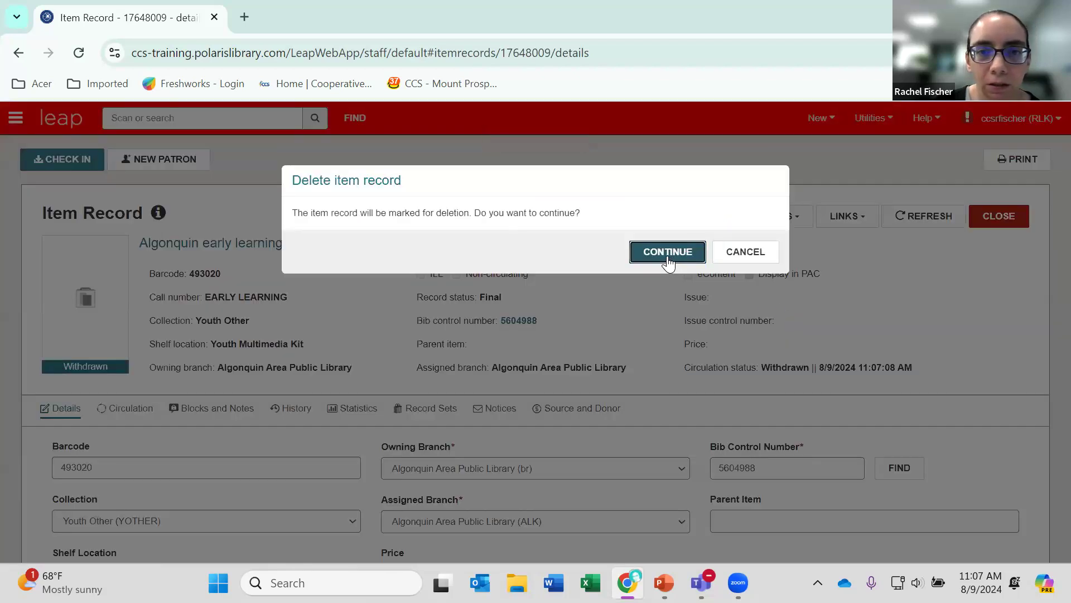
{"action": "left_click", "coordinate": [667, 258]}
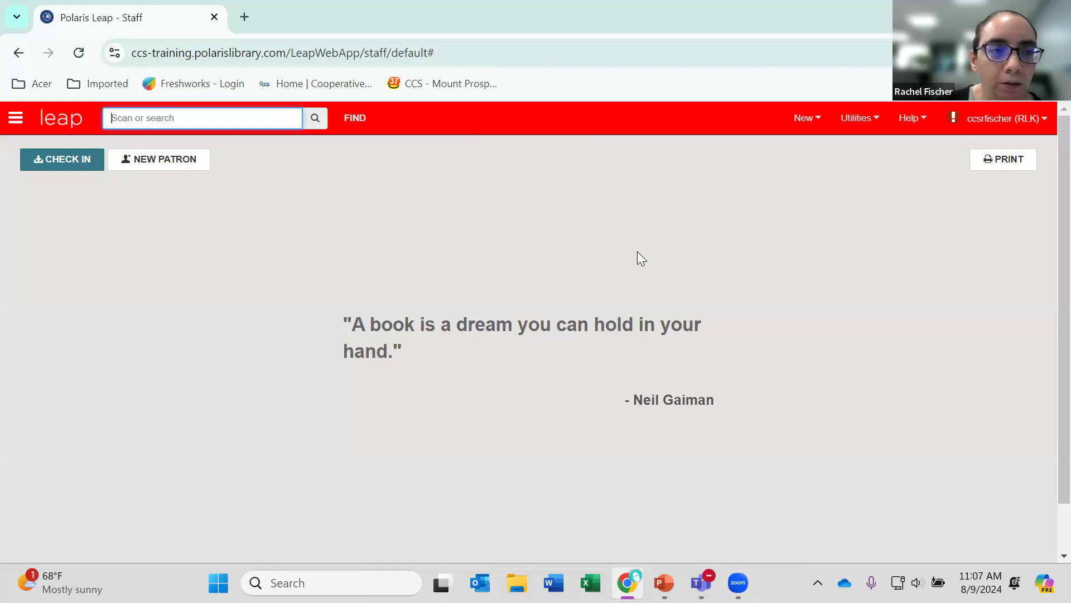
Reopen the deleted "Algonquin early learning kit : word association example 2" item from the recent records and look through the recent list again.
{"action": "left_click", "coordinate": [15, 118]}
{"action": "left_click", "coordinate": [93, 148]}
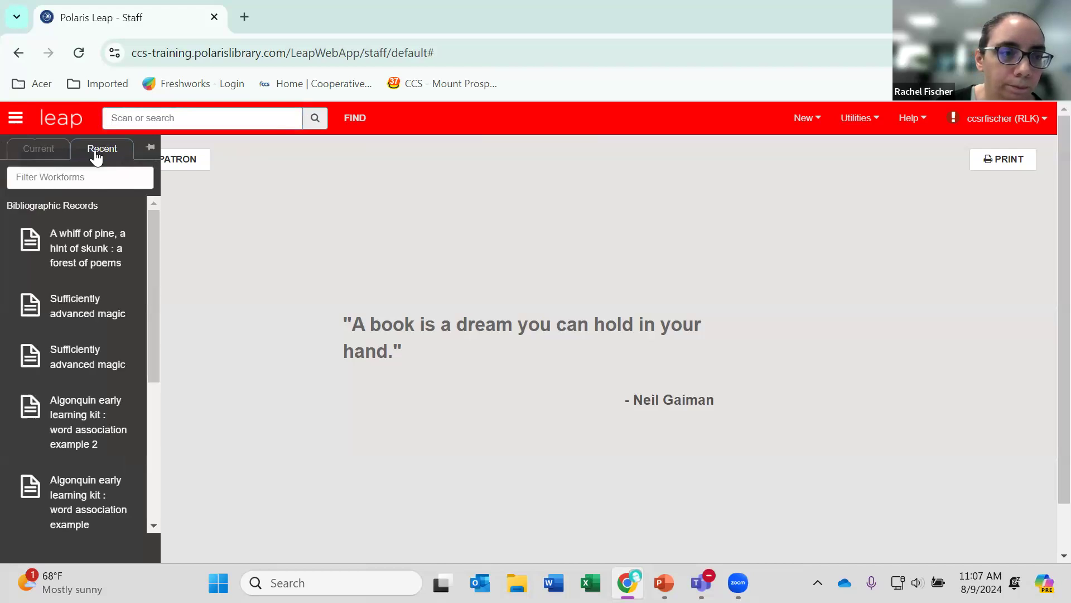
{"action": "scroll", "coordinate": [109, 352], "scroll_direction": "down", "scroll_amount": 5}
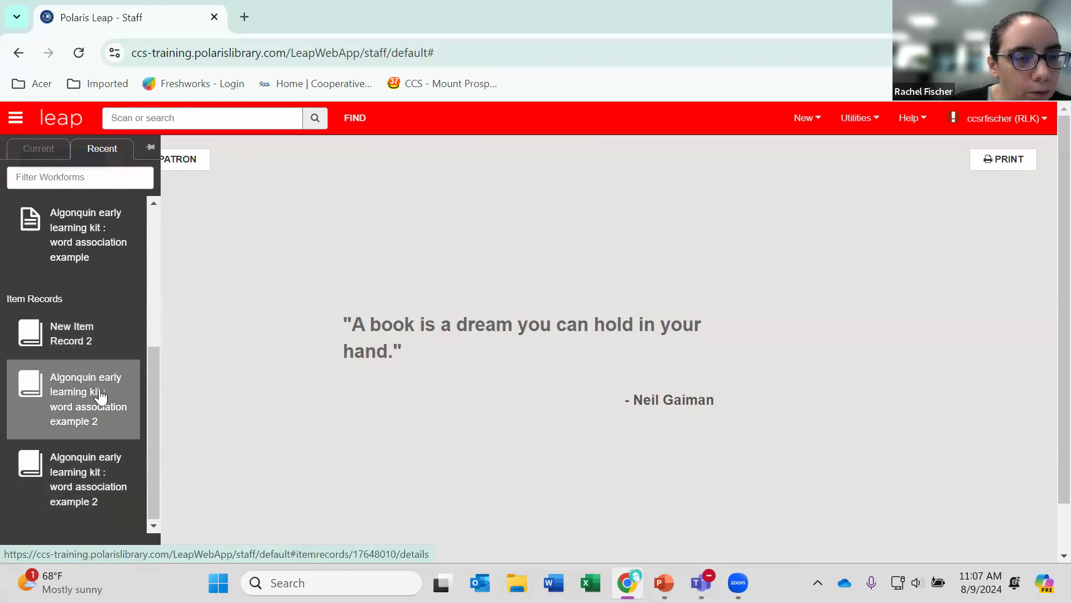
{"action": "left_click", "coordinate": [90, 495]}
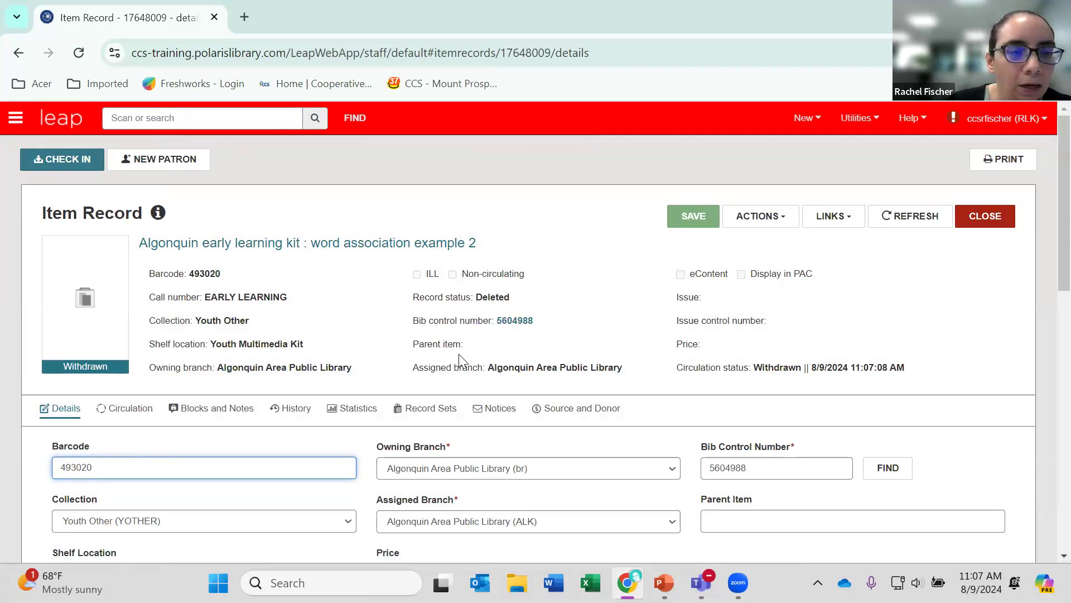
{"action": "left_click", "coordinate": [16, 118]}
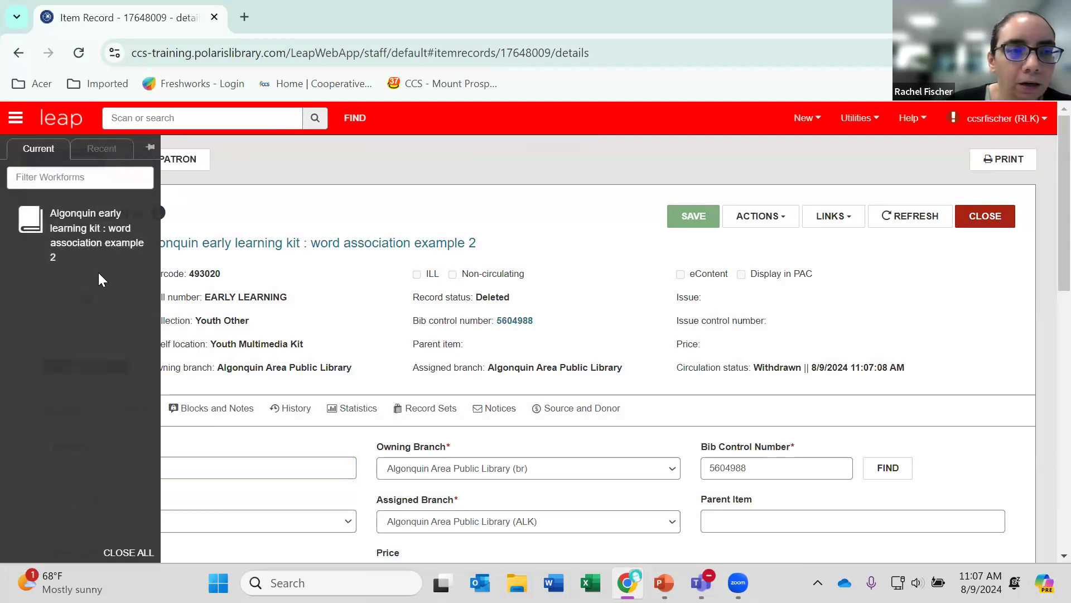
{"action": "left_click", "coordinate": [103, 148]}
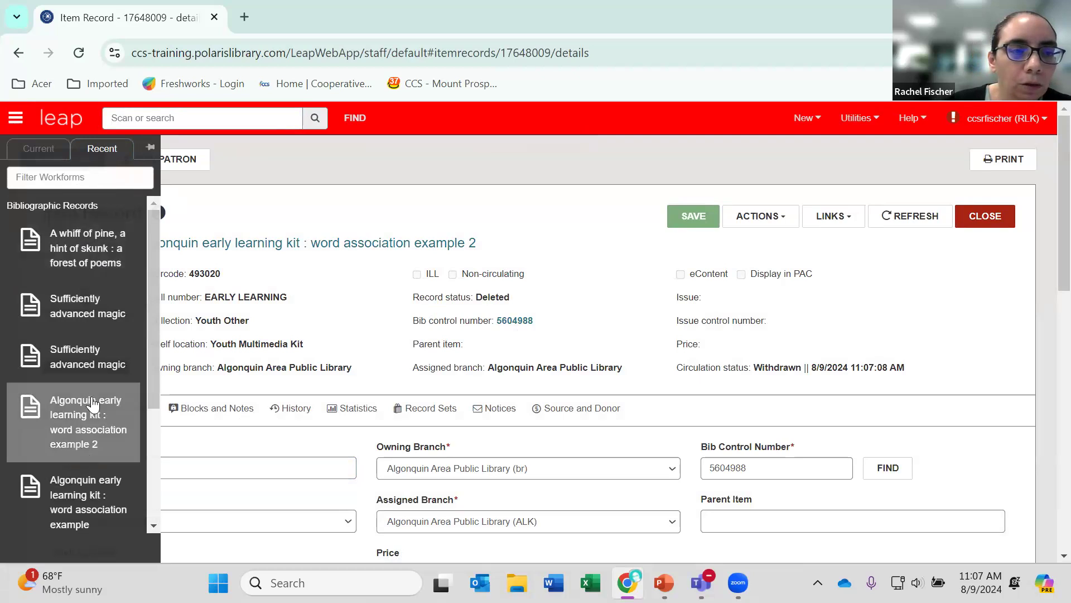
{"action": "scroll", "coordinate": [89, 478], "scroll_direction": "down", "scroll_amount": 3}
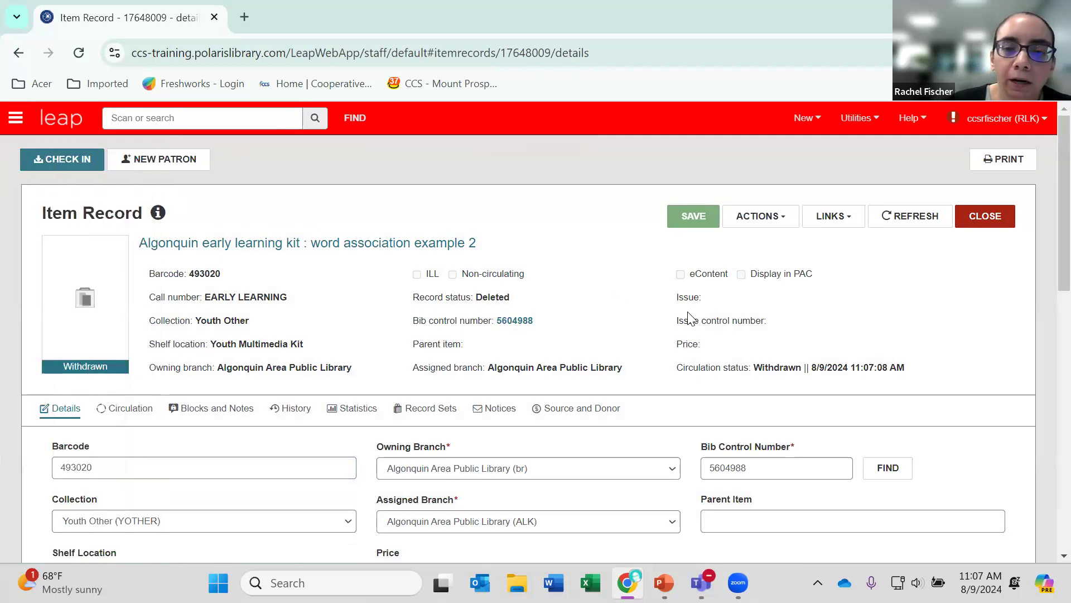
Undelete the item record and save it with its circulation status set to Available.
{"action": "left_click", "coordinate": [793, 220]}
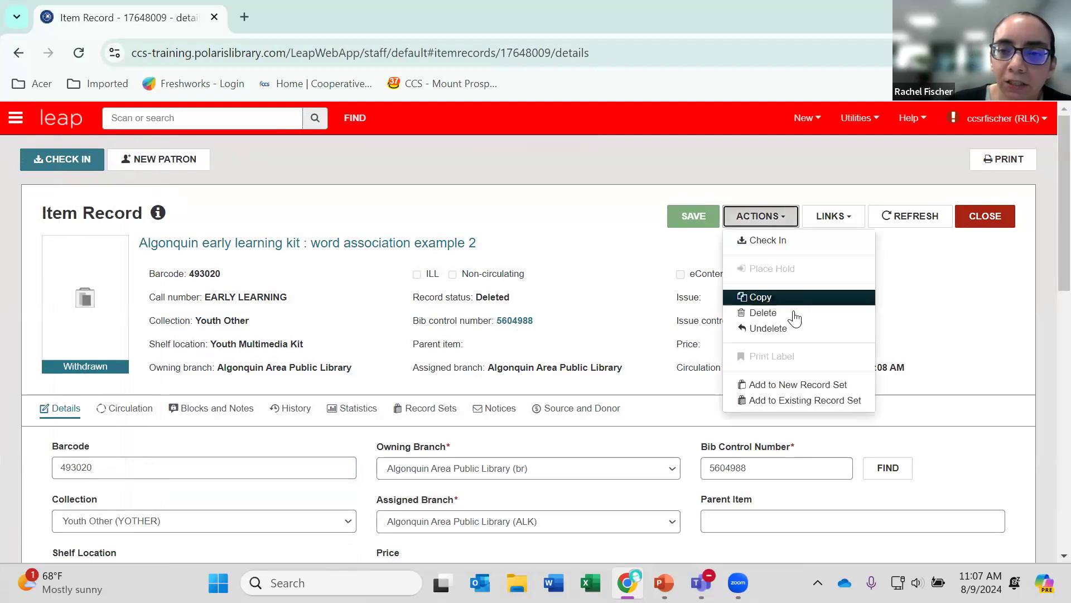
{"action": "left_click", "coordinate": [770, 328]}
{"action": "scroll", "coordinate": [628, 306], "scroll_direction": "down", "scroll_amount": 3}
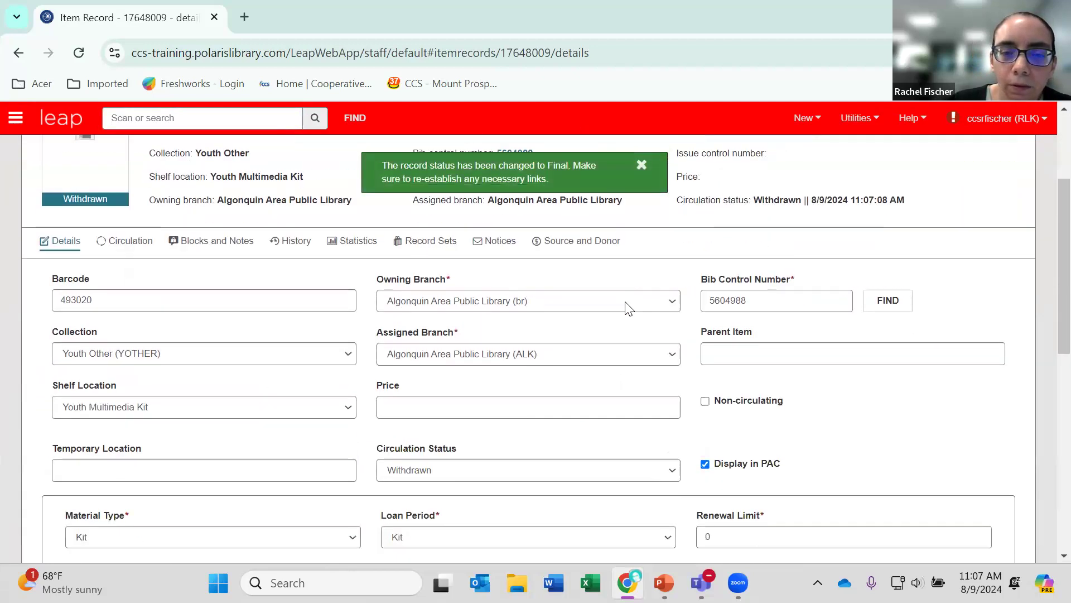
{"action": "scroll", "coordinate": [627, 307], "scroll_direction": "down", "scroll_amount": 2}
{"action": "left_click", "coordinate": [670, 396]}
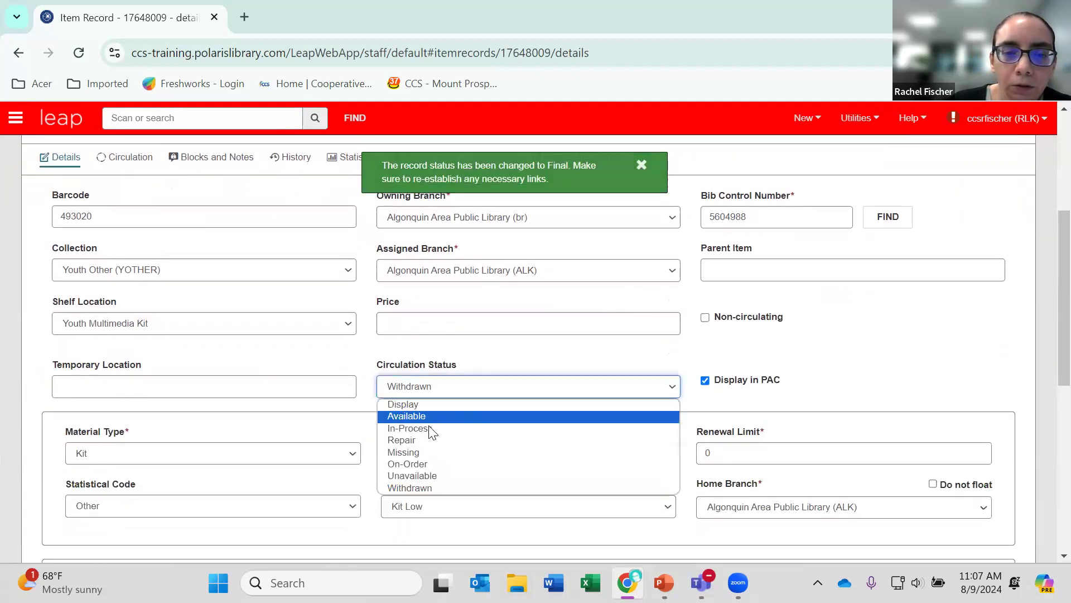
{"action": "left_click", "coordinate": [536, 416]}
{"action": "scroll", "coordinate": [511, 469], "scroll_direction": "up", "scroll_amount": 1}
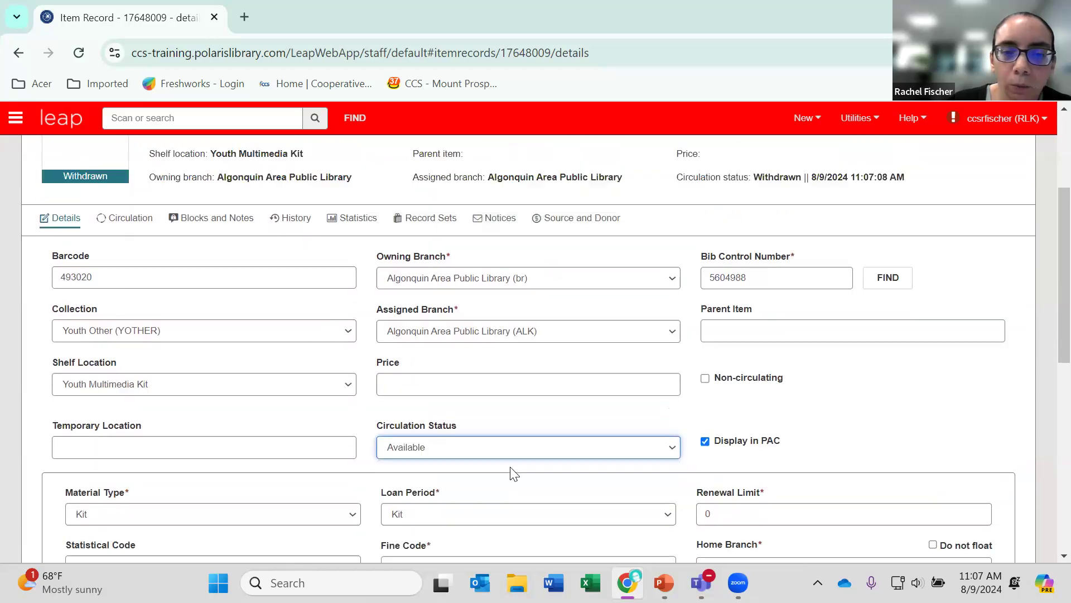
{"action": "scroll", "coordinate": [514, 473], "scroll_direction": "up", "scroll_amount": 3}
{"action": "left_click", "coordinate": [694, 216]}
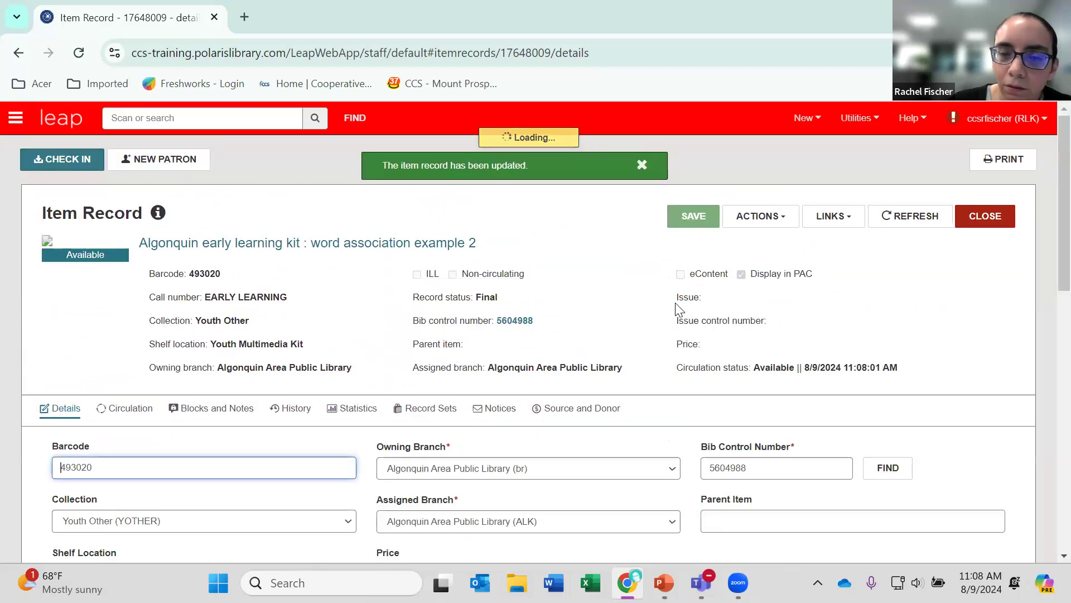
Open the bibliographic record linked to the restored item.
{"action": "left_click", "coordinate": [515, 323]}
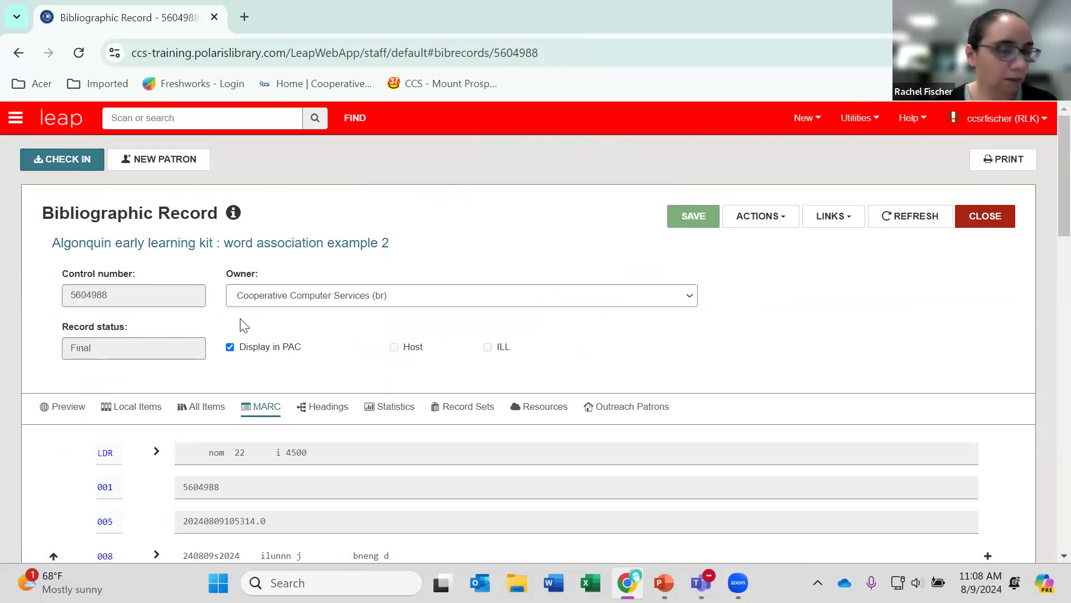
Compare the bibliographic record's local items with its full list of items across all branches.
{"action": "scroll", "coordinate": [222, 318], "scroll_direction": "down", "scroll_amount": 2}
{"action": "scroll", "coordinate": [210, 303], "scroll_direction": "down", "scroll_amount": 2}
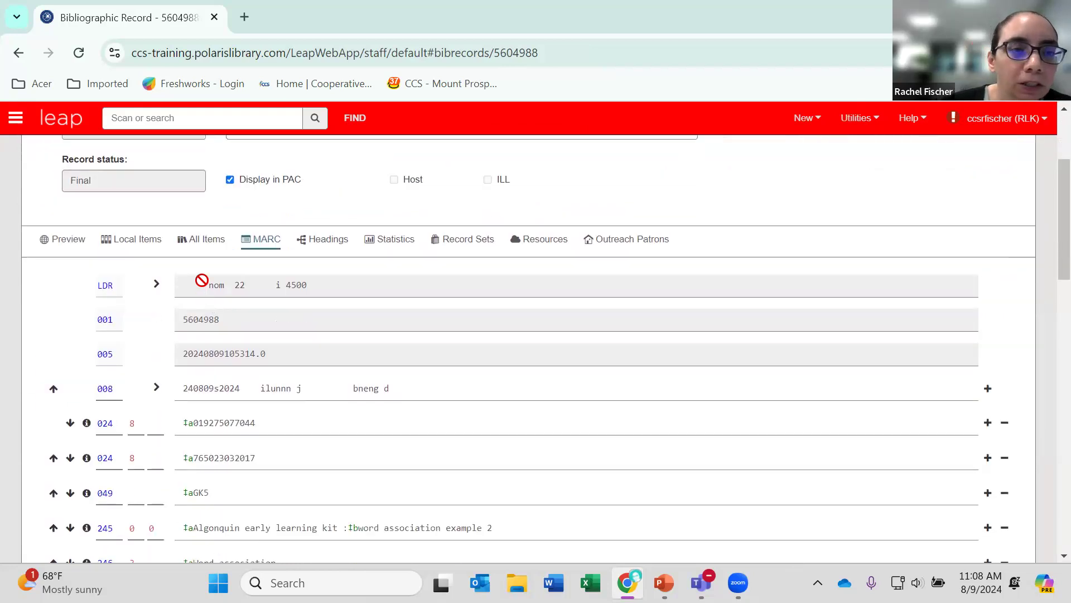
{"action": "left_click", "coordinate": [206, 245]}
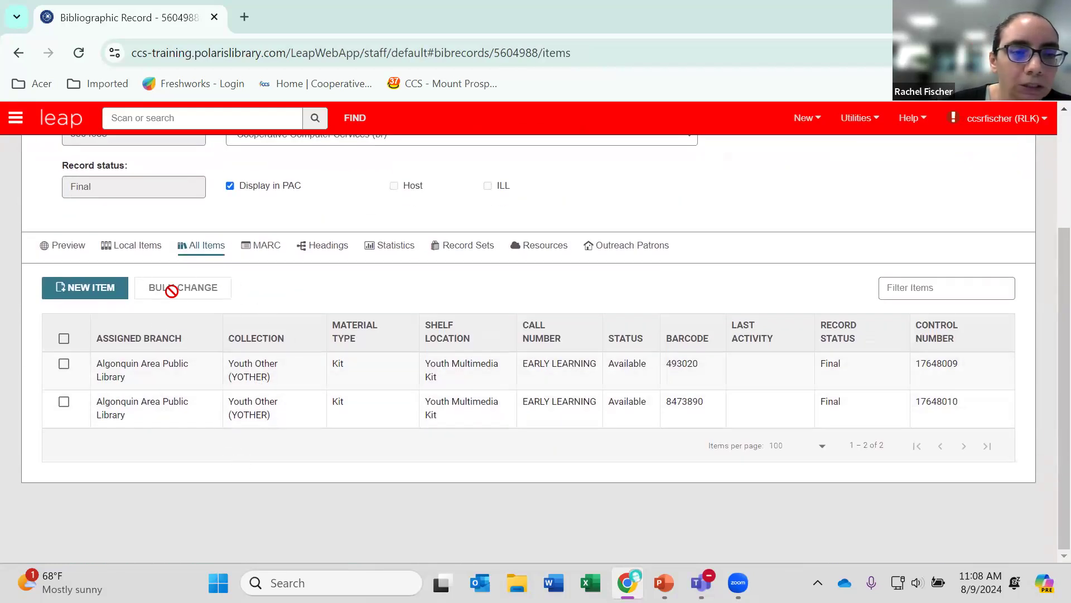
{"action": "left_click", "coordinate": [144, 252]}
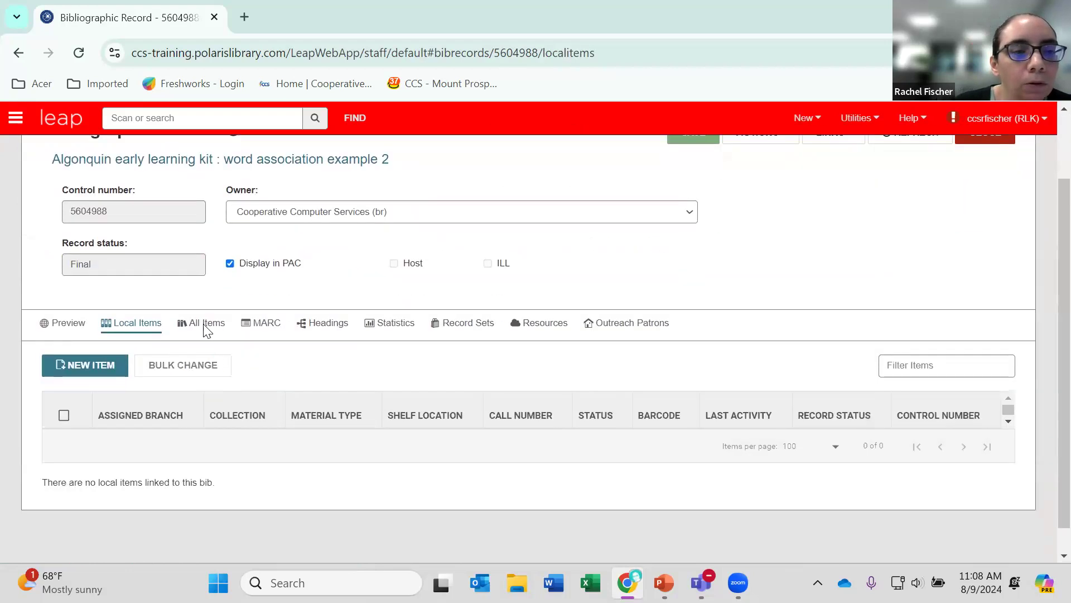
{"action": "left_click", "coordinate": [207, 328]}
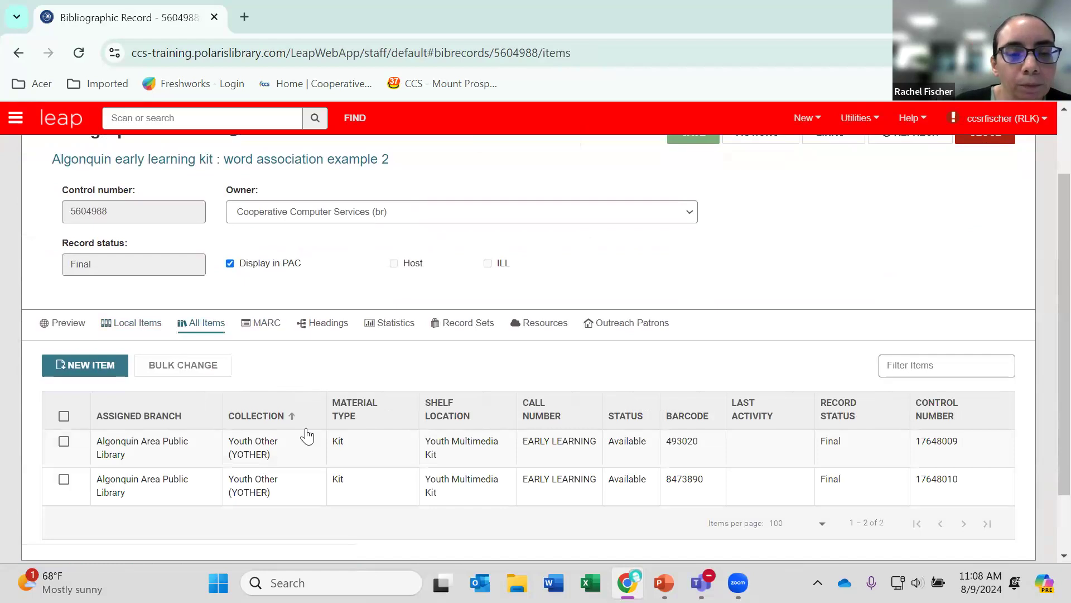
{"action": "scroll", "coordinate": [188, 496], "scroll_direction": "down", "scroll_amount": 2}
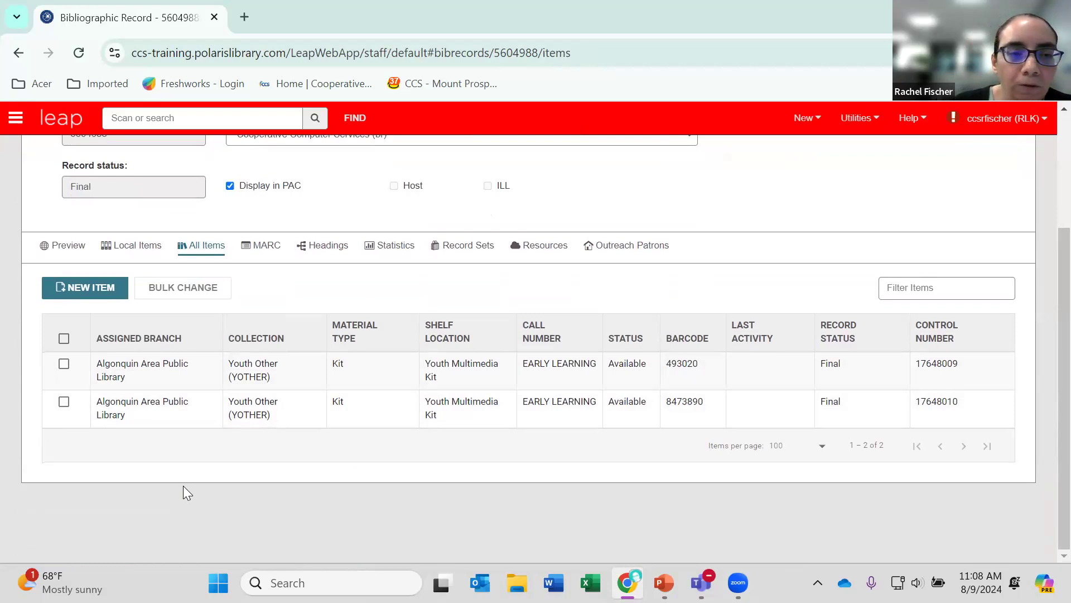
Select both items on the bibliographic record and run a bulk change setting their circulation status to Withdrawn.
{"action": "left_click", "coordinate": [64, 339]}
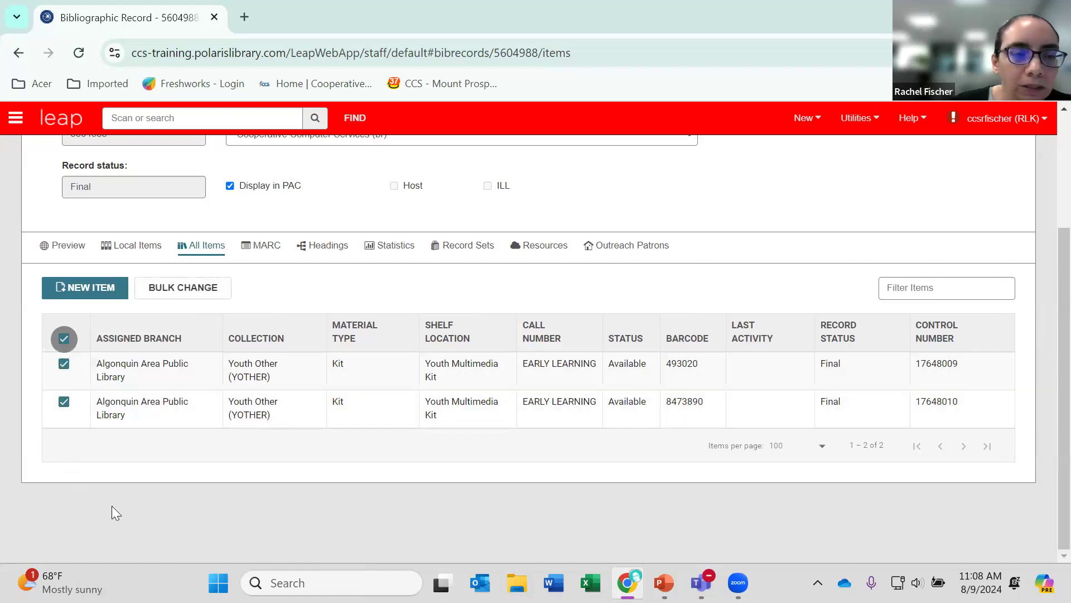
{"action": "left_click", "coordinate": [203, 297]}
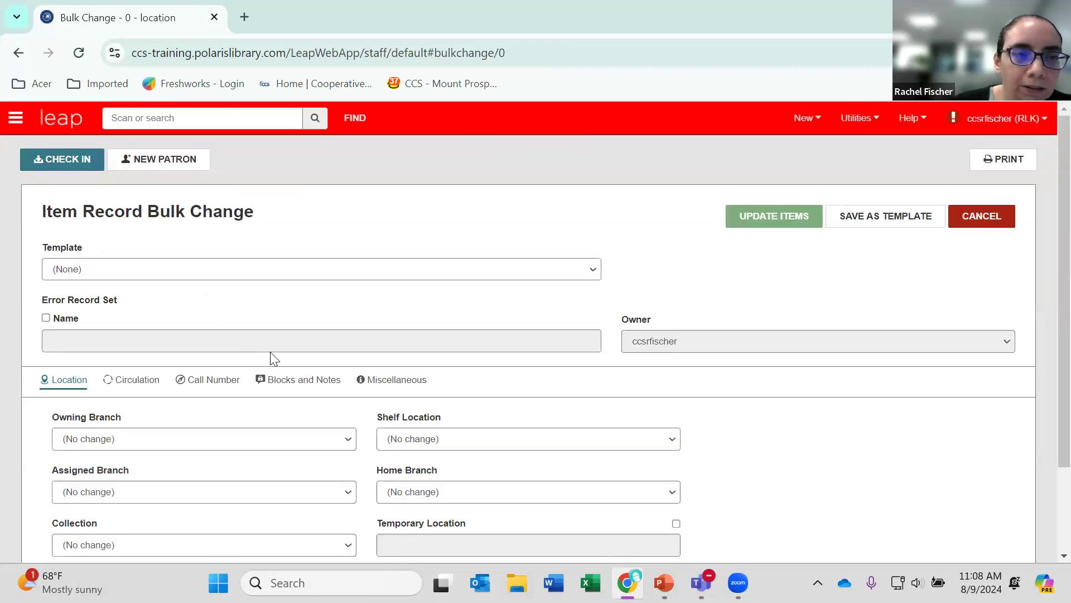
{"action": "scroll", "coordinate": [271, 355], "scroll_direction": "down", "scroll_amount": 2}
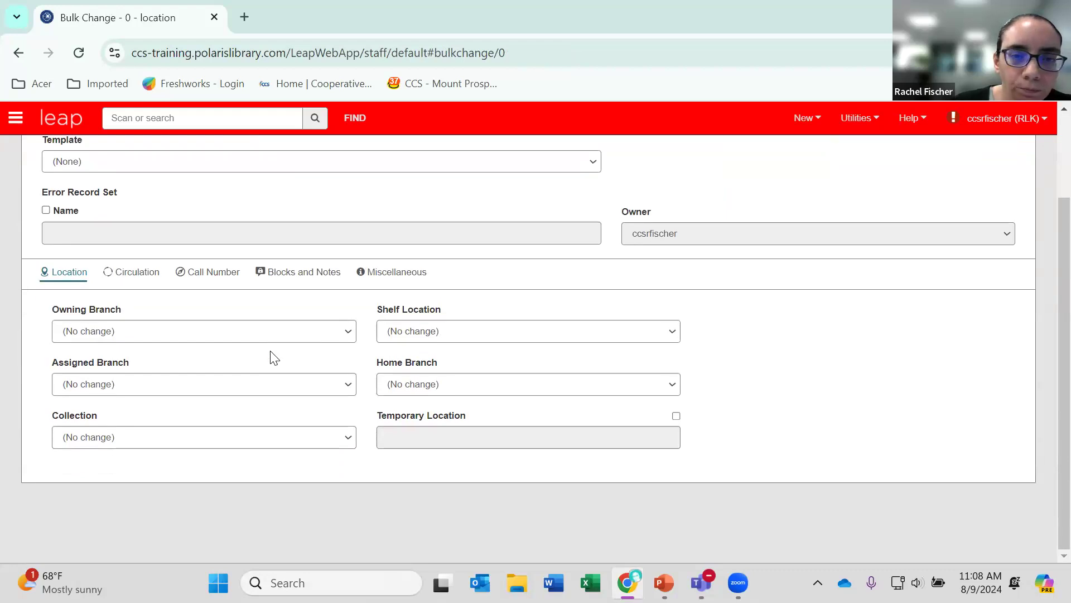
{"action": "left_click", "coordinate": [134, 273]}
{"action": "scroll", "coordinate": [214, 366], "scroll_direction": "down", "scroll_amount": 2}
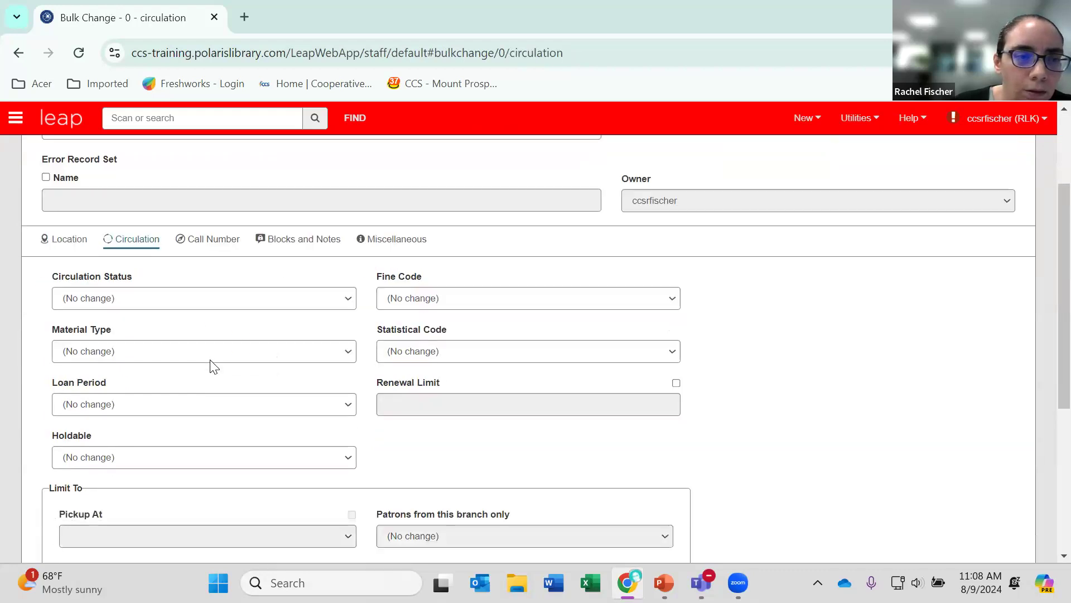
{"action": "scroll", "coordinate": [214, 367], "scroll_direction": "down", "scroll_amount": 1}
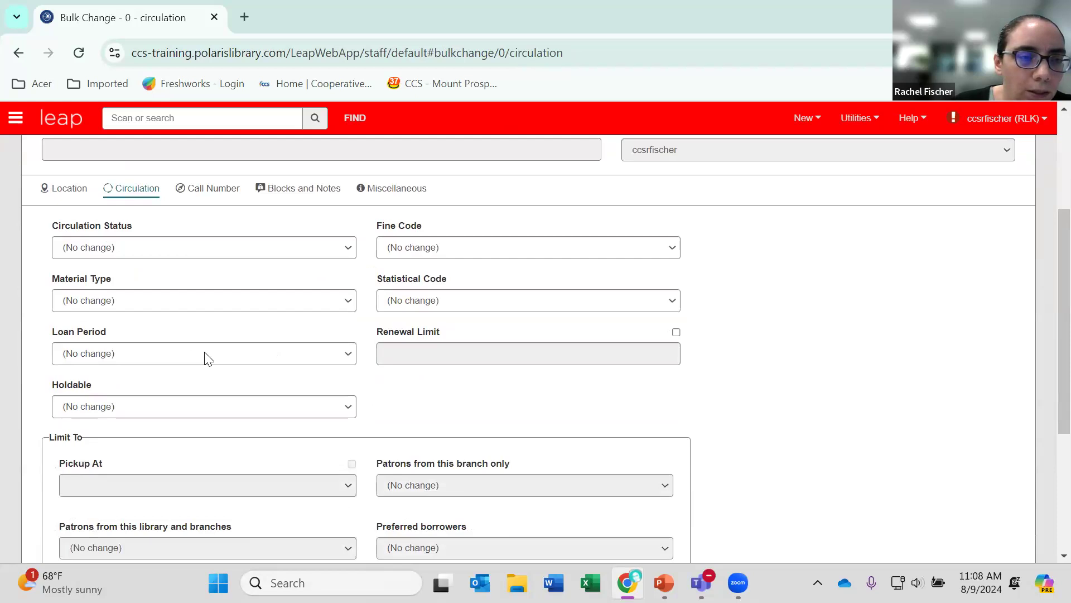
{"action": "left_click", "coordinate": [198, 249]}
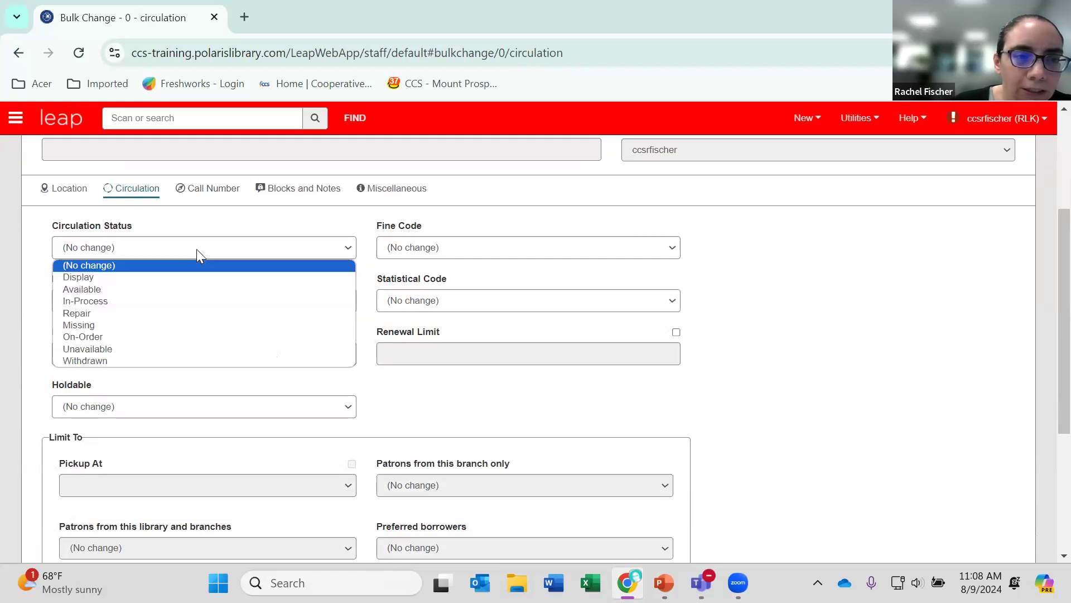
{"action": "left_click", "coordinate": [116, 360]}
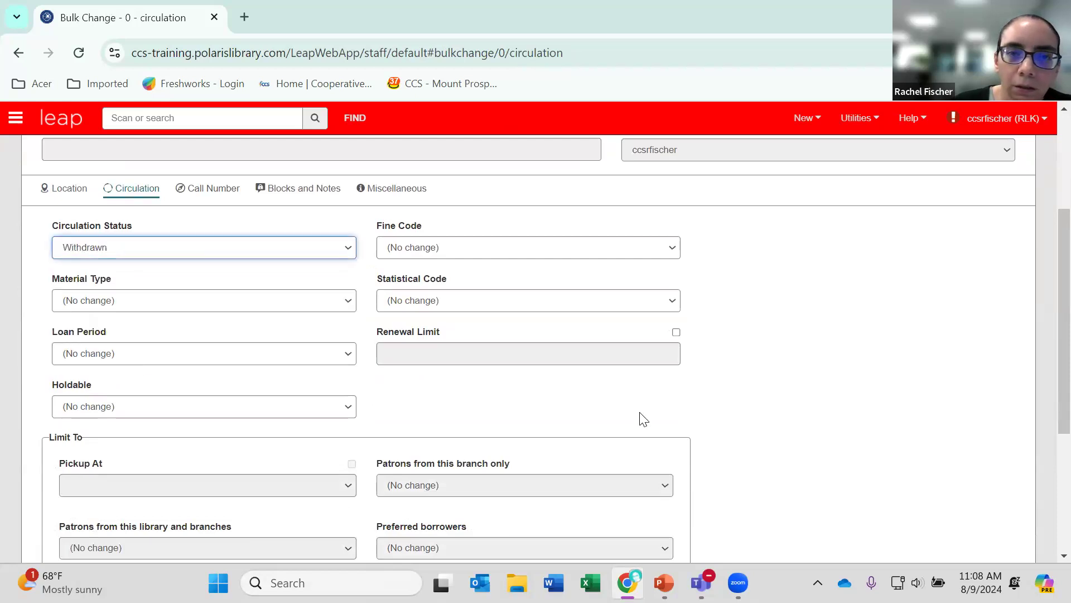
{"action": "scroll", "coordinate": [640, 420], "scroll_direction": "up", "scroll_amount": 4}
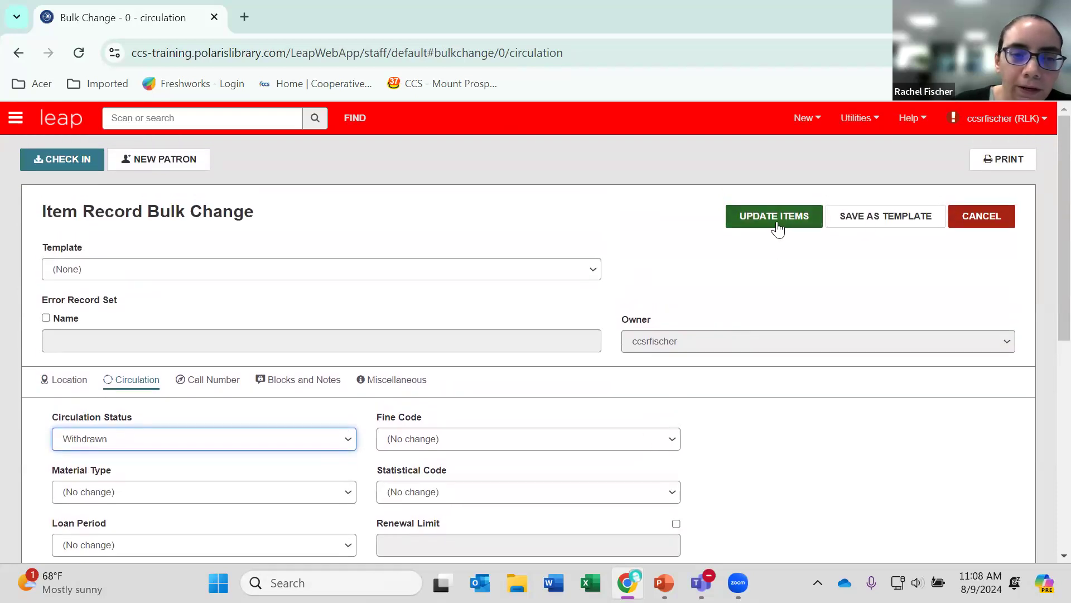
{"action": "left_click", "coordinate": [775, 216]}
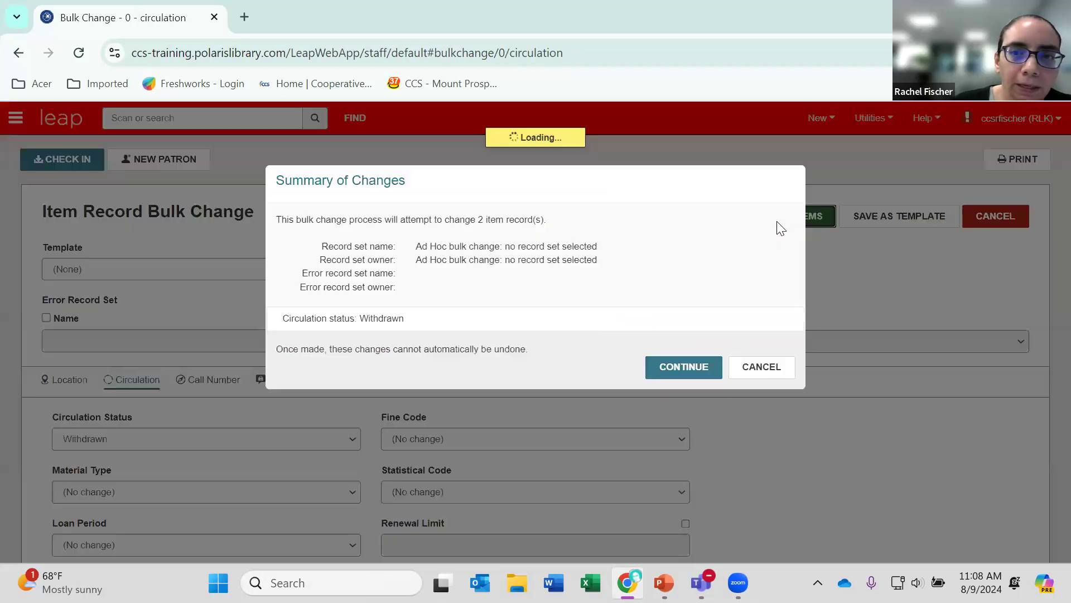
{"action": "left_click", "coordinate": [681, 365]}
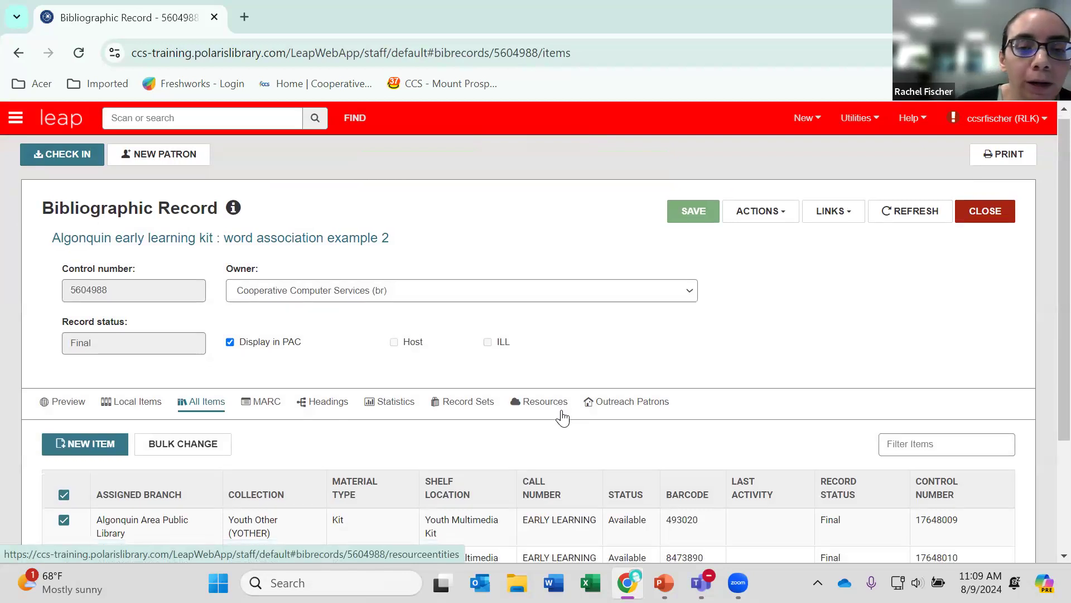
Refresh the bibliographic record and check the status of its items.
{"action": "scroll", "coordinate": [558, 416], "scroll_direction": "down", "scroll_amount": 2}
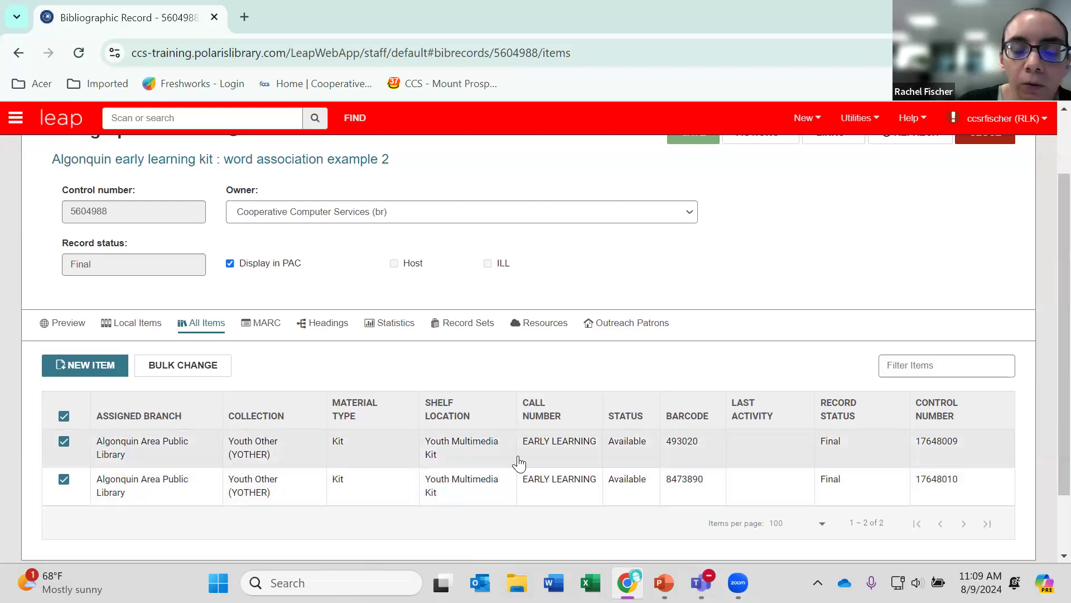
{"action": "scroll", "coordinate": [884, 255], "scroll_direction": "up", "scroll_amount": 2}
{"action": "left_click", "coordinate": [893, 215]}
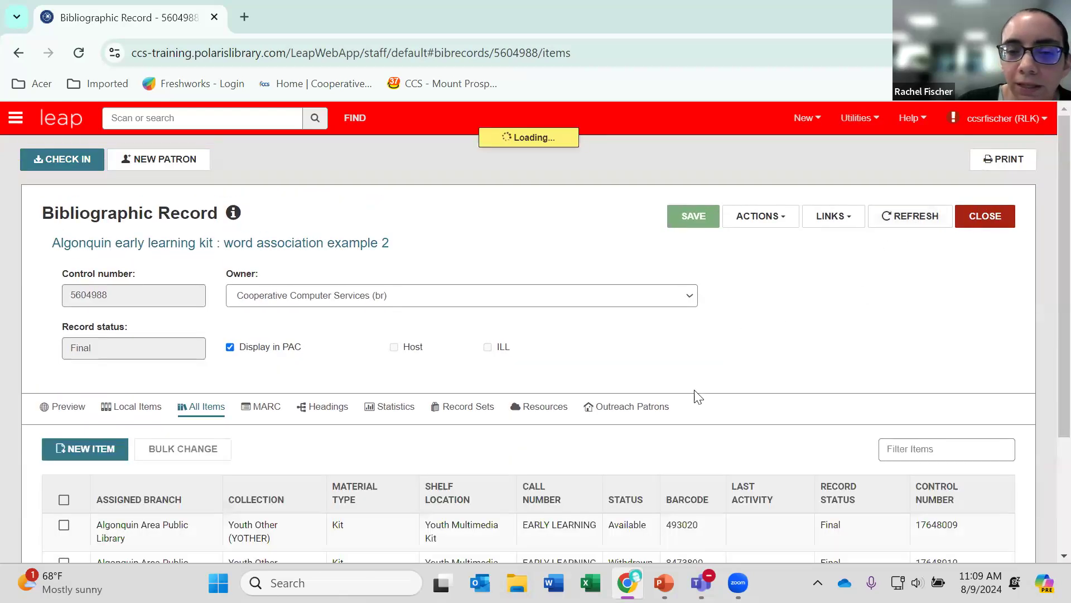
{"action": "scroll", "coordinate": [683, 413], "scroll_direction": "down", "scroll_amount": 2}
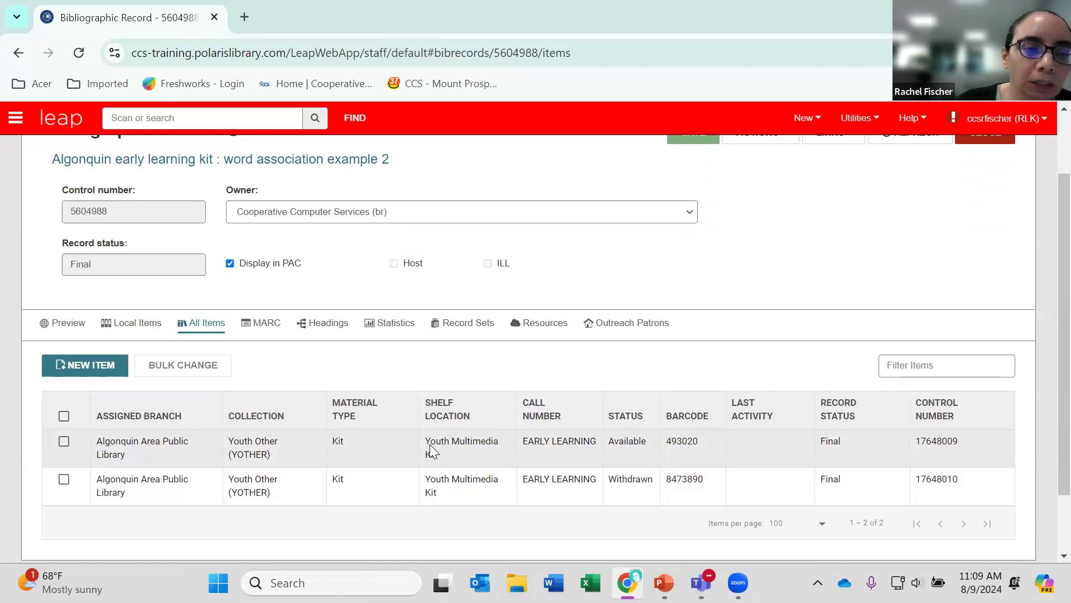
Open the item record that has the Available status and delete it, continuing past the confirmation.
{"action": "left_click", "coordinate": [430, 444]}
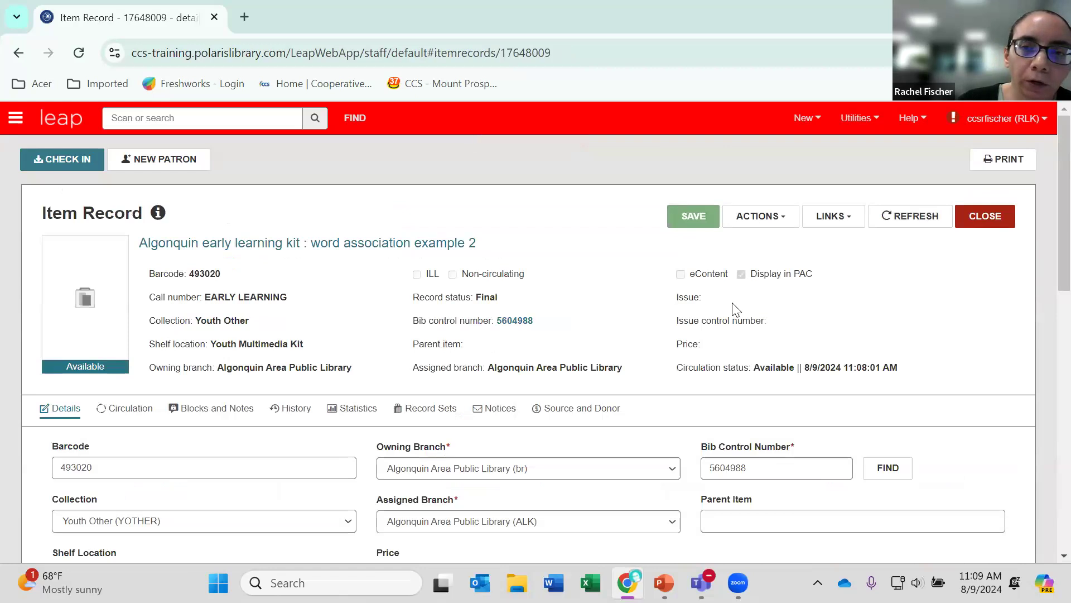
{"action": "left_click", "coordinate": [769, 223]}
{"action": "left_click", "coordinate": [767, 312]}
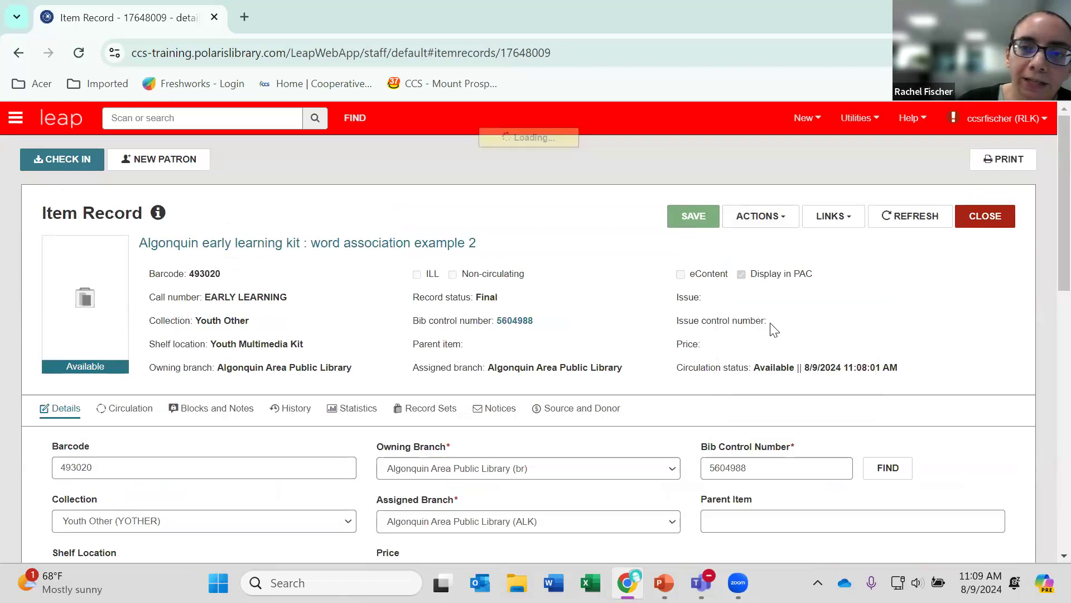
{"action": "left_click", "coordinate": [647, 250]}
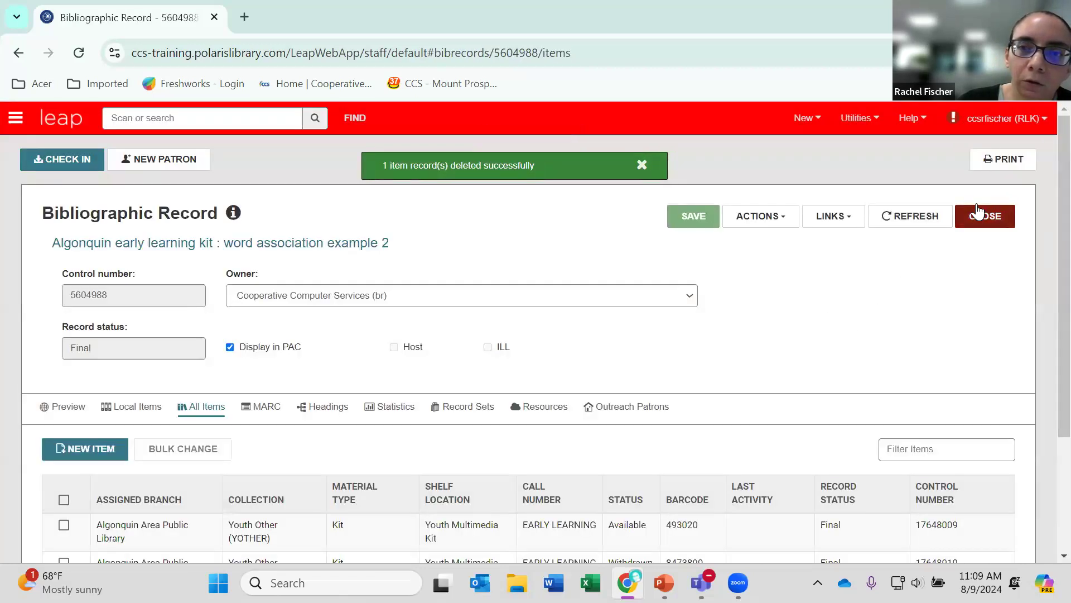
Close the bibliographic record and reopen "Algonquin early learning kit : word association example 2" from the recent bibliographic records.
{"action": "left_click", "coordinate": [982, 216]}
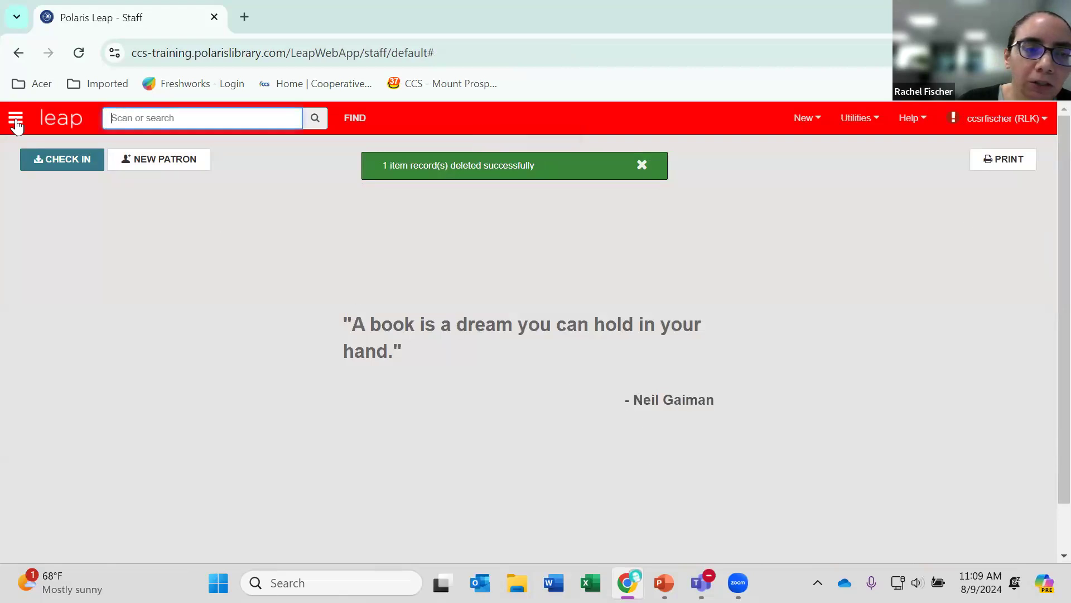
{"action": "left_click", "coordinate": [16, 118]}
{"action": "left_click", "coordinate": [103, 150]}
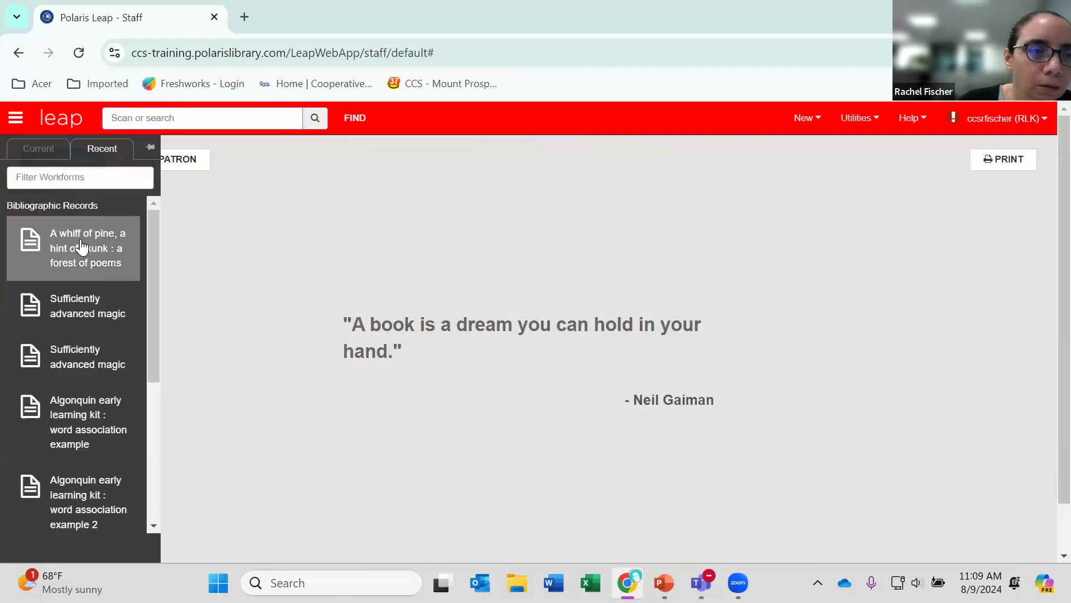
{"action": "left_click", "coordinate": [79, 505]}
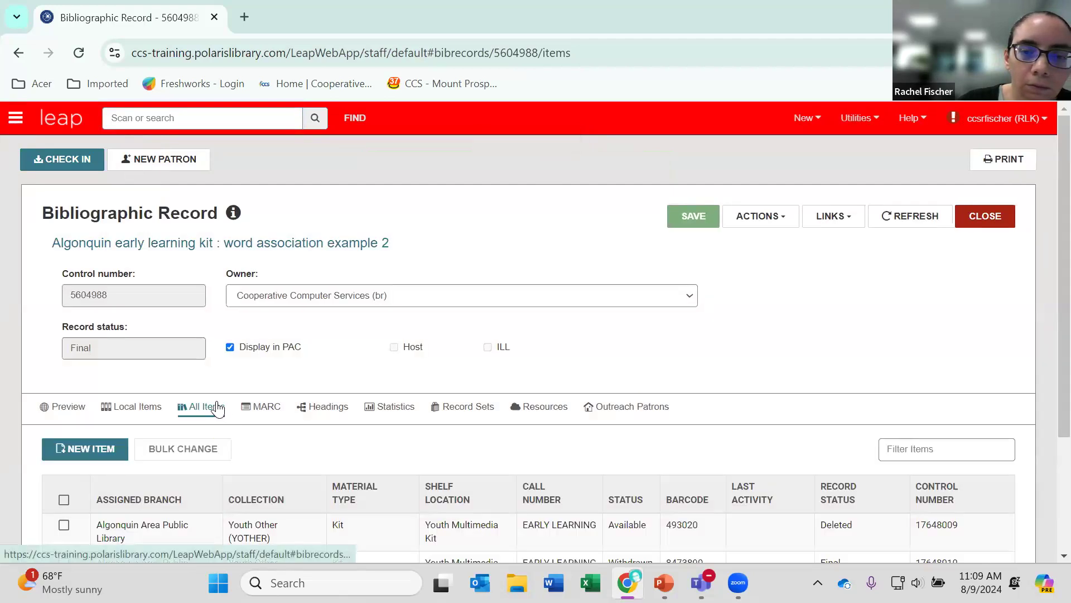
Examine the status and record status of each linked item, refreshing the reopened bibliographic record.
{"action": "scroll", "coordinate": [218, 408], "scroll_direction": "down", "scroll_amount": 3}
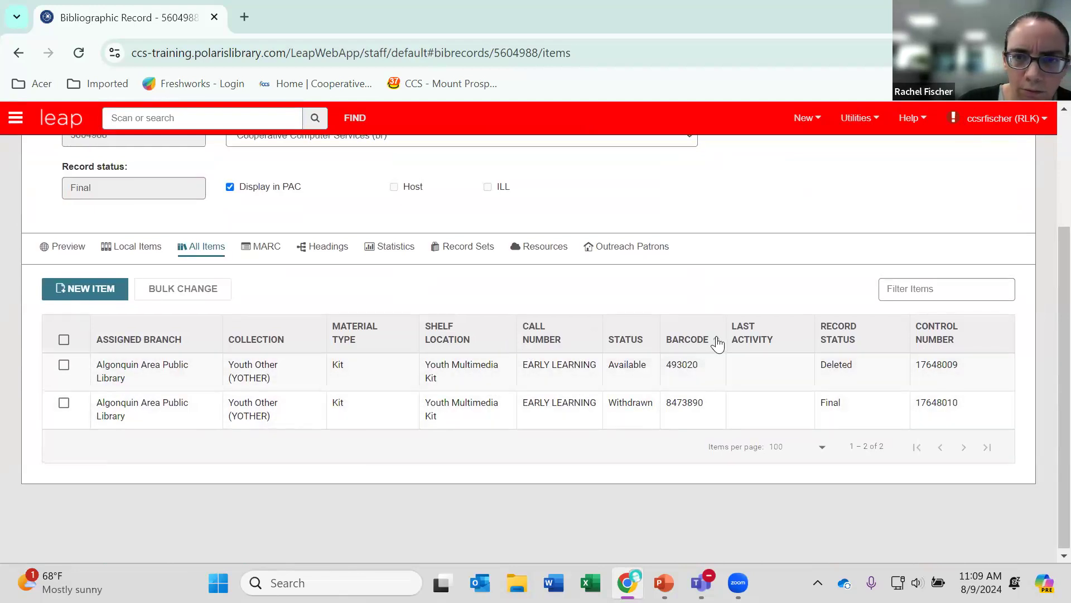
{"action": "scroll", "coordinate": [717, 343], "scroll_direction": "up", "scroll_amount": 3}
{"action": "left_click", "coordinate": [910, 216]}
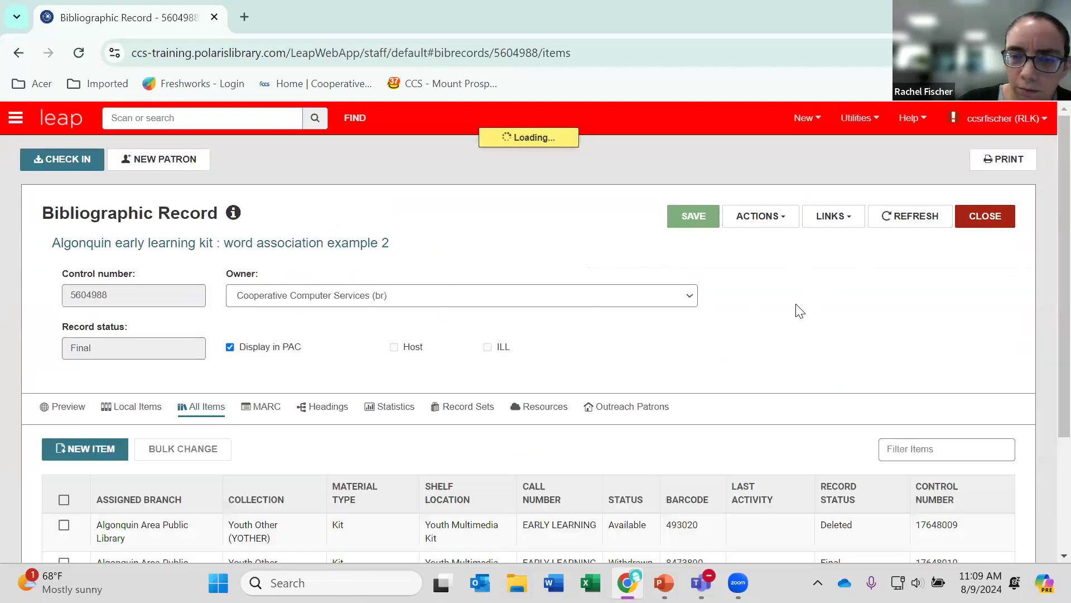
{"action": "scroll", "coordinate": [784, 308], "scroll_direction": "down", "scroll_amount": 3}
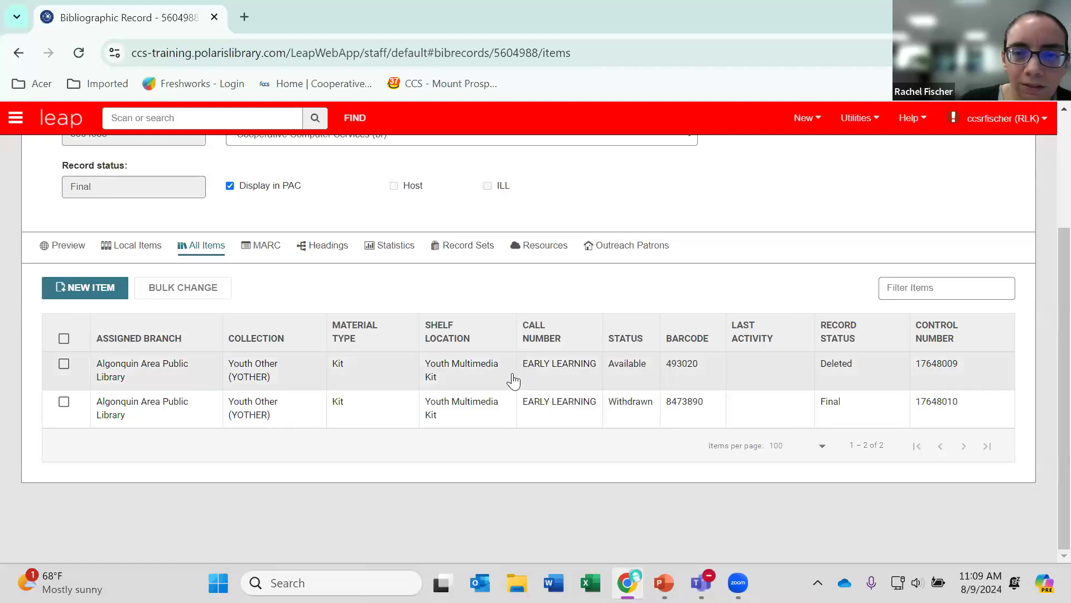
Run another bulk change on both the deleted and the final item, setting the circulation status to Withdrawn.
{"action": "left_click", "coordinate": [64, 339]}
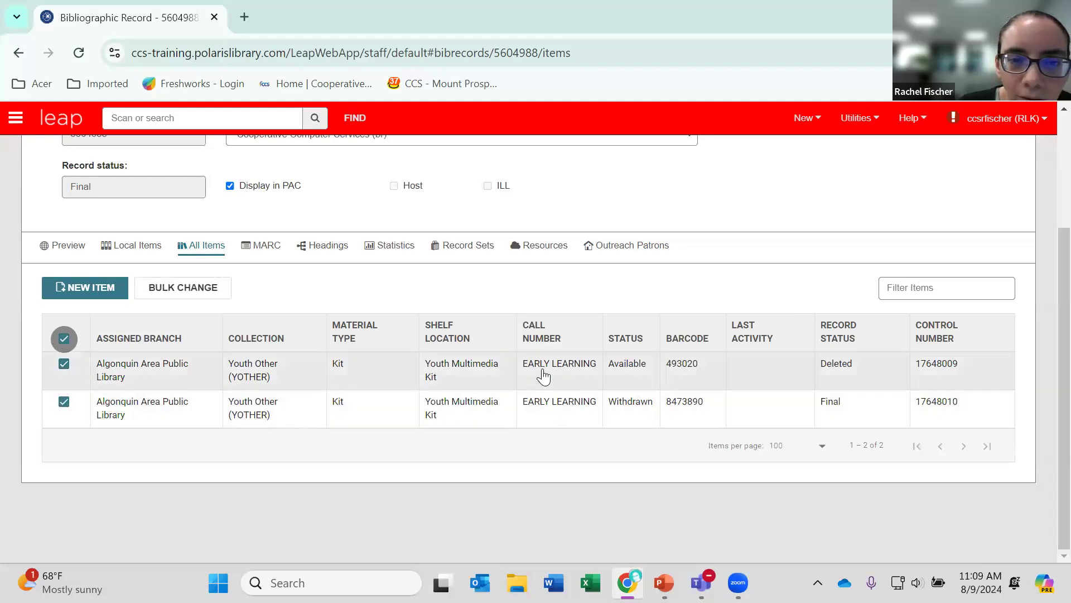
{"action": "left_click", "coordinate": [162, 288]}
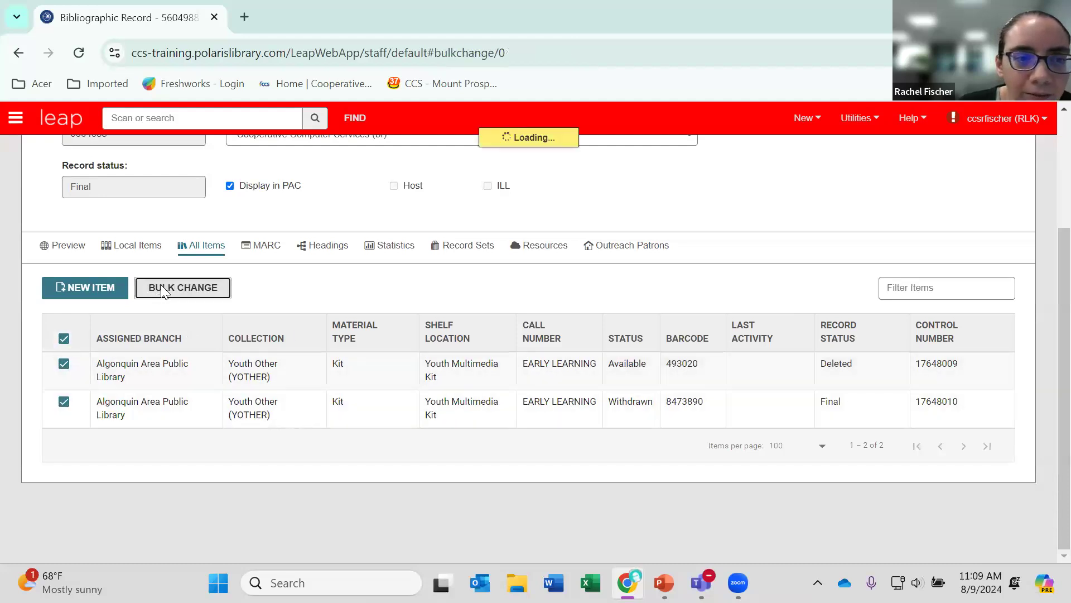
{"action": "scroll", "coordinate": [186, 402], "scroll_direction": "down", "scroll_amount": 2}
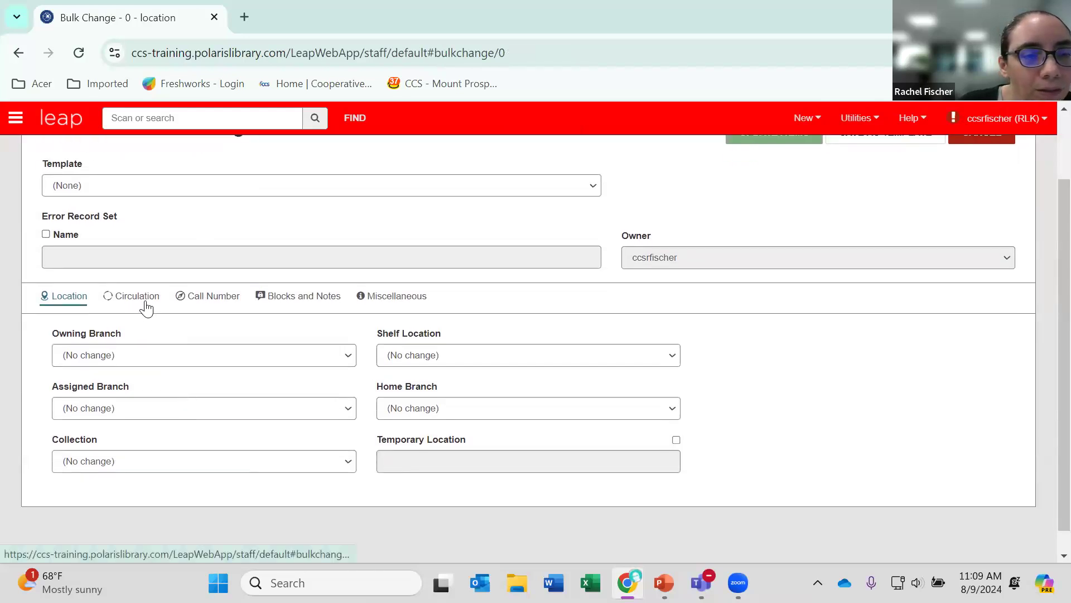
{"action": "left_click", "coordinate": [146, 301]}
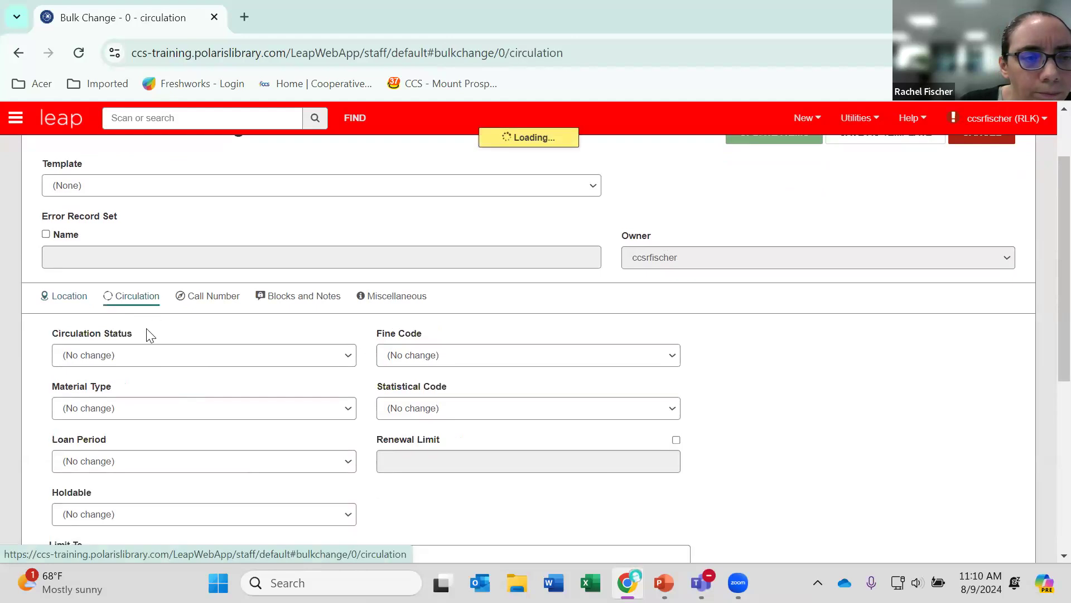
{"action": "left_click", "coordinate": [134, 357]}
{"action": "left_click", "coordinate": [89, 467]}
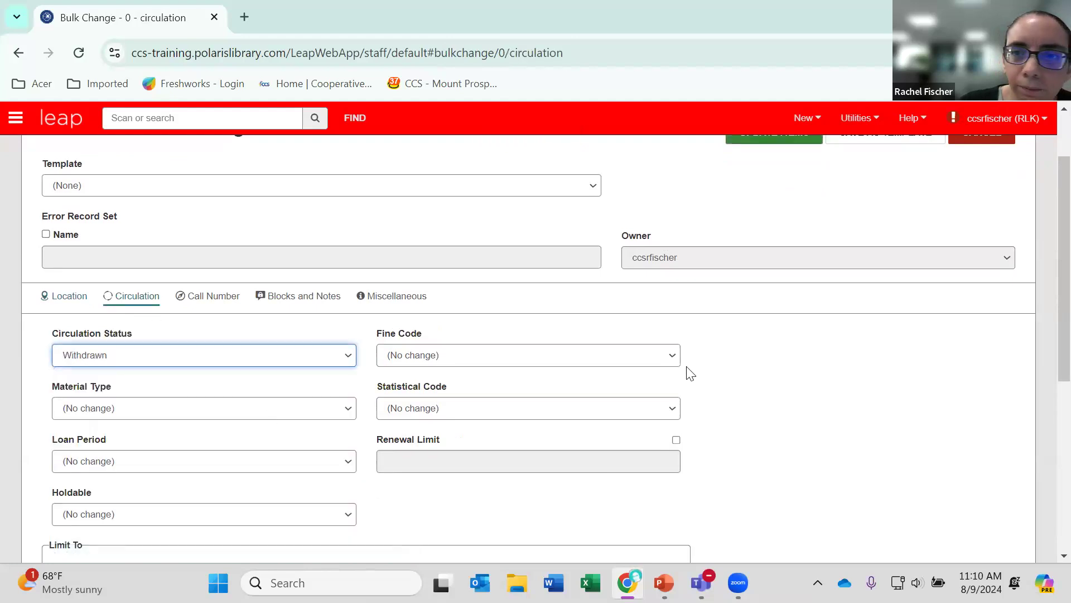
{"action": "scroll", "coordinate": [730, 299], "scroll_direction": "up", "scroll_amount": 2}
{"action": "left_click", "coordinate": [749, 226]}
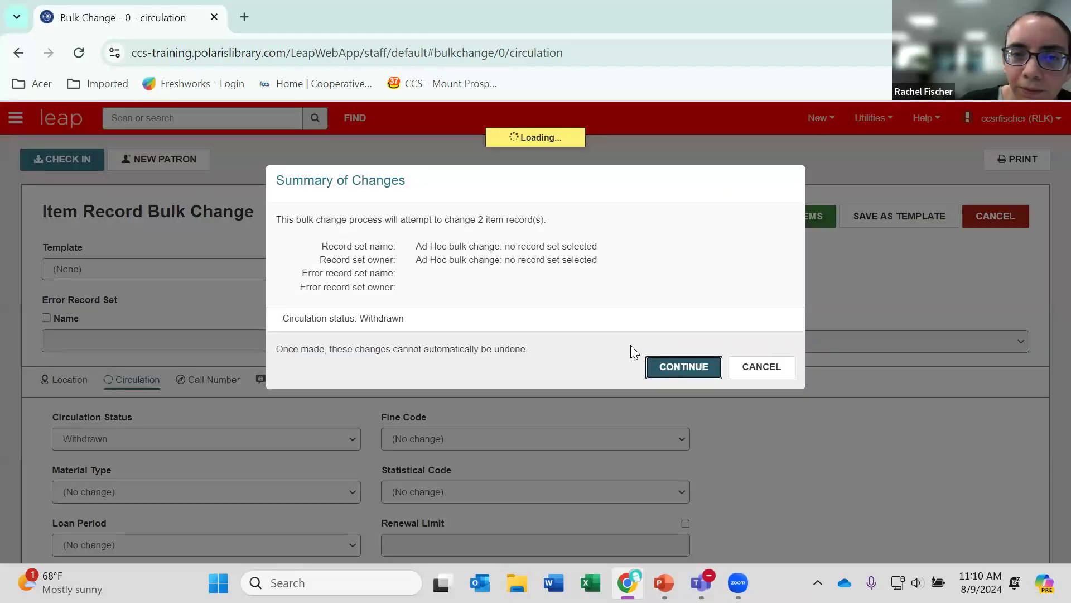
{"action": "left_click", "coordinate": [677, 366]}
Review the item list after the second bulk change and refresh the bibliographic record.
{"action": "scroll", "coordinate": [647, 377], "scroll_direction": "down", "scroll_amount": 3}
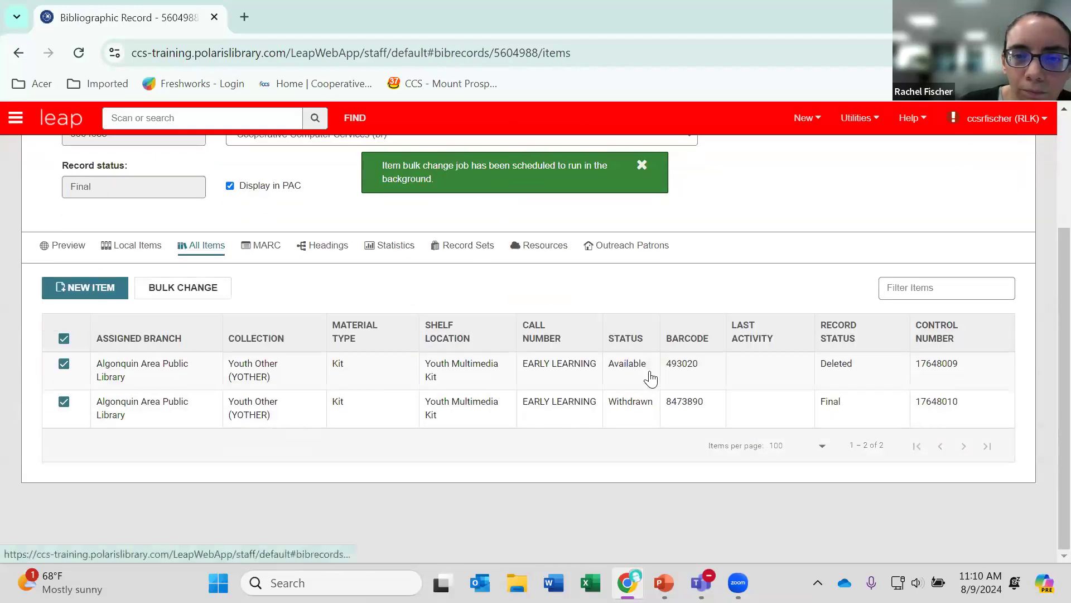
{"action": "scroll", "coordinate": [725, 313], "scroll_direction": "up", "scroll_amount": 3}
{"action": "left_click", "coordinate": [890, 216]}
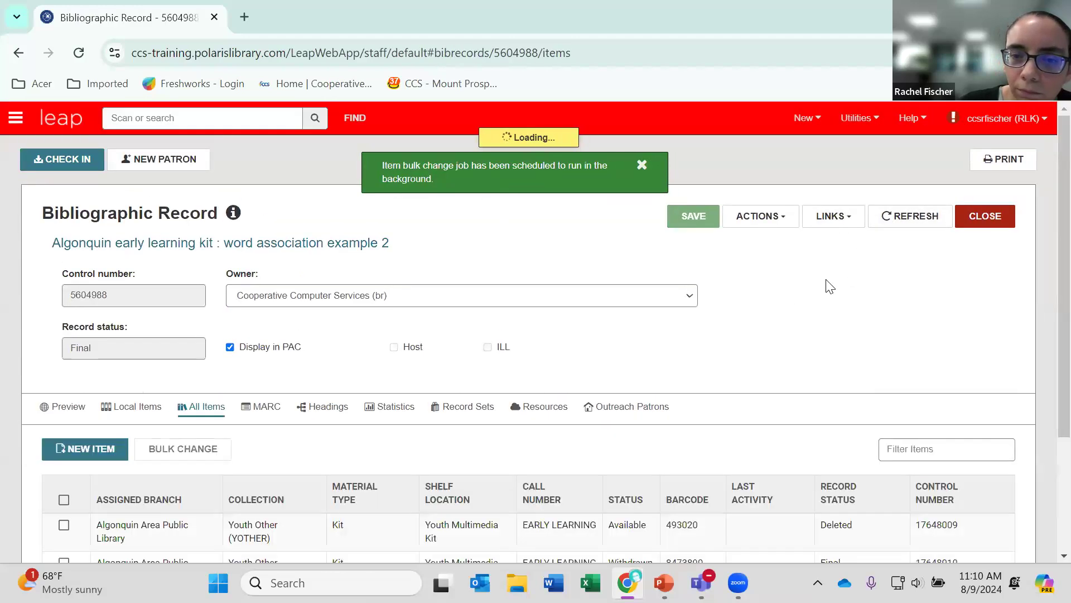
Delete the Withdrawn item with barcode 8473890 from its item record and close the bibliographic record.
{"action": "scroll", "coordinate": [816, 292], "scroll_direction": "down", "scroll_amount": 3}
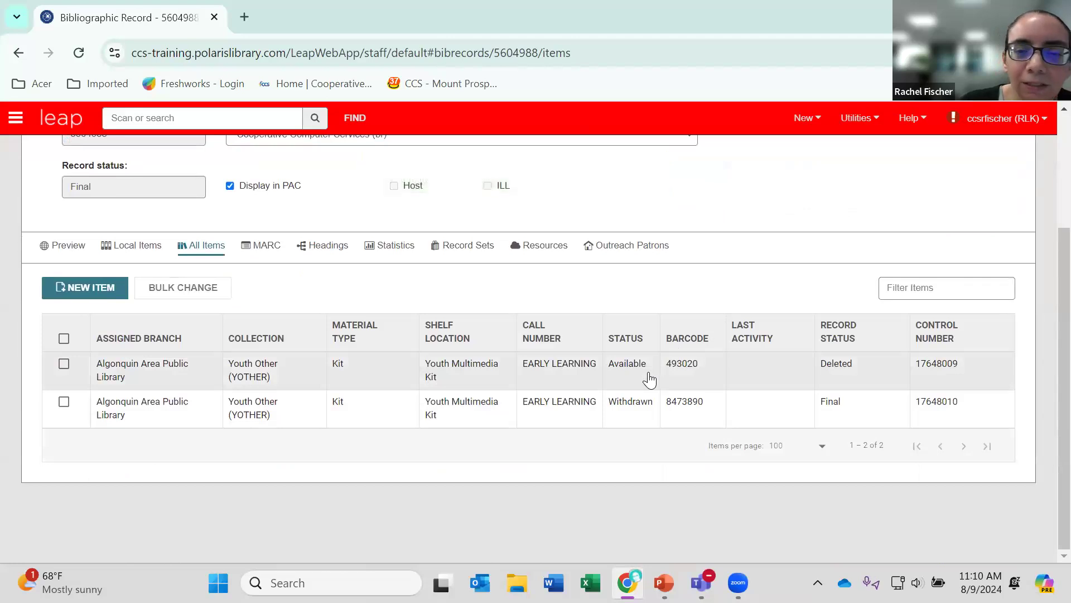
{"action": "left_click", "coordinate": [646, 400]}
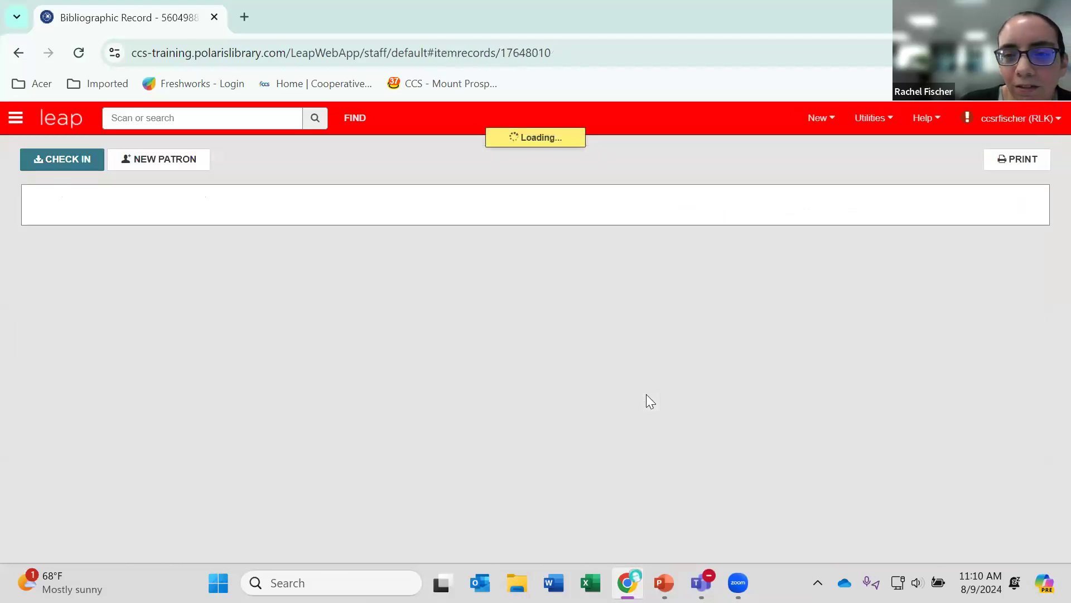
{"action": "left_click", "coordinate": [782, 218]}
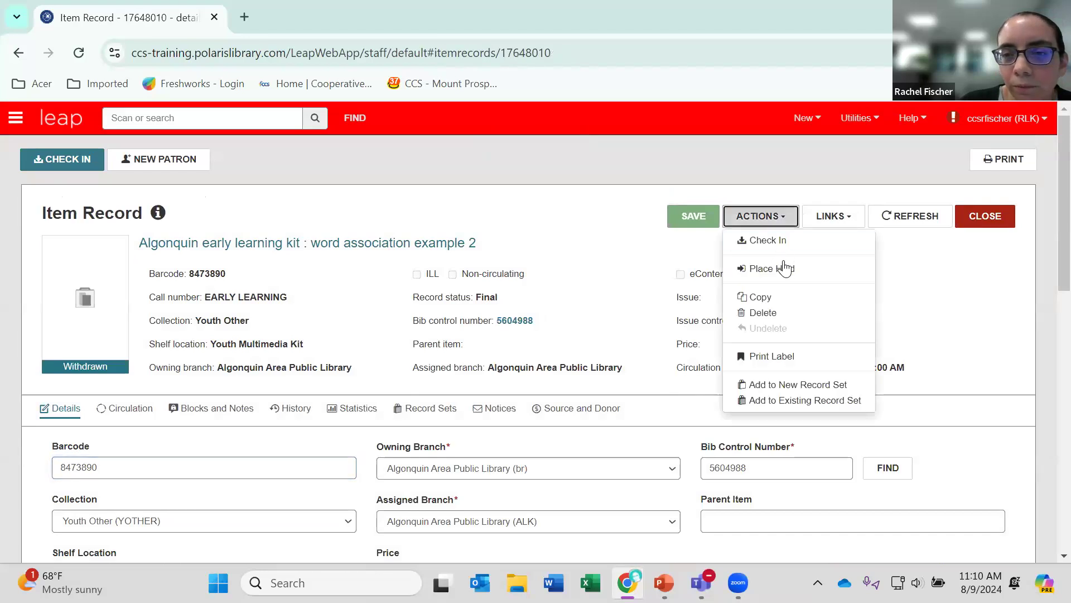
{"action": "left_click", "coordinate": [772, 312]}
{"action": "left_click", "coordinate": [665, 254]}
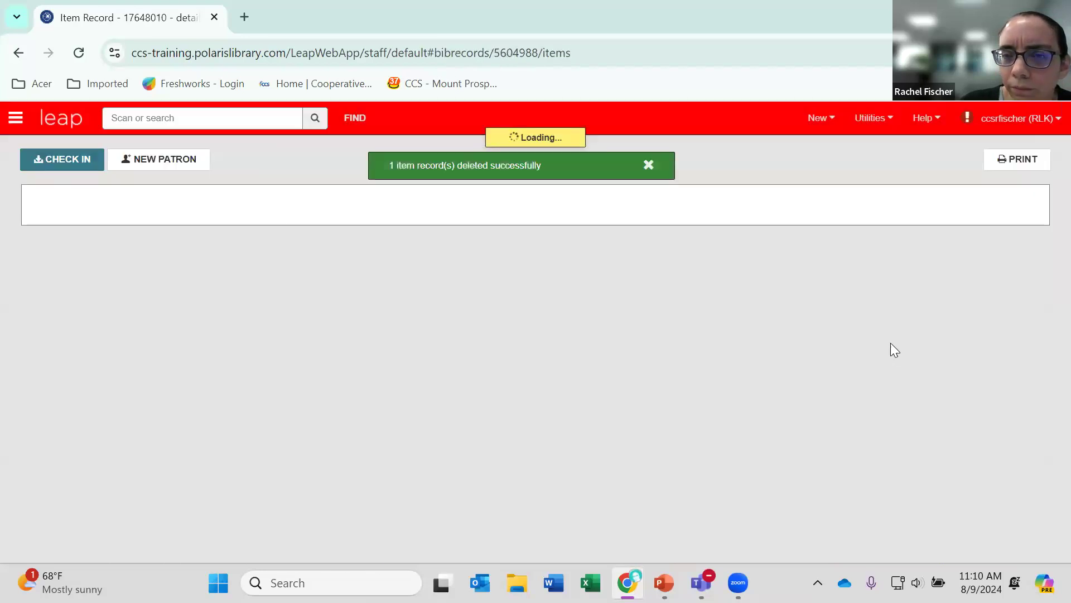
{"action": "left_click", "coordinate": [985, 219]}
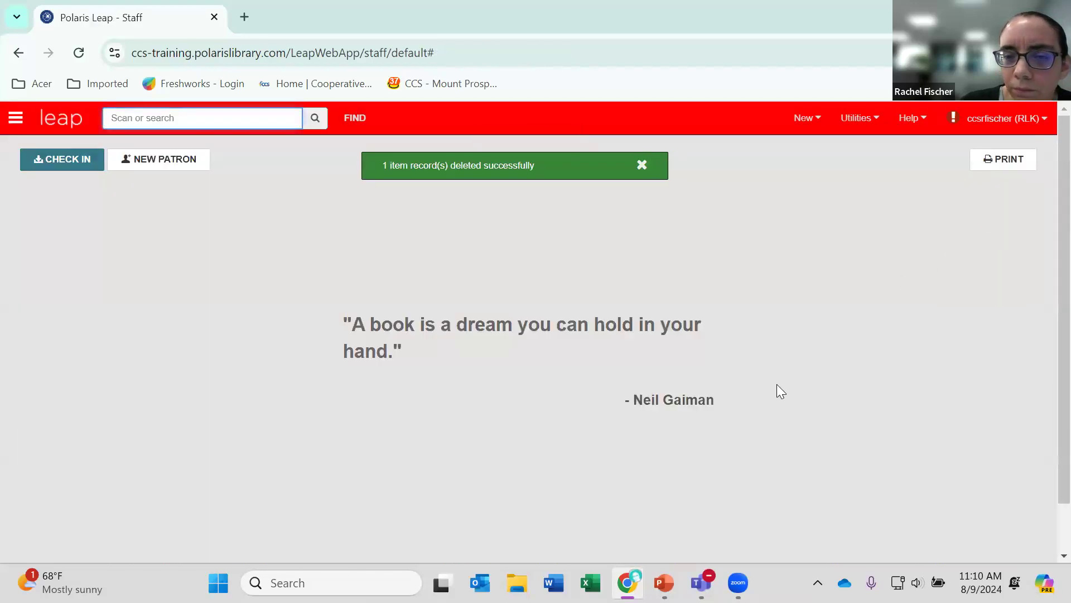
Look through the recent workforms for the item records of "Algonquin early learning kit : word association example 2" and select the first one.
{"action": "left_click", "coordinate": [16, 118]}
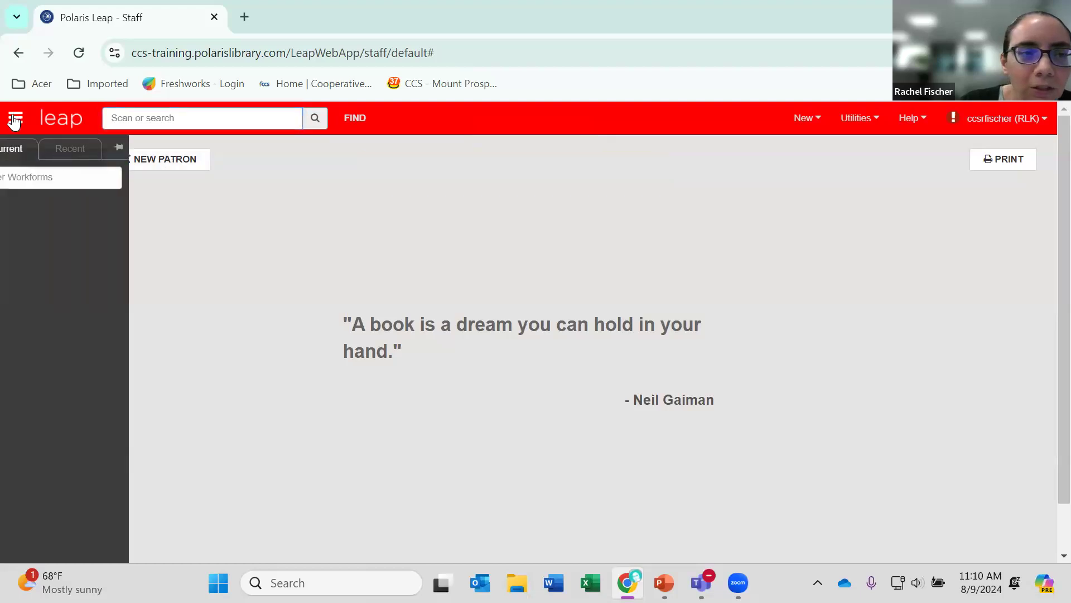
{"action": "left_click", "coordinate": [87, 148]}
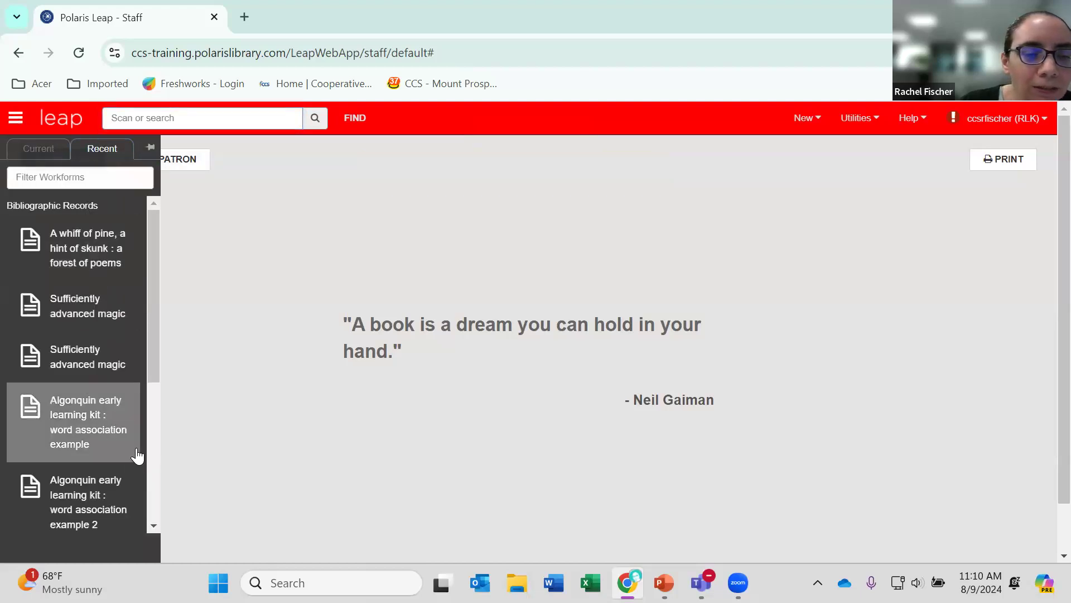
{"action": "scroll", "coordinate": [133, 449], "scroll_direction": "down", "scroll_amount": 3}
{"action": "scroll", "coordinate": [128, 441], "scroll_direction": "down", "scroll_amount": 3}
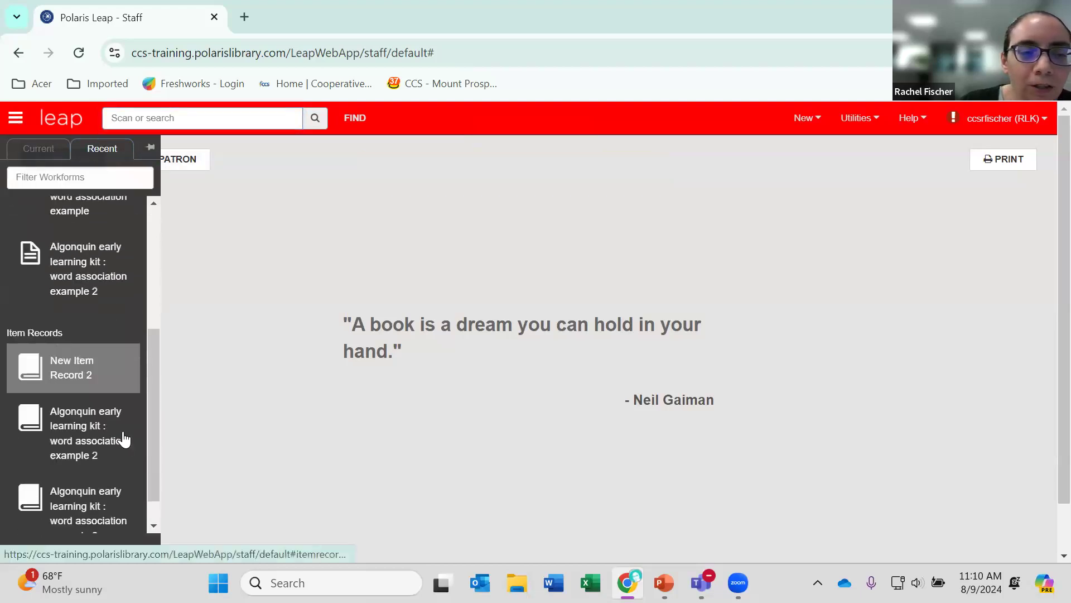
{"action": "left_click", "coordinate": [108, 416]}
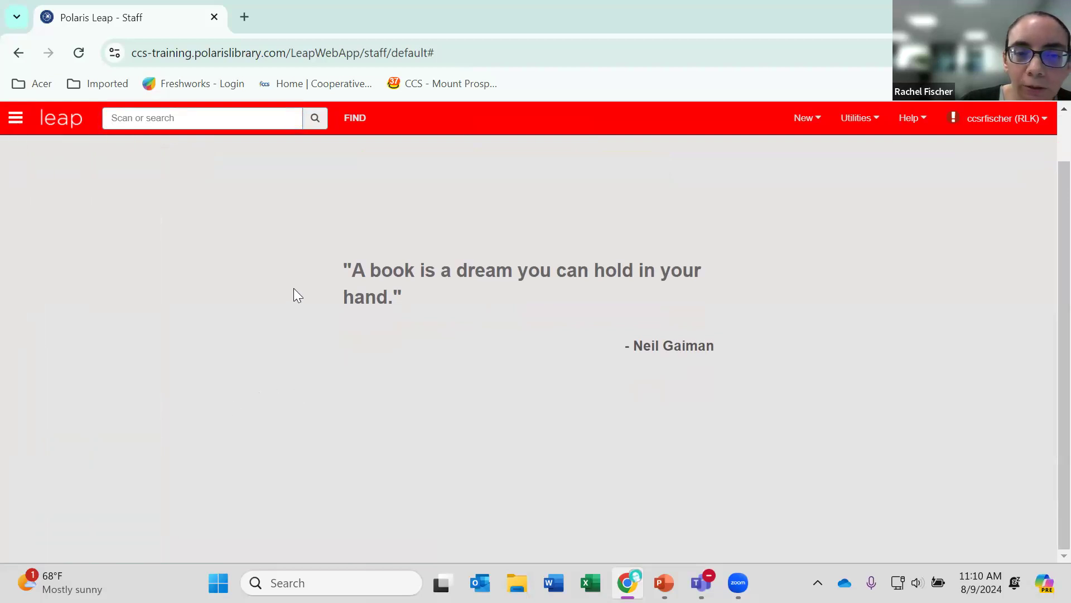
Open the Find Tool and change its search type to Item Record.
{"action": "left_click", "coordinate": [355, 118]}
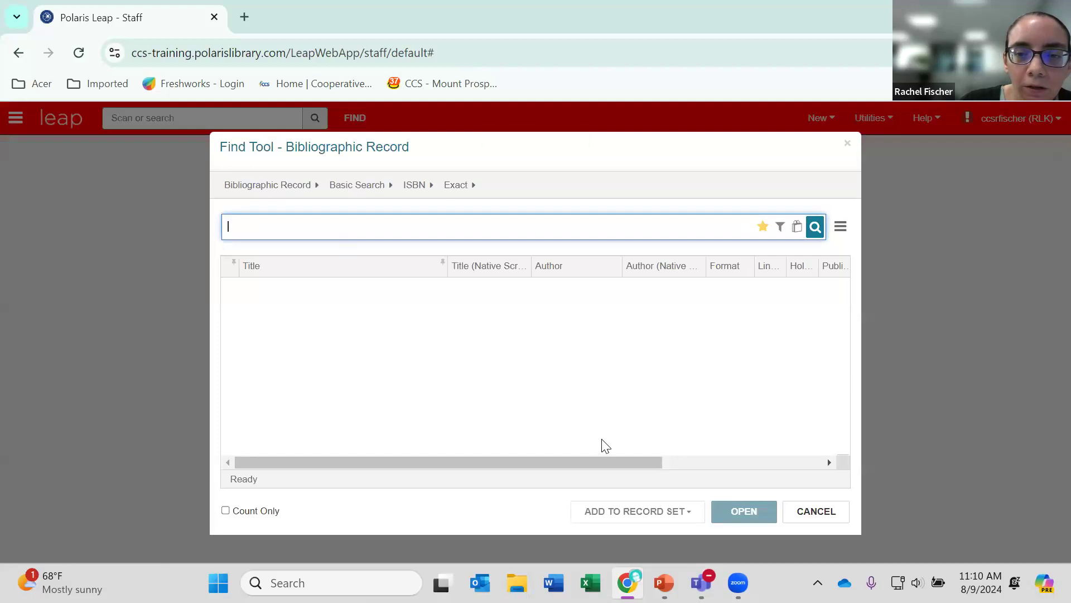
{"action": "left_click", "coordinate": [258, 187]}
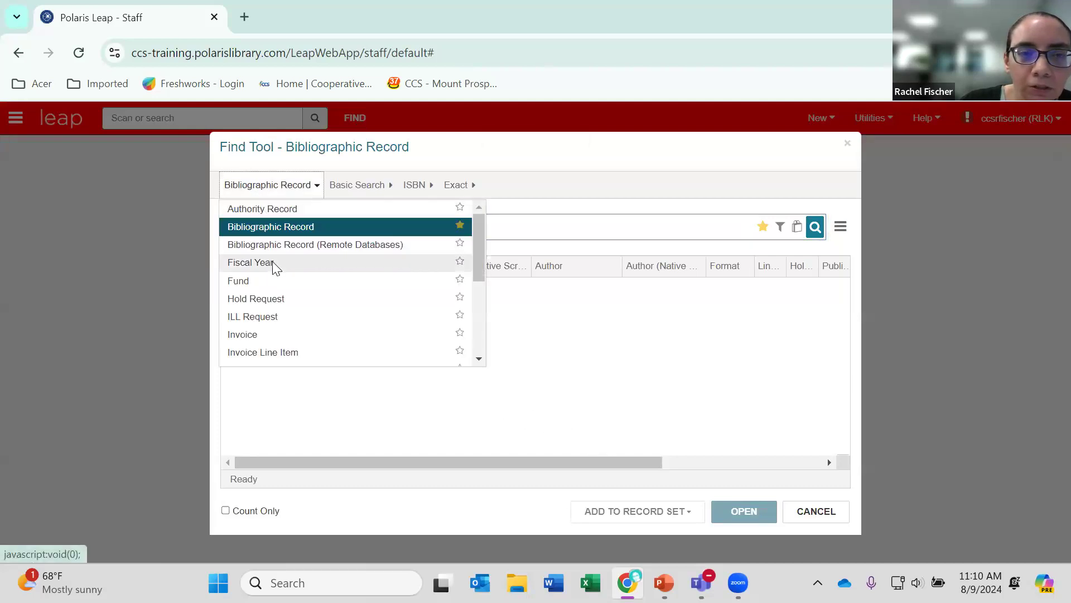
{"action": "scroll", "coordinate": [273, 262], "scroll_direction": "down", "scroll_amount": 3}
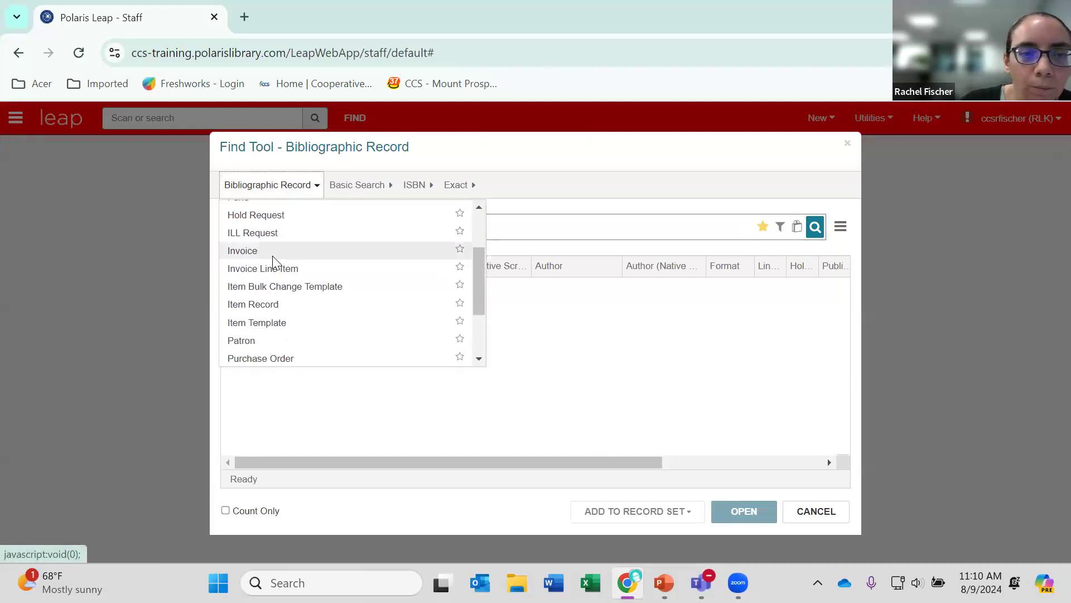
{"action": "left_click", "coordinate": [278, 306]}
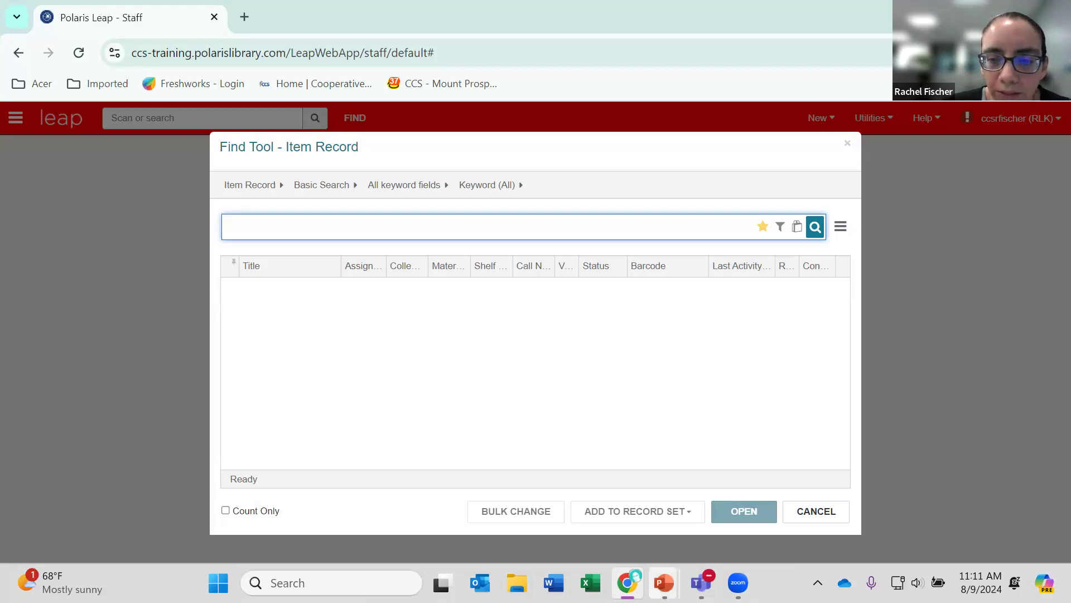
Switch to the PowerPoint presentation showing the "Tips for Deduplicating Records" slide.
{"action": "mouse_move", "coordinate": [664, 583]}
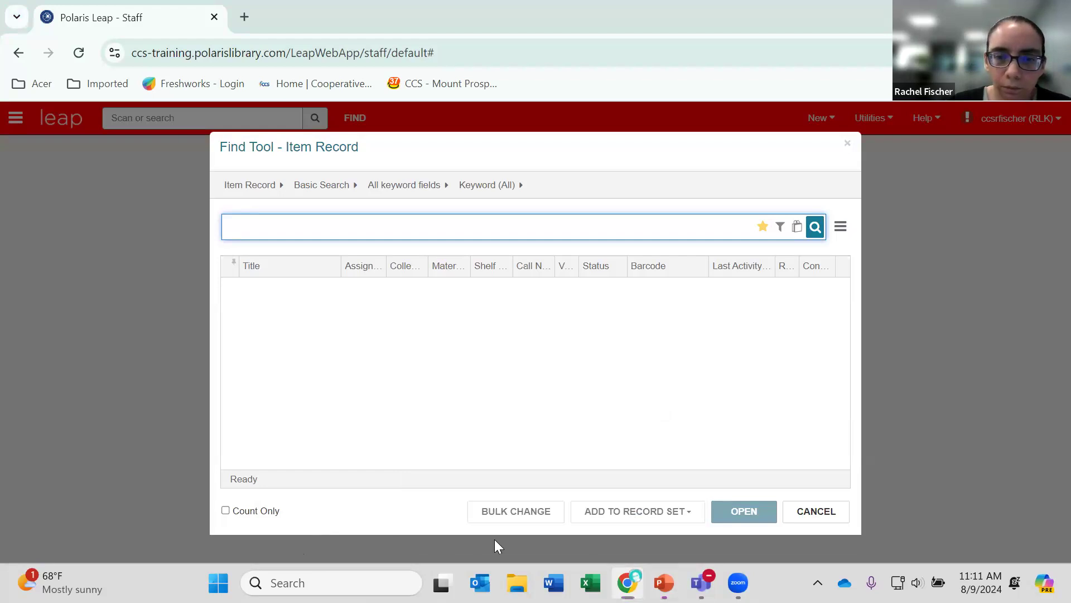
{"action": "key", "text": "alt+Tab"}
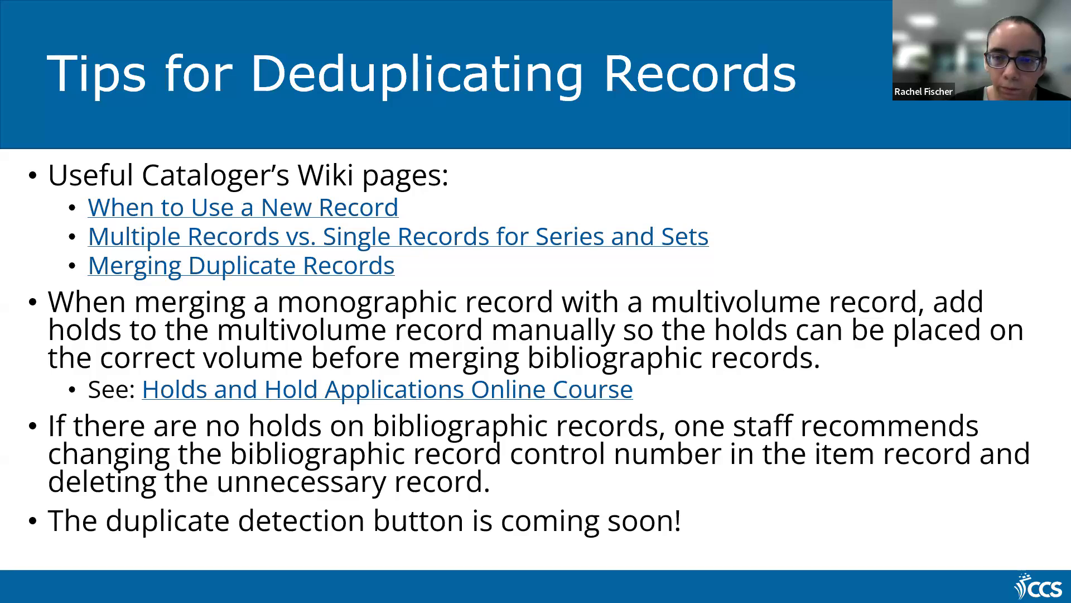
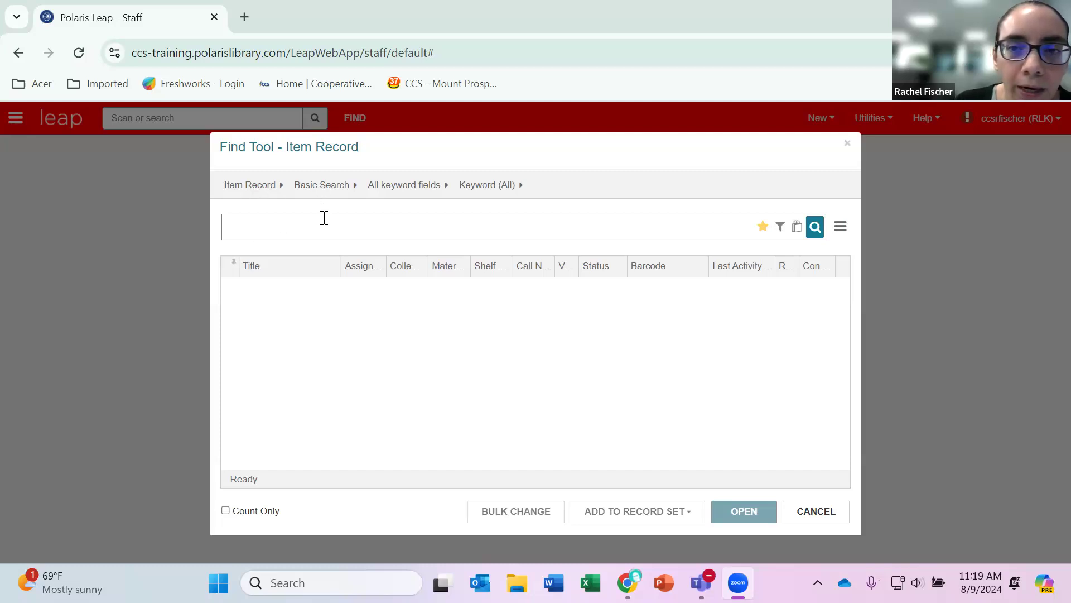
Add a search filter condition limiting the assigned branch to Round Lake Area Public Library District.
{"action": "left_click", "coordinate": [781, 230]}
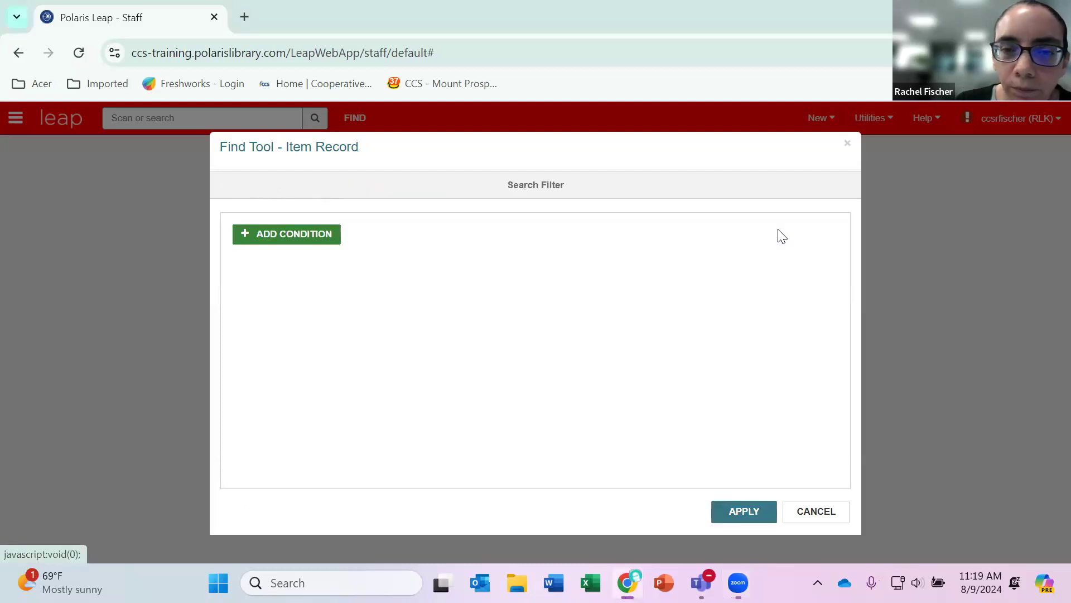
{"action": "left_click", "coordinate": [277, 234]}
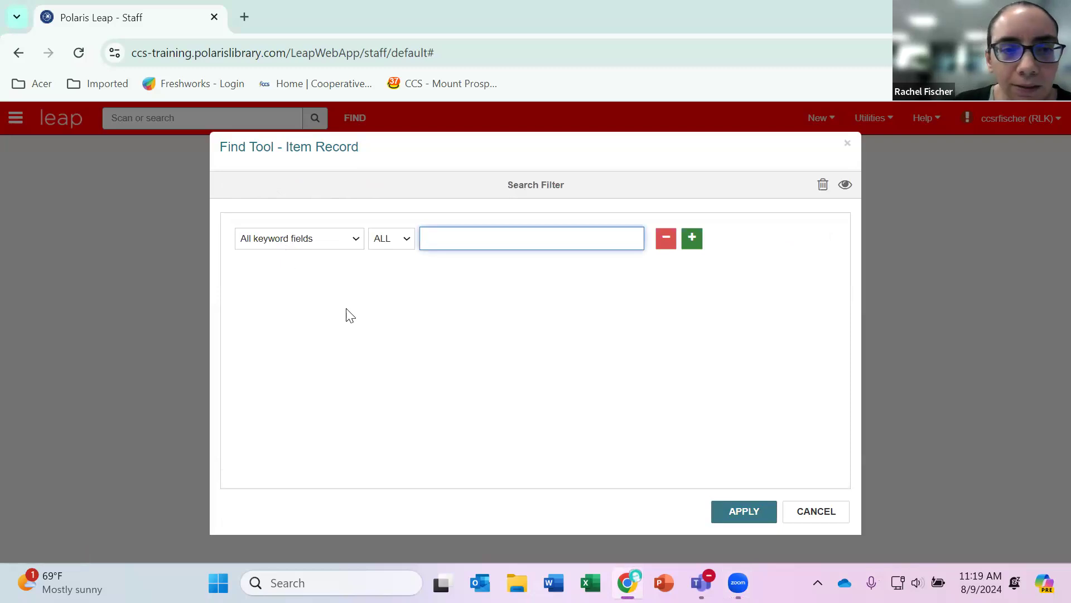
{"action": "left_click", "coordinate": [339, 241]}
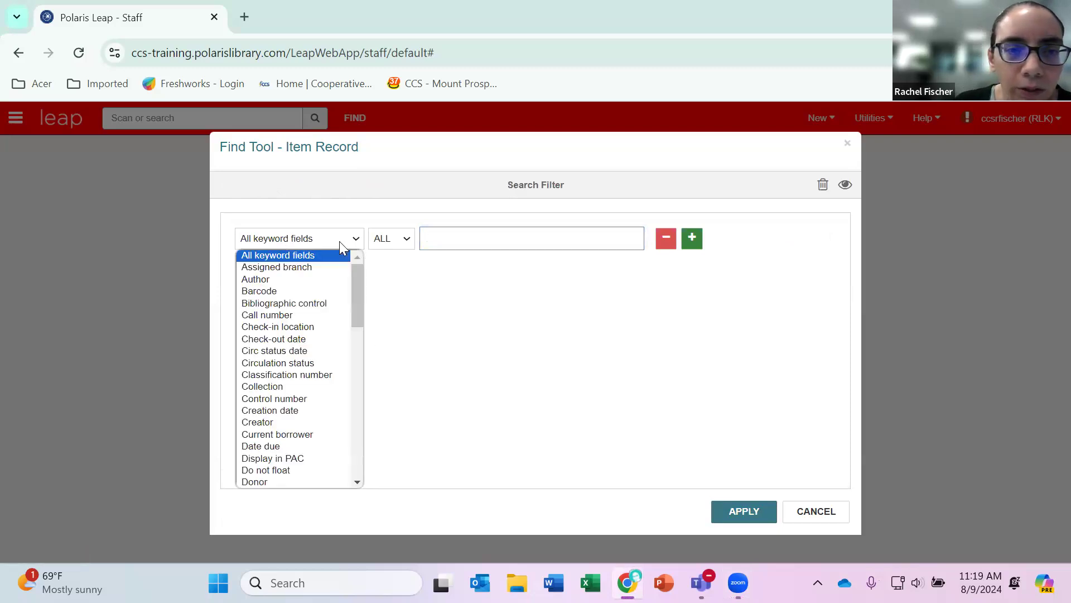
{"action": "left_click", "coordinate": [329, 268]}
{"action": "left_click", "coordinate": [475, 244]}
{"action": "scroll", "coordinate": [523, 313], "scroll_direction": "down", "scroll_amount": 10}
{"action": "scroll", "coordinate": [522, 310], "scroll_direction": "down", "scroll_amount": 5}
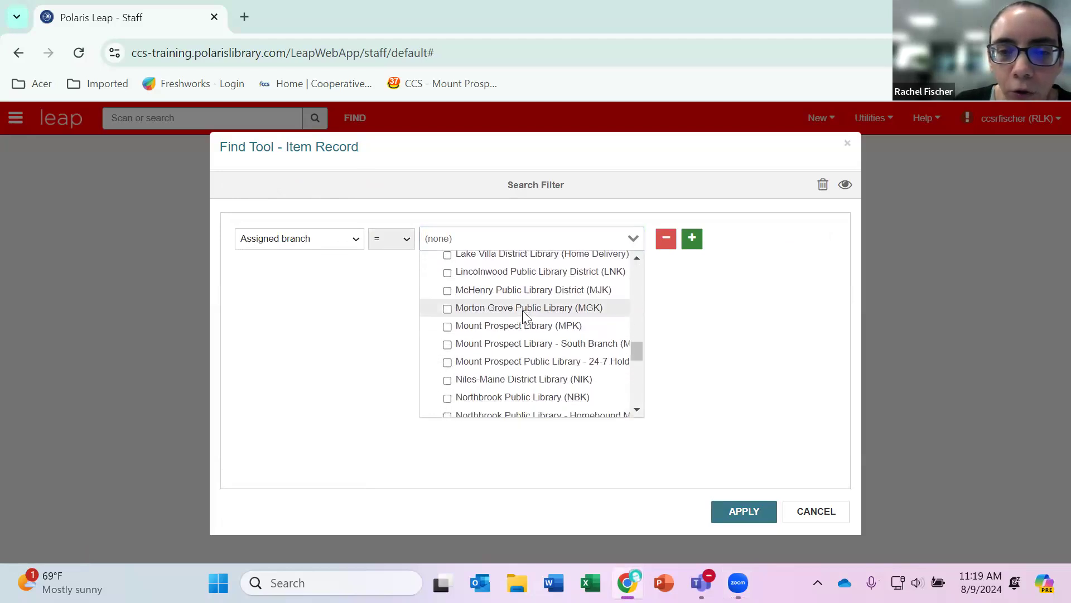
{"action": "scroll", "coordinate": [522, 311], "scroll_direction": "down", "scroll_amount": 3}
{"action": "scroll", "coordinate": [523, 313], "scroll_direction": "up", "scroll_amount": 6}
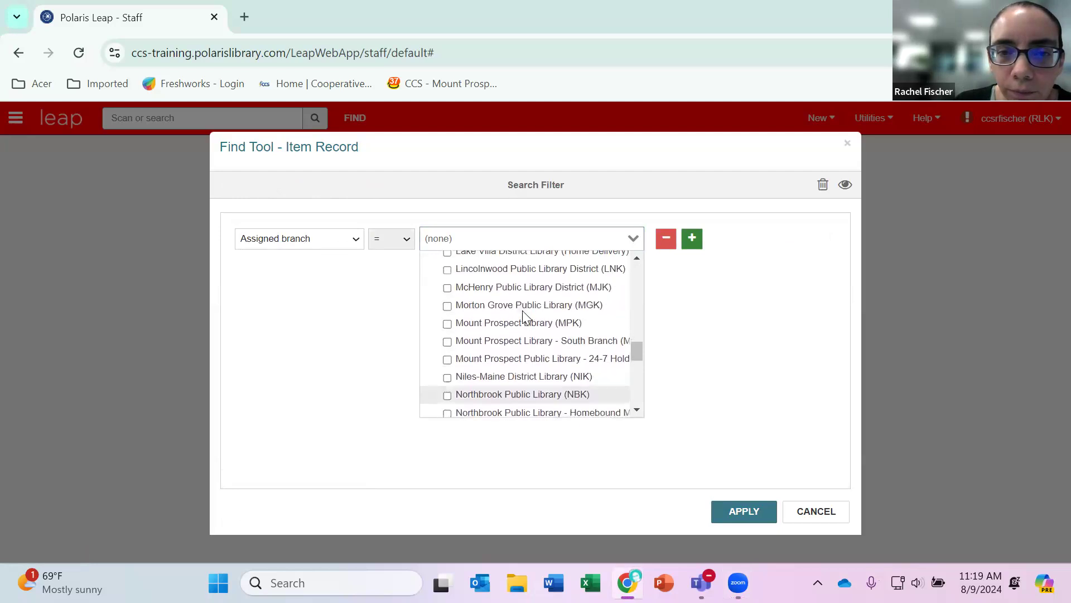
{"action": "scroll", "coordinate": [523, 310], "scroll_direction": "down", "scroll_amount": 12}
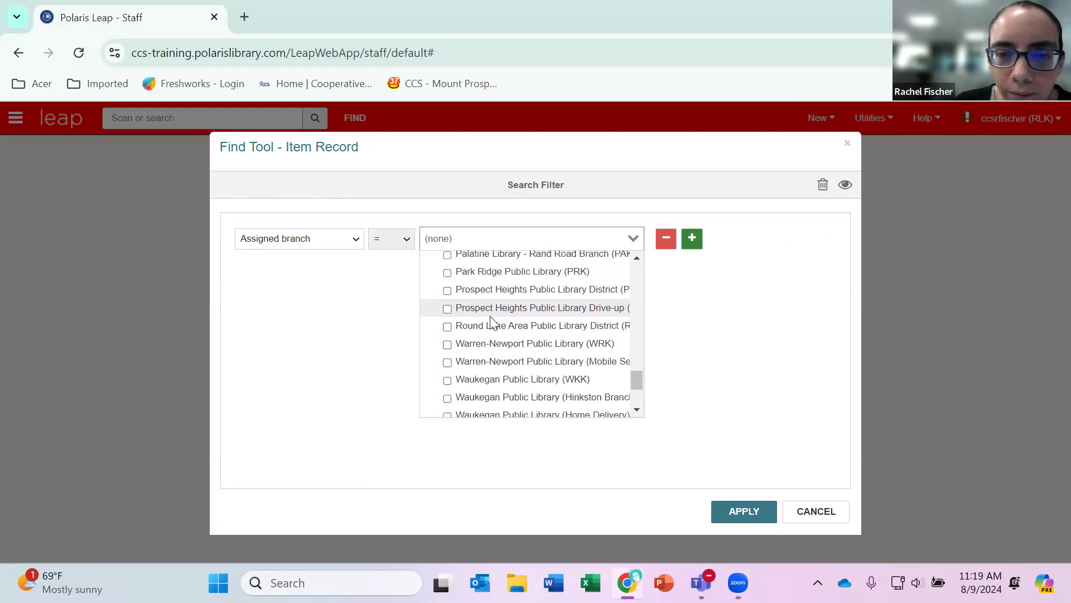
{"action": "left_click", "coordinate": [446, 327]}
{"action": "left_click", "coordinate": [704, 333]}
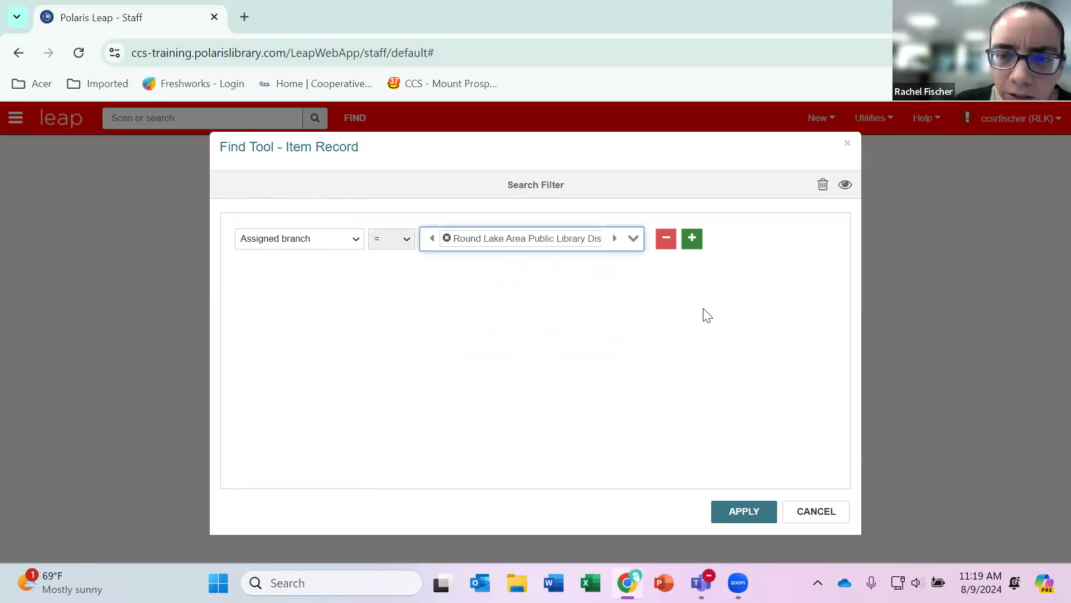
Add a second filter condition with material type Blu-ray New, combined by AND, and apply the search filter.
{"action": "left_click", "coordinate": [691, 238]}
{"action": "left_click", "coordinate": [398, 279]}
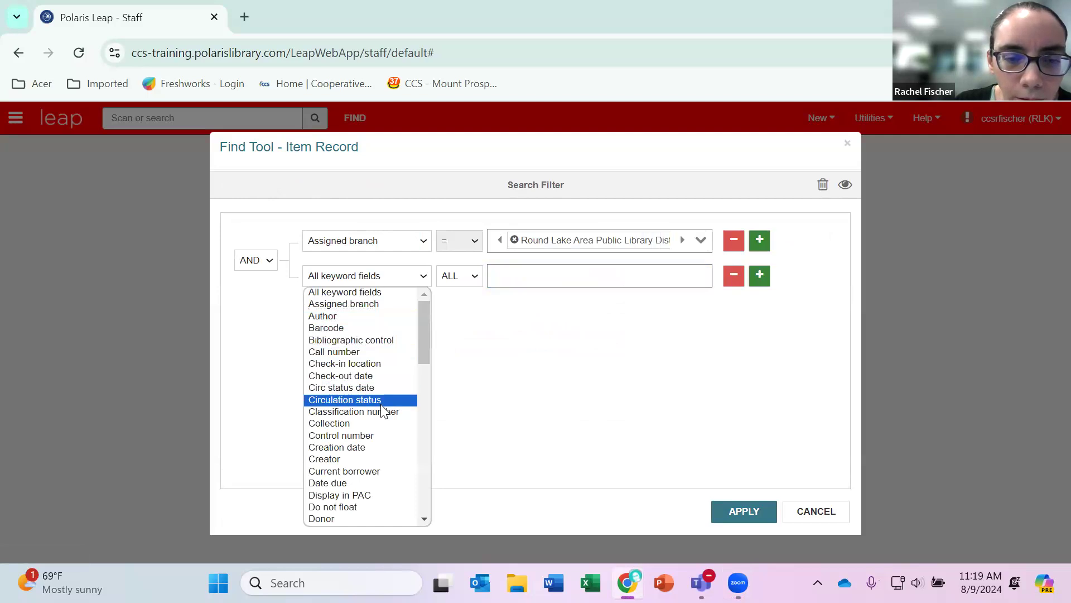
{"action": "scroll", "coordinate": [383, 411], "scroll_direction": "down", "scroll_amount": 15}
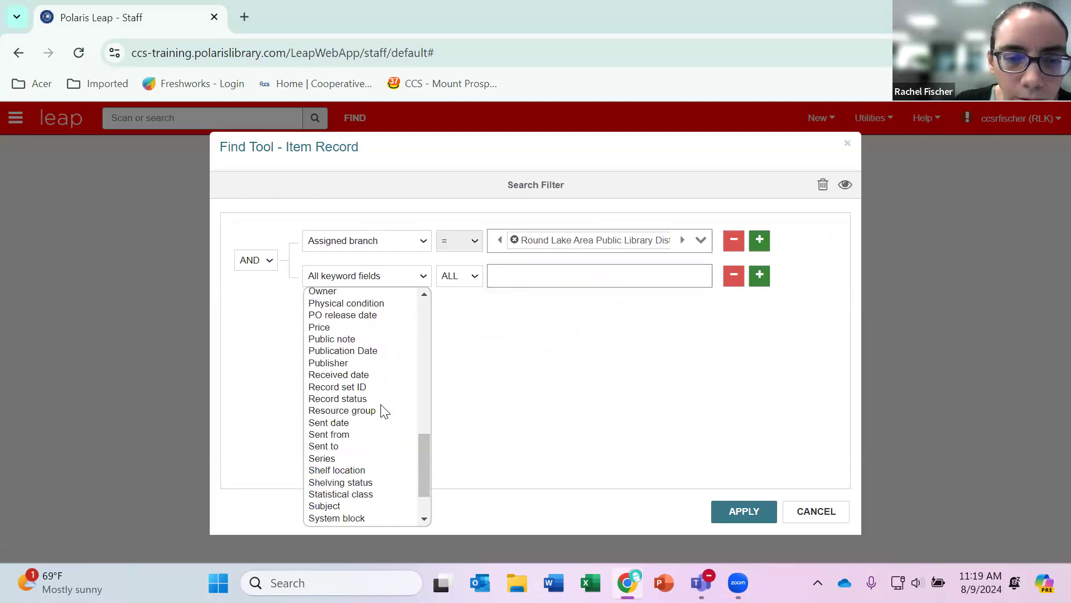
{"action": "scroll", "coordinate": [385, 411], "scroll_direction": "down", "scroll_amount": 1}
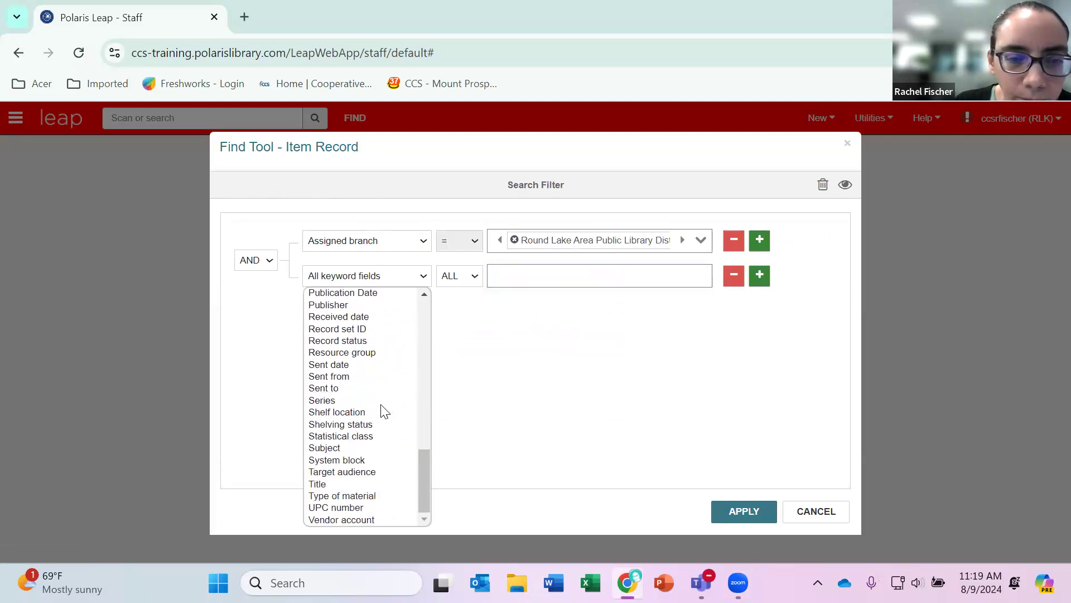
{"action": "scroll", "coordinate": [384, 411], "scroll_direction": "up", "scroll_amount": 10}
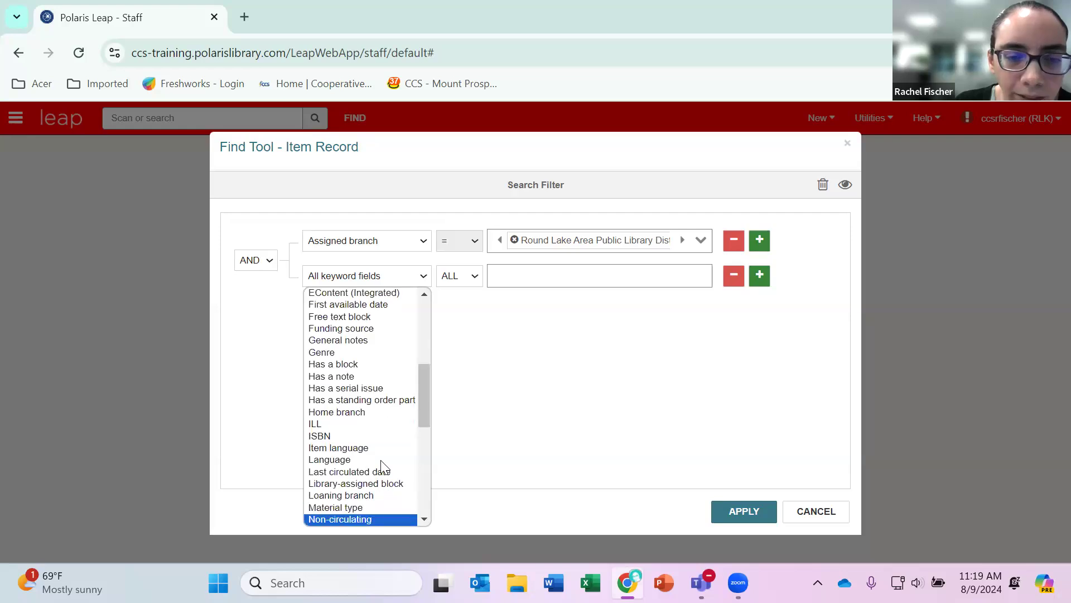
{"action": "left_click", "coordinate": [381, 461]}
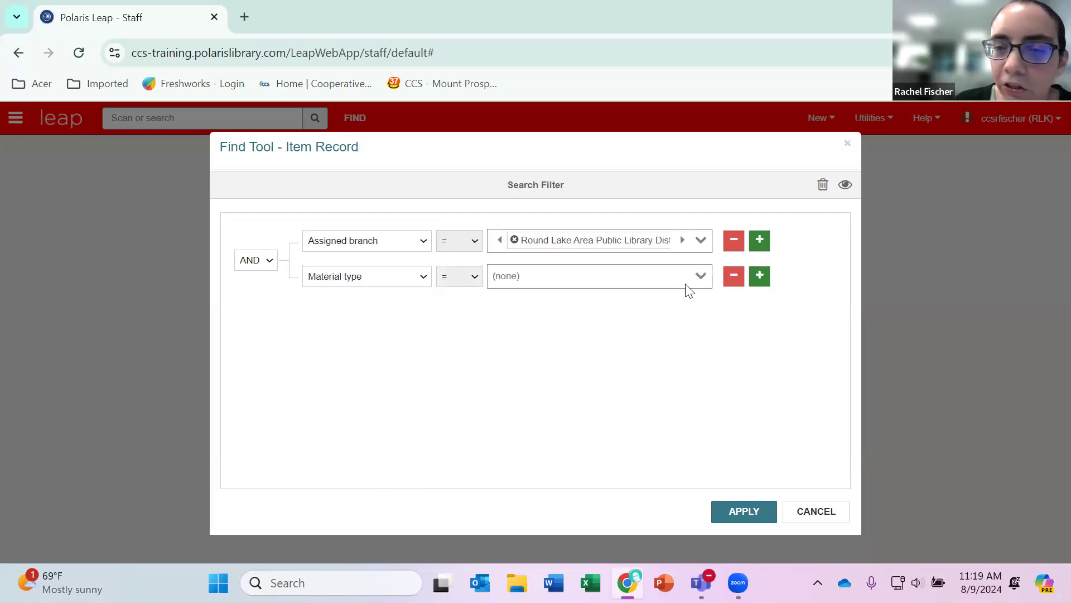
{"action": "left_click", "coordinate": [700, 275]}
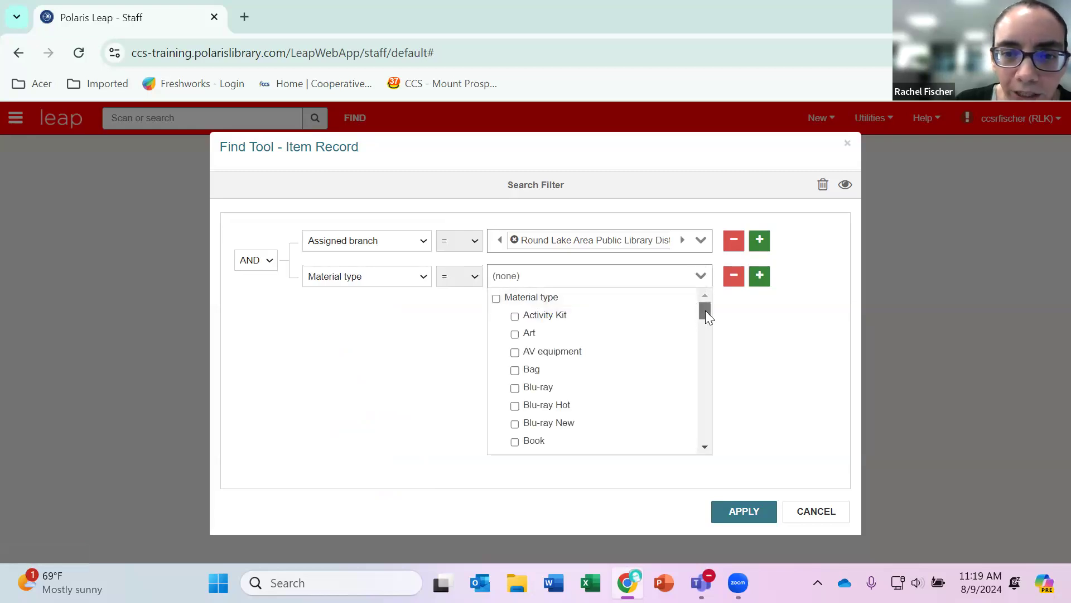
{"action": "left_click", "coordinate": [514, 422]}
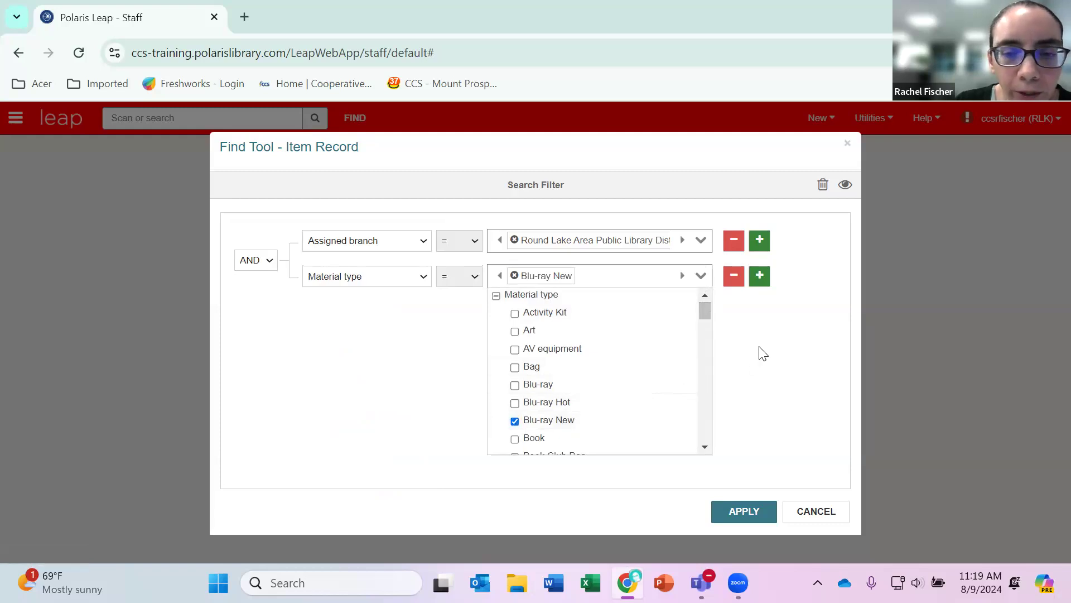
{"action": "left_click", "coordinate": [756, 326]}
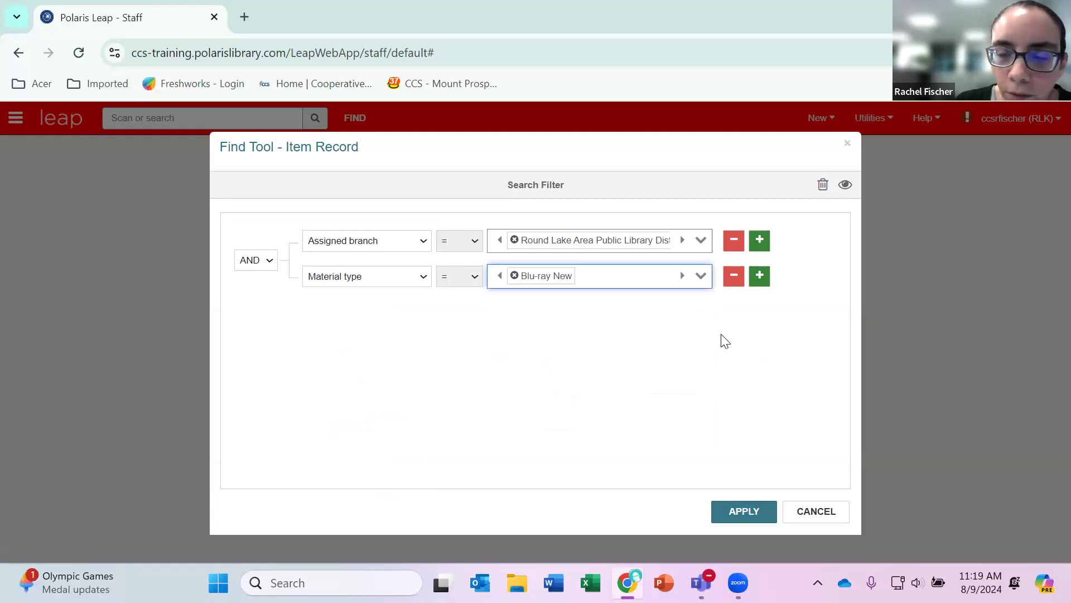
{"action": "left_click", "coordinate": [741, 510]}
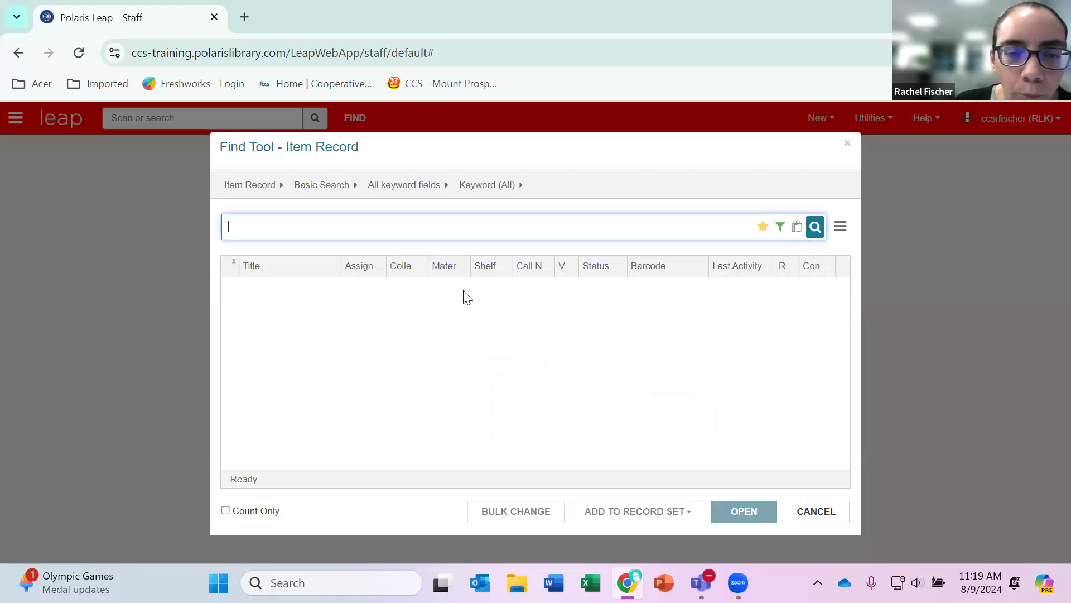
Set the item record search to use the First available date field.
{"action": "left_click", "coordinate": [415, 184]}
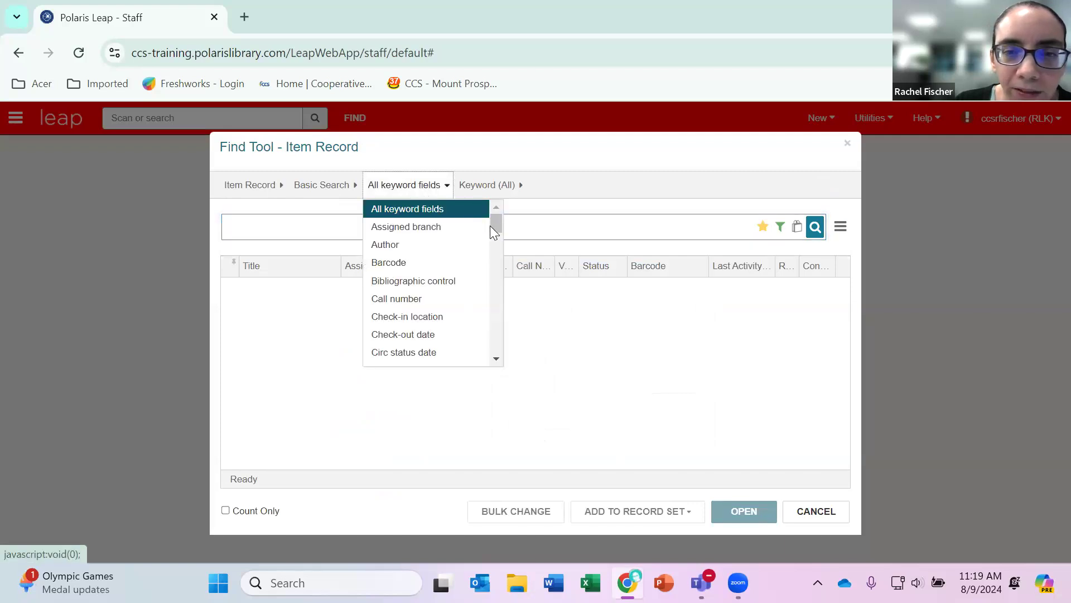
{"action": "left_click_drag", "start_coordinate": [497, 225], "coordinate": [491, 264]}
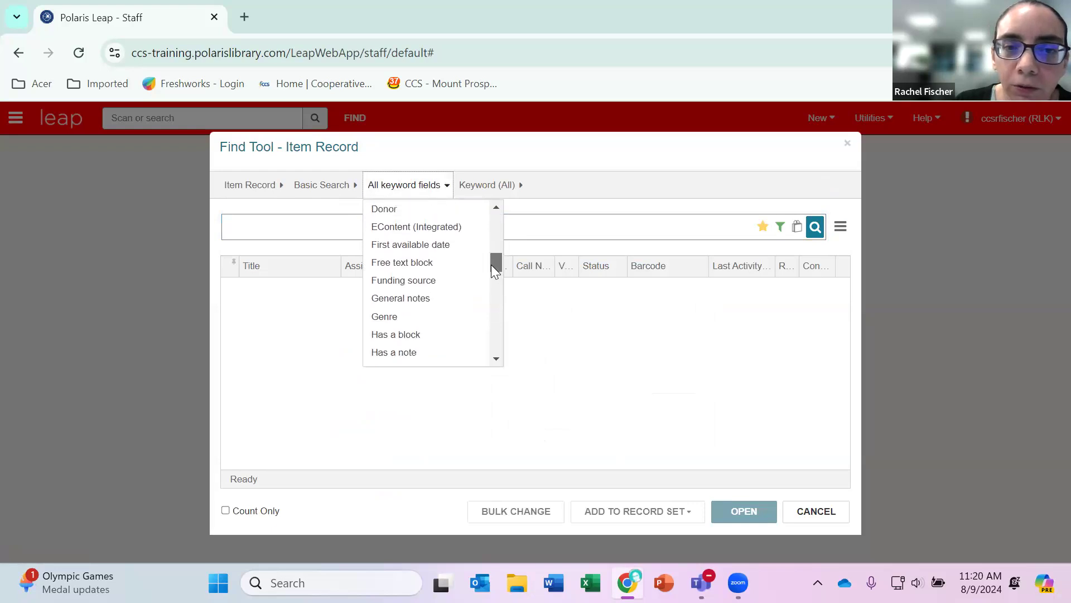
{"action": "left_click", "coordinate": [448, 249]}
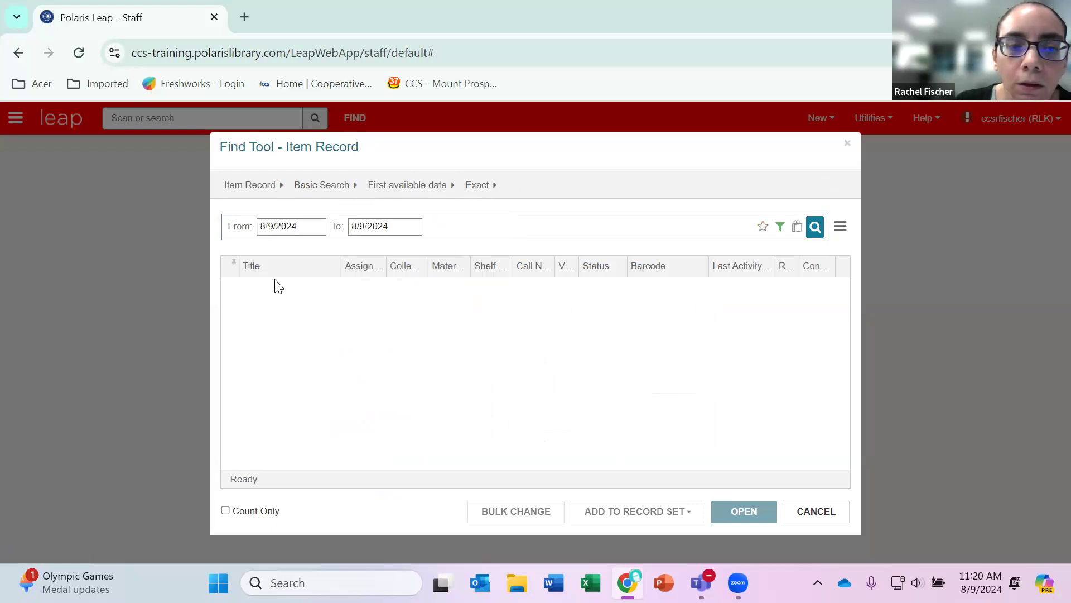
Set the start of the first available date range to 1/1/2024.
{"action": "left_click", "coordinate": [282, 226]}
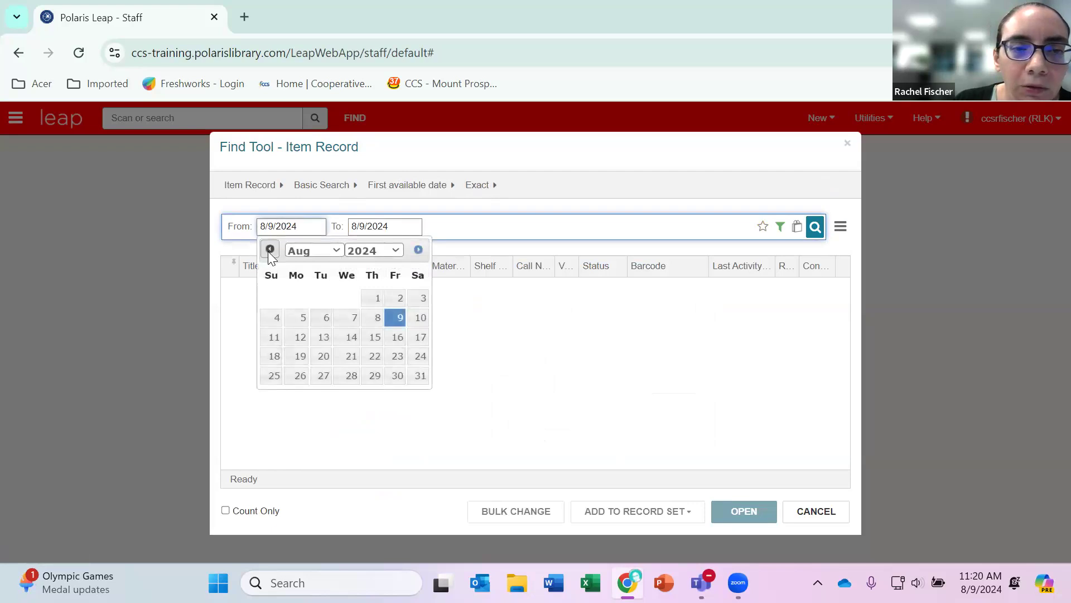
{"action": "left_click", "coordinate": [269, 249]}
{"action": "left_click", "coordinate": [269, 249]}
{"action": "left_click", "coordinate": [269, 250]}
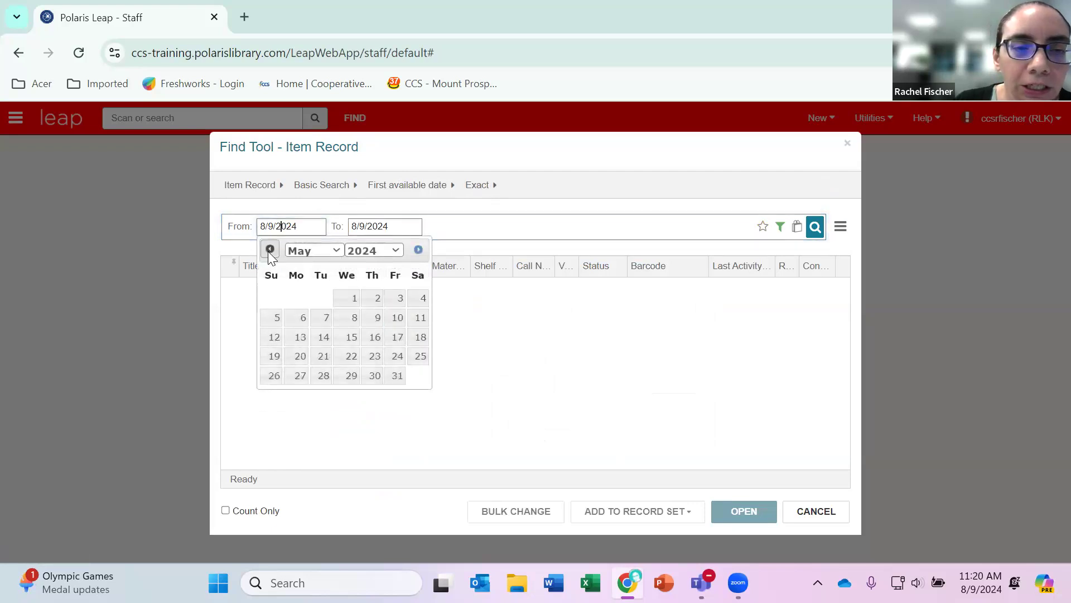
{"action": "left_click", "coordinate": [269, 249]}
{"action": "left_click", "coordinate": [269, 250]}
{"action": "left_click", "coordinate": [269, 249]}
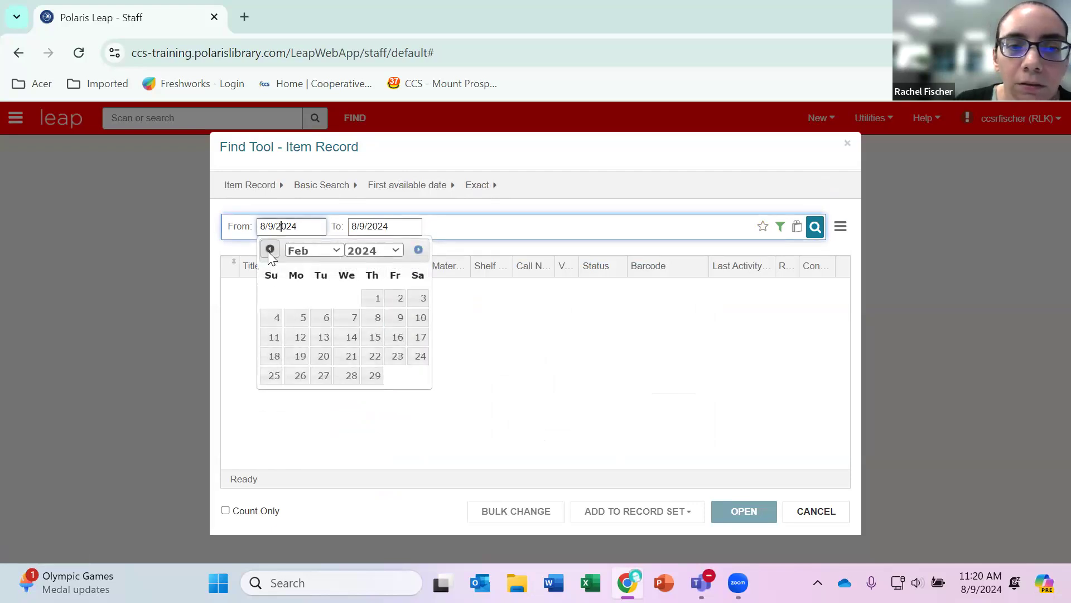
{"action": "left_click", "coordinate": [269, 249]}
{"action": "left_click", "coordinate": [329, 252]}
{"action": "left_click", "coordinate": [328, 251]}
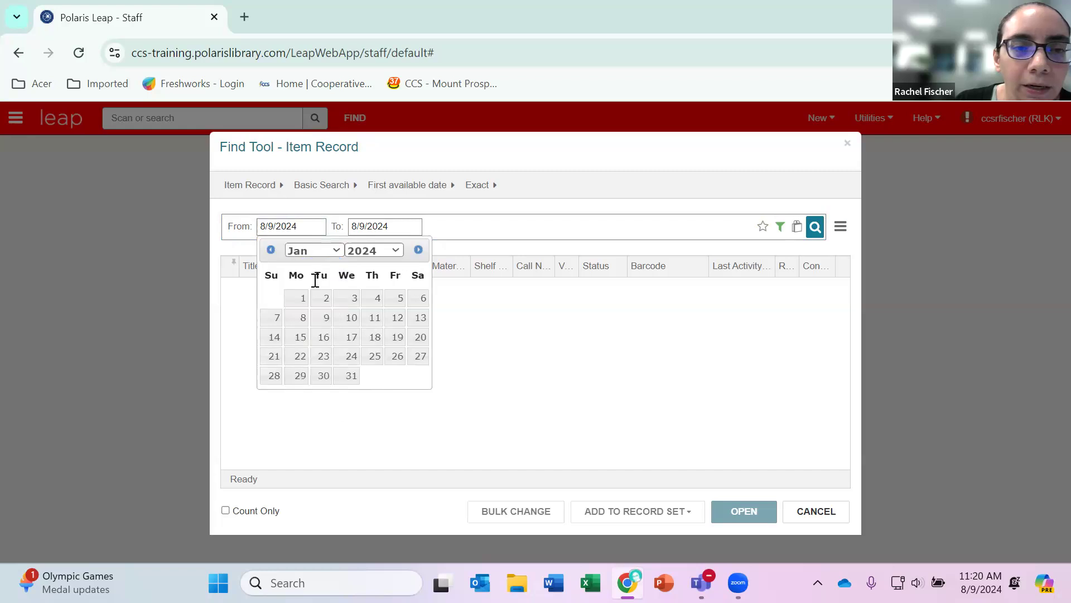
{"action": "left_click", "coordinate": [300, 298]}
Set the end of the first available date range to 1/31/2024.
{"action": "left_click", "coordinate": [385, 226]}
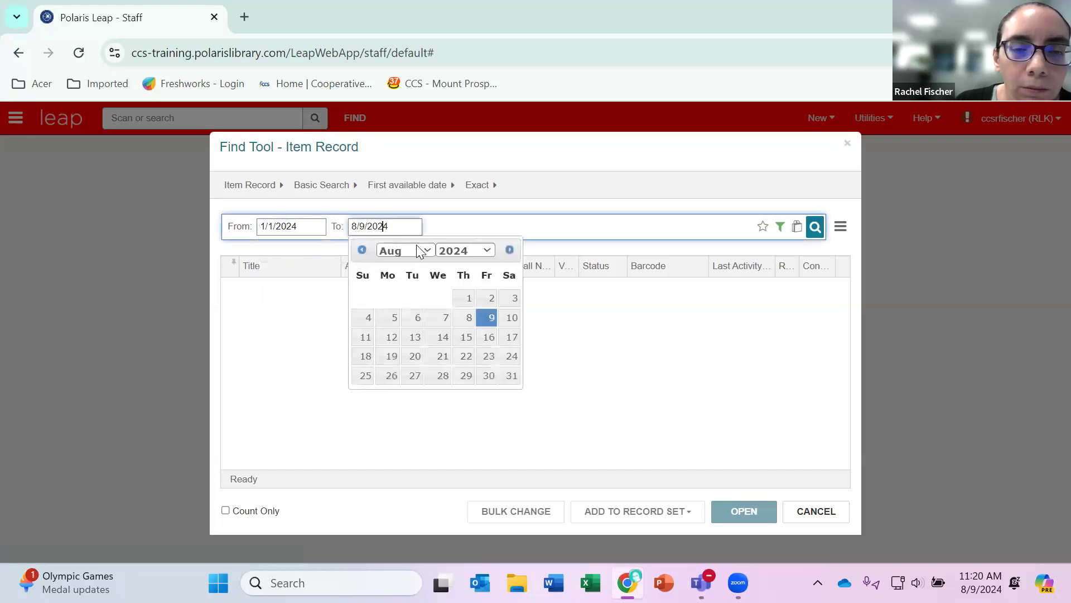
{"action": "left_click", "coordinate": [430, 250]}
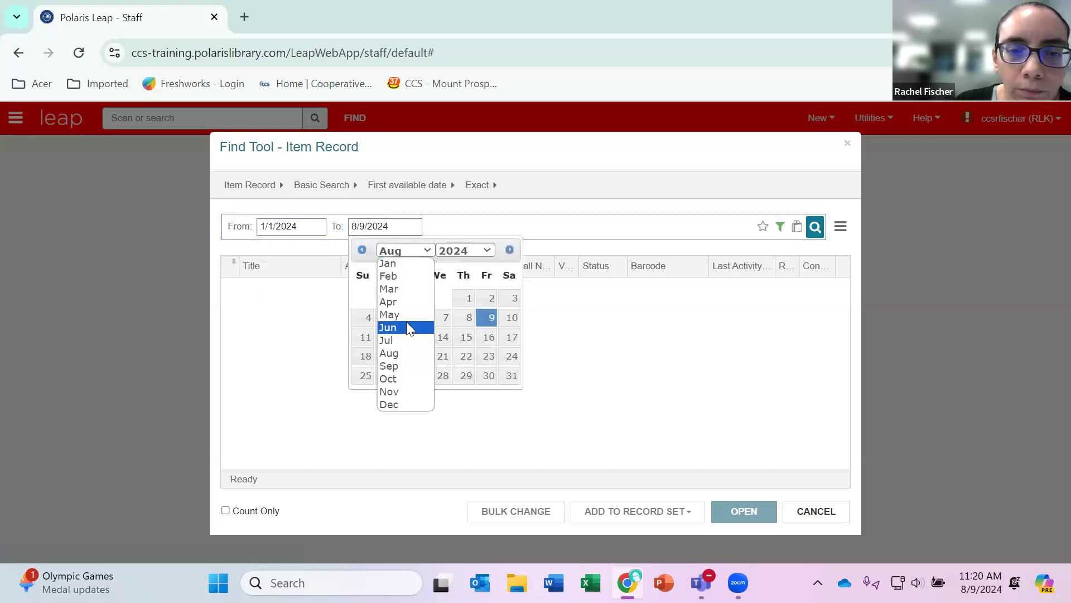
{"action": "left_click", "coordinate": [398, 263]}
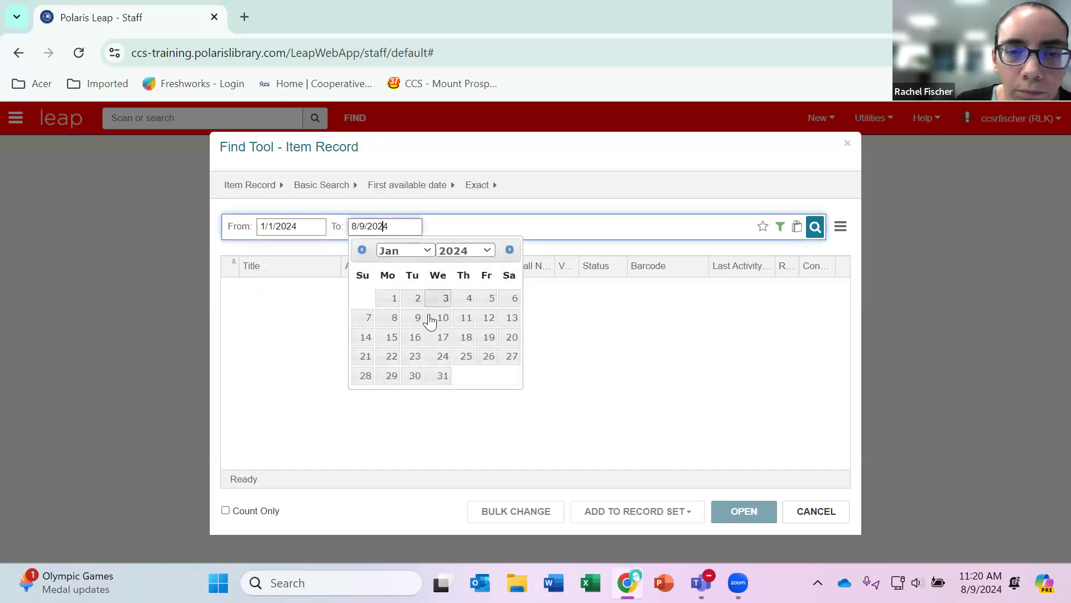
{"action": "left_click", "coordinate": [443, 374]}
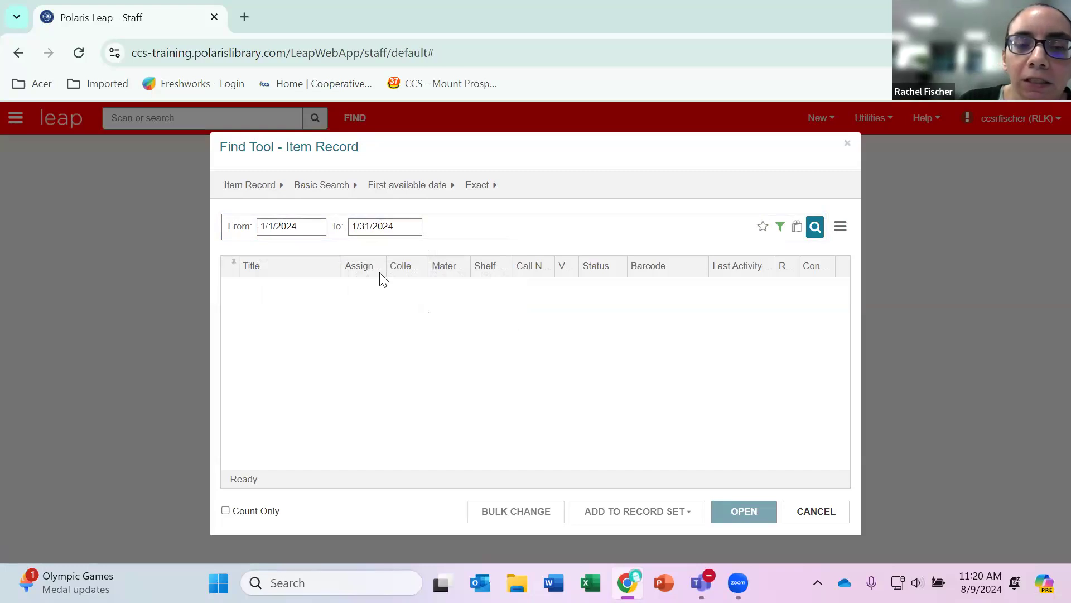
Convert the filtered search to a Power Search and save it as "RLK new blu-ray", then save it again under the same name.
{"action": "left_click", "coordinate": [334, 186]}
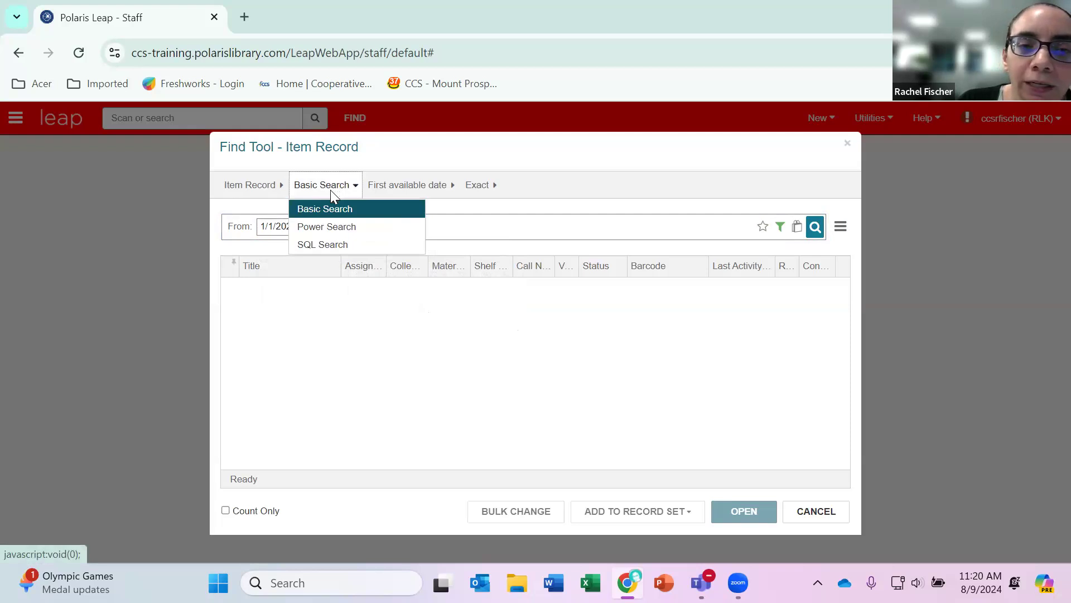
{"action": "left_click", "coordinate": [354, 224]}
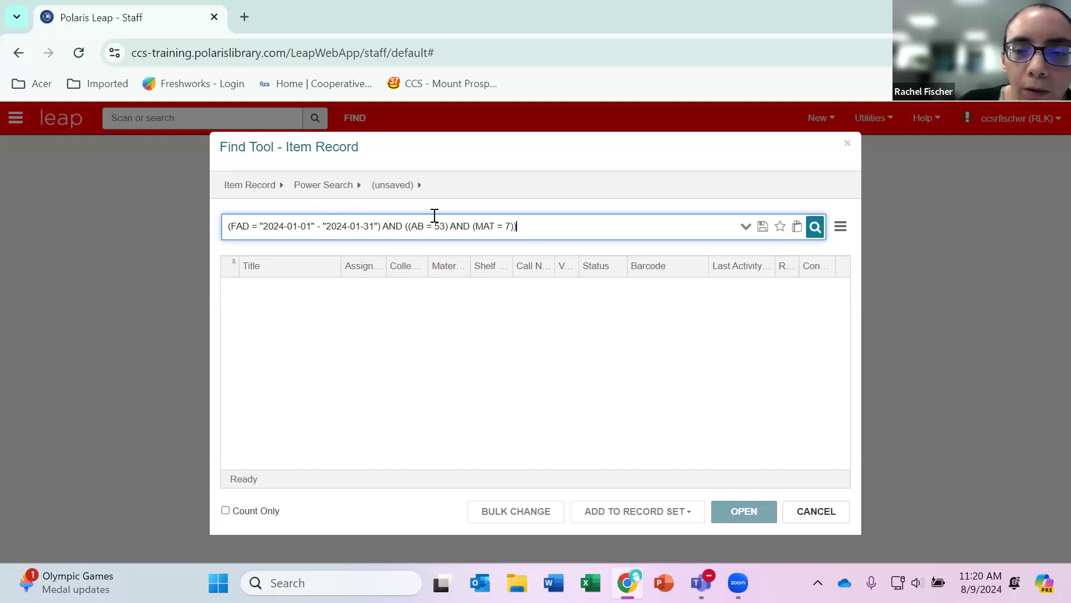
{"action": "left_click", "coordinate": [763, 228]}
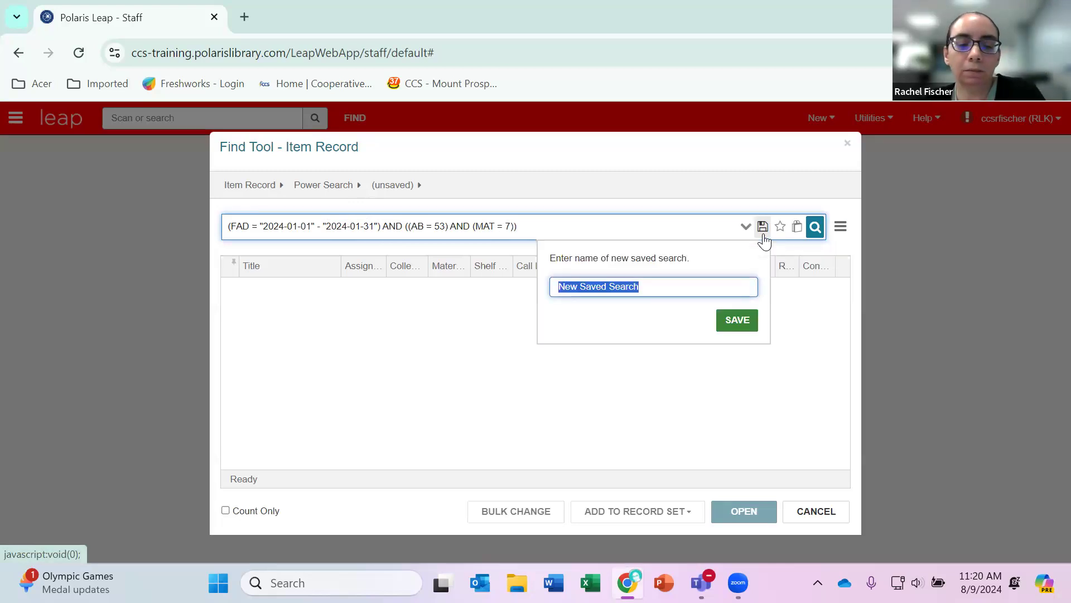
{"action": "type", "text": "RLK new blu-ray"}
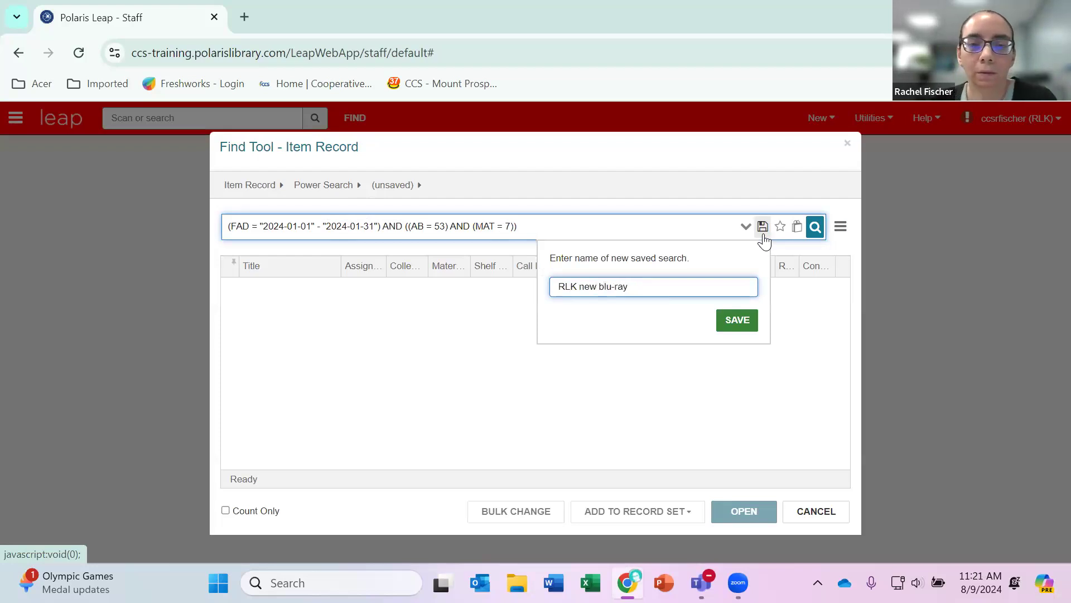
{"action": "left_click", "coordinate": [732, 320]}
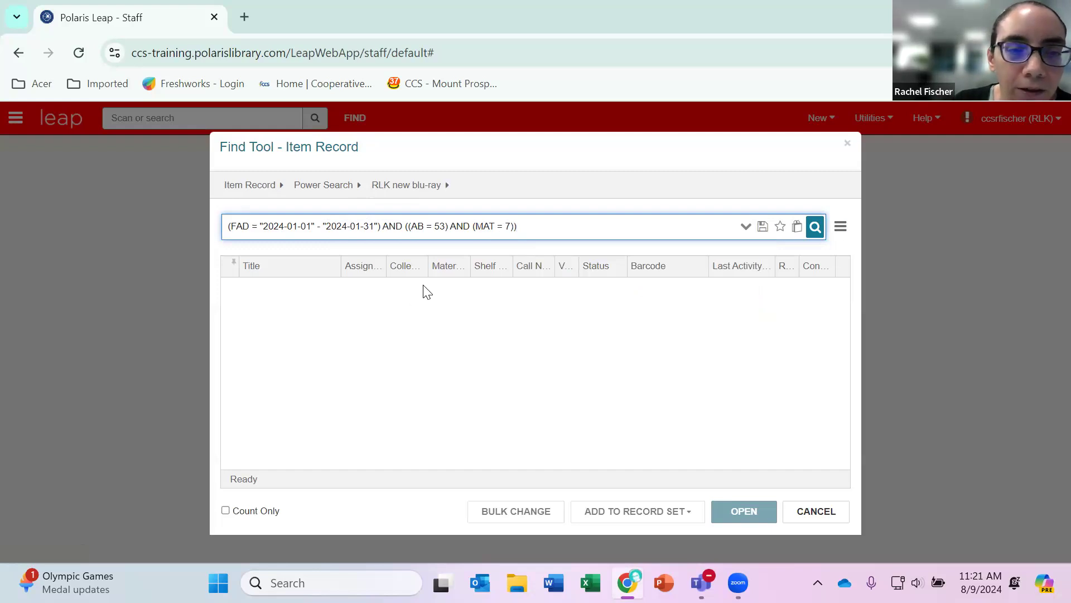
{"action": "left_click", "coordinate": [763, 234]}
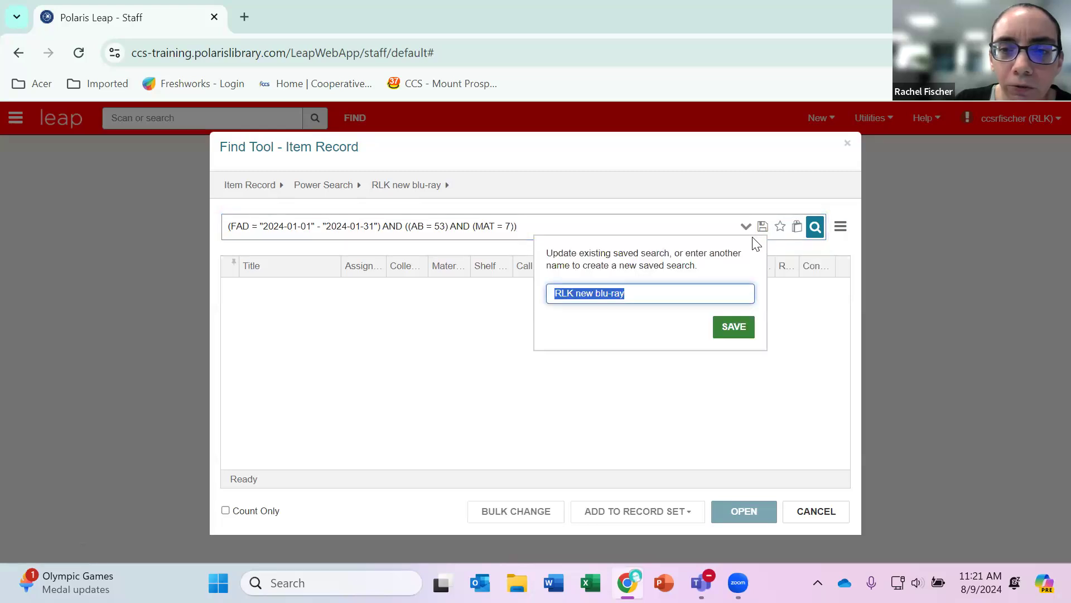
{"action": "left_click", "coordinate": [751, 328]}
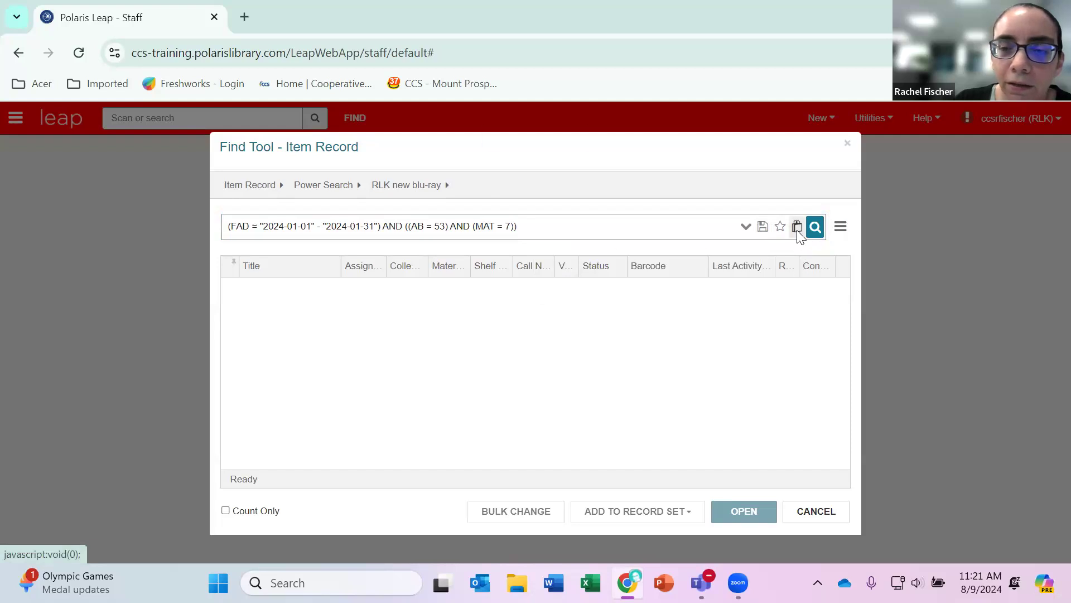
Set the search results to go to a new record set named "RLK new blu-ray".
{"action": "left_click", "coordinate": [796, 229]}
{"action": "left_click", "coordinate": [241, 234]}
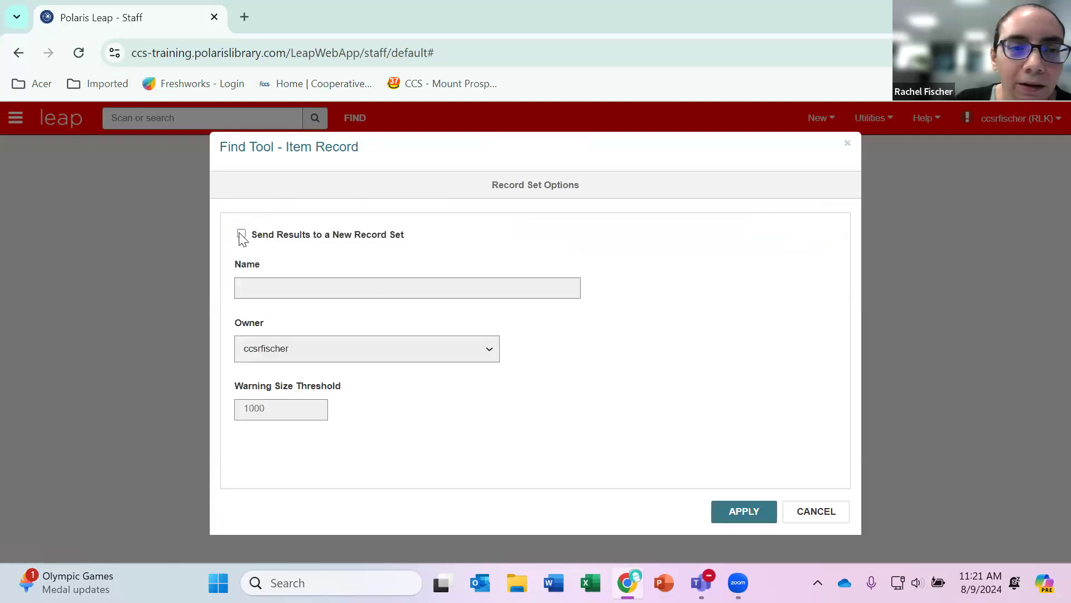
{"action": "left_click", "coordinate": [275, 283]}
{"action": "type", "text": "R"}
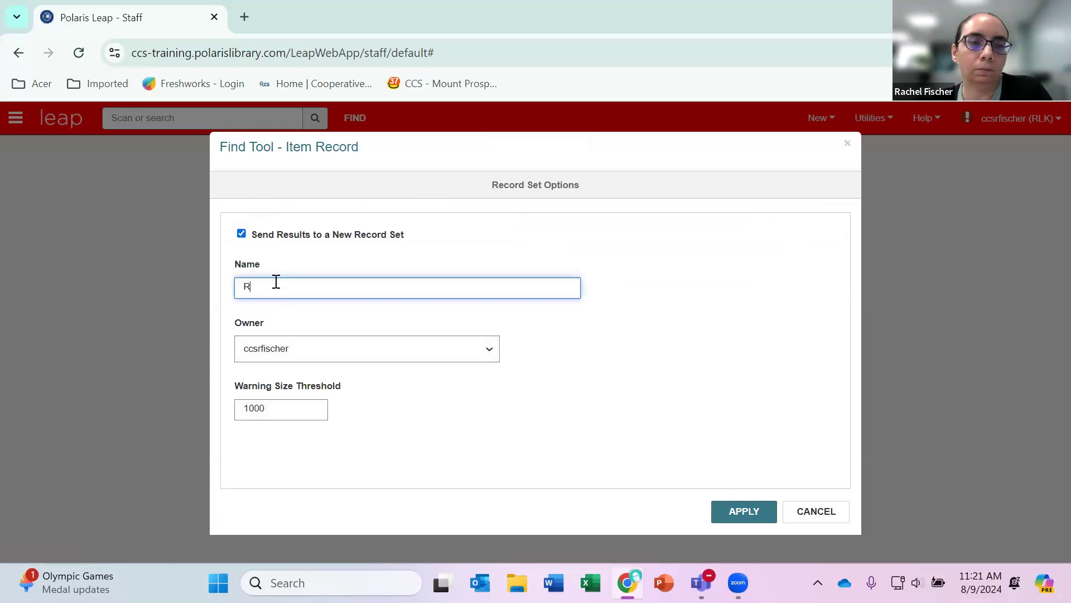
{"action": "type", "text": "LK new blu-ray"}
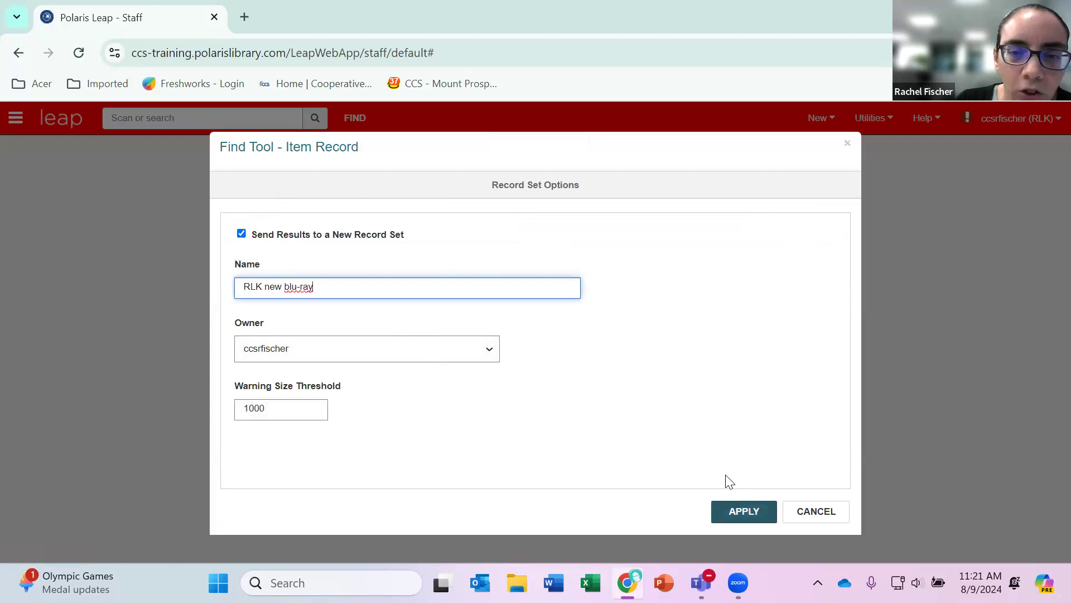
{"action": "key", "text": "Return"}
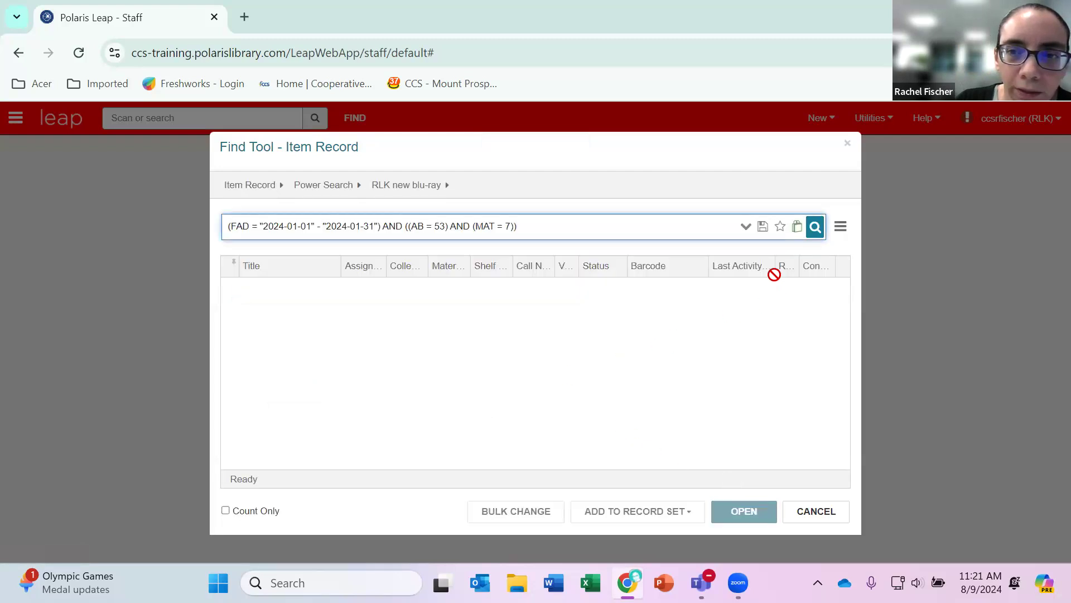
Try to run the "RLK new blu-ray" power search and inspect its expanded query text.
{"action": "left_click", "coordinate": [816, 230]}
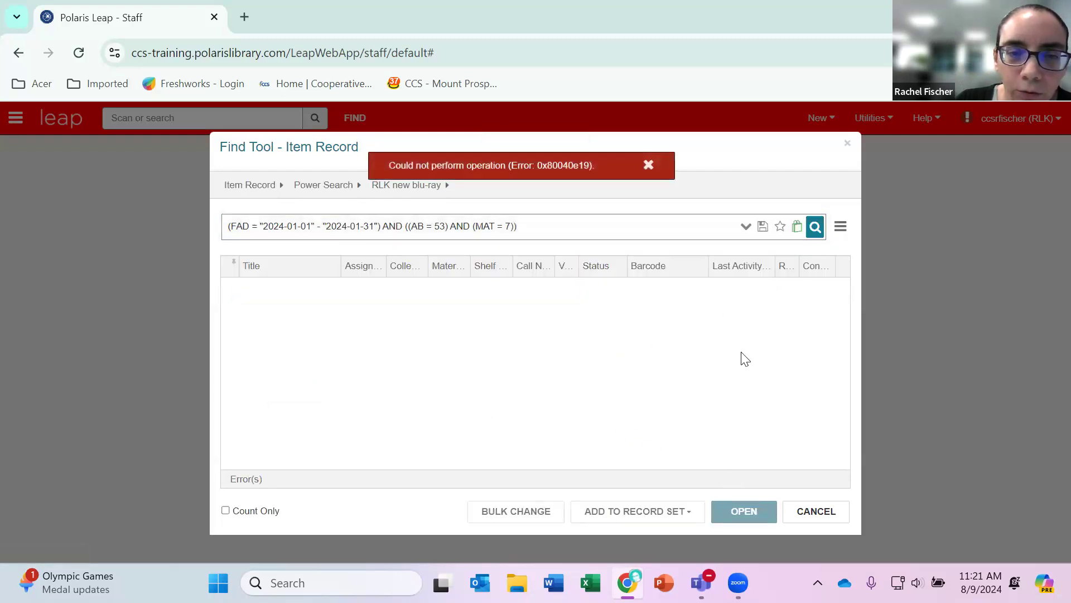
{"action": "left_click", "coordinate": [649, 165]}
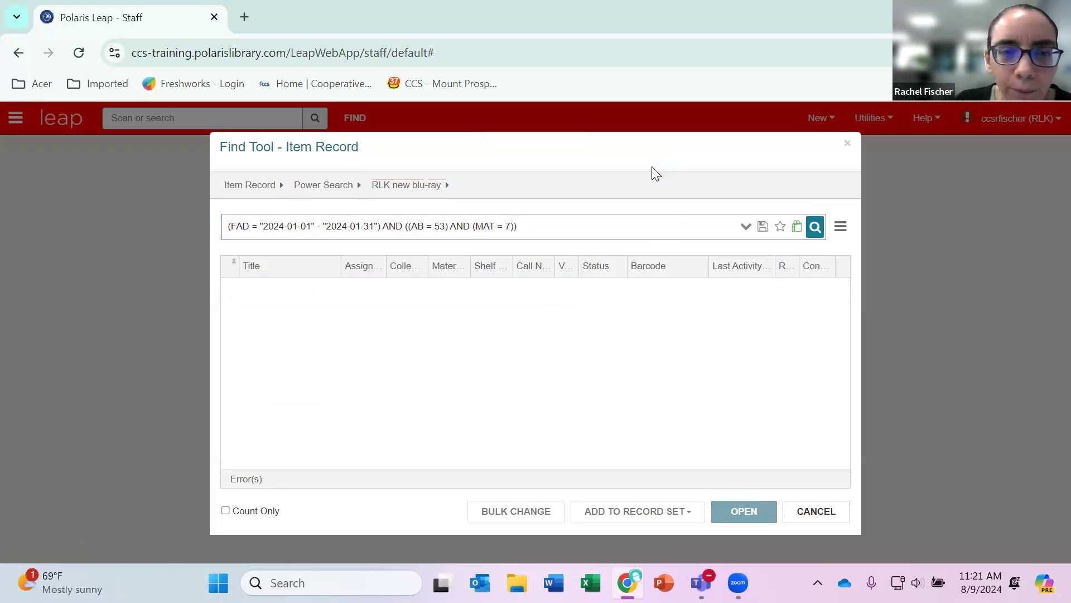
{"action": "left_click", "coordinate": [301, 224]}
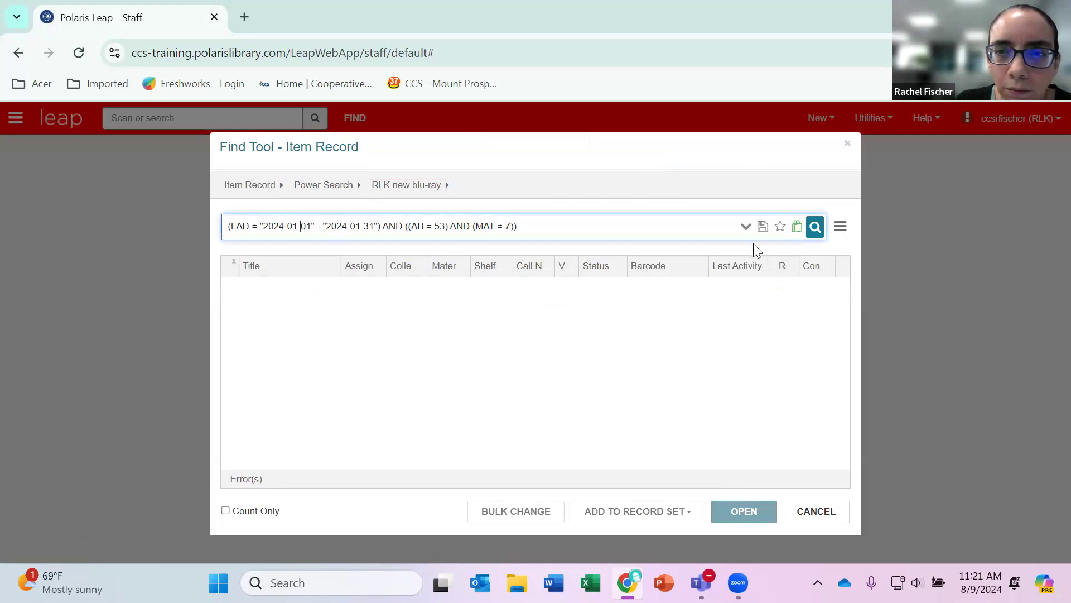
{"action": "left_click", "coordinate": [746, 227]}
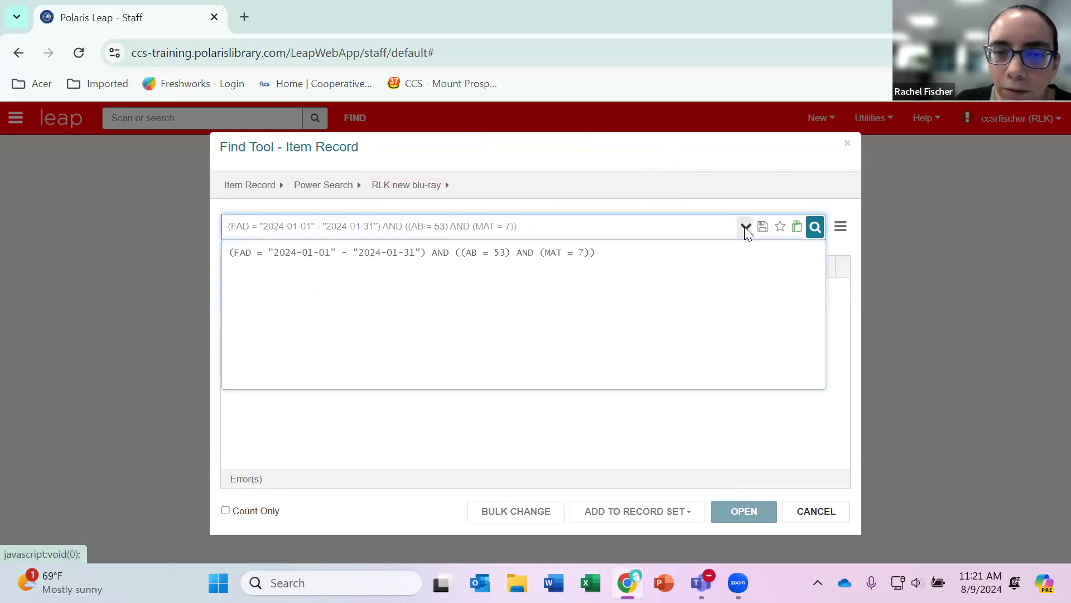
{"action": "left_click", "coordinate": [337, 229]}
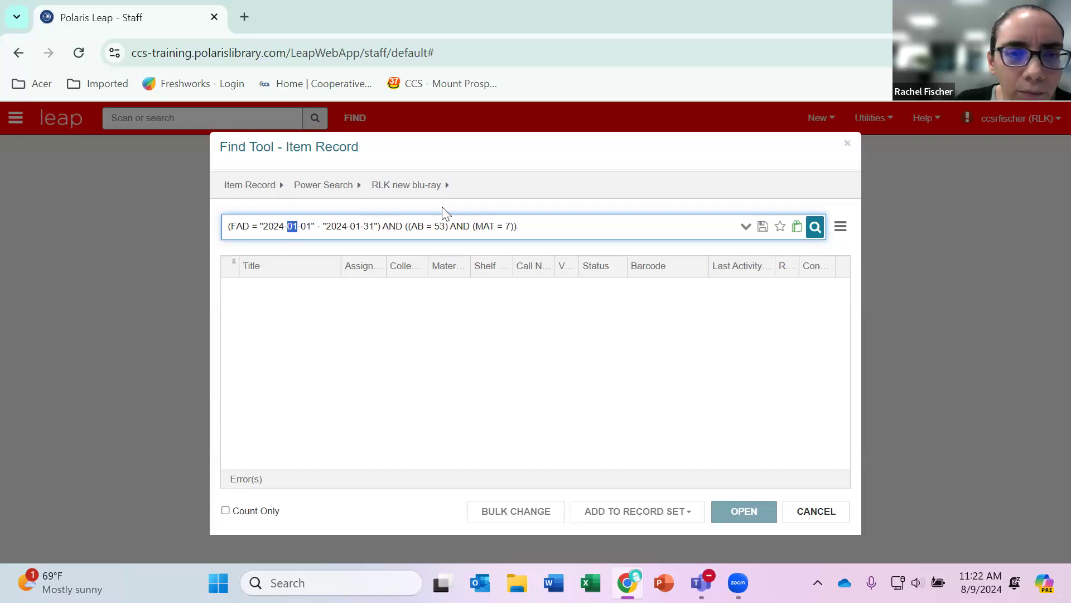
Load the saved power search "ALK Blu-ray new" and try to run it.
{"action": "left_click", "coordinate": [443, 184]}
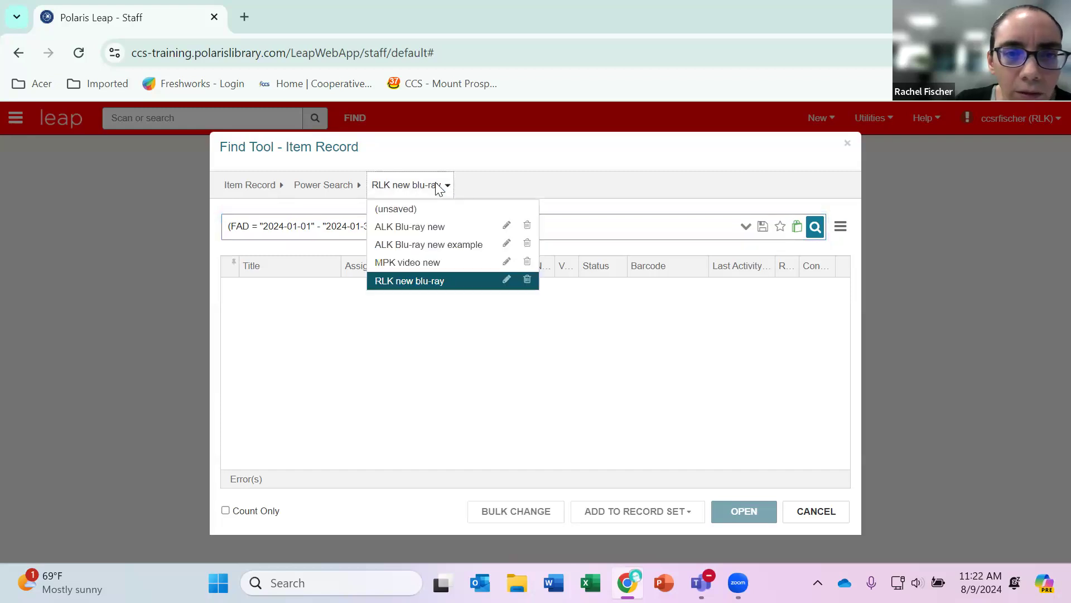
{"action": "left_click", "coordinate": [437, 226]}
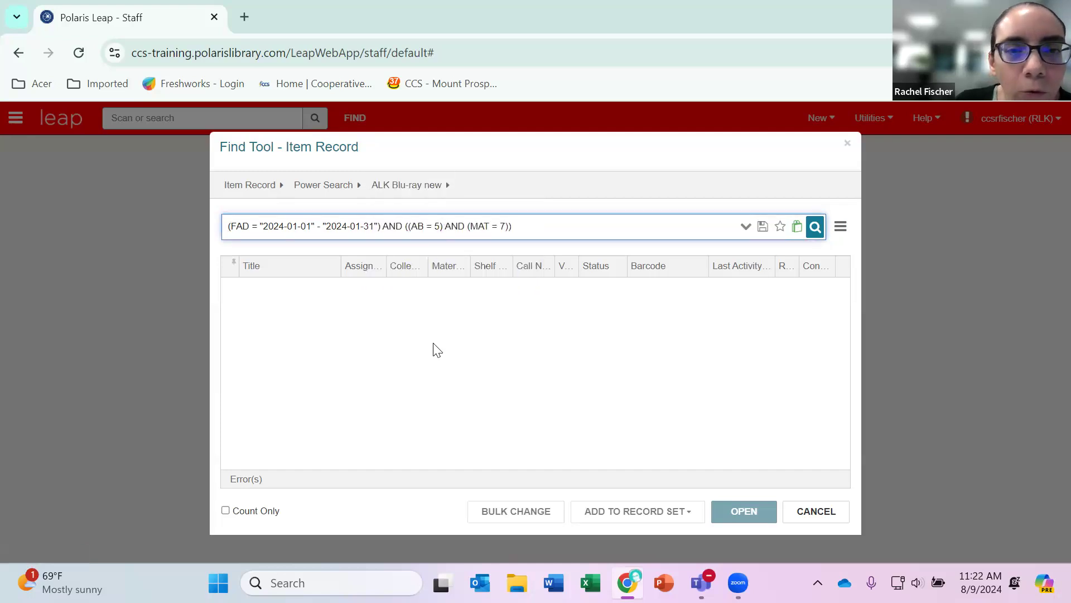
{"action": "left_click", "coordinate": [815, 227]}
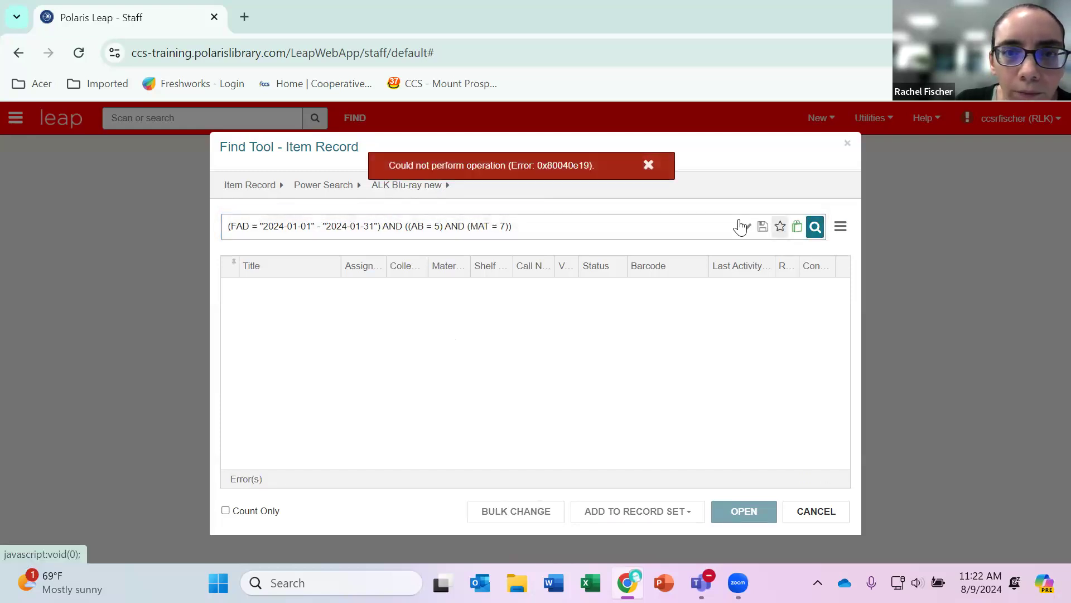
{"action": "left_click", "coordinate": [647, 165]}
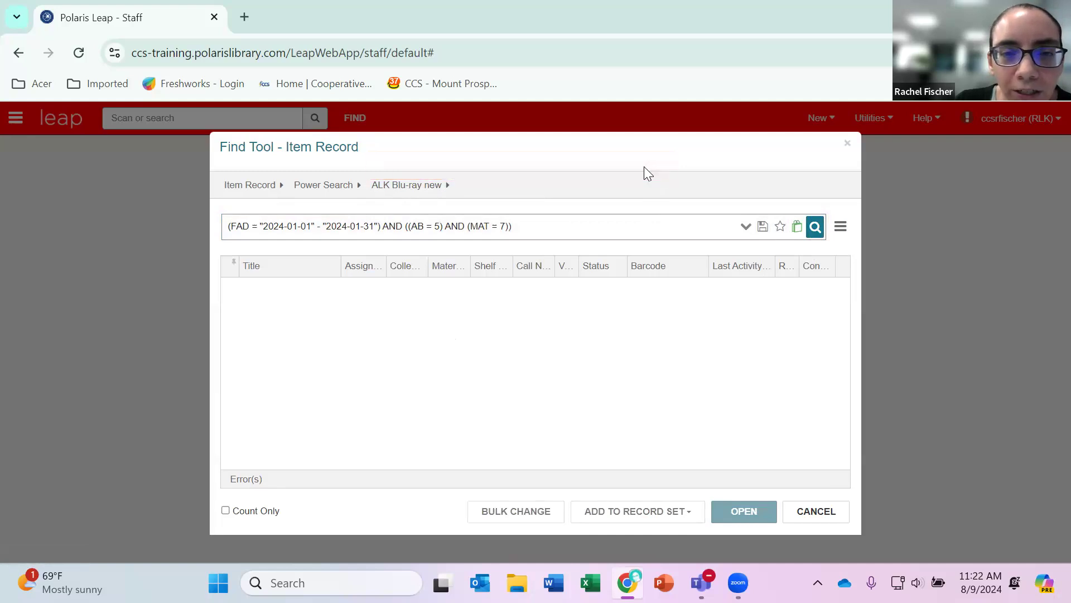
Run the saved power search "MPK video new" to create the record set, and open that record set.
{"action": "left_click", "coordinate": [421, 185]}
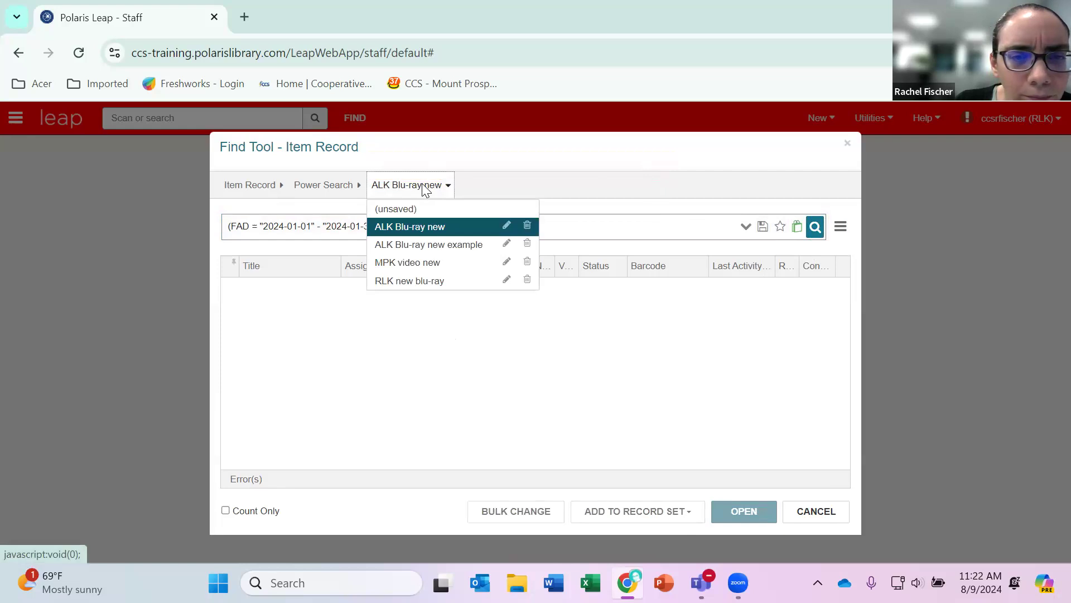
{"action": "left_click", "coordinate": [434, 262]}
{"action": "left_click", "coordinate": [815, 230]}
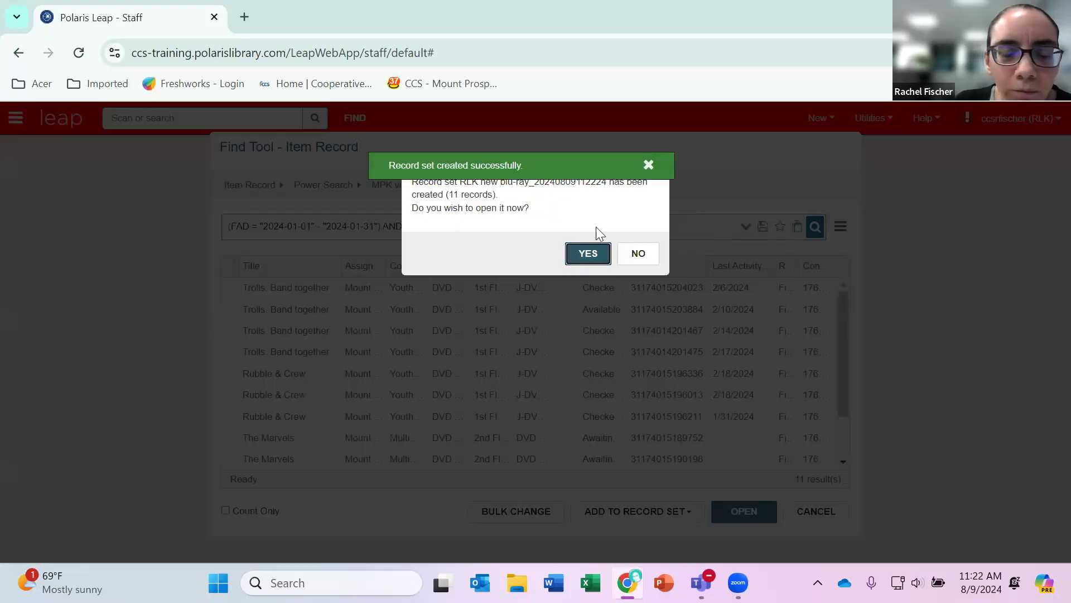
{"action": "left_click", "coordinate": [587, 256]}
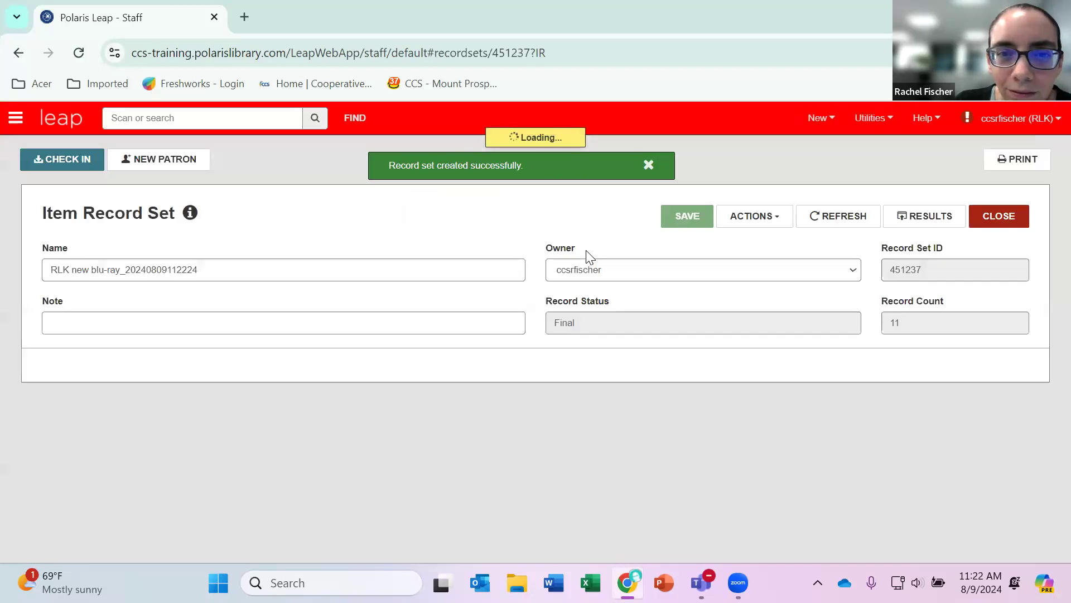
Examine the items in the new record set, including their material types, shelf locations and statuses.
{"action": "scroll", "coordinate": [501, 239], "scroll_direction": "down", "scroll_amount": 6}
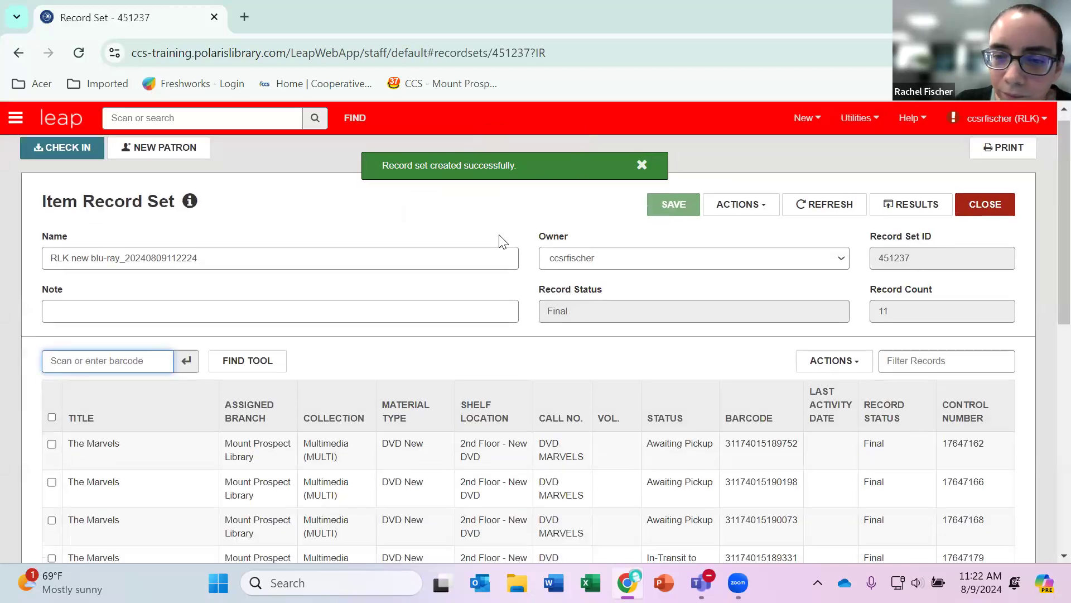
{"action": "scroll", "coordinate": [501, 240], "scroll_direction": "up", "scroll_amount": 5}
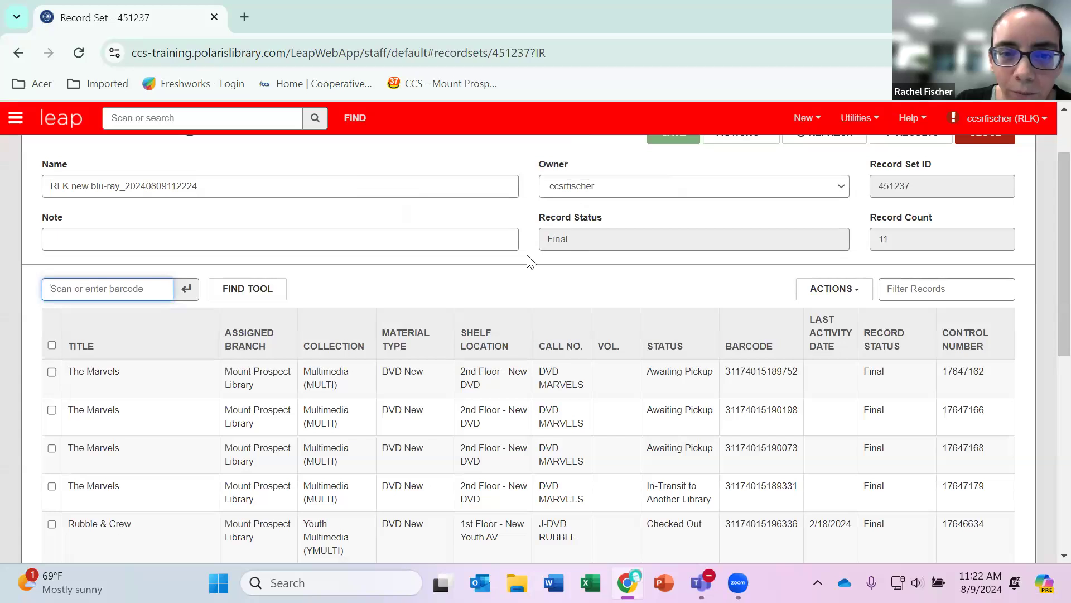
{"action": "scroll", "coordinate": [530, 260], "scroll_direction": "up", "scroll_amount": 2}
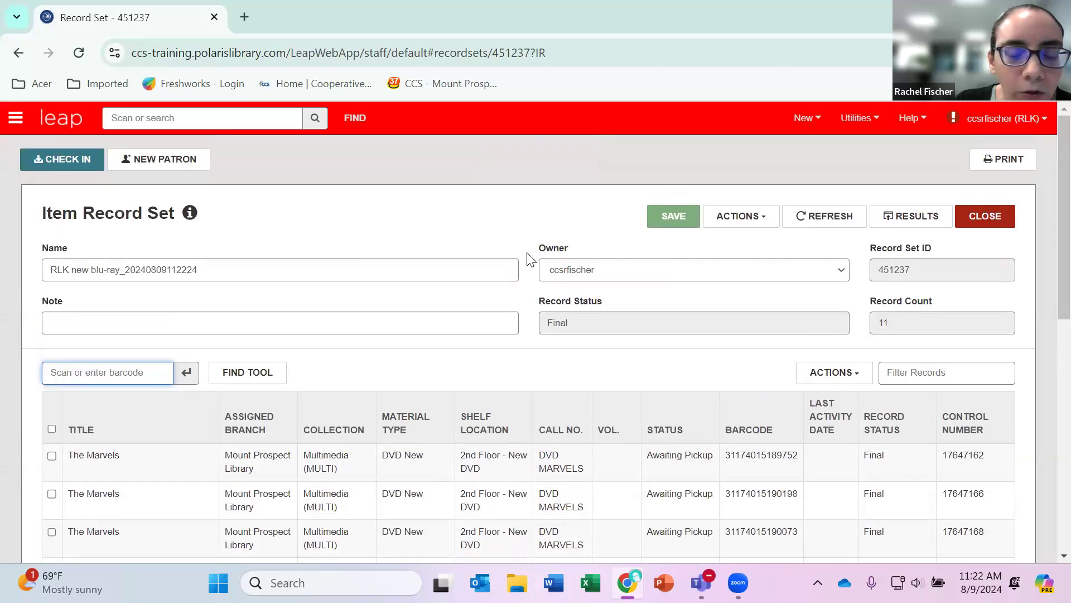
{"action": "scroll", "coordinate": [530, 260], "scroll_direction": "down", "scroll_amount": 8}
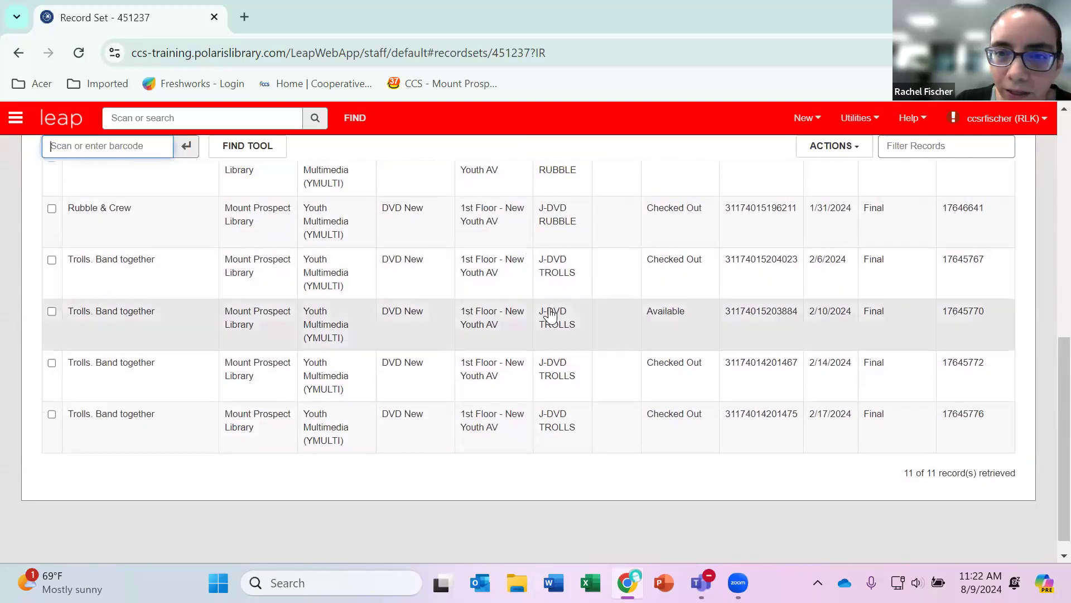
{"action": "scroll", "coordinate": [551, 311], "scroll_direction": "up", "scroll_amount": 3}
{"action": "scroll", "coordinate": [550, 313], "scroll_direction": "up", "scroll_amount": 3}
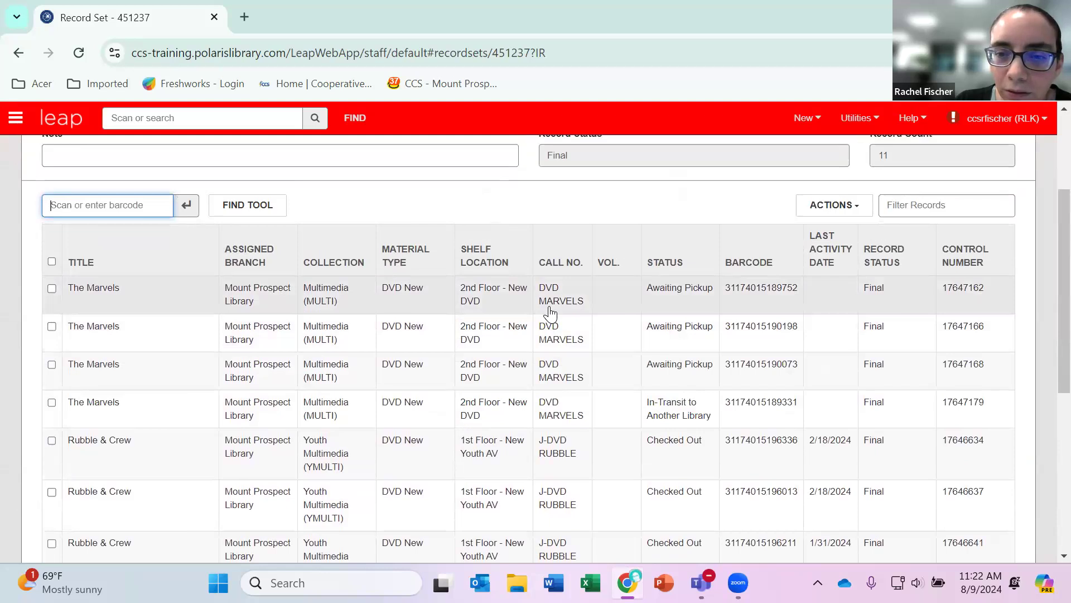
{"action": "scroll", "coordinate": [550, 312], "scroll_direction": "down", "scroll_amount": 2}
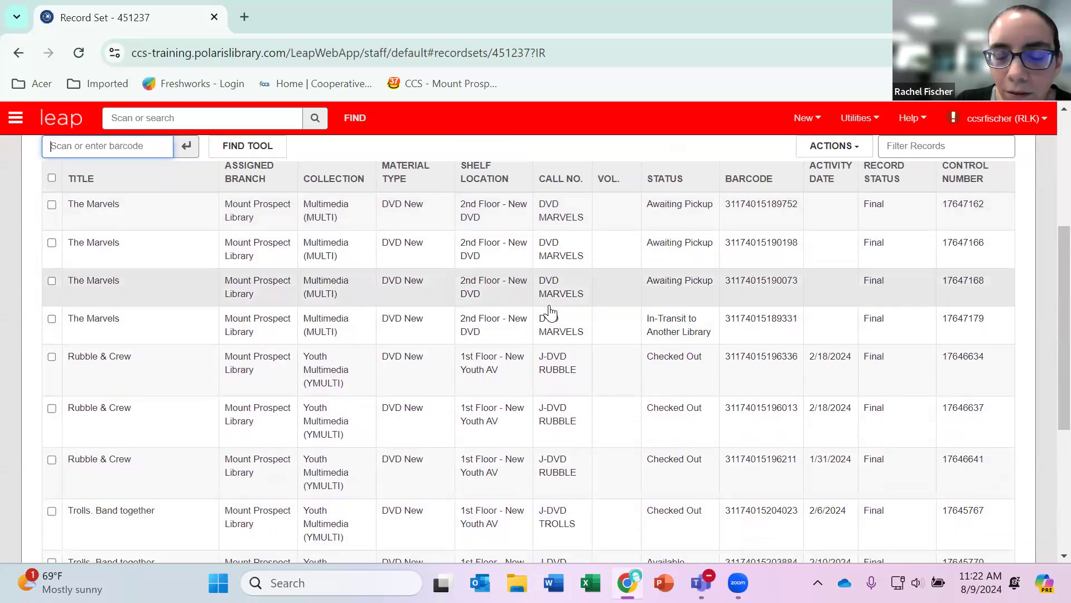
{"action": "scroll", "coordinate": [550, 312], "scroll_direction": "down", "scroll_amount": 5}
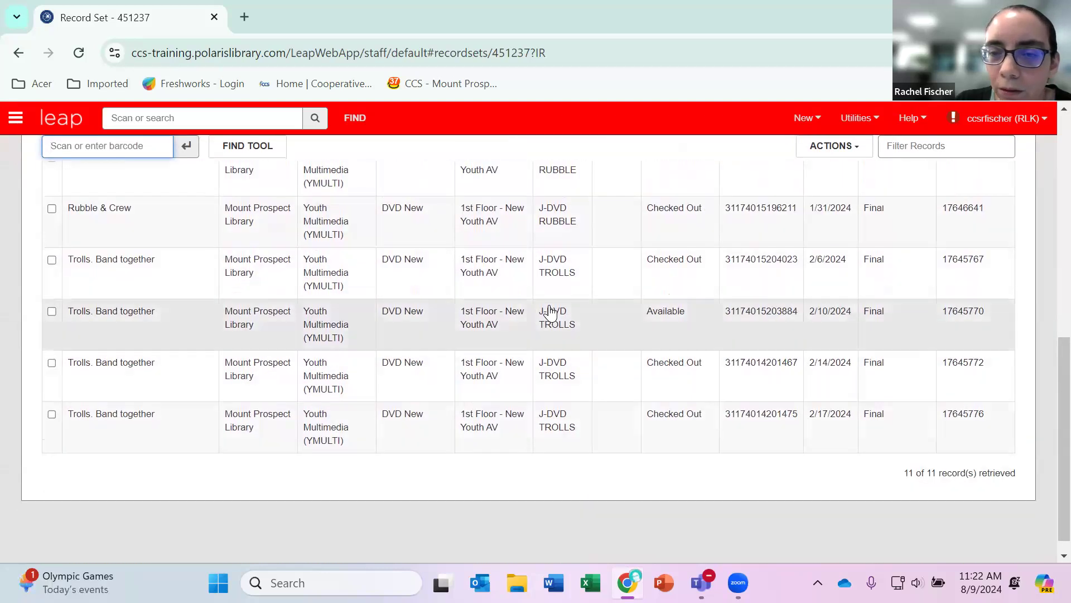
{"action": "scroll", "coordinate": [550, 312], "scroll_direction": "up", "scroll_amount": 7}
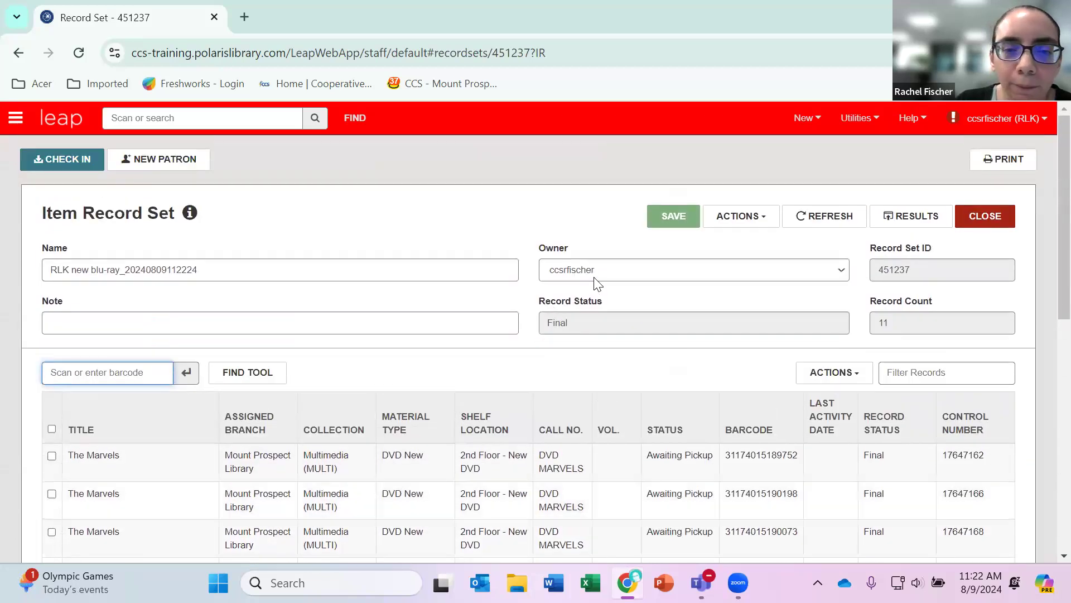
Start a bulk change on the item record set.
{"action": "left_click", "coordinate": [762, 221]}
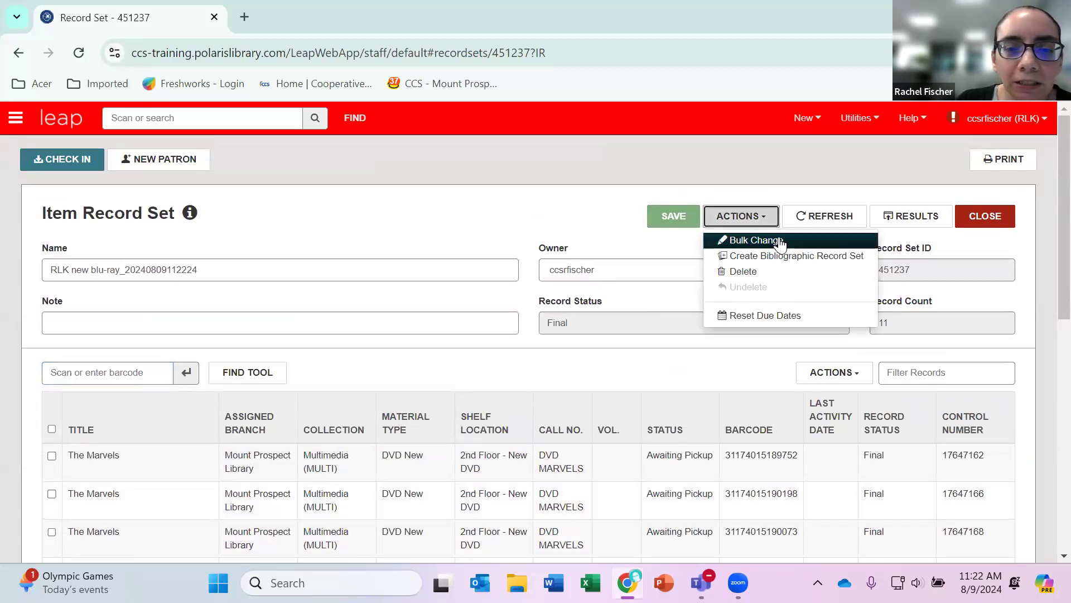
{"action": "left_click", "coordinate": [778, 241]}
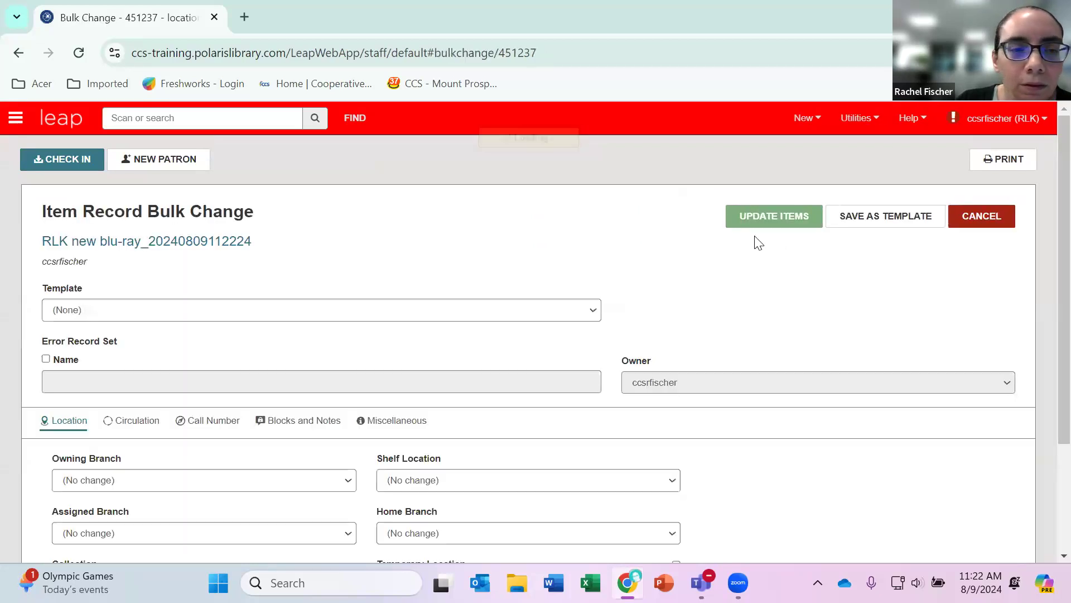
{"action": "scroll", "coordinate": [493, 278], "scroll_direction": "down", "scroll_amount": 1}
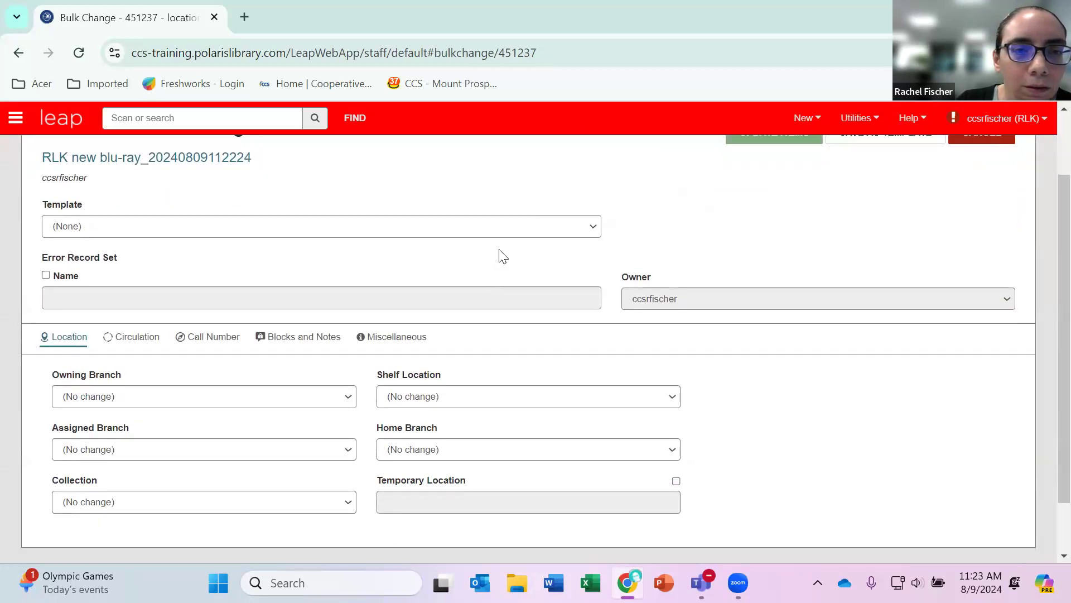
Review the bulk change templates and the collection options without choosing any.
{"action": "left_click", "coordinate": [585, 231]}
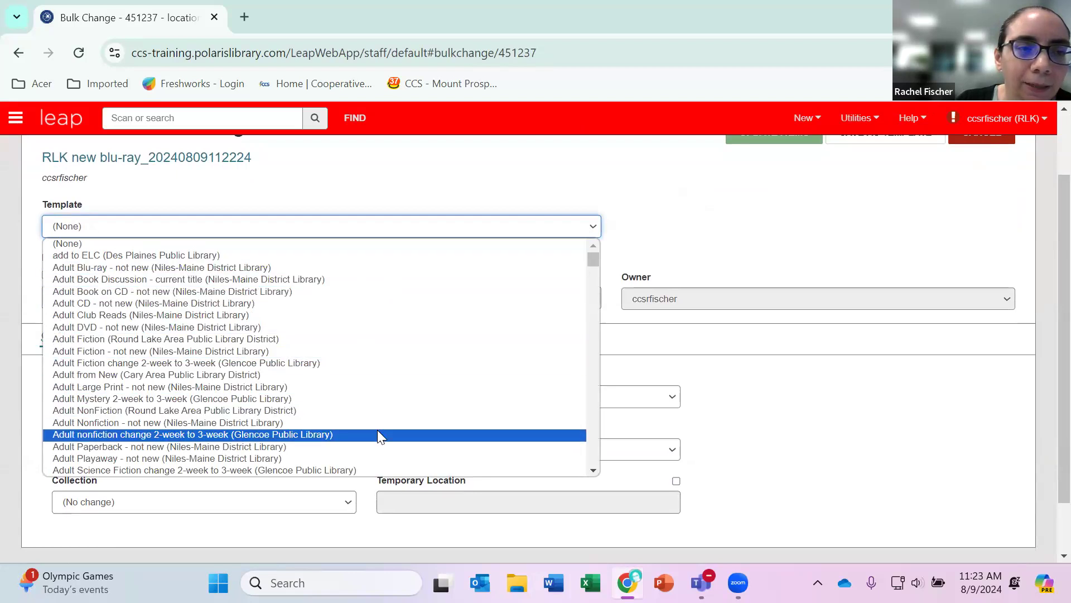
{"action": "left_click", "coordinate": [660, 217]}
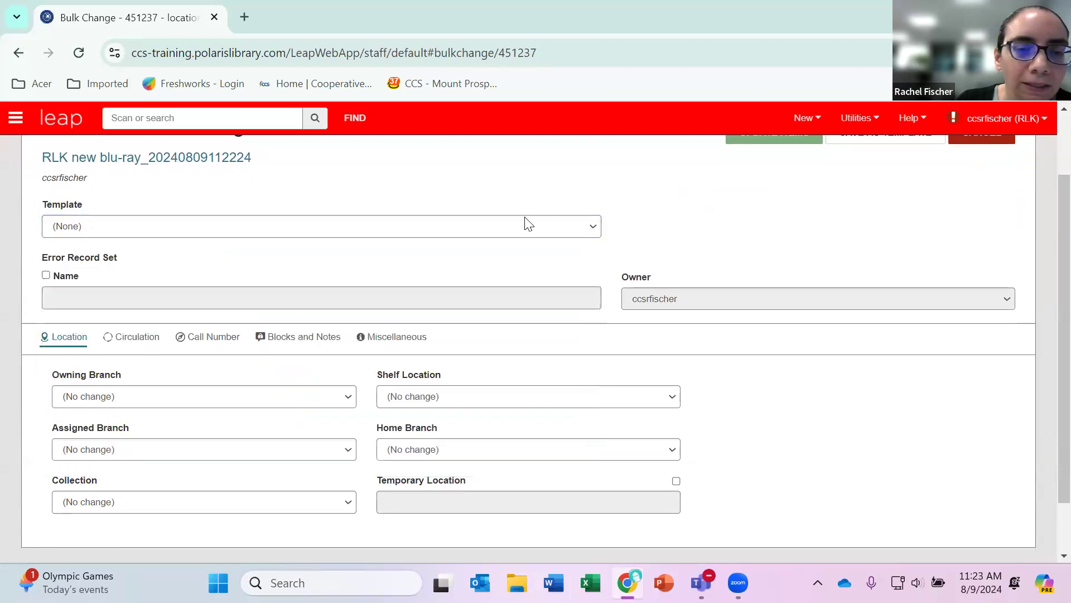
{"action": "scroll", "coordinate": [505, 251], "scroll_direction": "down", "scroll_amount": 2}
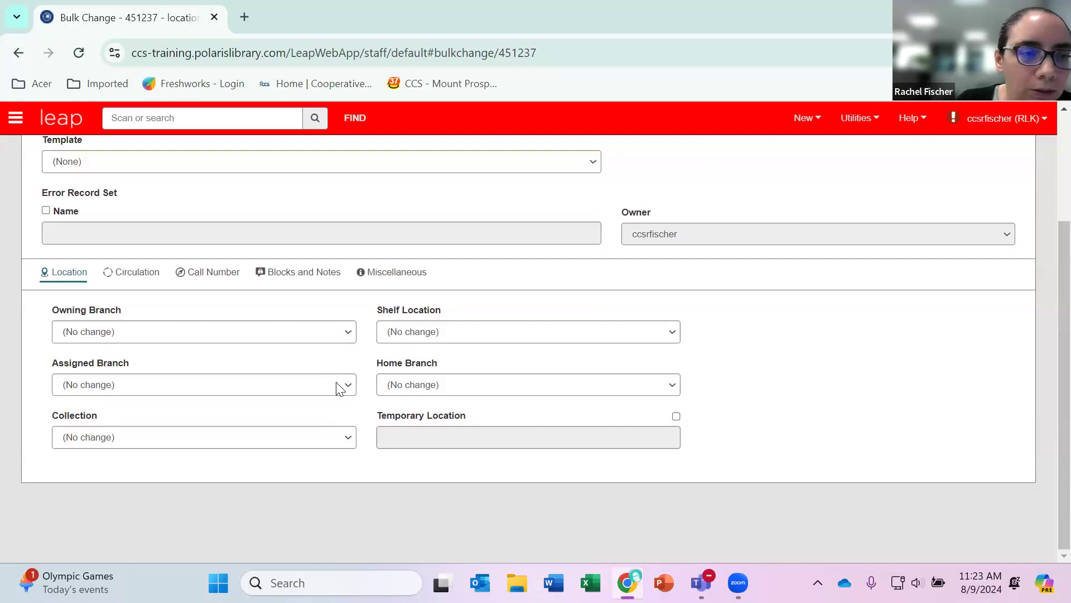
{"action": "left_click", "coordinate": [341, 440]}
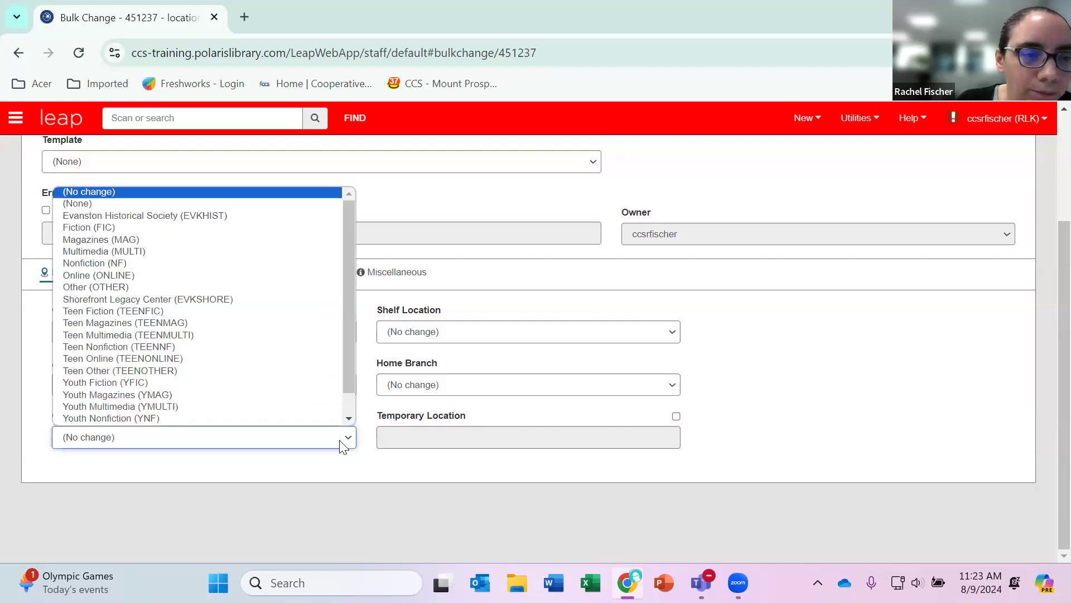
{"action": "left_click", "coordinate": [342, 445]}
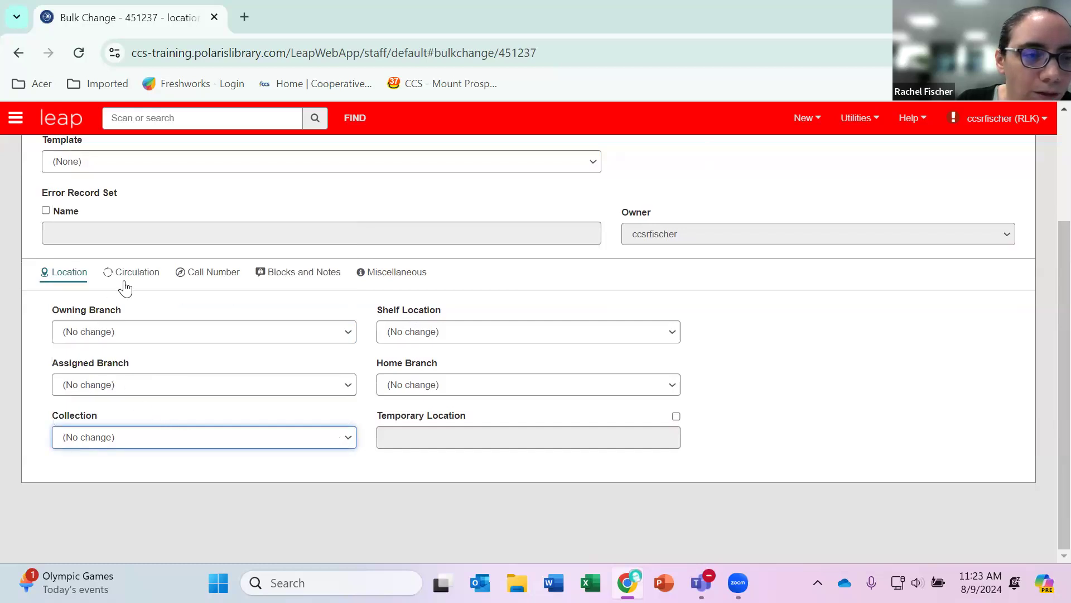
Set the material type to DVD in the bulk change's circulation settings.
{"action": "left_click", "coordinate": [150, 274]}
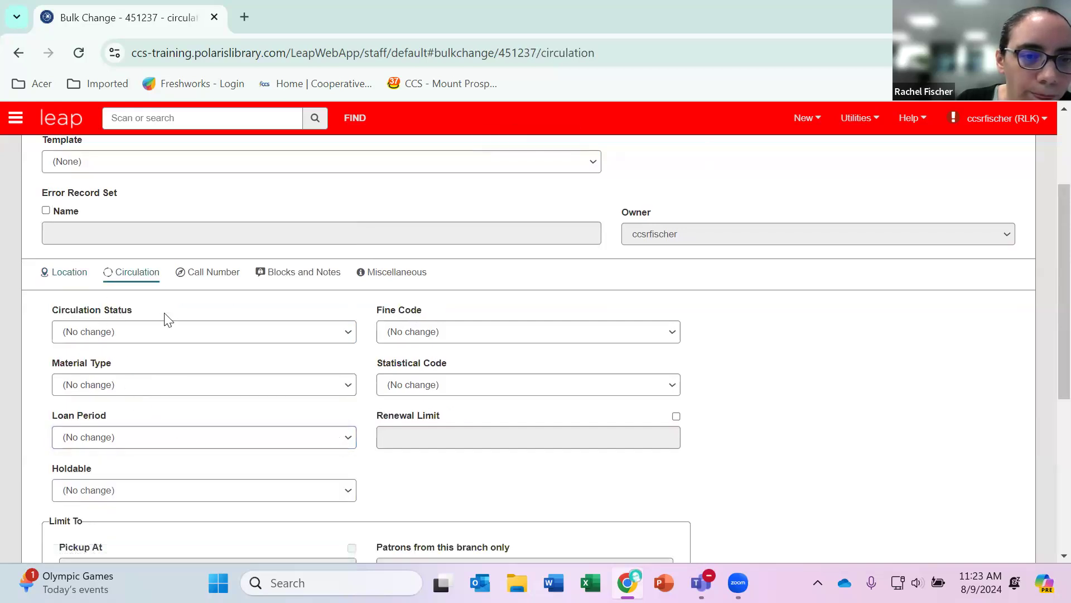
{"action": "left_click", "coordinate": [330, 391]}
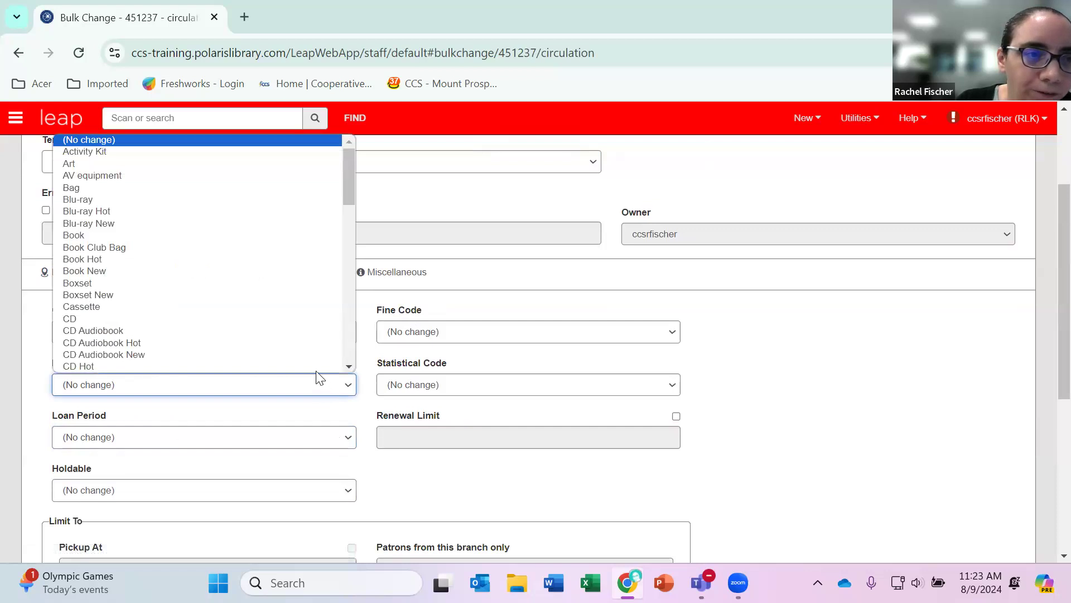
{"action": "scroll", "coordinate": [229, 331], "scroll_direction": "down", "scroll_amount": 4}
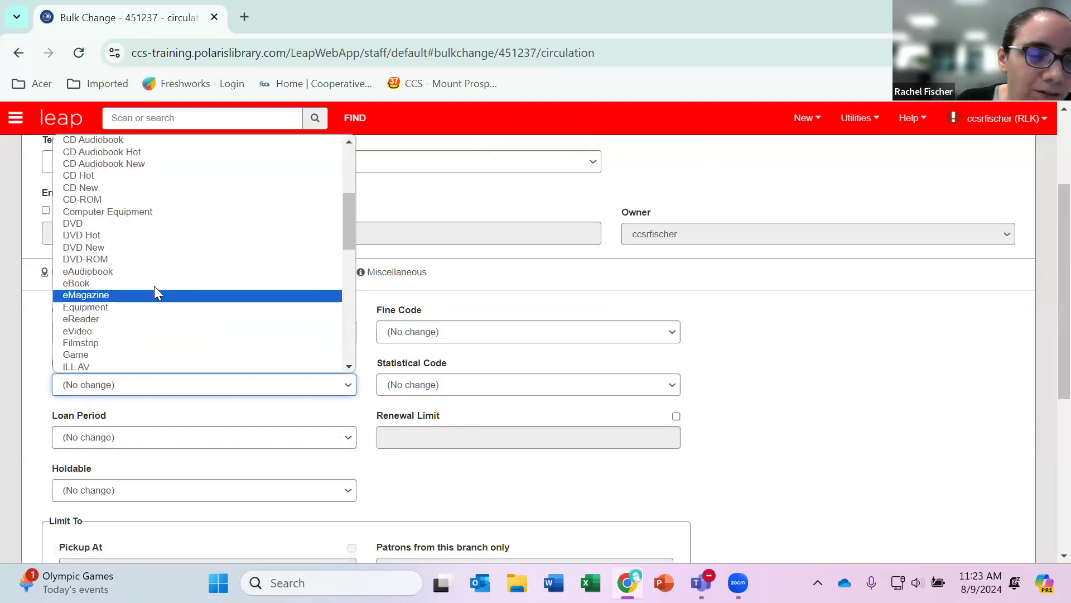
{"action": "left_click", "coordinate": [103, 223]}
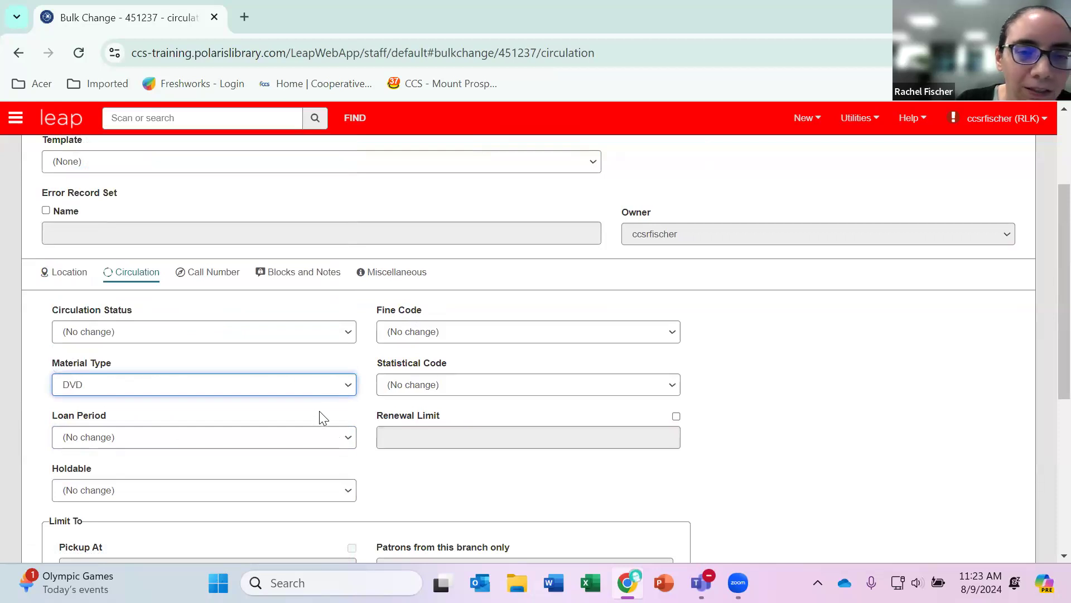
Review the loan period options for the bulk change without choosing one.
{"action": "scroll", "coordinate": [322, 419], "scroll_direction": "down", "scroll_amount": 2}
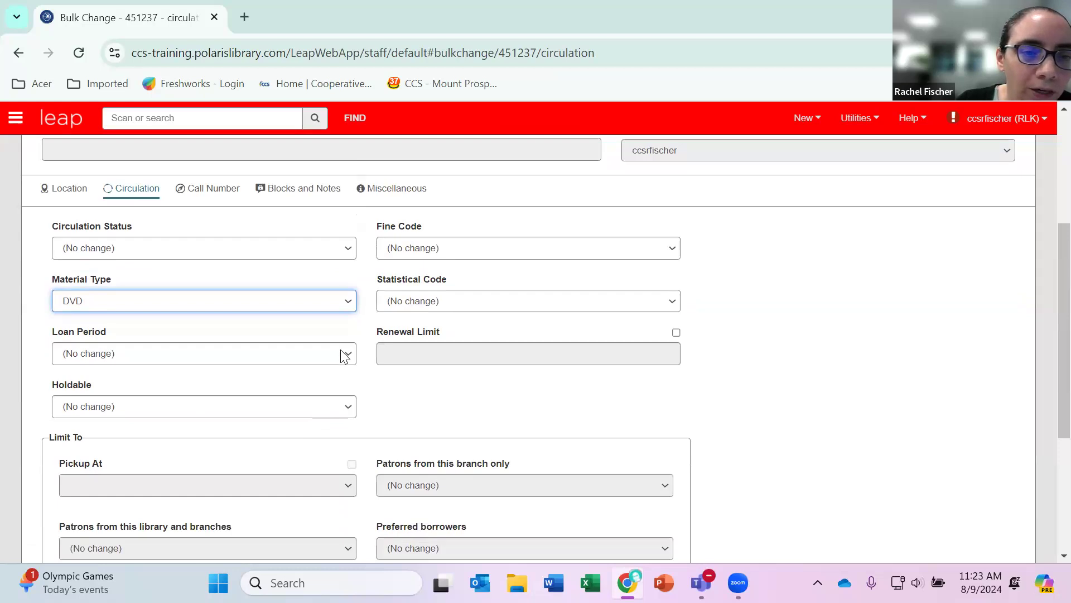
{"action": "left_click", "coordinate": [345, 355]}
{"action": "scroll", "coordinate": [215, 304], "scroll_direction": "down", "scroll_amount": 3}
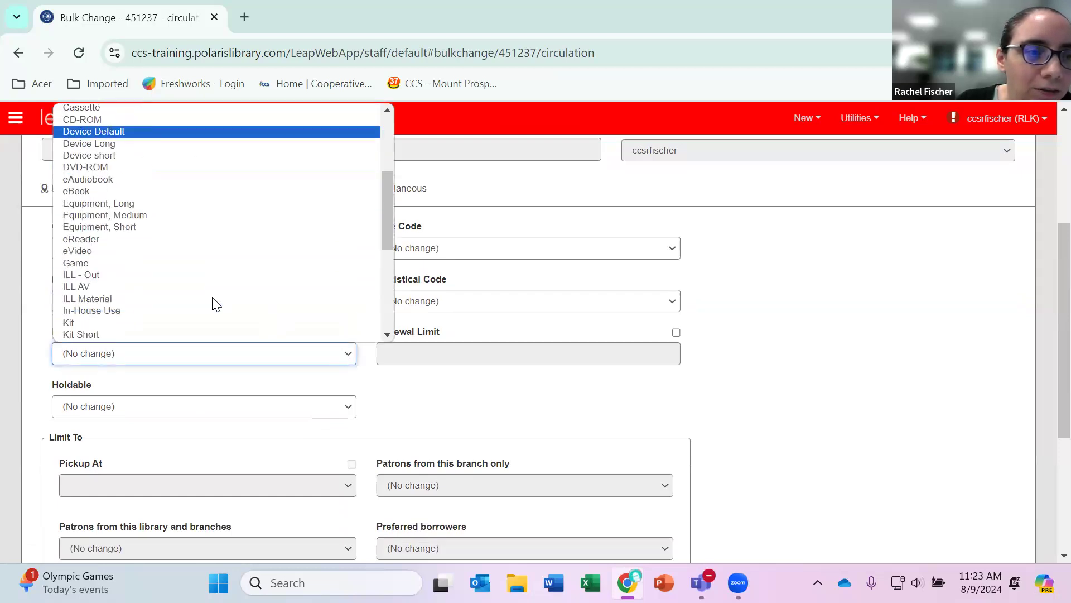
{"action": "scroll", "coordinate": [215, 301], "scroll_direction": "up", "scroll_amount": 3}
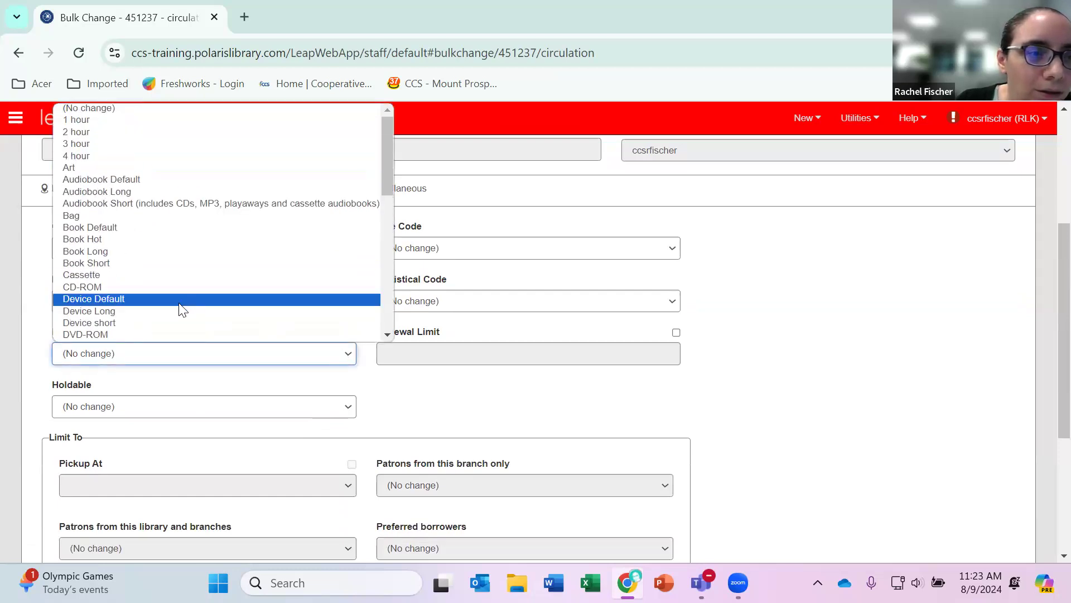
{"action": "left_click", "coordinate": [513, 407]}
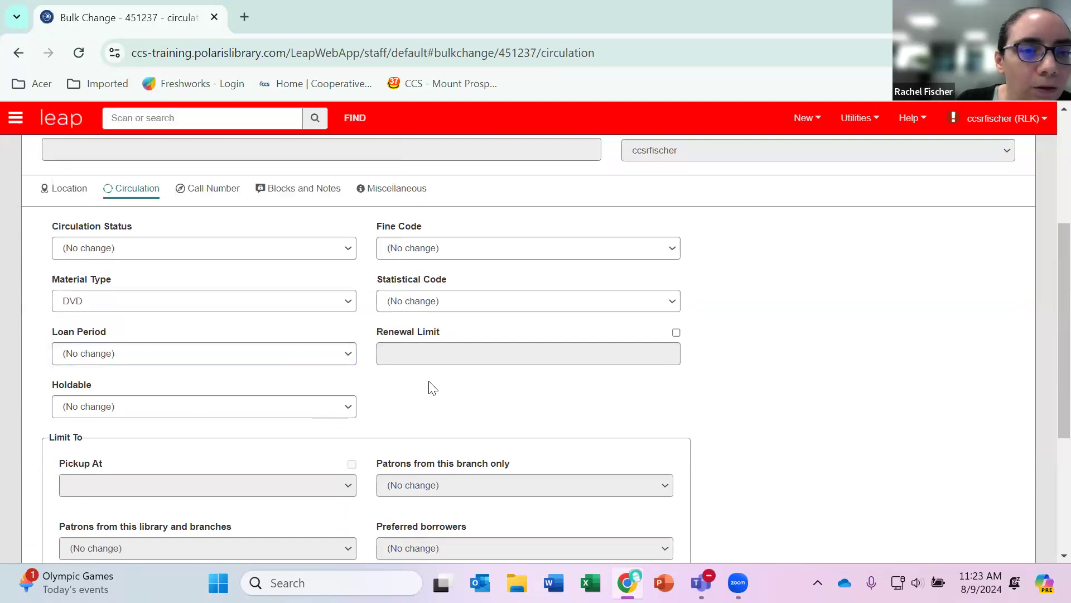
Set the fine code to DVD for the items in the bulk change.
{"action": "left_click", "coordinate": [462, 255]}
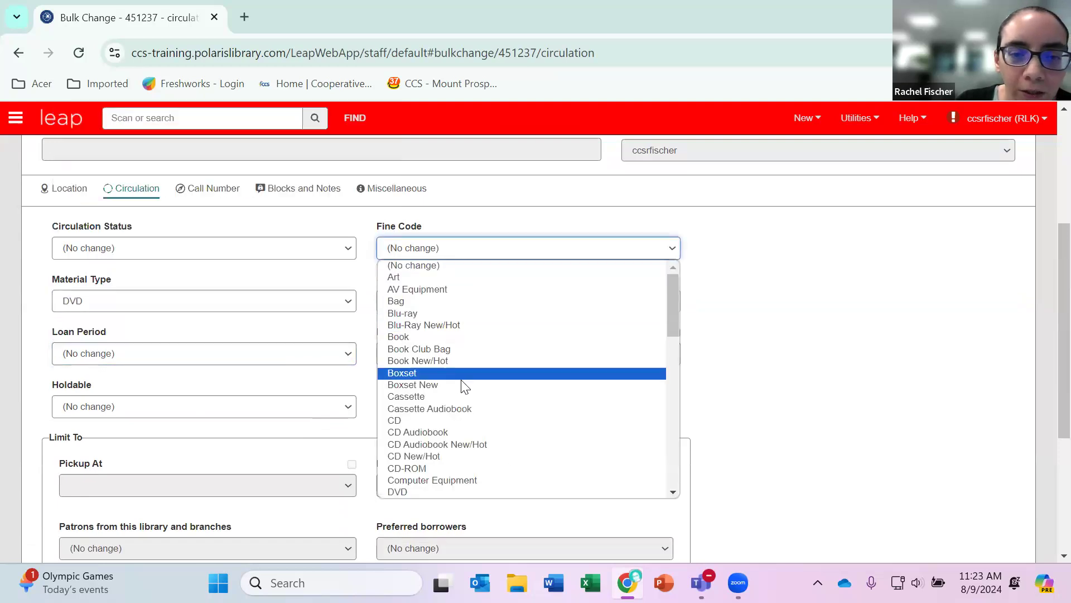
{"action": "scroll", "coordinate": [462, 384], "scroll_direction": "down", "scroll_amount": 3}
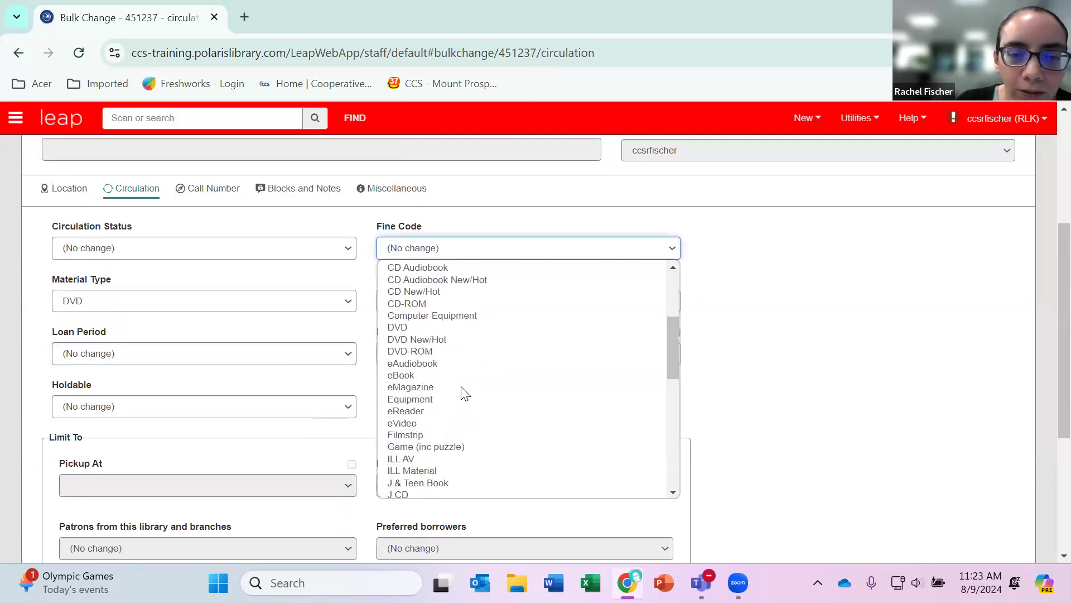
{"action": "left_click", "coordinate": [420, 326]}
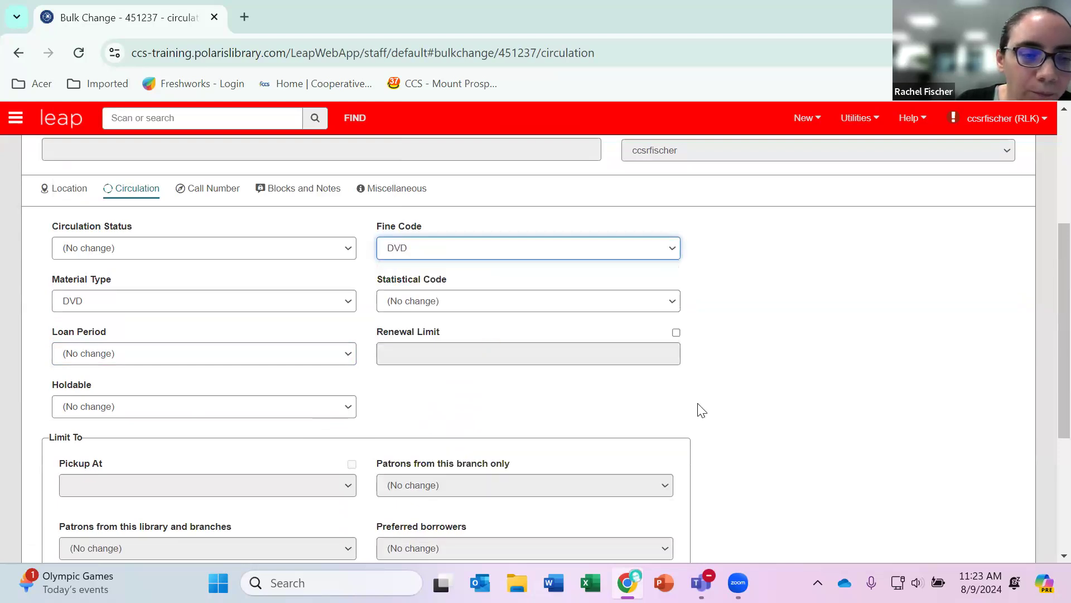
Save the bulk change settings as a template named "mpk dvd exam", keeping the default owner.
{"action": "scroll", "coordinate": [702, 410], "scroll_direction": "down", "scroll_amount": 1}
{"action": "scroll", "coordinate": [702, 410], "scroll_direction": "up", "scroll_amount": 3}
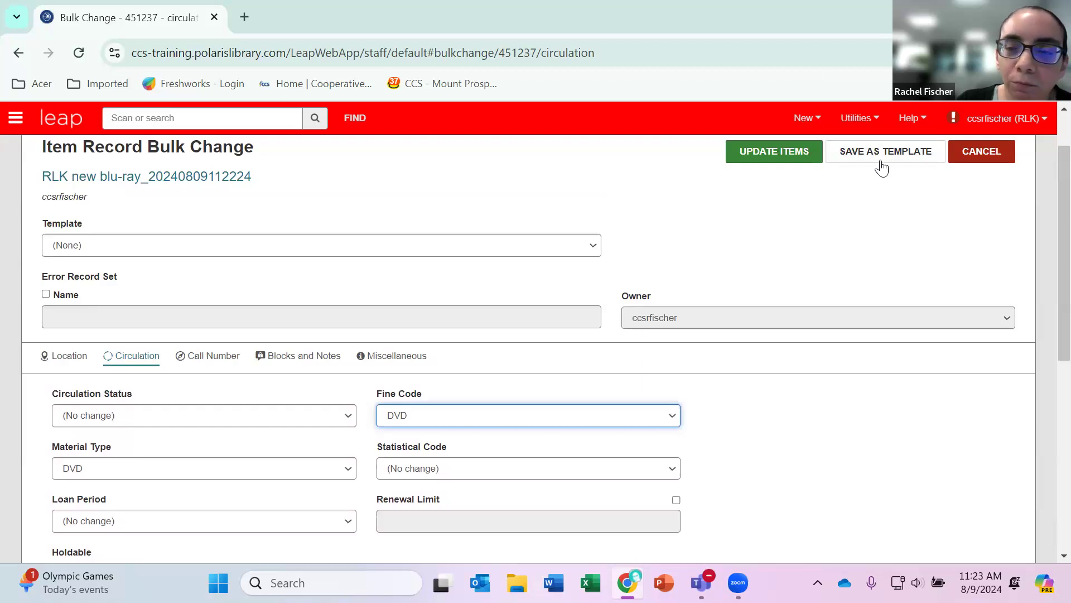
{"action": "scroll", "coordinate": [868, 285], "scroll_direction": "up", "scroll_amount": 1}
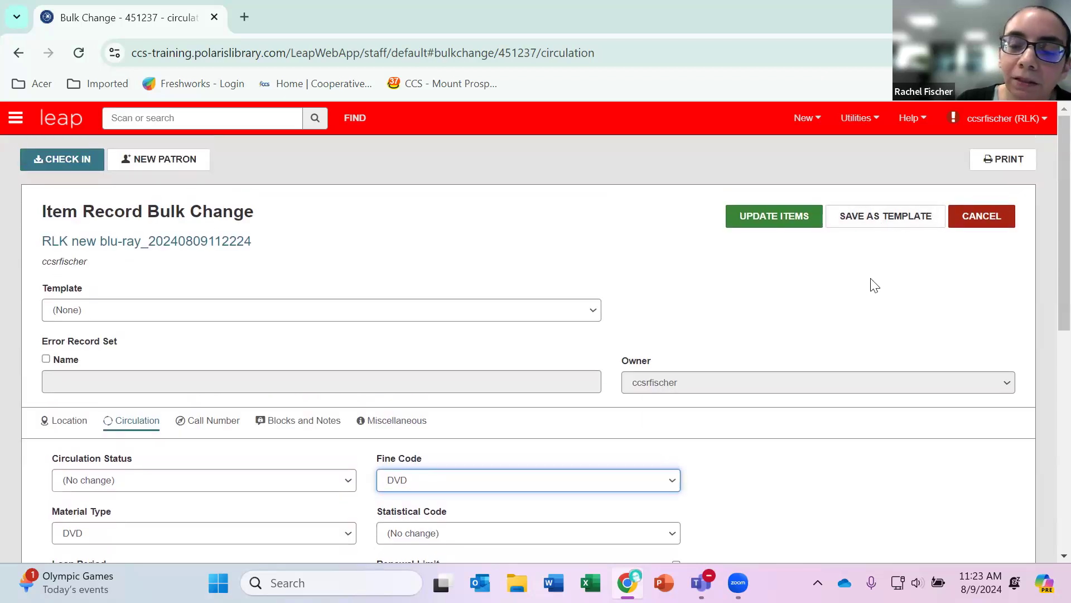
{"action": "left_click", "coordinate": [878, 226]}
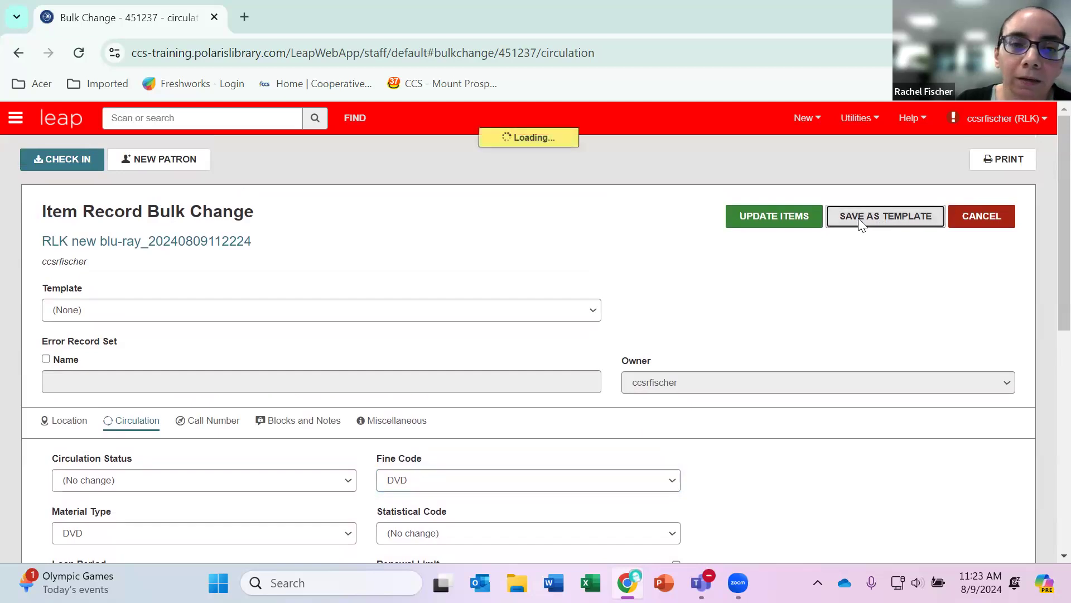
{"action": "type", "text": "mpk dvd example"}
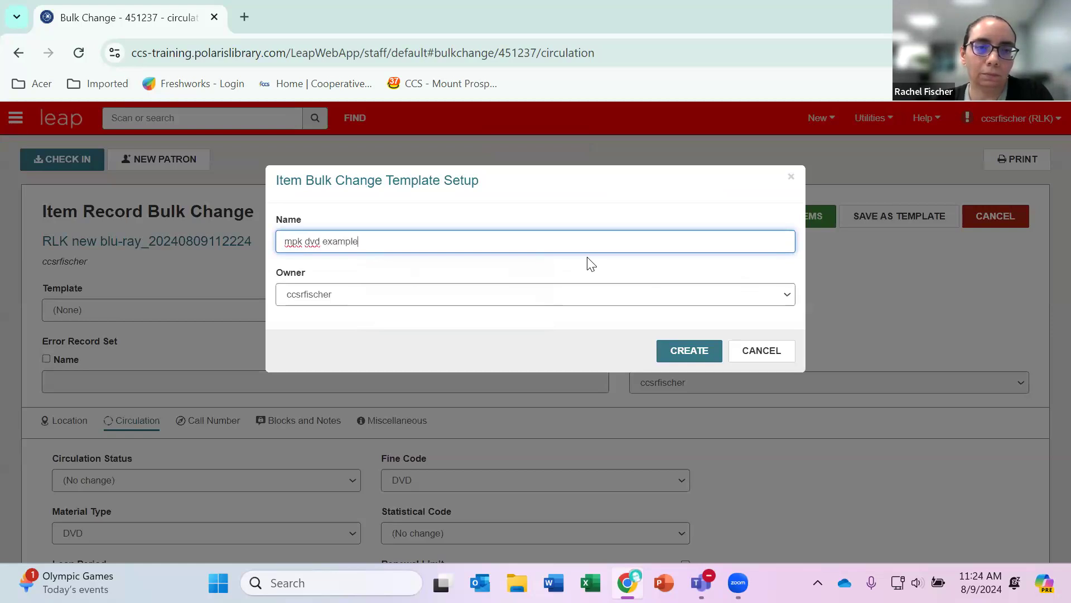
{"action": "left_click", "coordinate": [684, 350]}
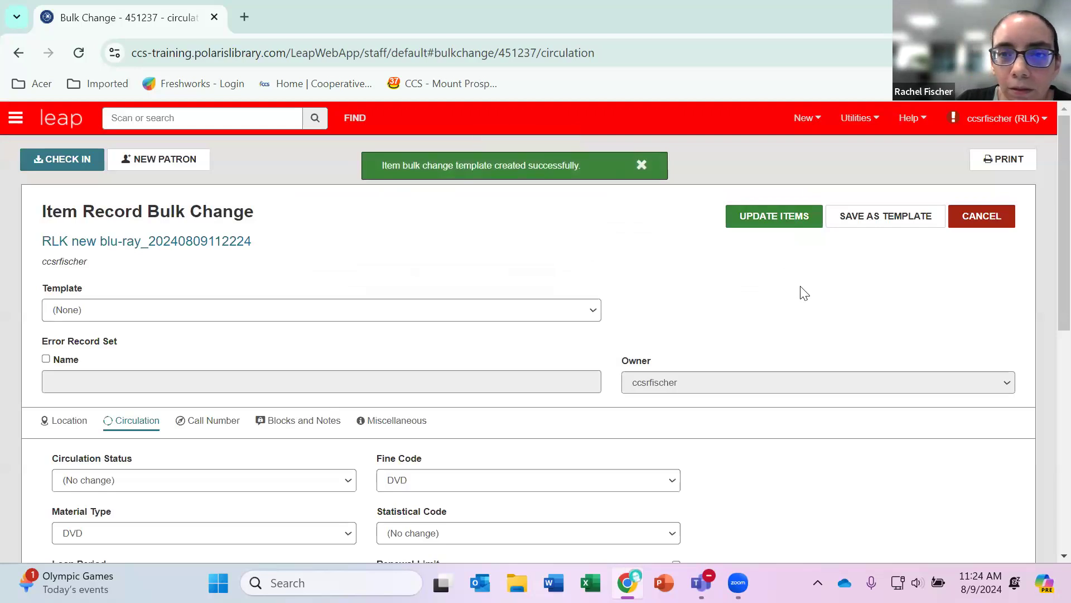
Run the bulk change on the record set's items and refresh the record set.
{"action": "left_click", "coordinate": [765, 230]}
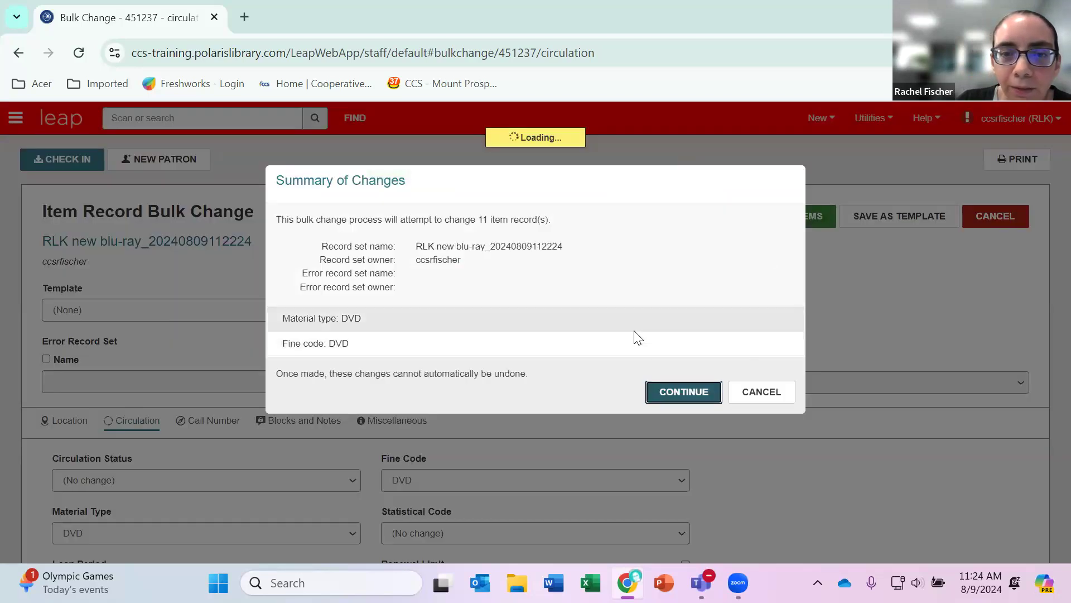
{"action": "left_click", "coordinate": [670, 392]}
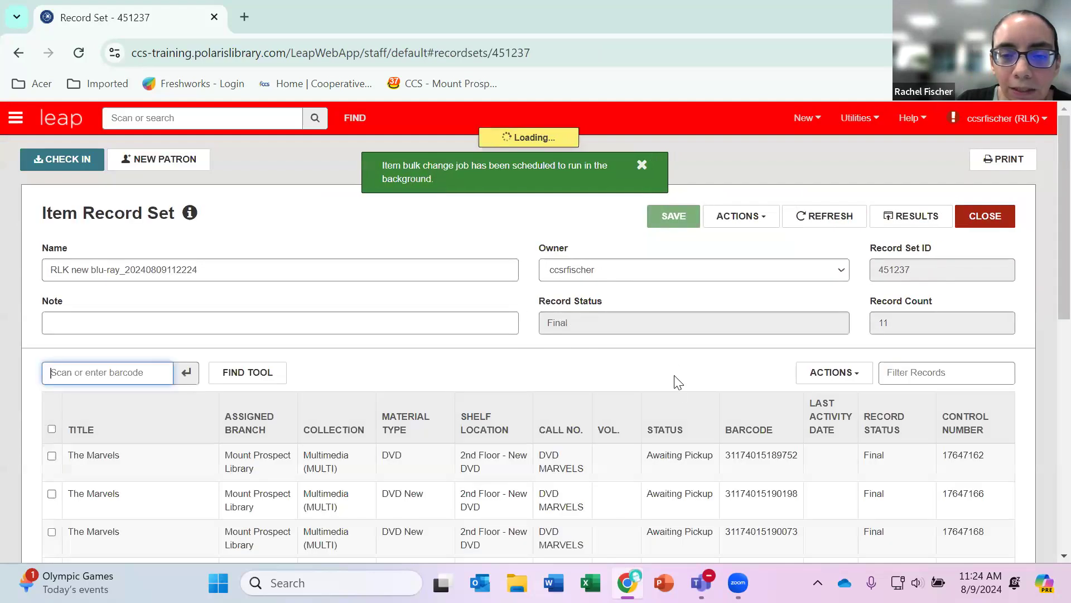
{"action": "scroll", "coordinate": [675, 345], "scroll_direction": "down", "scroll_amount": 4}
{"action": "scroll", "coordinate": [671, 346], "scroll_direction": "up", "scroll_amount": 3}
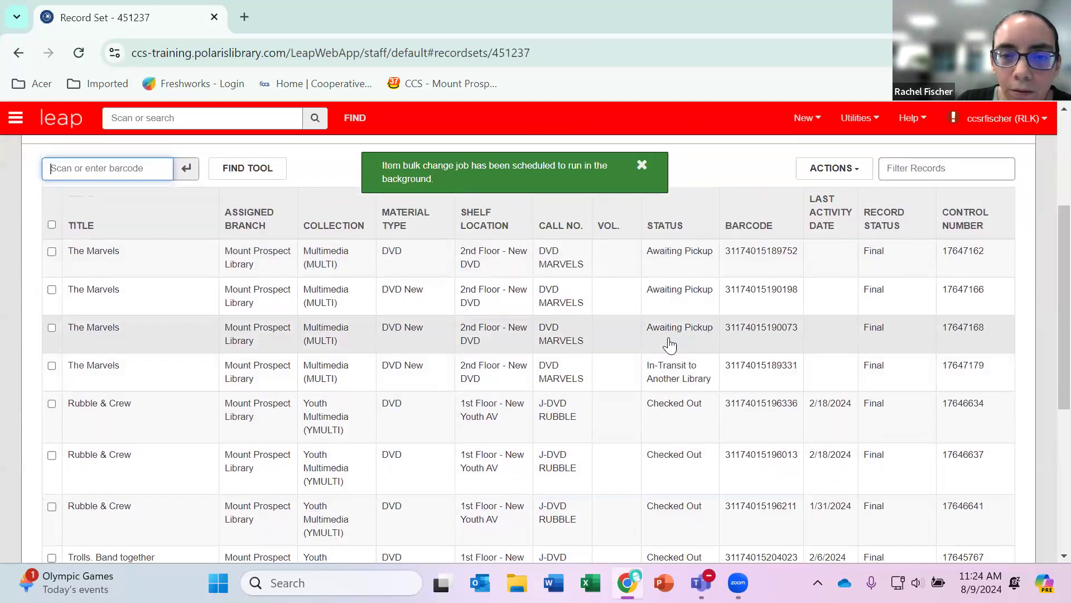
{"action": "scroll", "coordinate": [804, 232], "scroll_direction": "up", "scroll_amount": 2}
{"action": "left_click", "coordinate": [817, 217]}
Check the material types of all items in the refreshed record set.
{"action": "scroll", "coordinate": [545, 292], "scroll_direction": "down", "scroll_amount": 6}
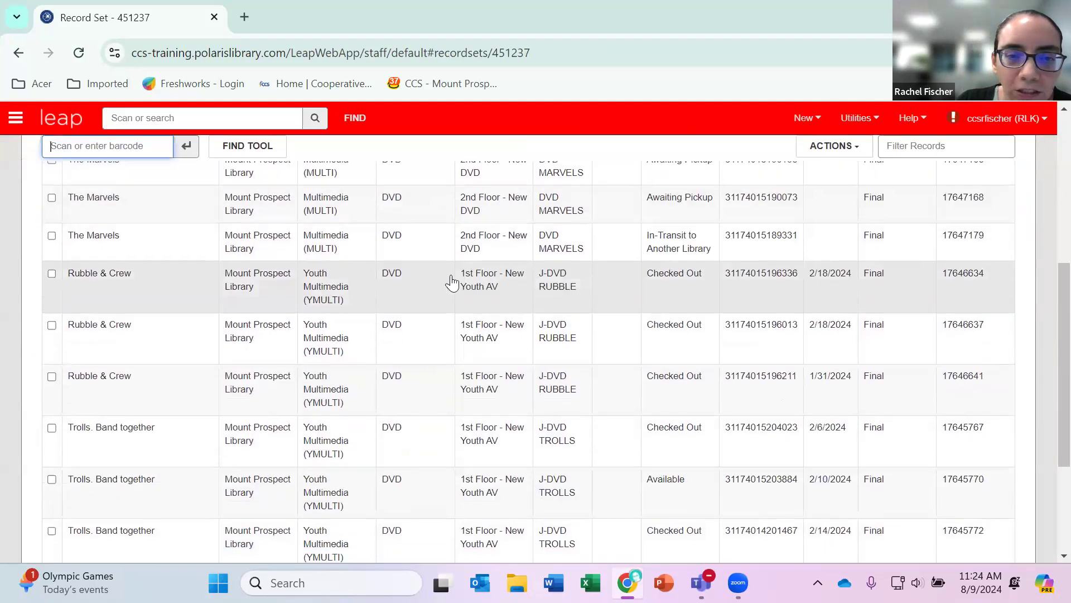
{"action": "scroll", "coordinate": [428, 330], "scroll_direction": "down", "scroll_amount": 3}
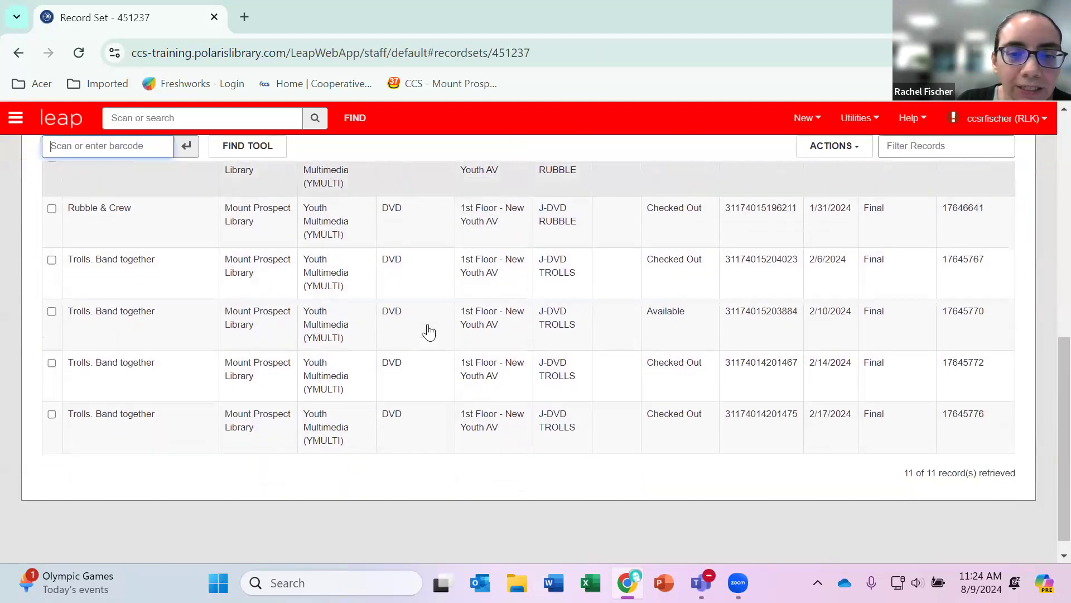
{"action": "scroll", "coordinate": [428, 332], "scroll_direction": "up", "scroll_amount": 6}
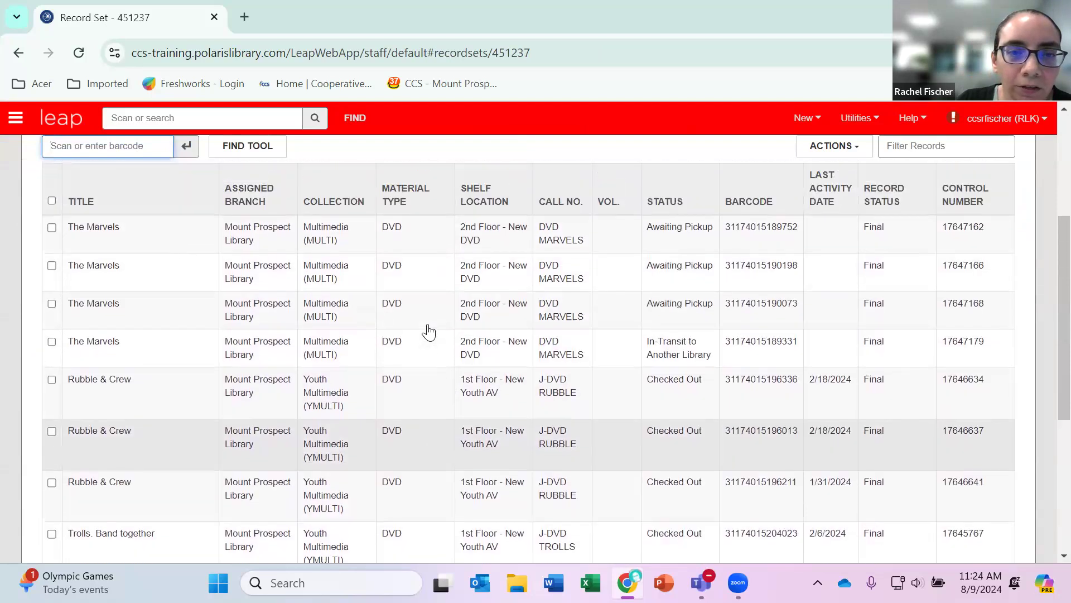
{"action": "scroll", "coordinate": [428, 332], "scroll_direction": "up", "scroll_amount": 3}
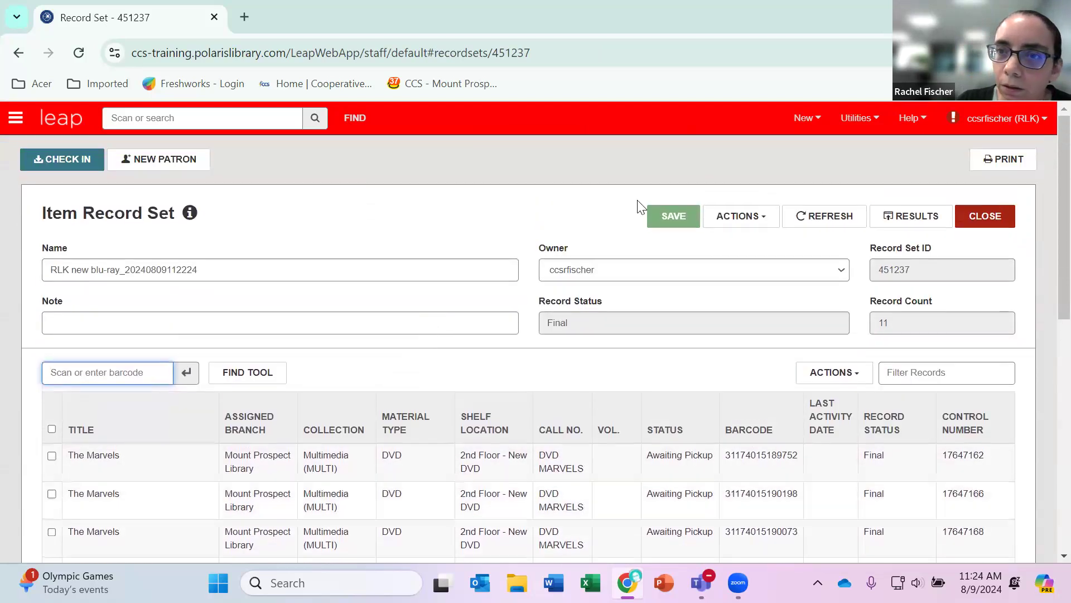
Open the item bulk change jobs in Background Processing to check the job's status.
{"action": "left_click", "coordinate": [864, 121]}
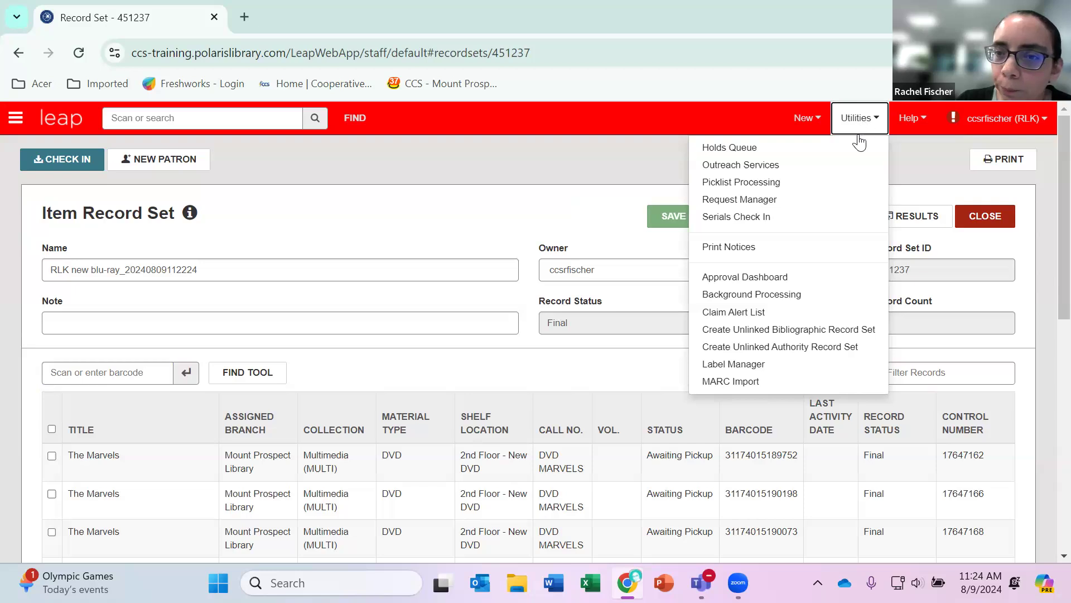
{"action": "left_click", "coordinate": [840, 304]}
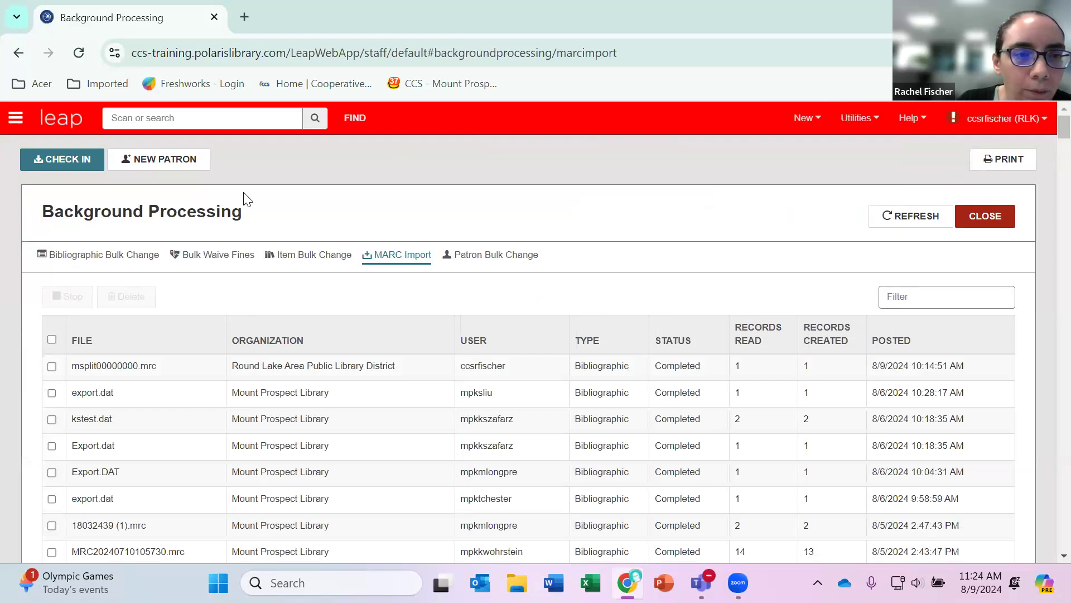
{"action": "left_click", "coordinate": [310, 255]}
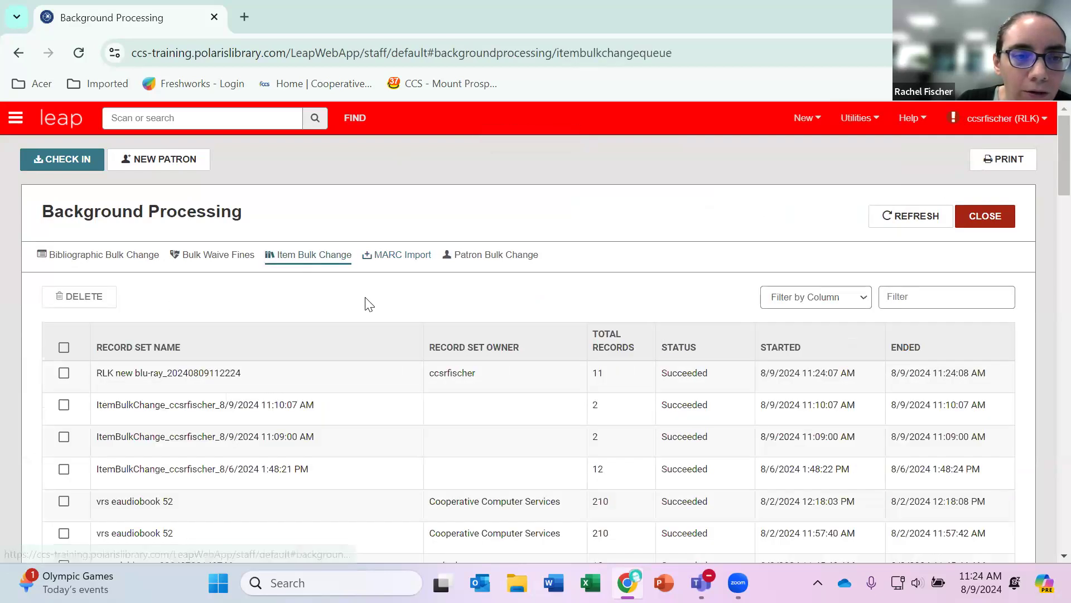